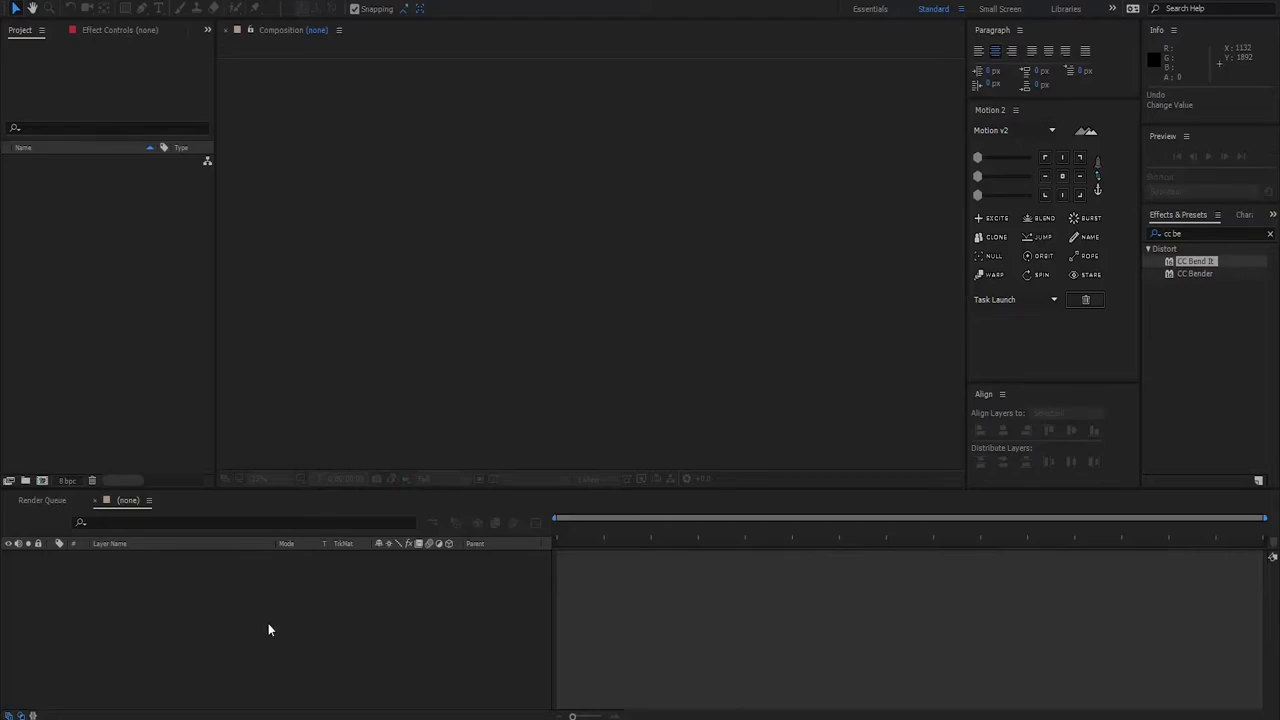
- Import Anim_ai.ai as a Composition with Layer Size and open the Anim_ai composition
left_click(268, 623)
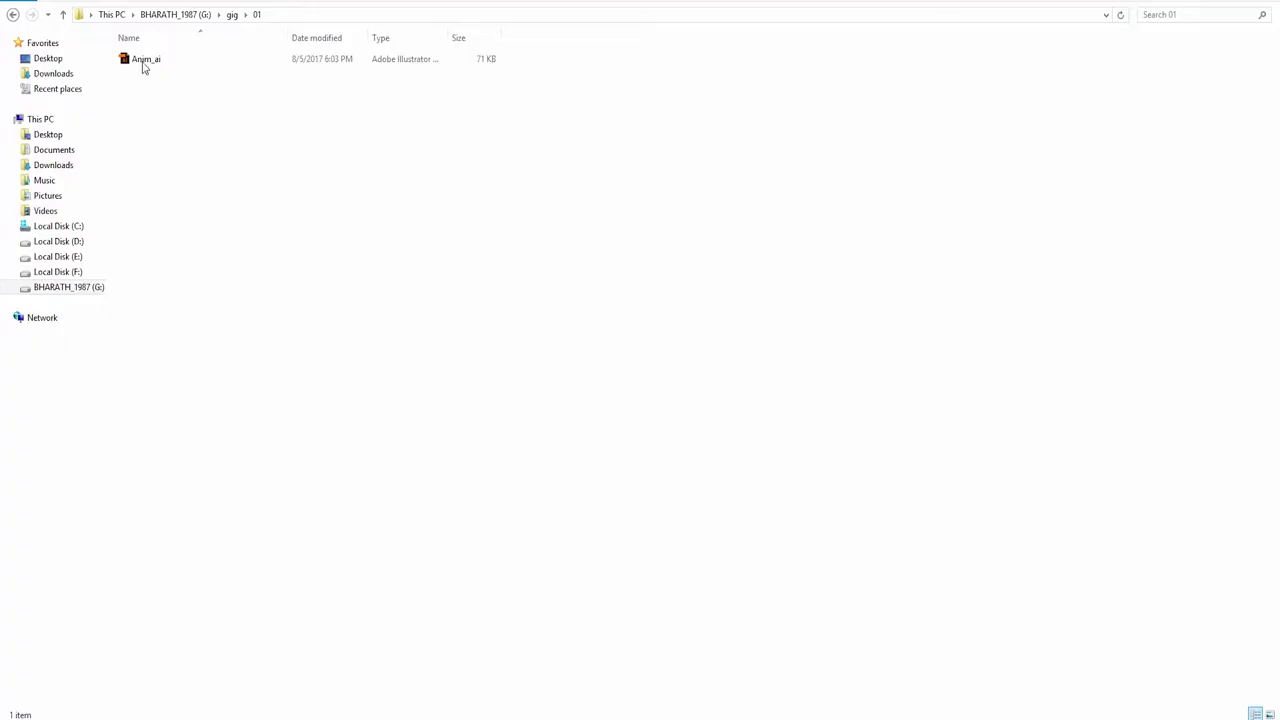
left_click(143, 66)
left_click_drag(130, 75, 88, 289)
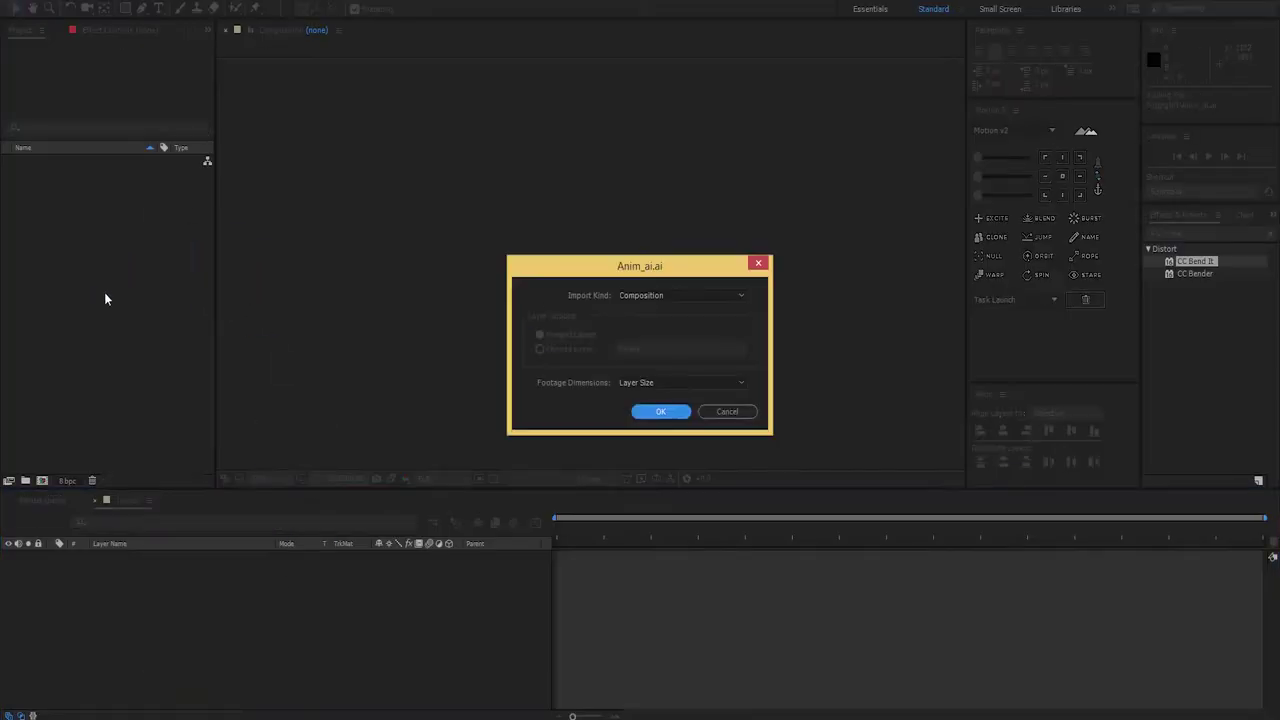
left_click(657, 413)
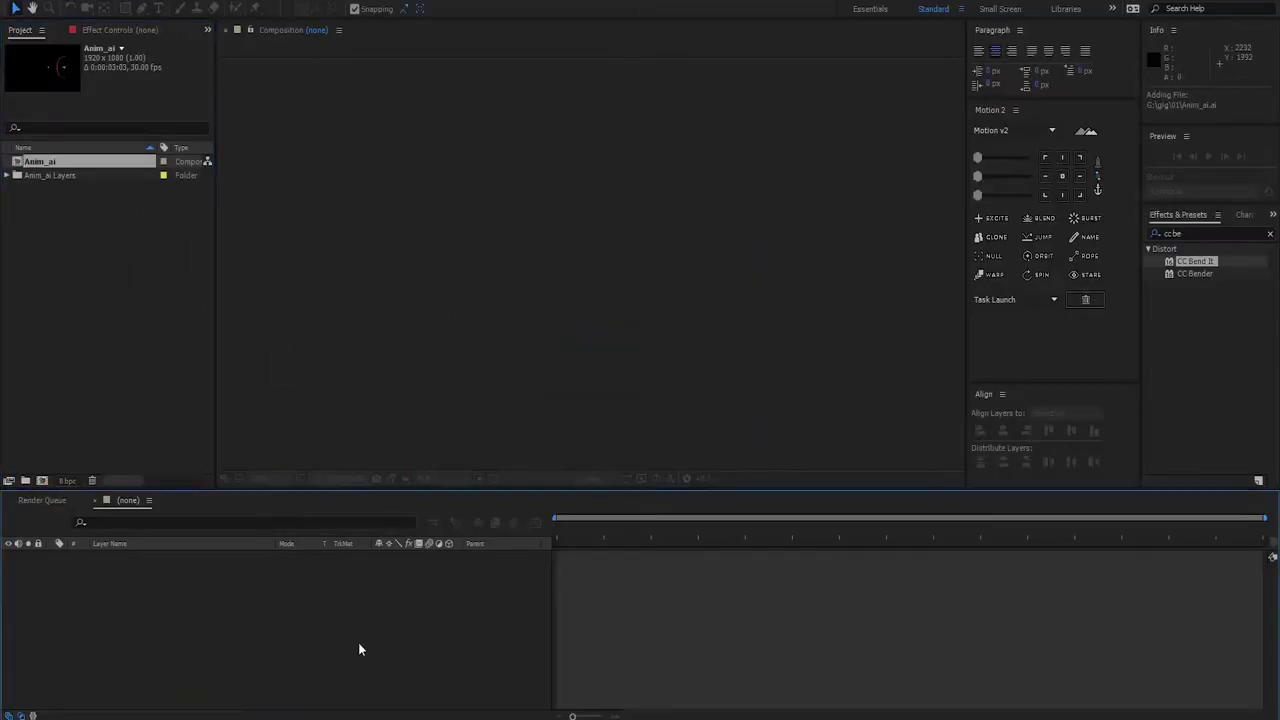
double_click(19, 166)
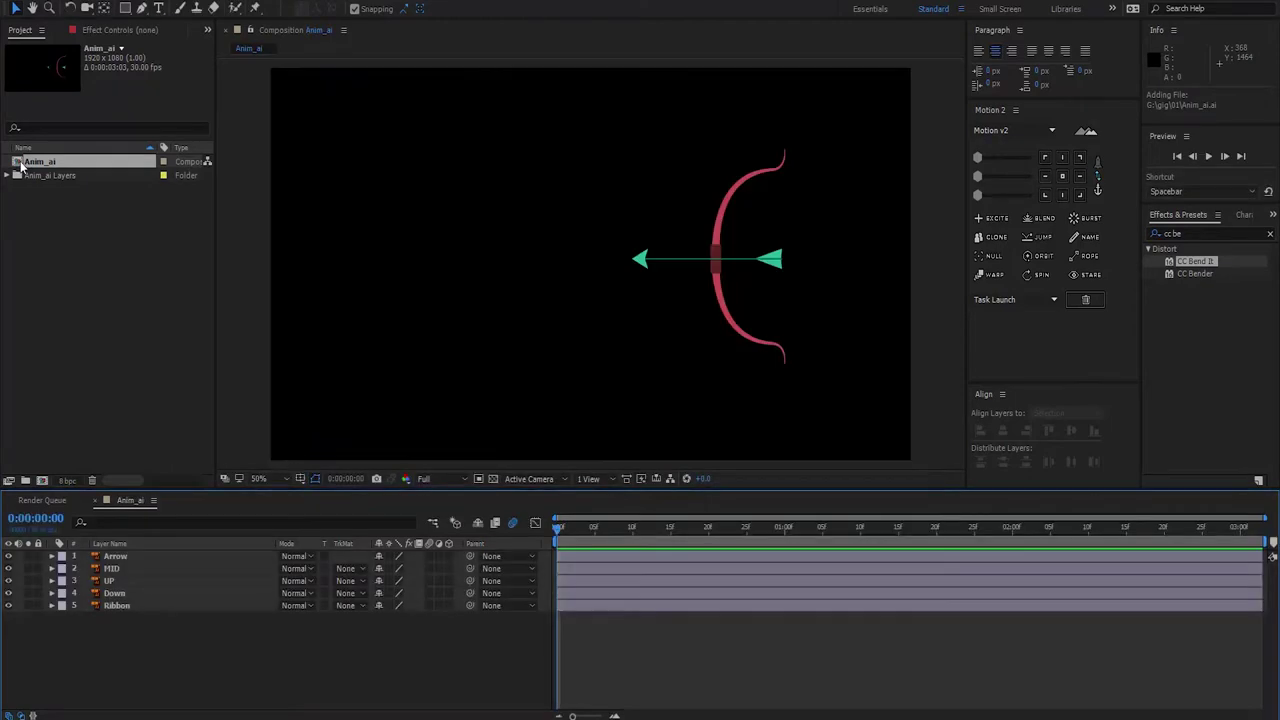
- Set the Anim_ai composition background color to white (FFFFFF) in Composition Settings
right_click(297, 656)
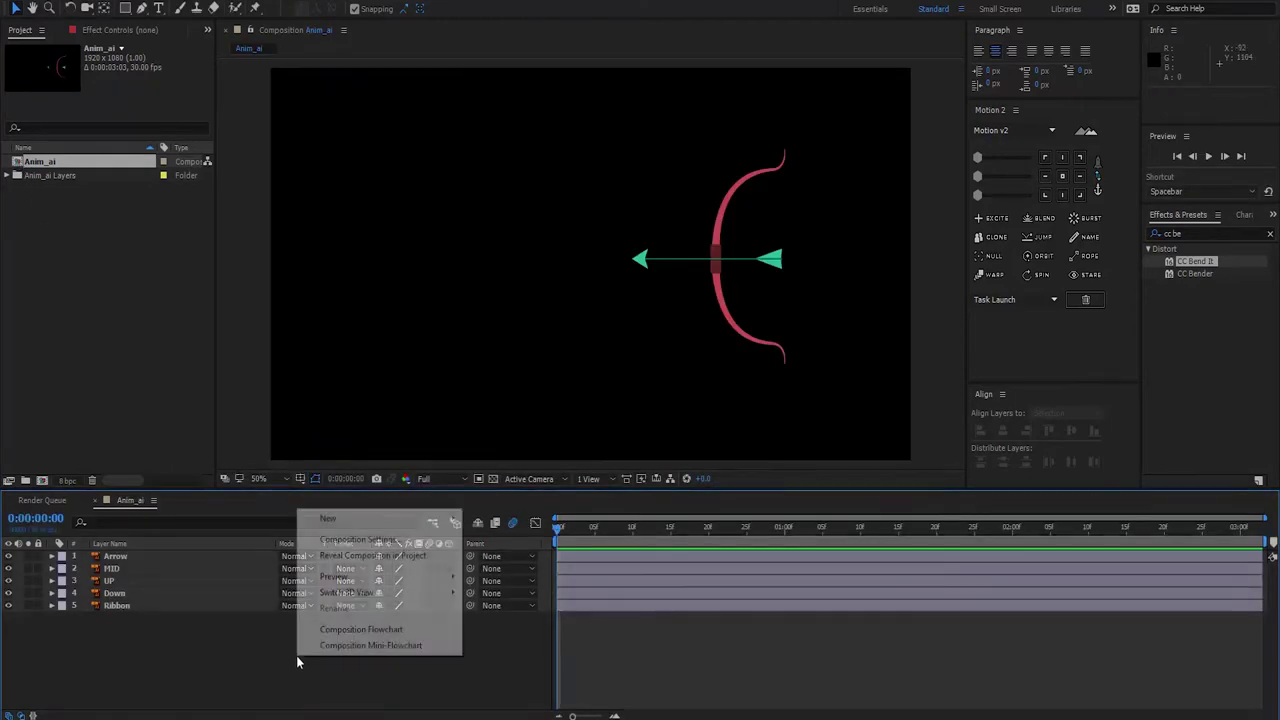
left_click(358, 539)
left_click(900, 490)
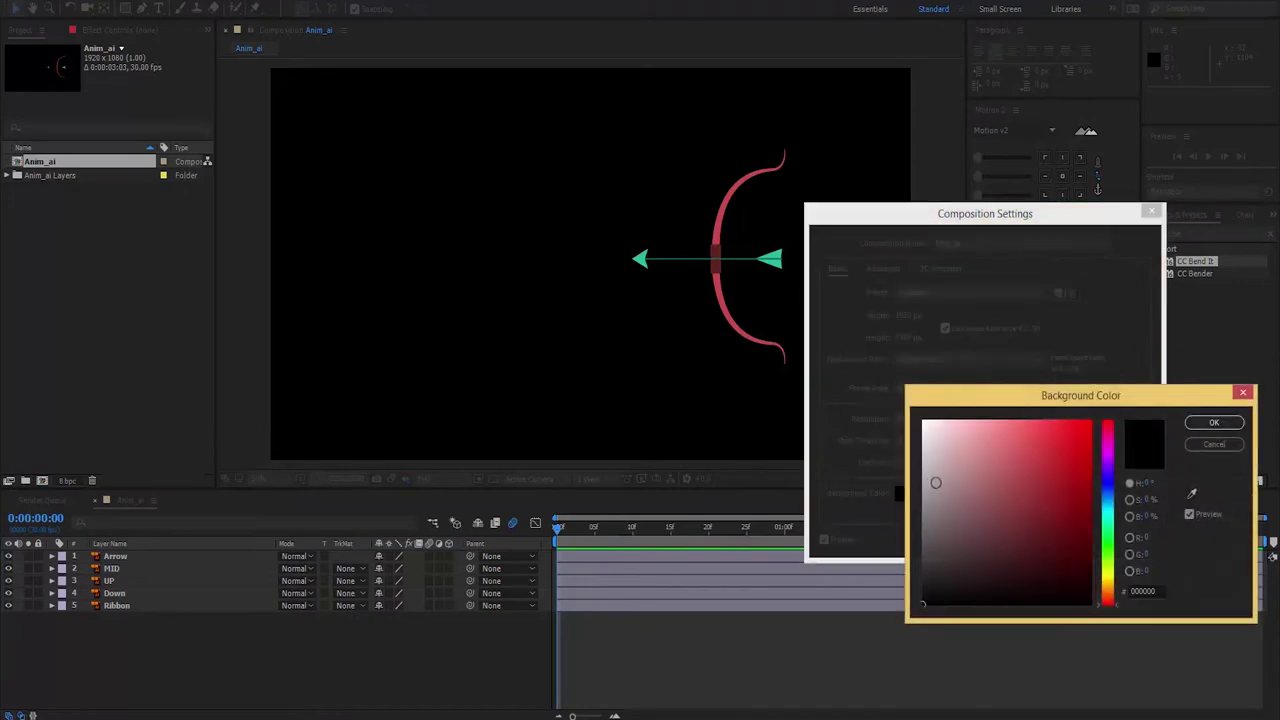
left_click_drag(932, 484, 866, 379)
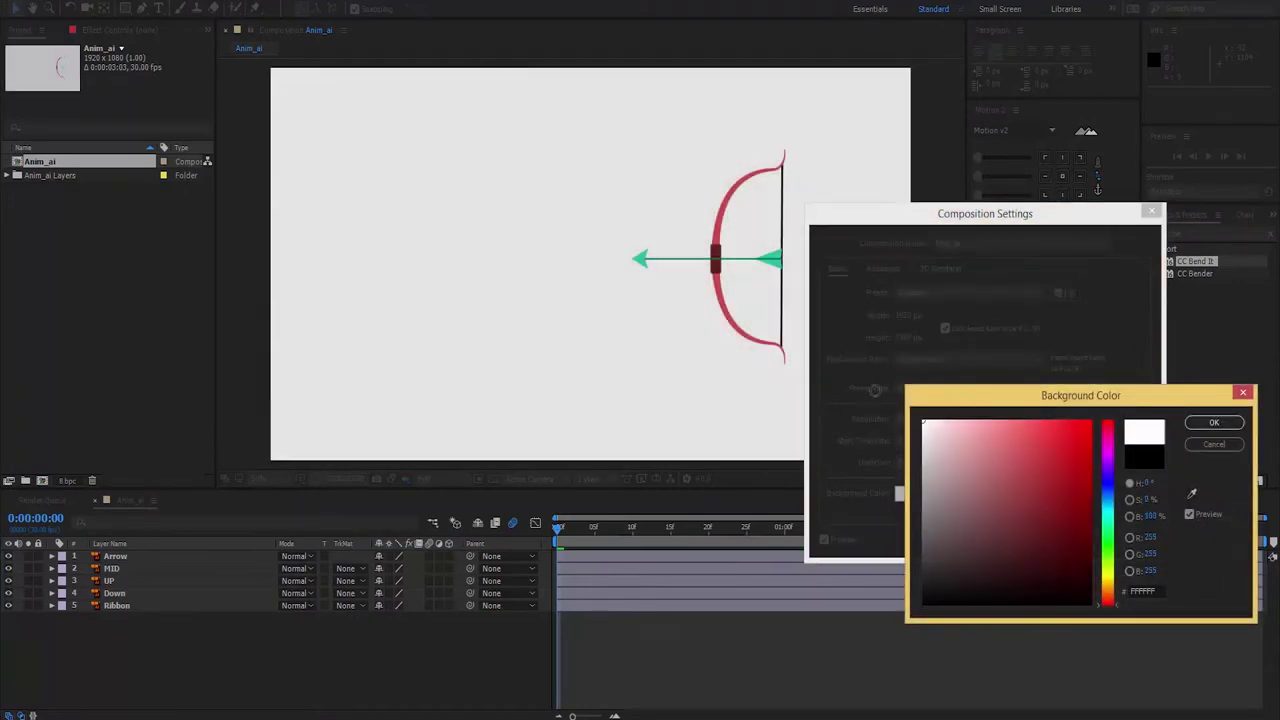
left_click(1212, 423)
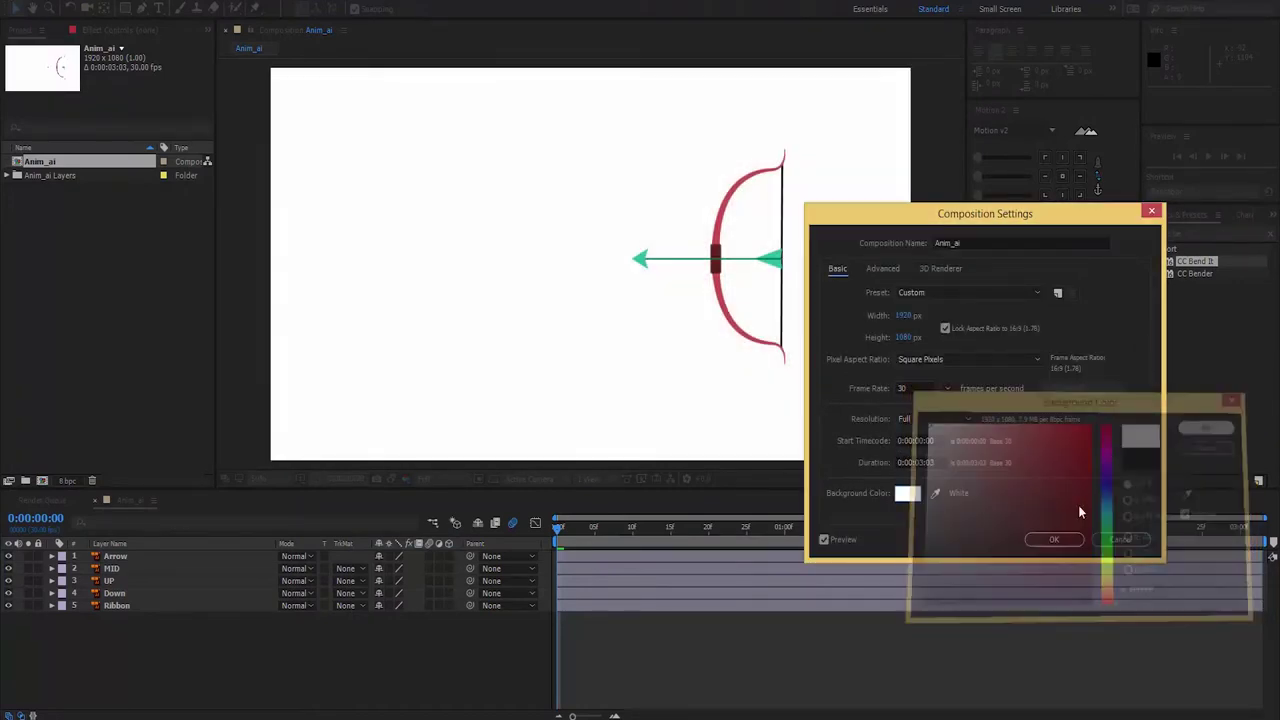
left_click(1054, 540)
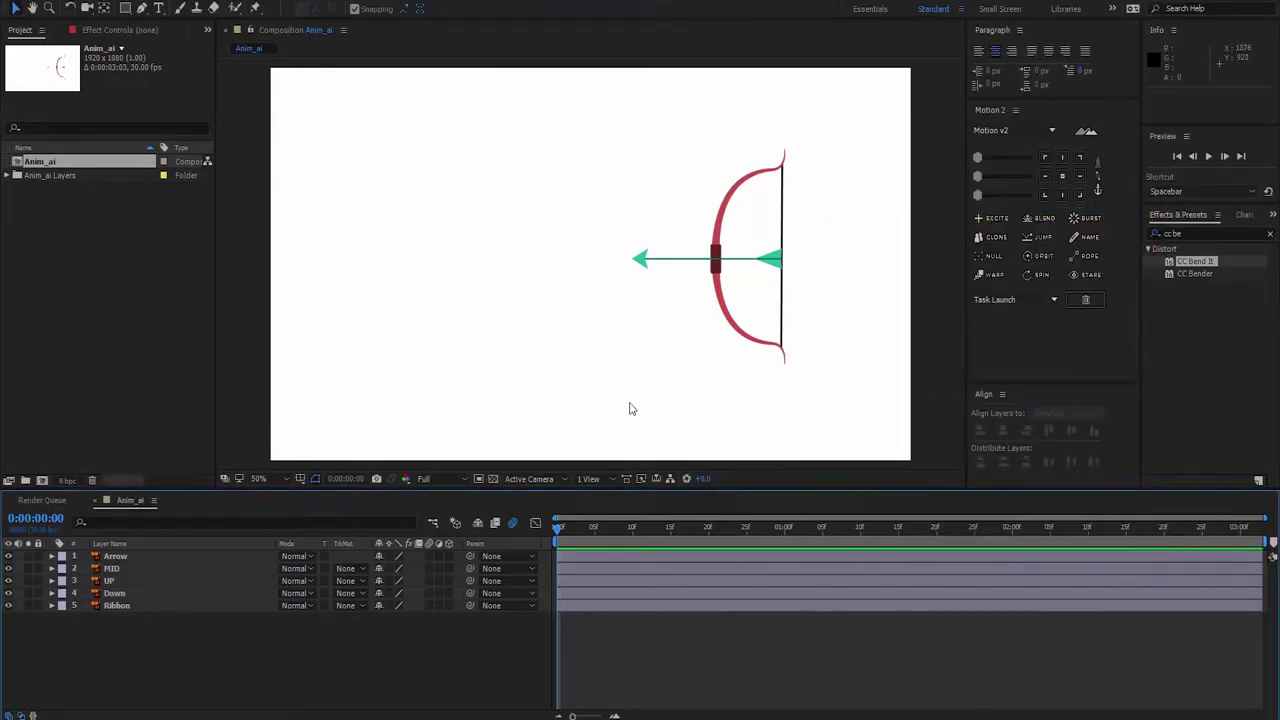
- Maximize the viewer and zoom in closely on the bow's upper tip
left_click(248, 107)
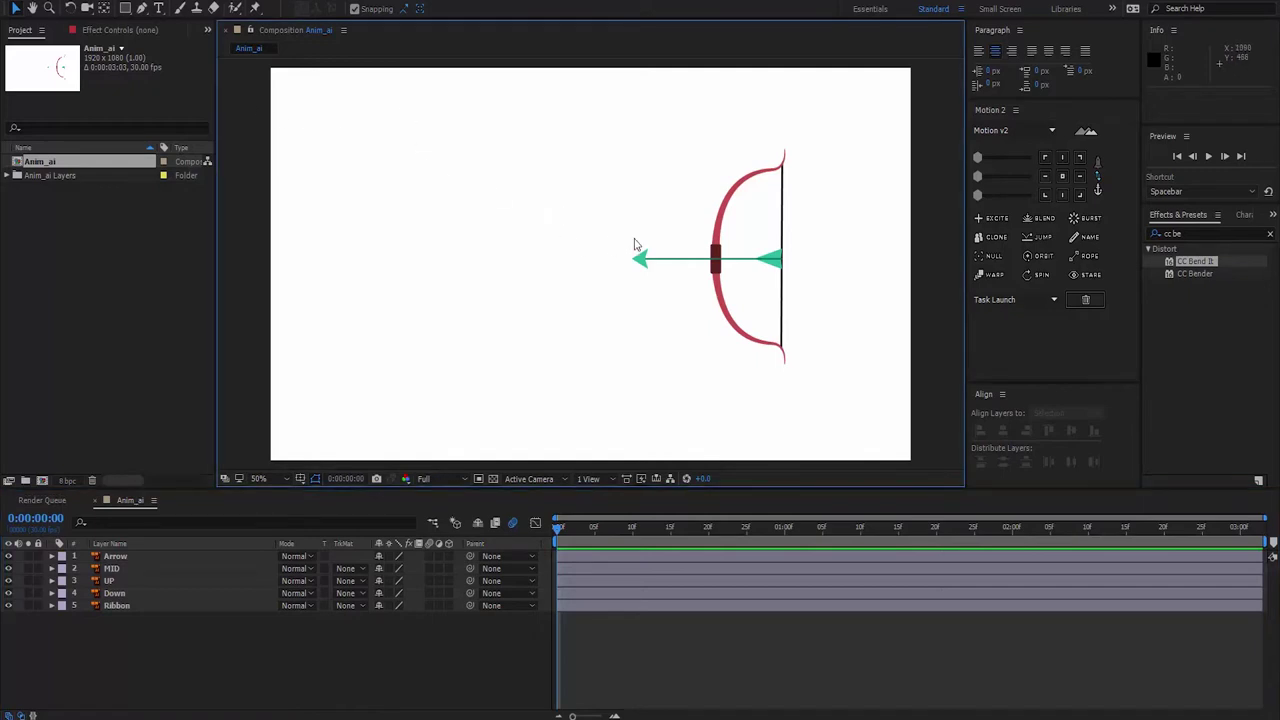
key("grave")
scroll(711, 366, "up", 2)
left_click(740, 371)
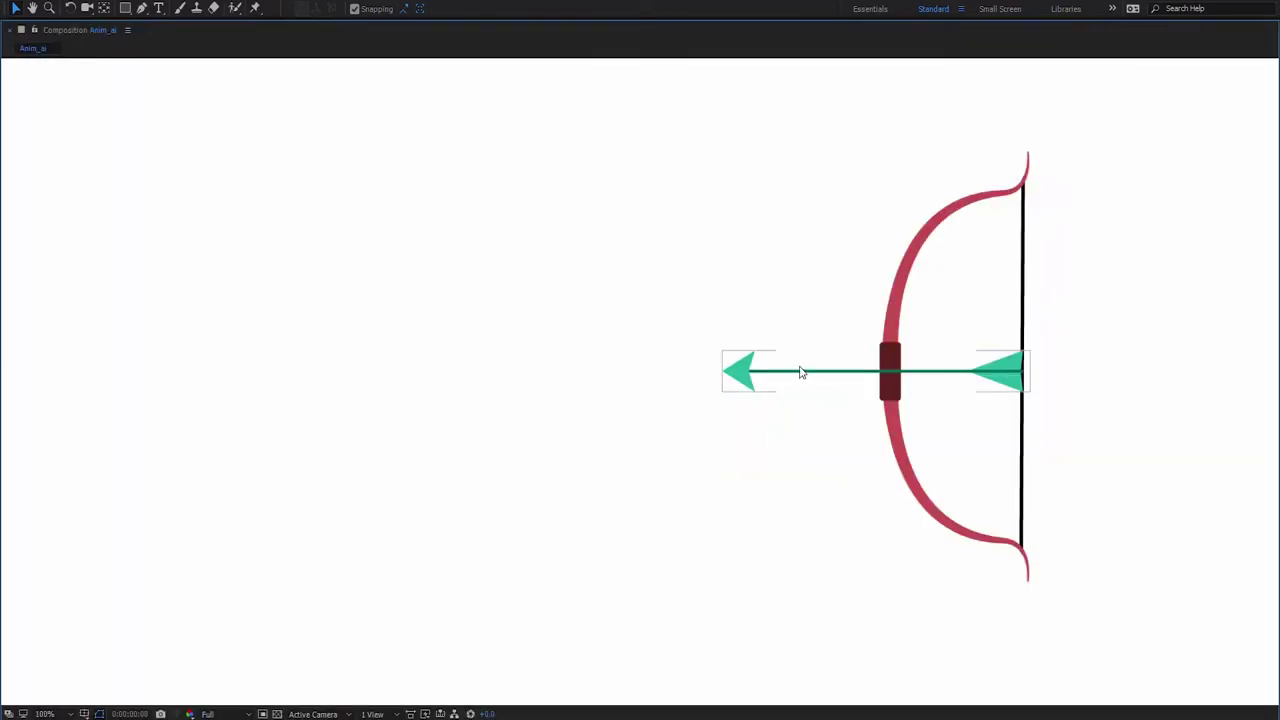
left_click_drag(674, 337, 543, 380)
scroll(635, 338, "up", 1)
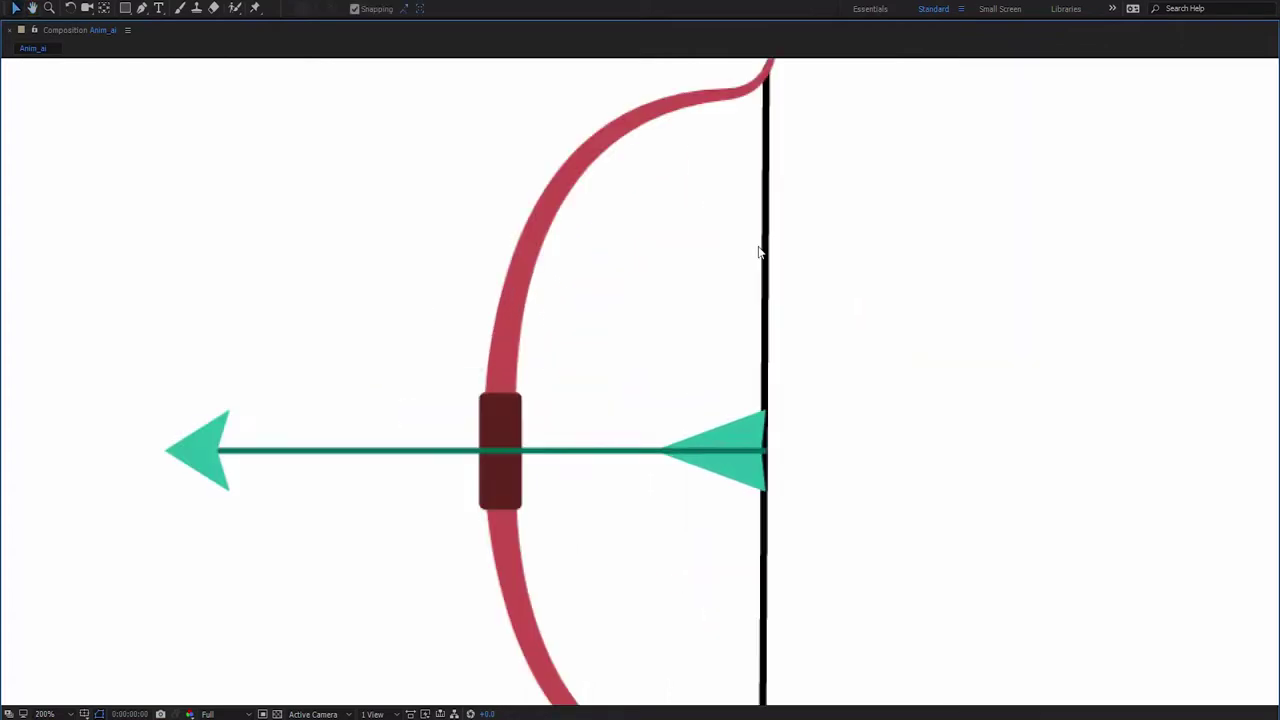
mouse_move(760, 260)
left_mouse_down()
mouse_move(728, 394)
mouse_move(766, 506)
left_mouse_up()
scroll(728, 394, "up", 1)
scroll(742, 361, "up", 2)
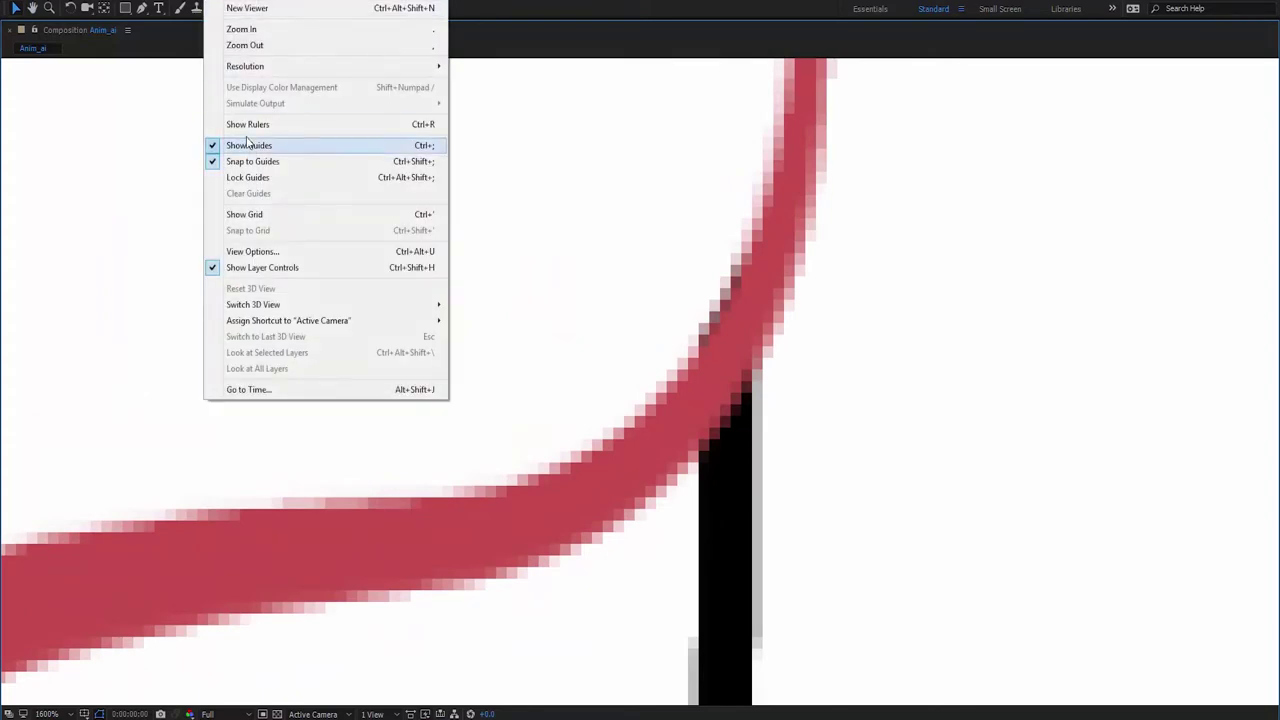
- Show rulers and place horizontal and vertical guides at the upper bow tip
left_click(243, 127)
left_click_drag(809, 62, 802, 370)
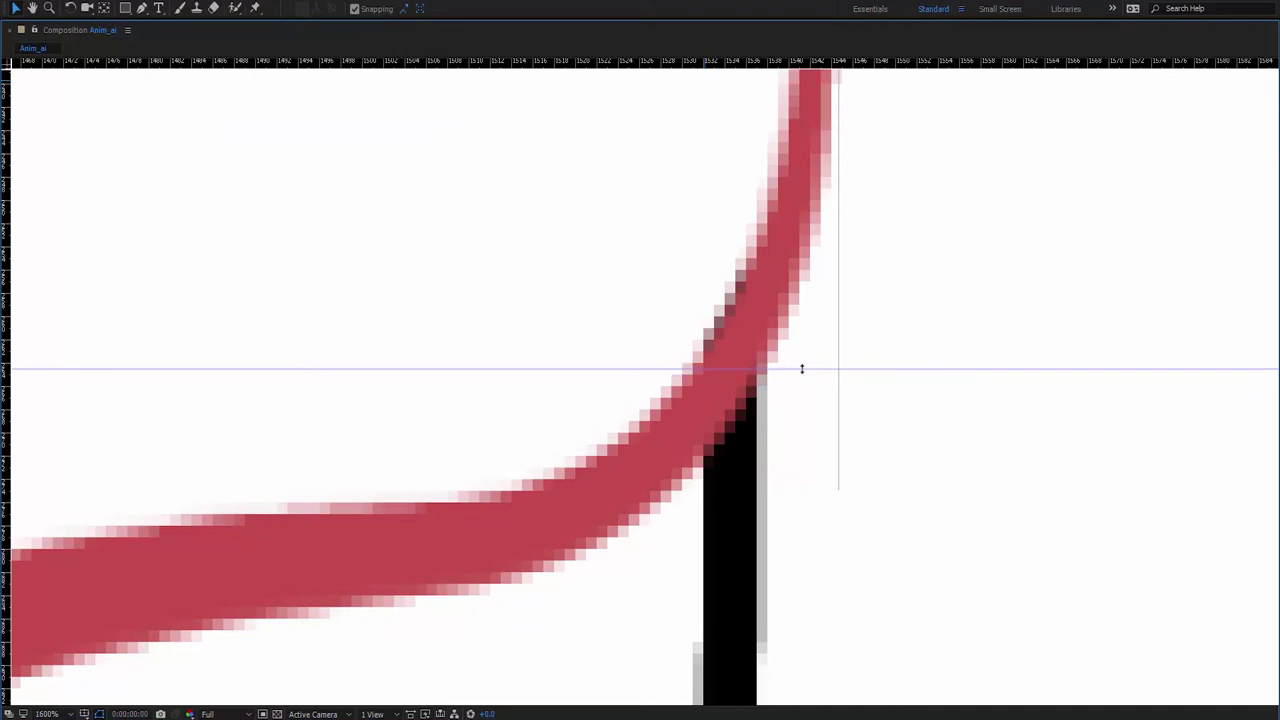
left_click_drag(7, 300, 727, 444)
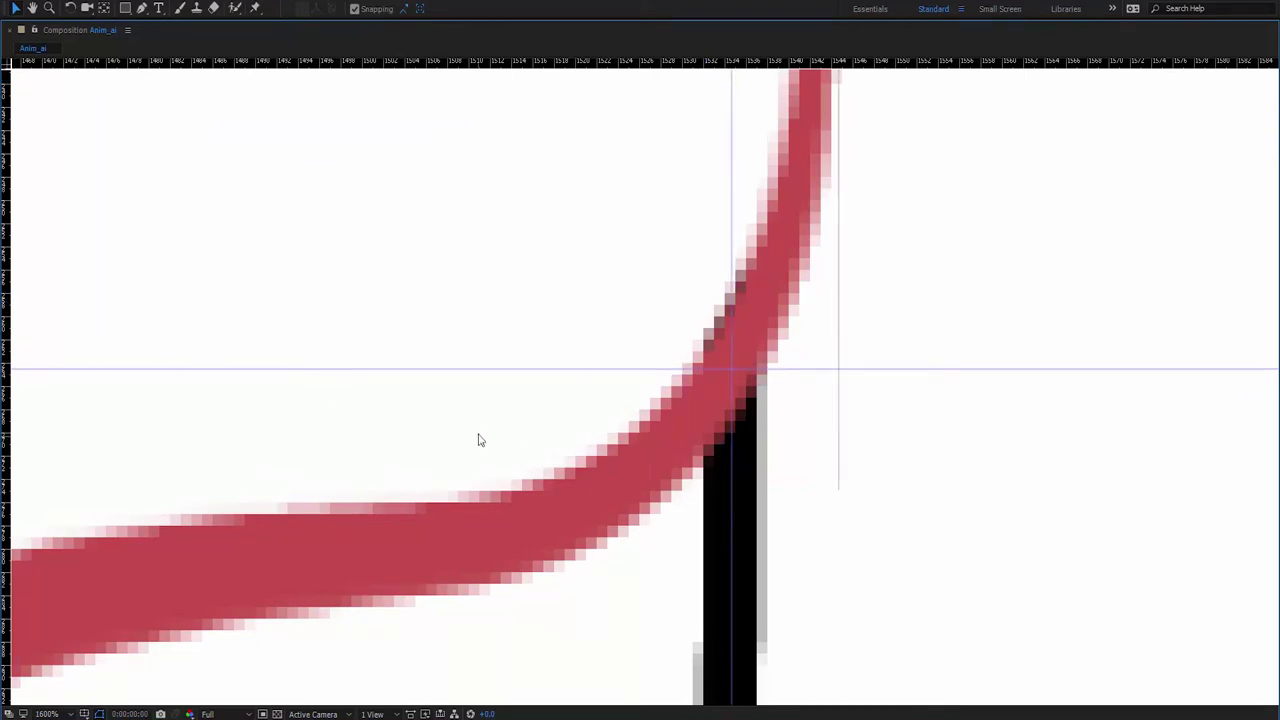
- Pan to the lower bow tip and place horizontal and vertical guides there
scroll(477, 437, "down", 4)
scroll(477, 437, "down", 2)
left_click_drag(657, 534, 709, 330)
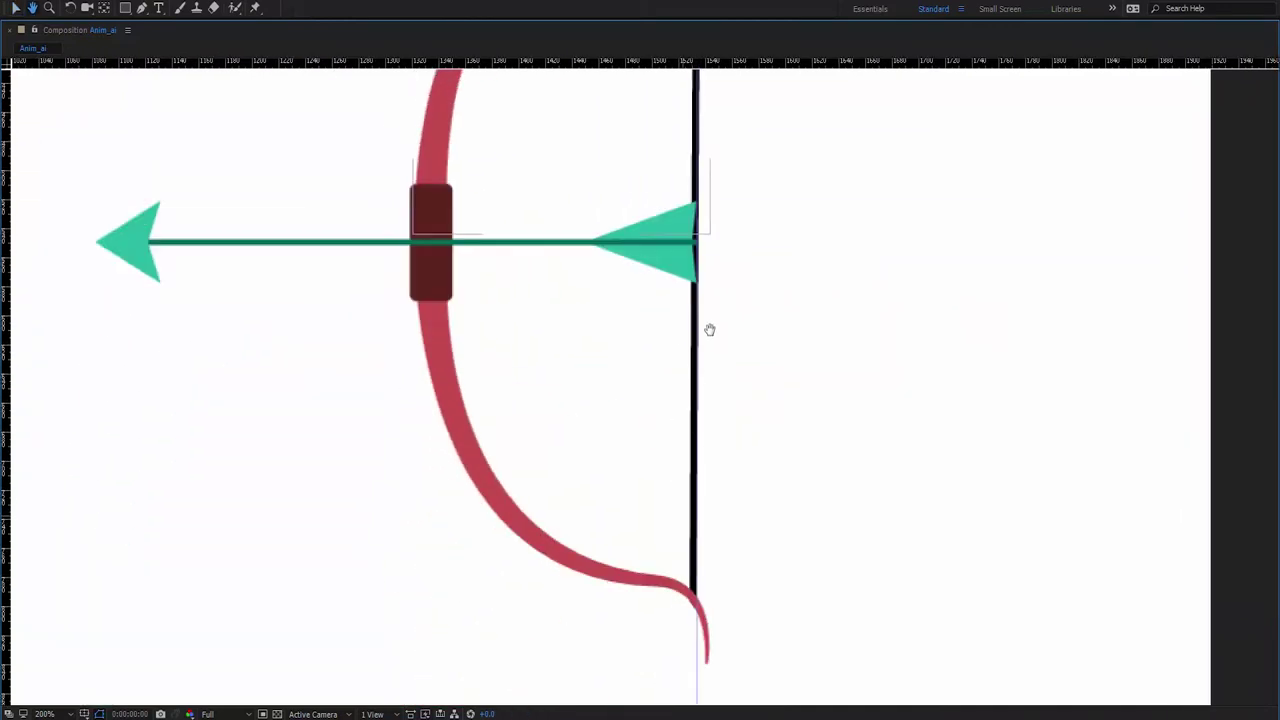
scroll(729, 463, "down", 2)
scroll(757, 457, "up", 4)
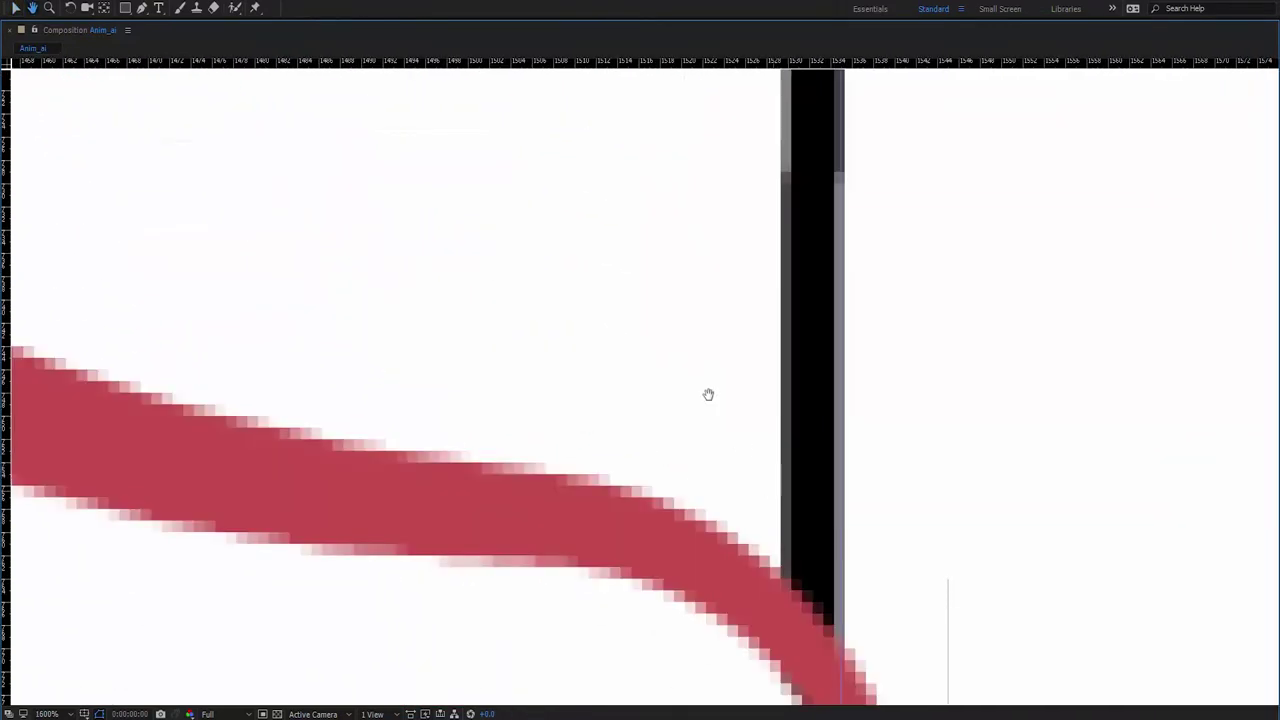
left_click_drag(708, 394, 583, 259)
left_click_drag(678, 63, 736, 459)
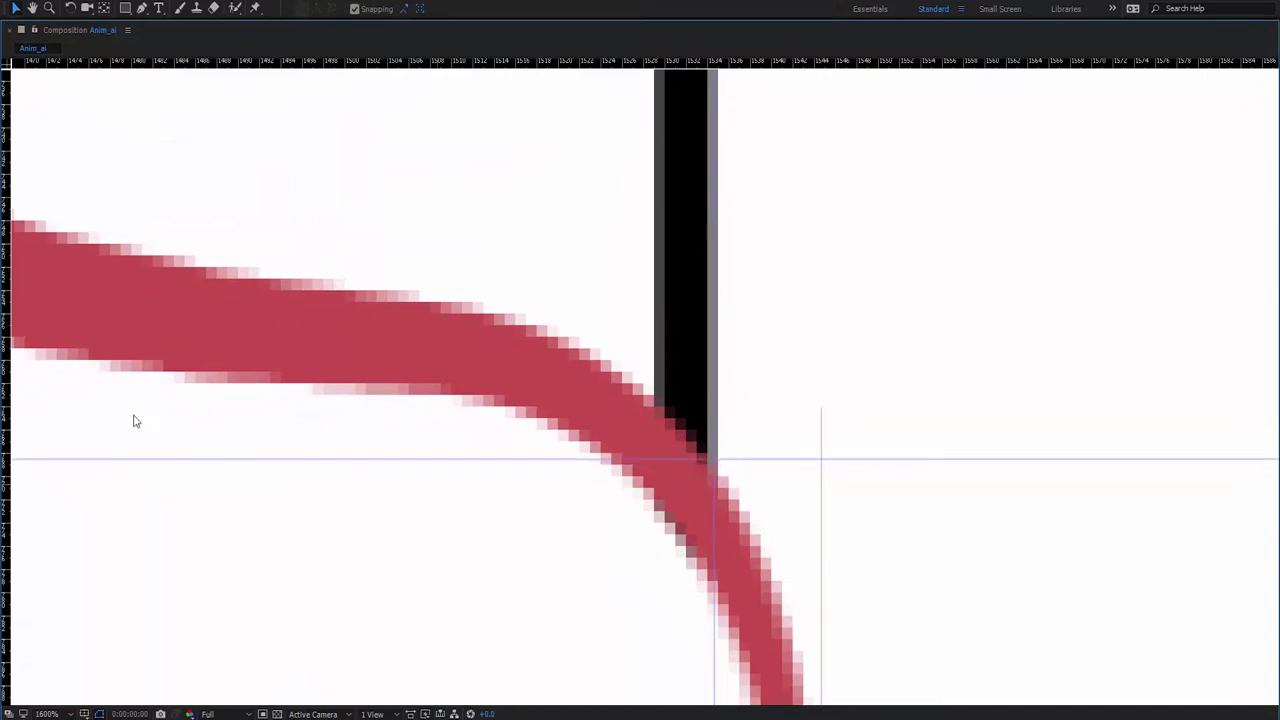
left_click_drag(5, 460, 686, 468)
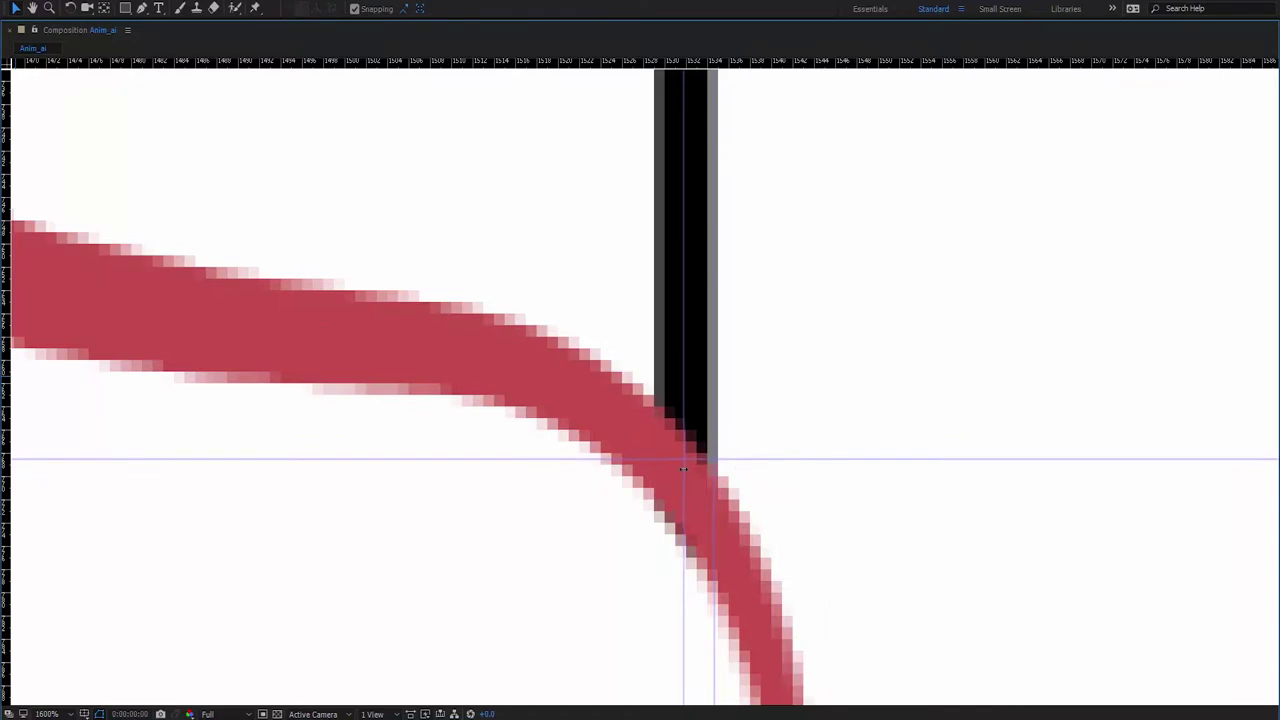
- Reframe the view and select the upper bow limb
scroll(672, 428, "down", 5)
scroll(631, 357, "up", 8)
scroll(631, 357, "left", 2)
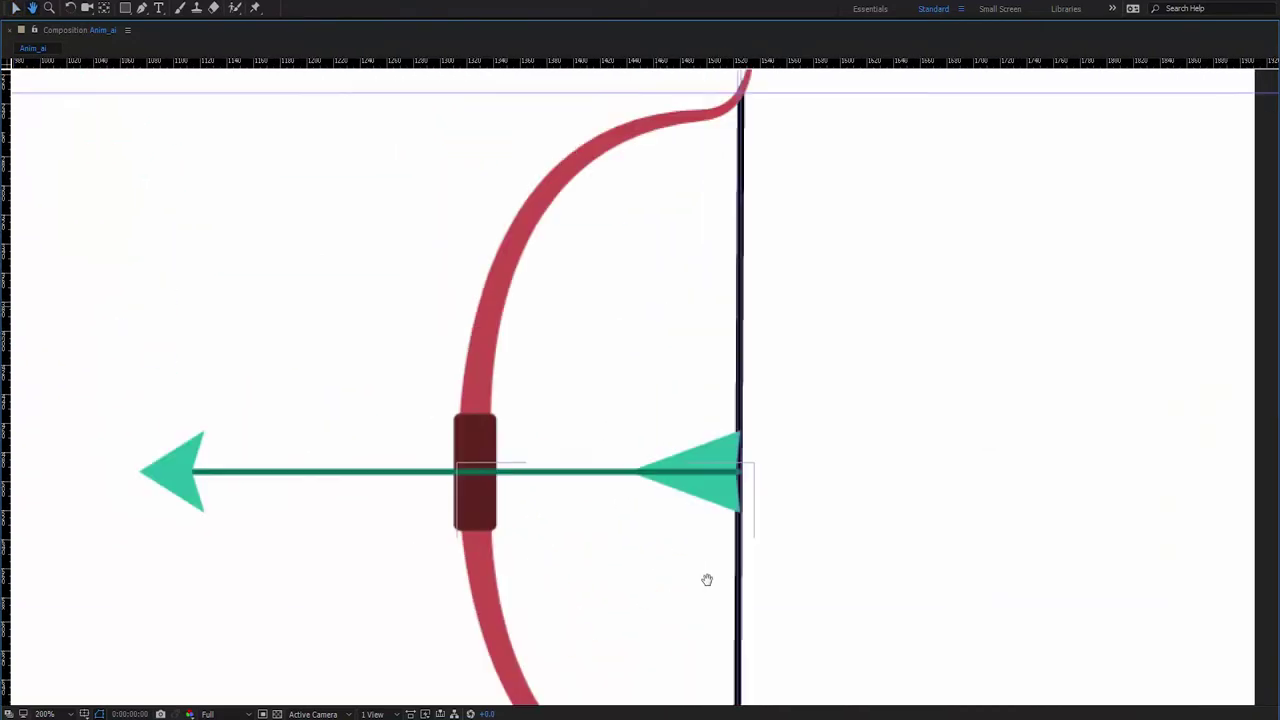
scroll(706, 580, "up", 3)
left_click(556, 342)
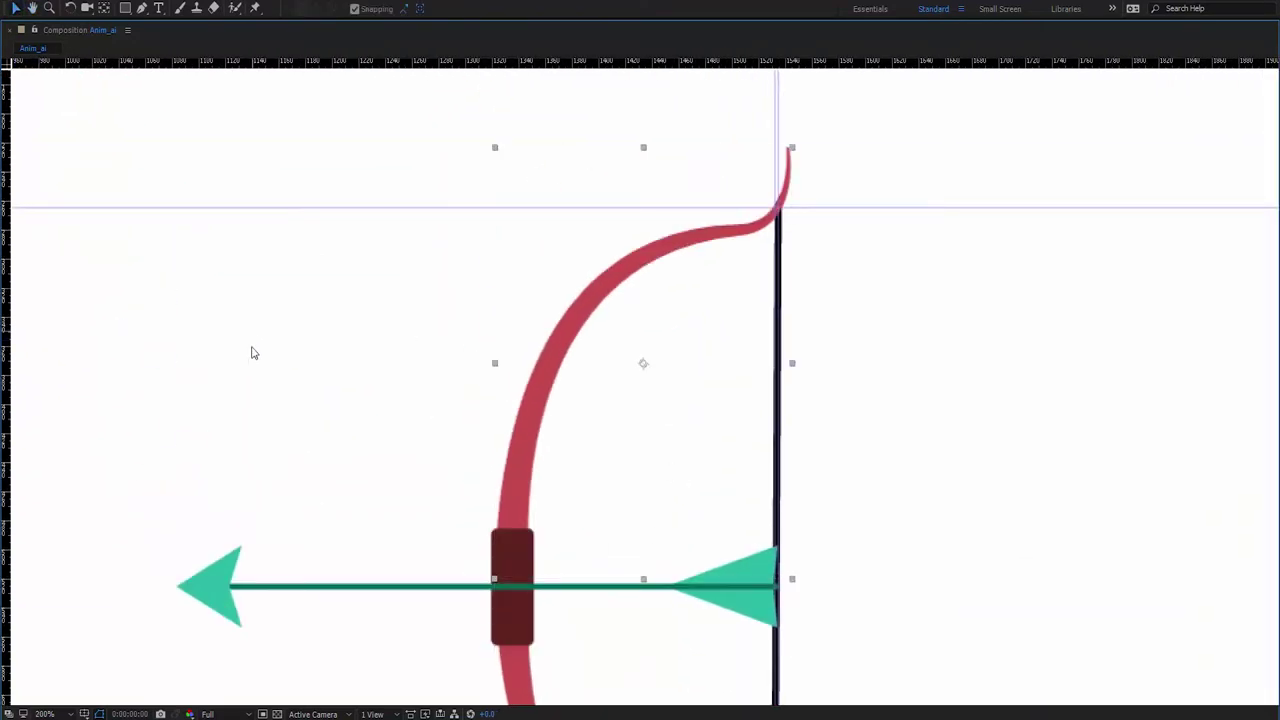
- Restore the workspace, solo the UP layer, and select its upper limb shape
key("grave")
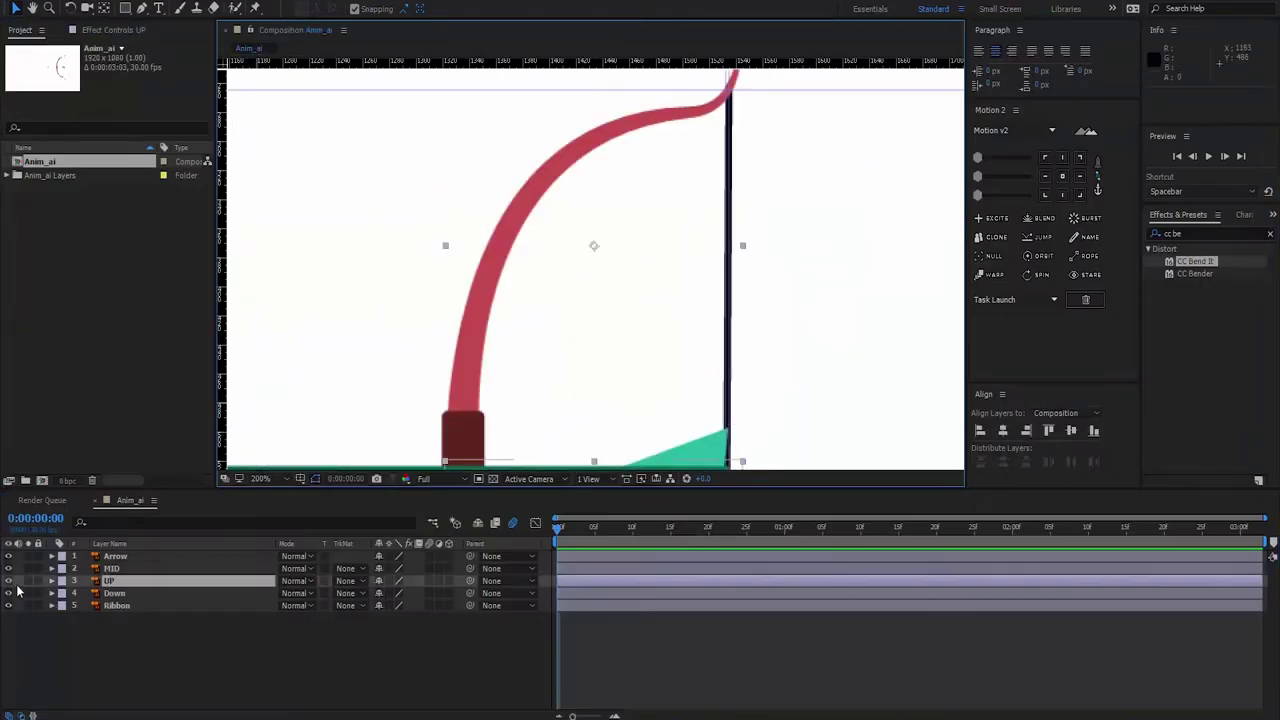
left_click(116, 655)
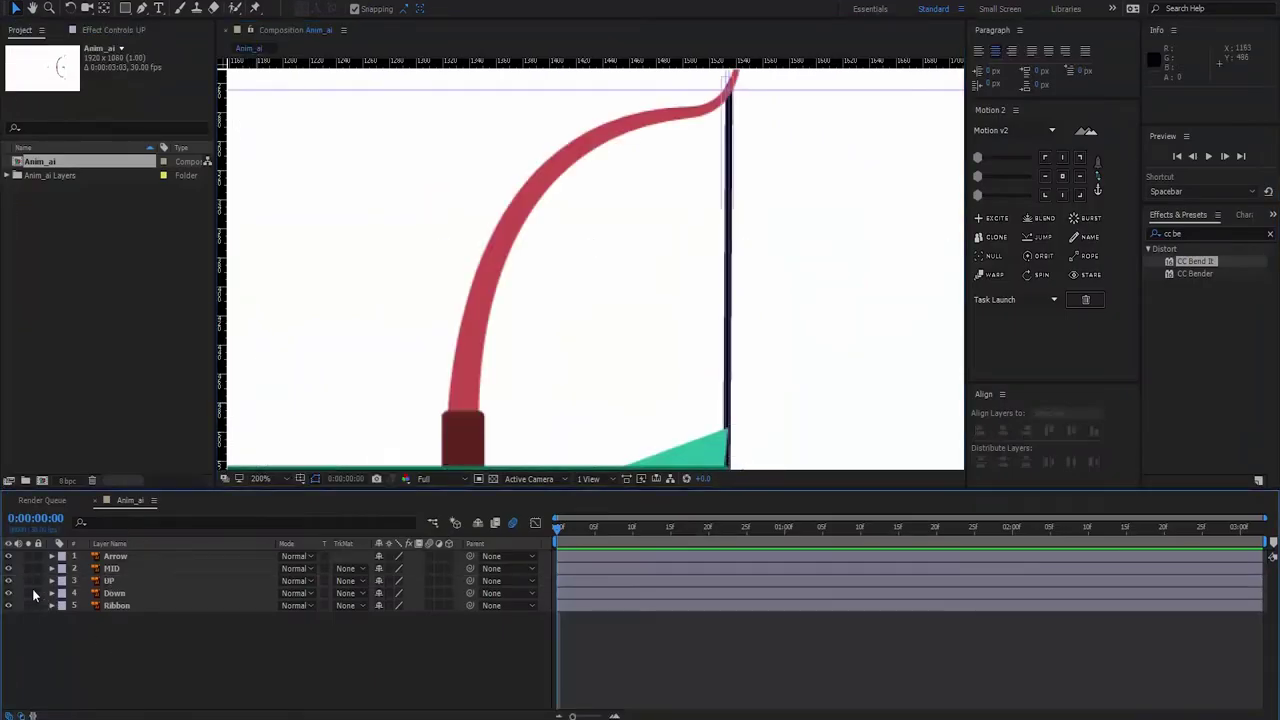
left_click(29, 581)
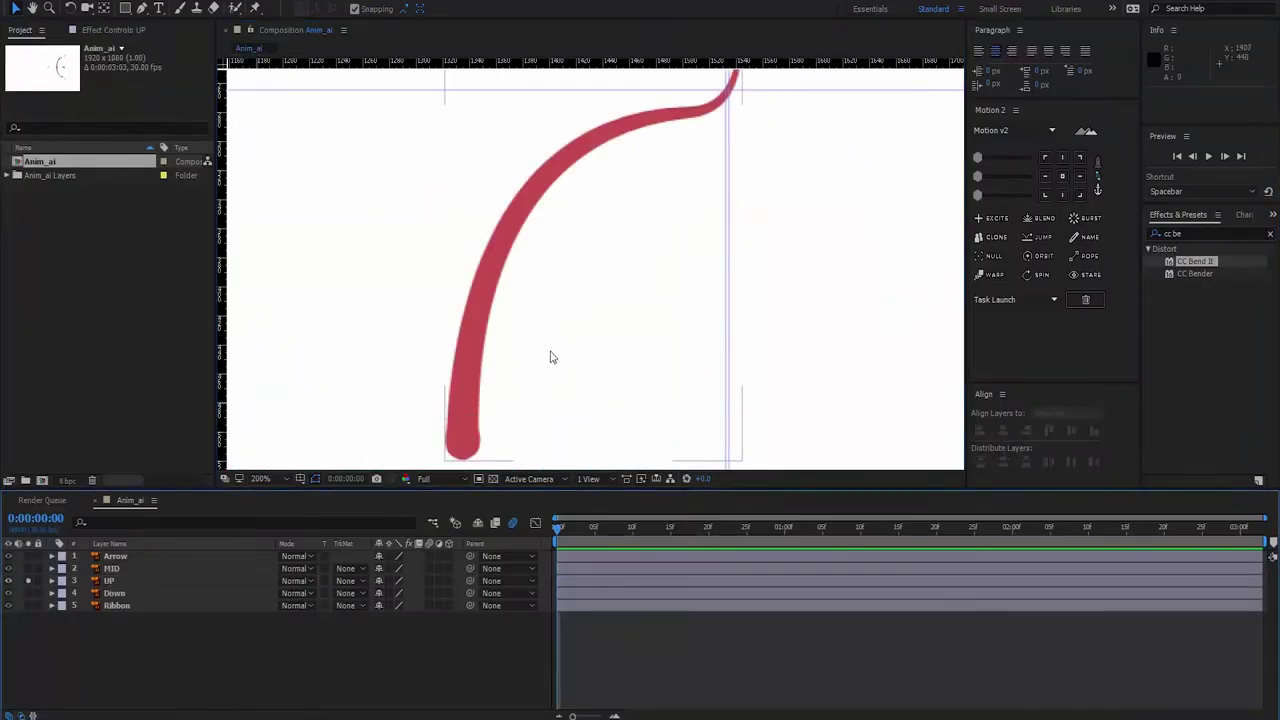
mouse_move(607, 281)
left_mouse_down()
mouse_move(584, 393)
mouse_move(636, 278)
left_mouse_up()
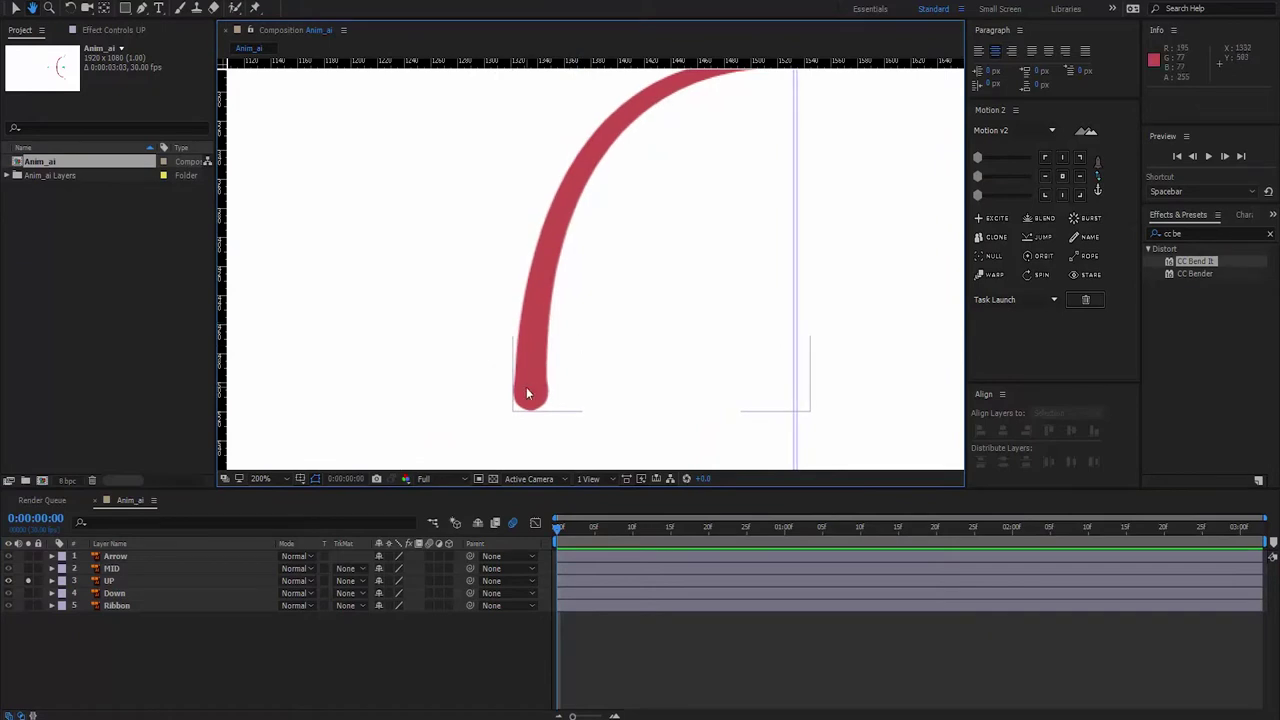
left_click(527, 392)
- Pin the UP limb's inner end with the Puppet Pin tool and set mesh expansion to 12
left_click(254, 8)
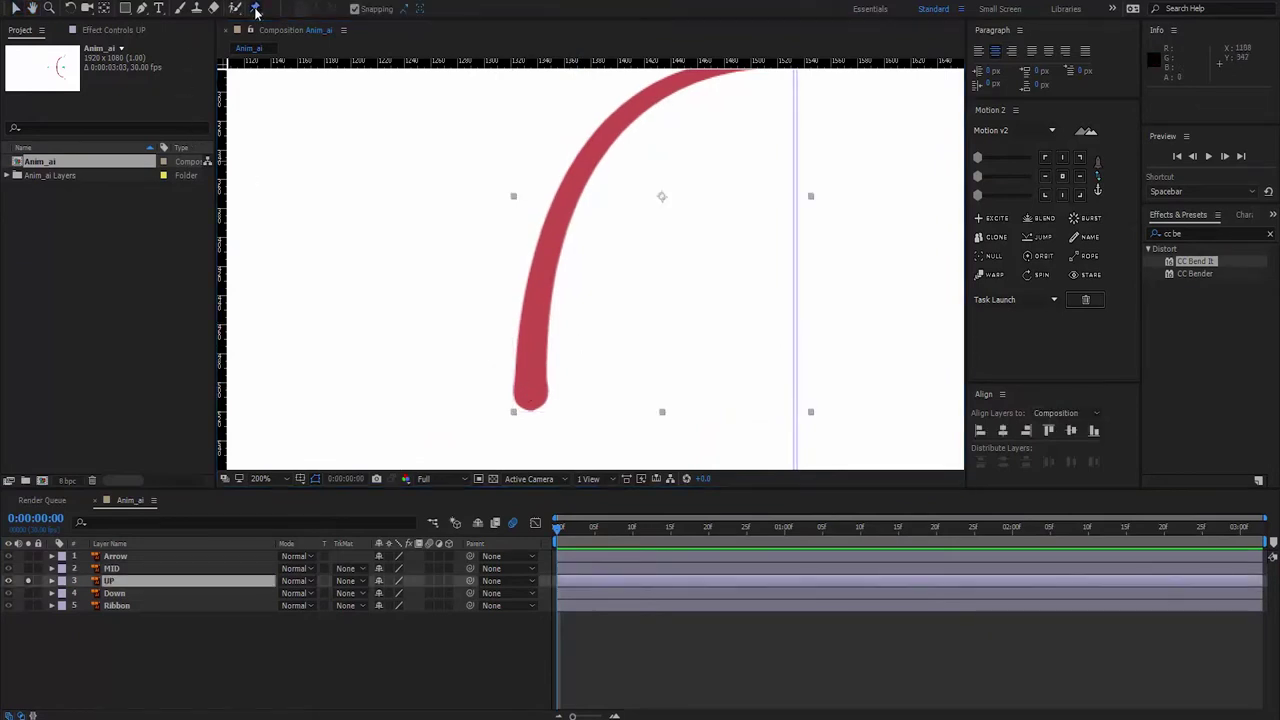
left_click(530, 390)
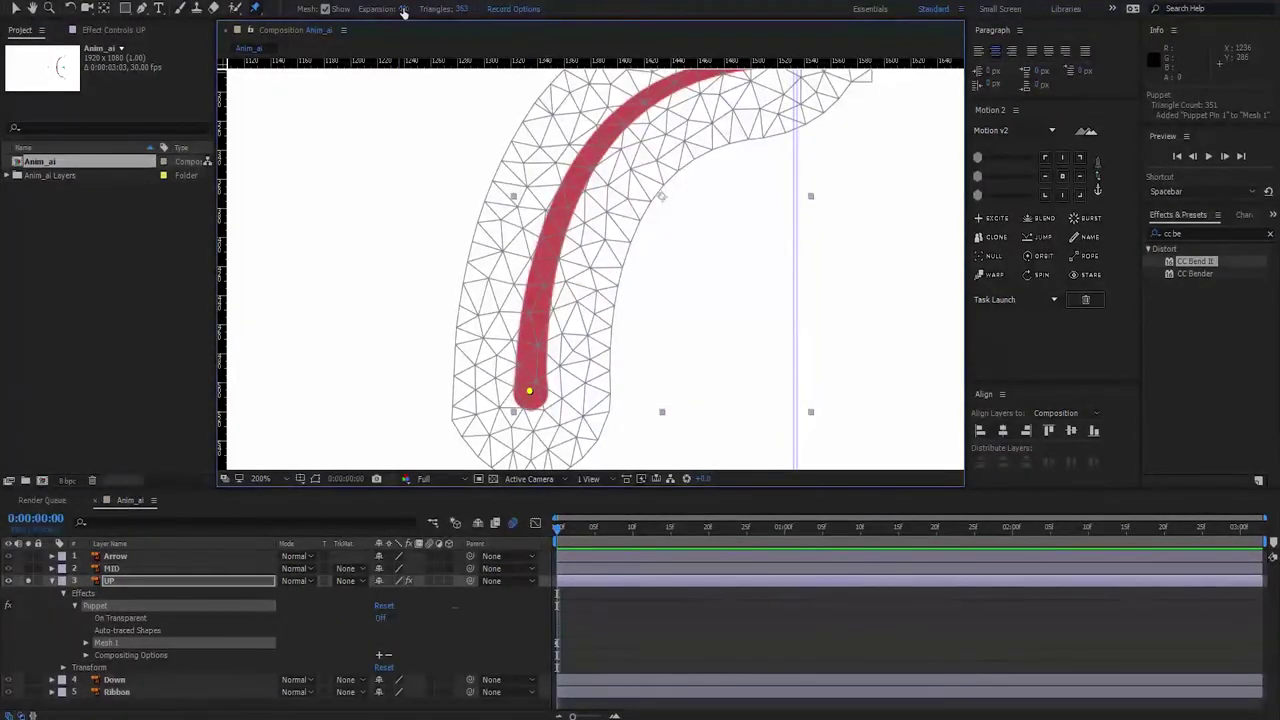
mouse_move(403, 10)
left_mouse_down()
mouse_move(380, 12)
mouse_move(396, 15)
left_mouse_up()
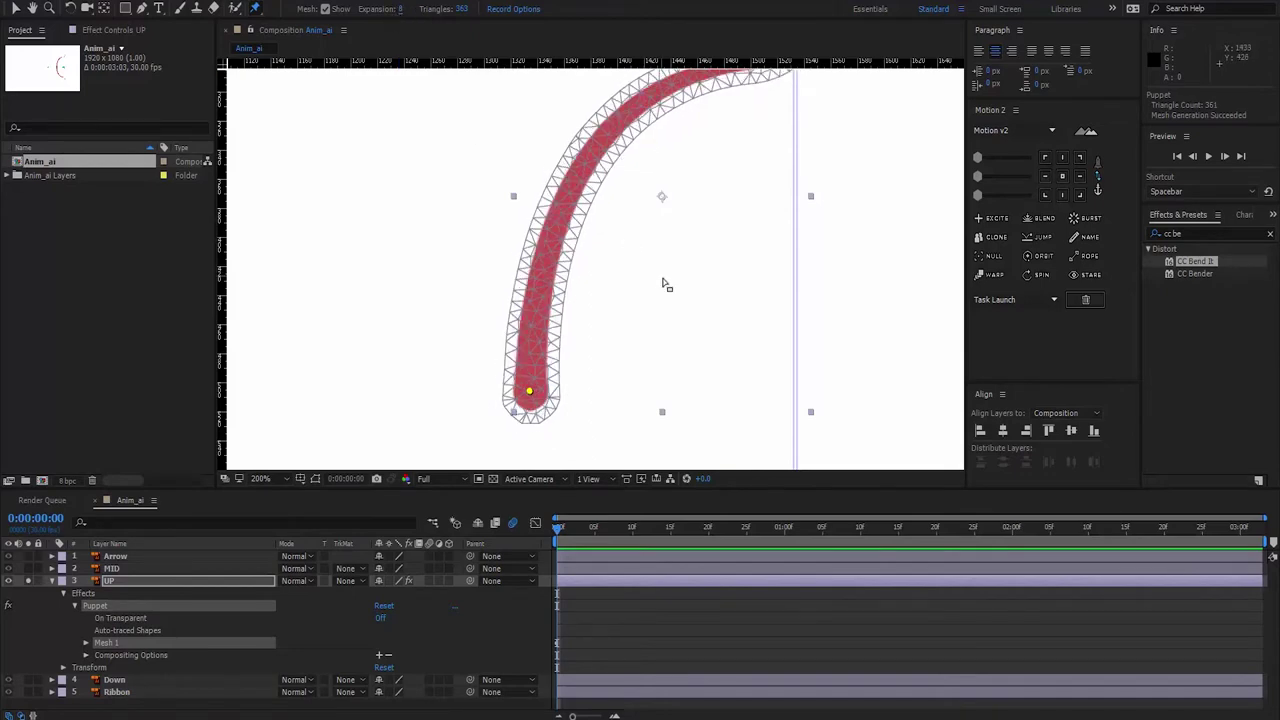
- Zoom to the guide-marked upper tip, then return to the Selection tool and zoom back out
scroll(664, 284, "up", 5)
scroll(611, 286, "right", 5)
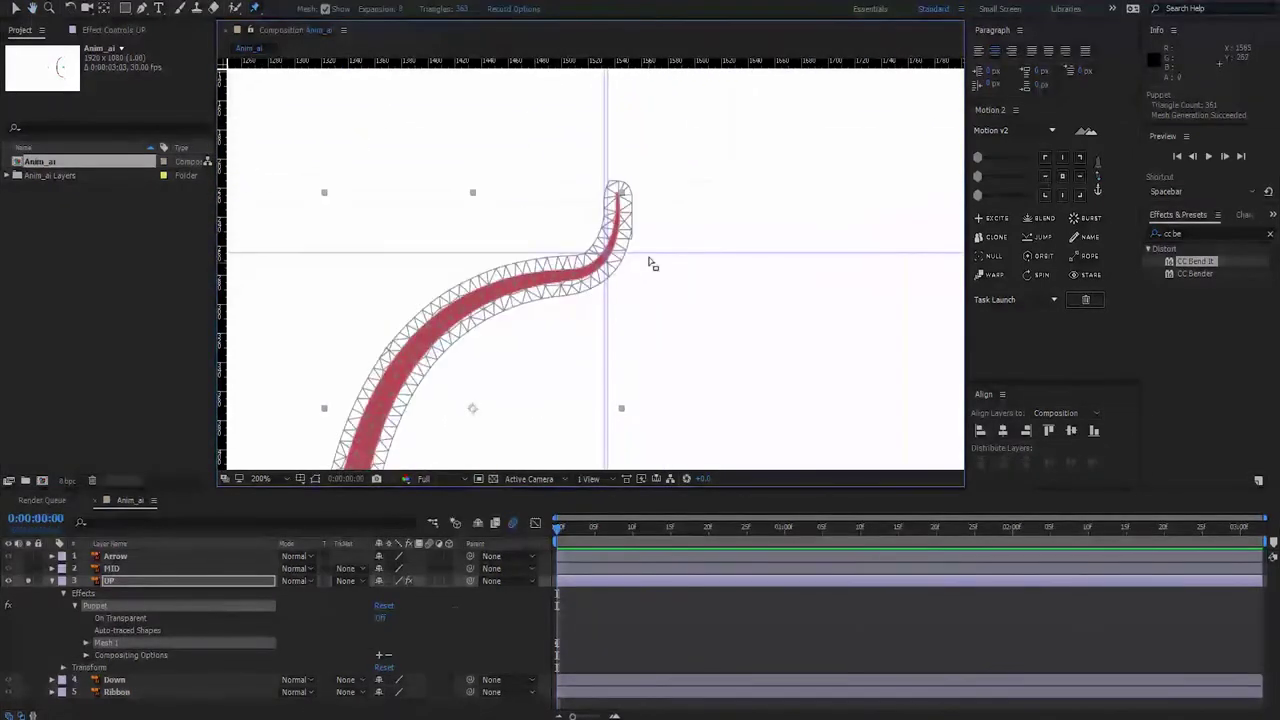
scroll(651, 257, "up", 2)
scroll(651, 251, "up", 1)
scroll(574, 340, "up", 1)
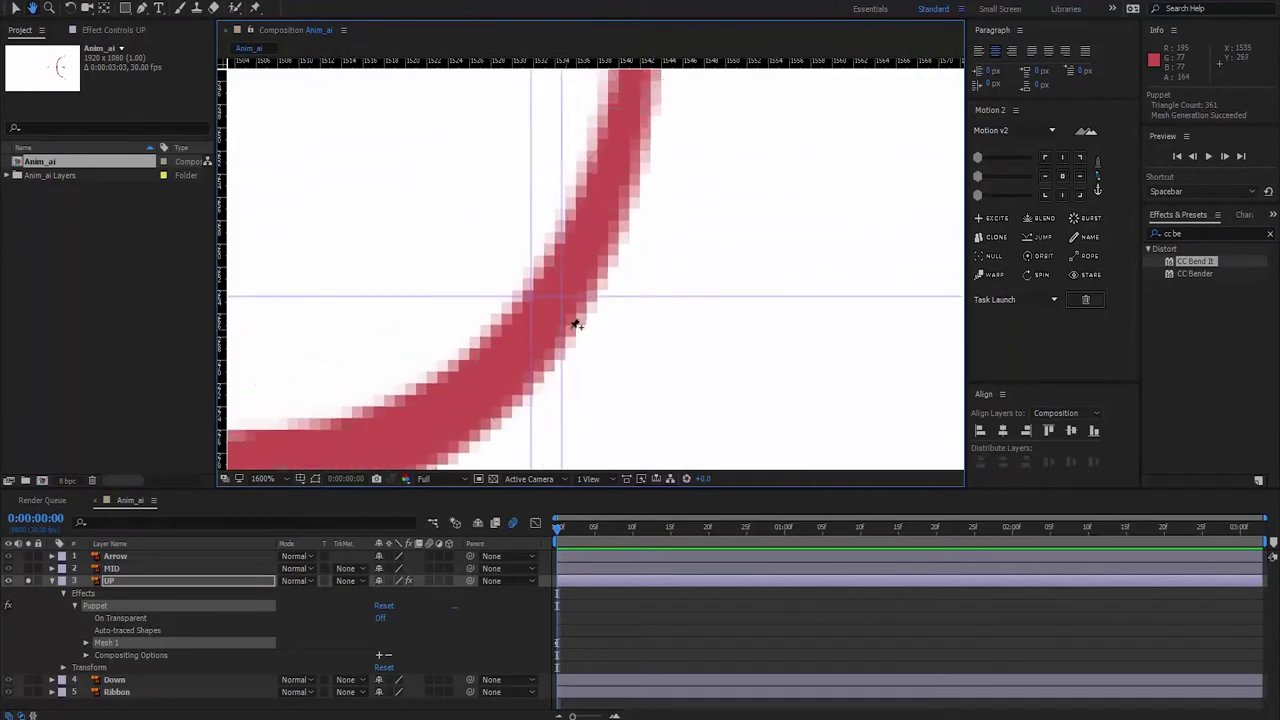
key("ctrl+p")
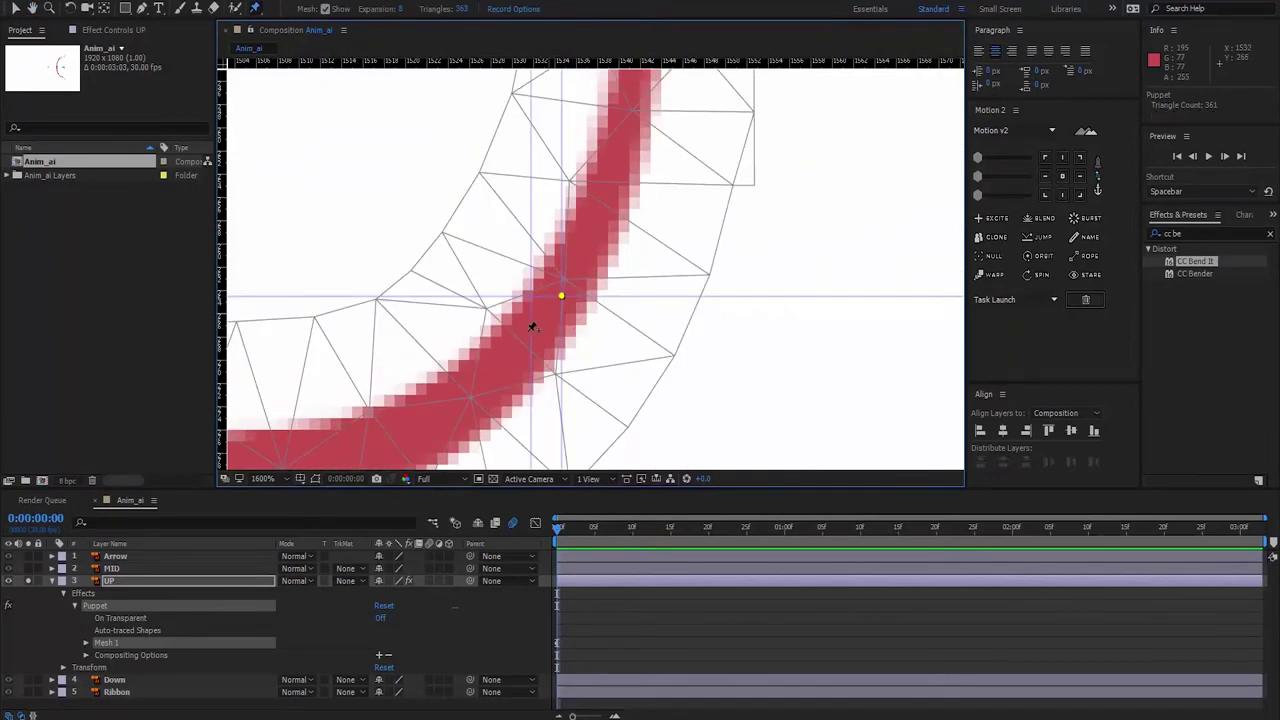
left_click(14, 10)
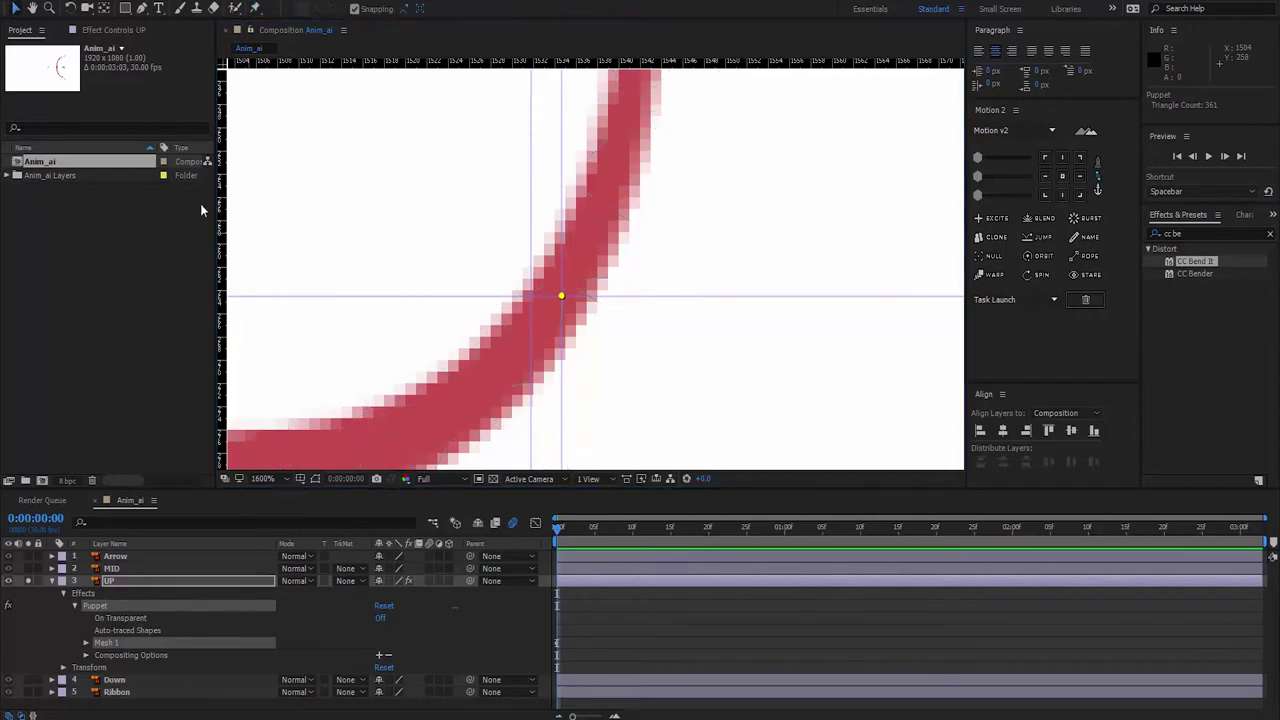
scroll(510, 283, "down", 10)
scroll(563, 289, "up", 1)
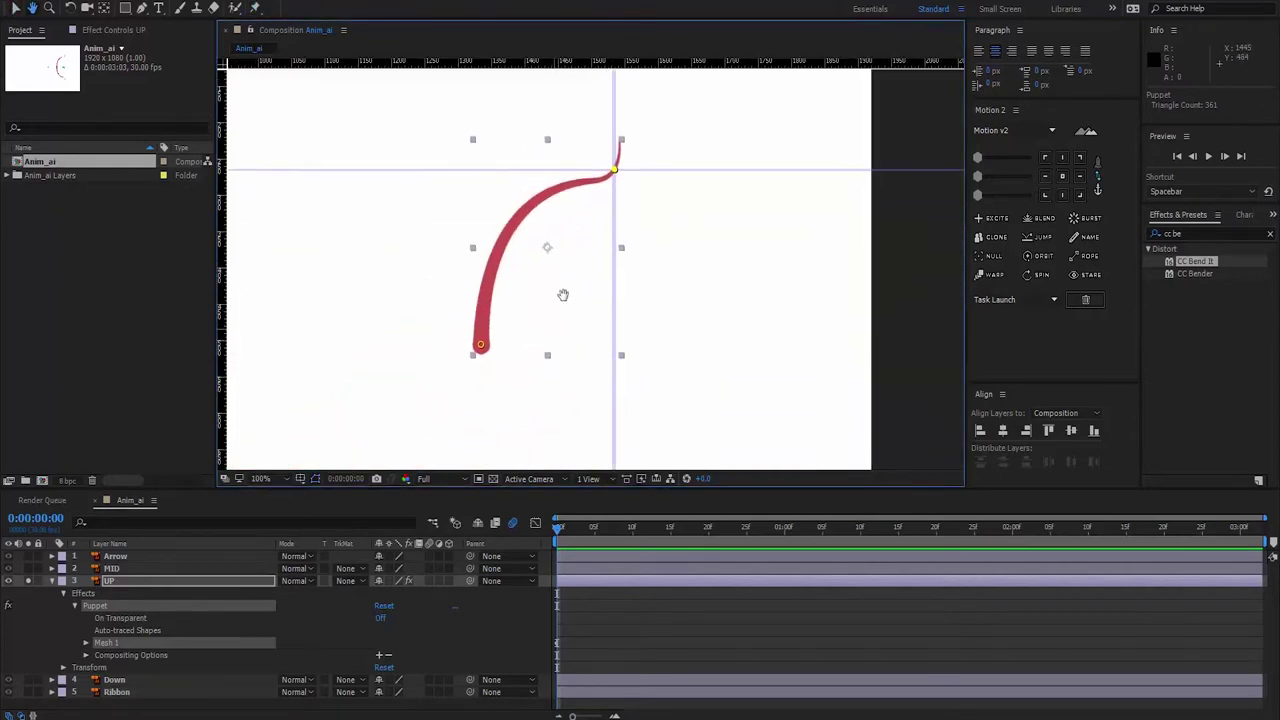
scroll(565, 274, "up", 2)
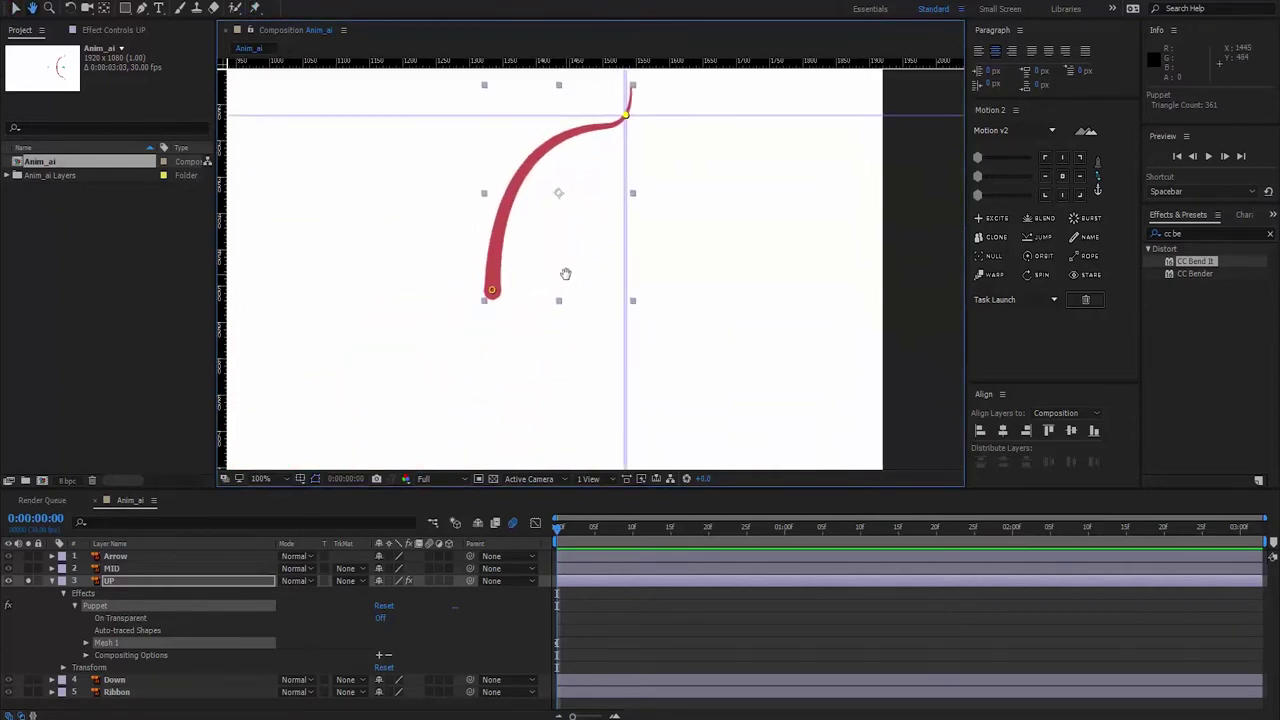
- Solo the Down limb, zoom in on it, and pin its top joint
left_click(28, 680)
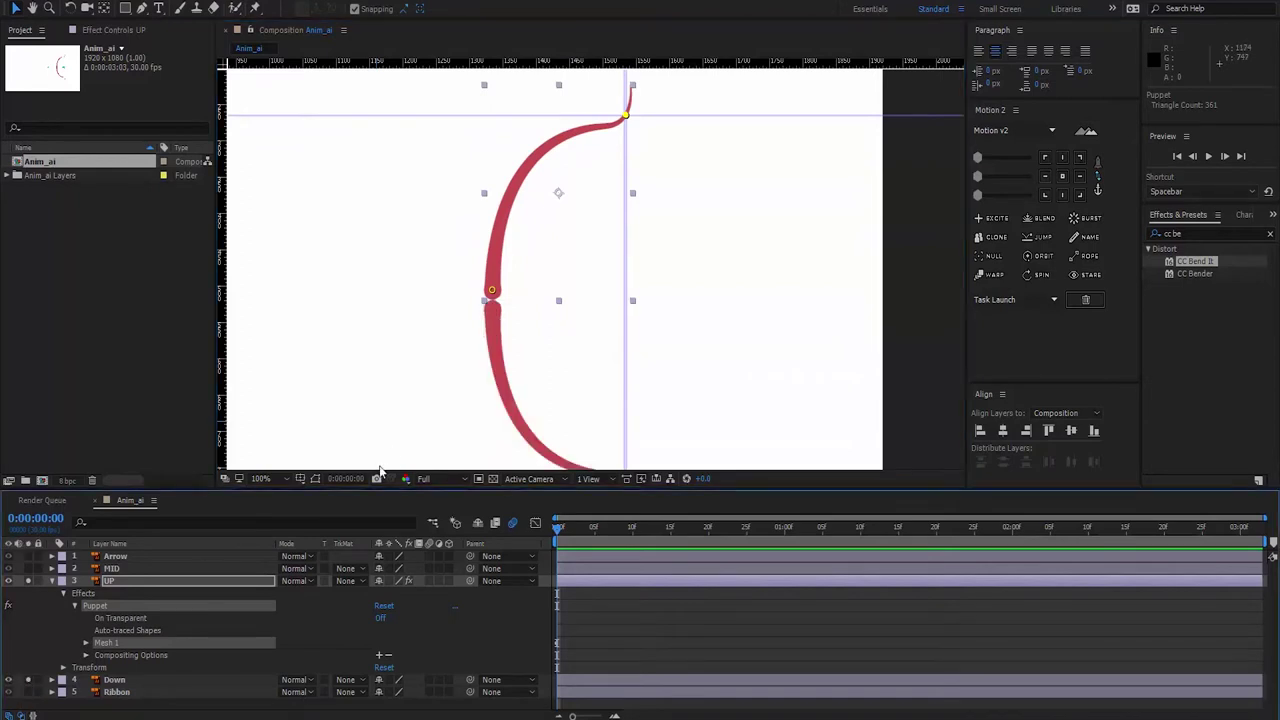
left_click_drag(577, 365, 629, 277)
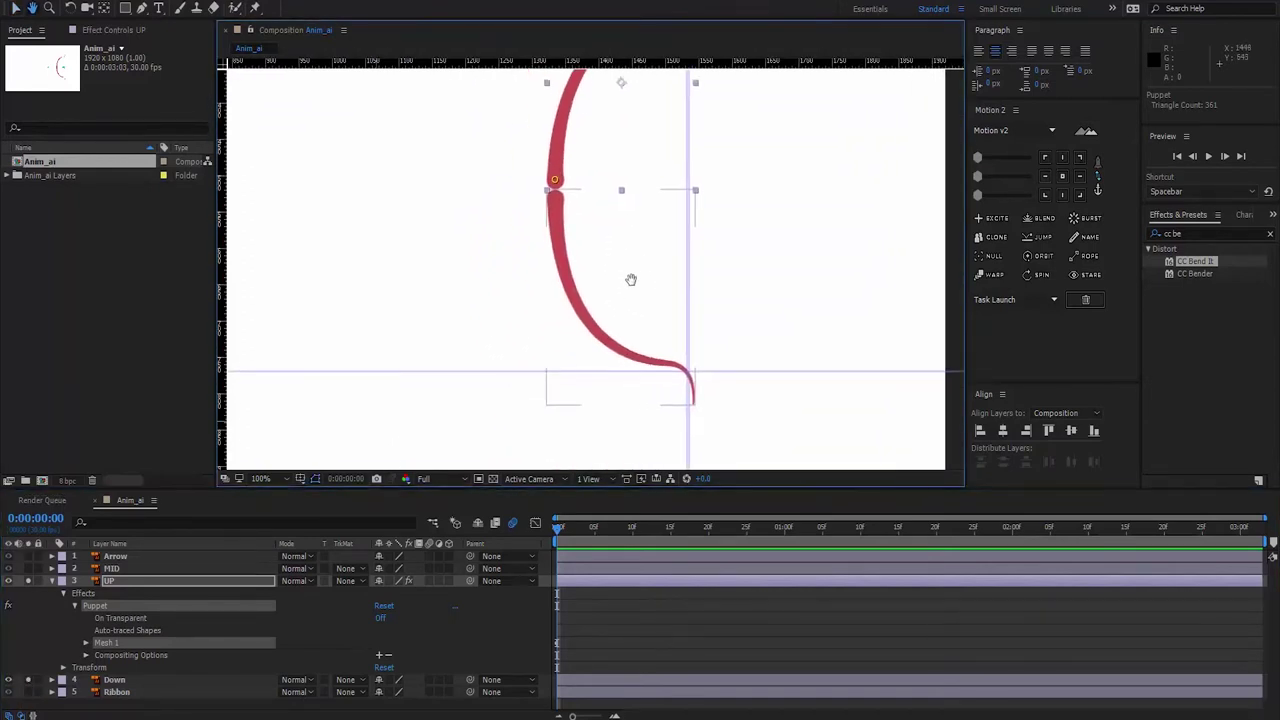
left_click(570, 300)
scroll(555, 220, "up", 2)
scroll(549, 200, "up", 1)
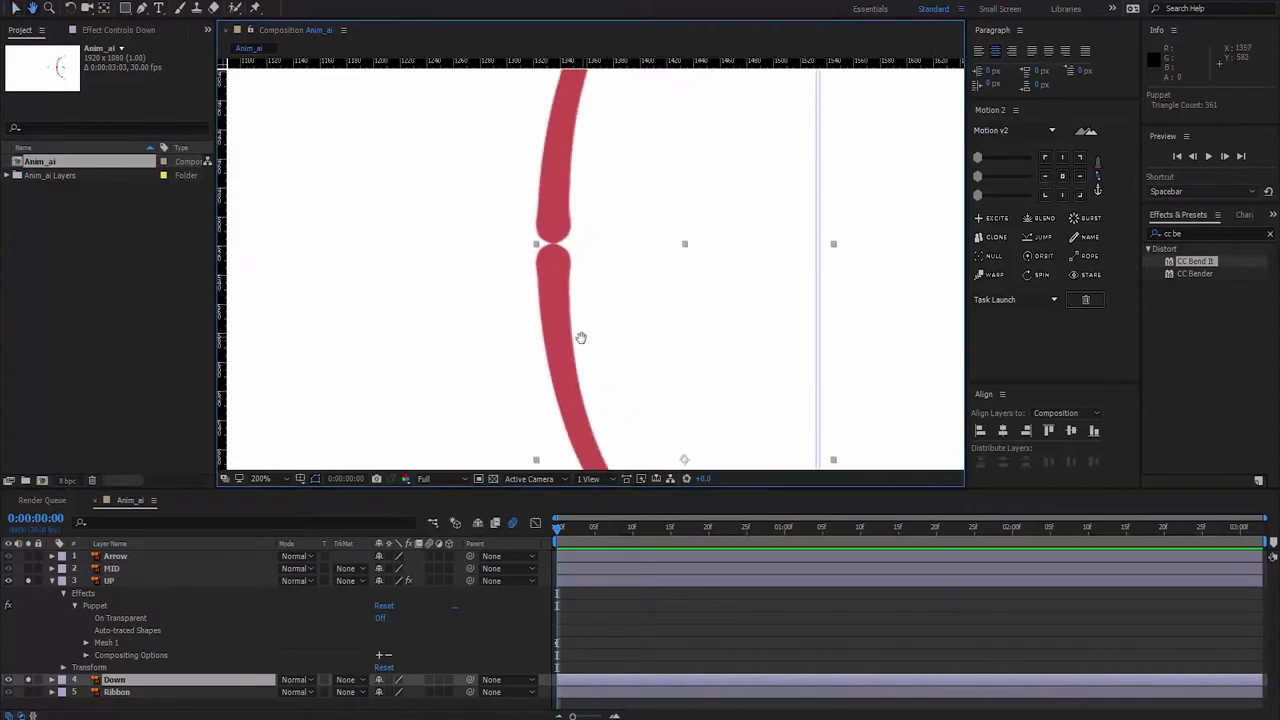
scroll(580, 337, "up", 1)
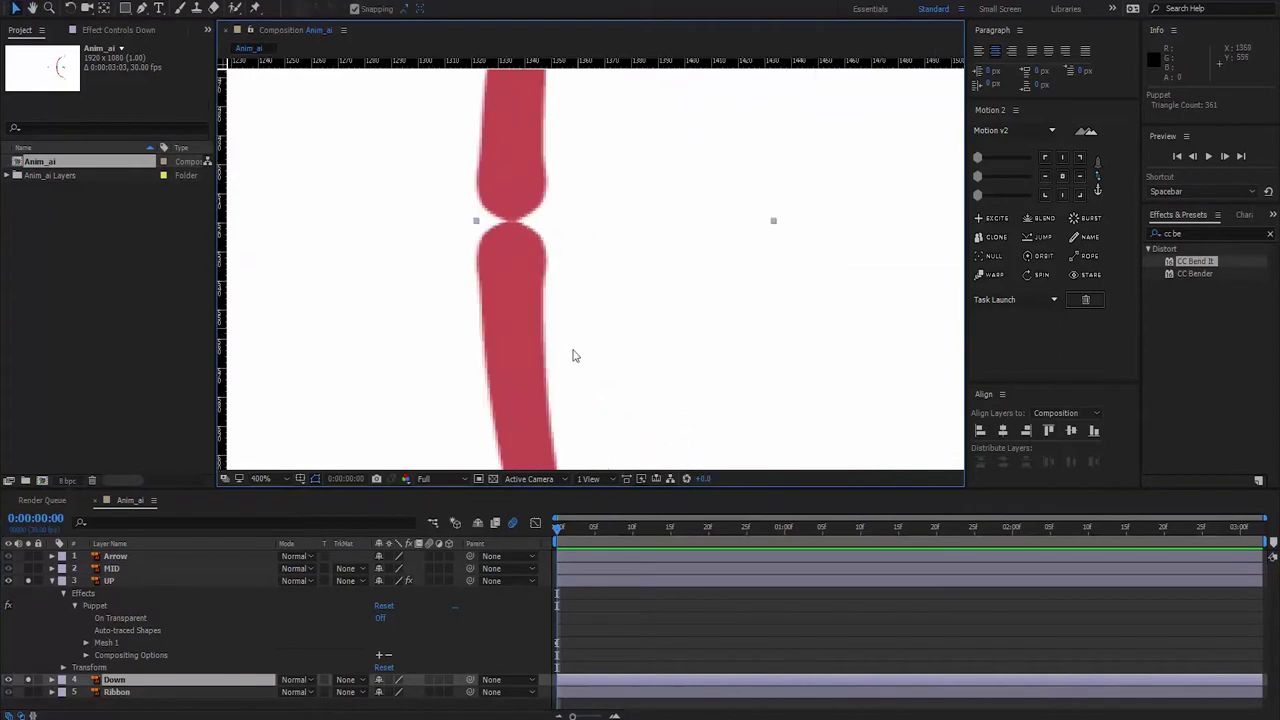
left_click(257, 8)
left_click(515, 243)
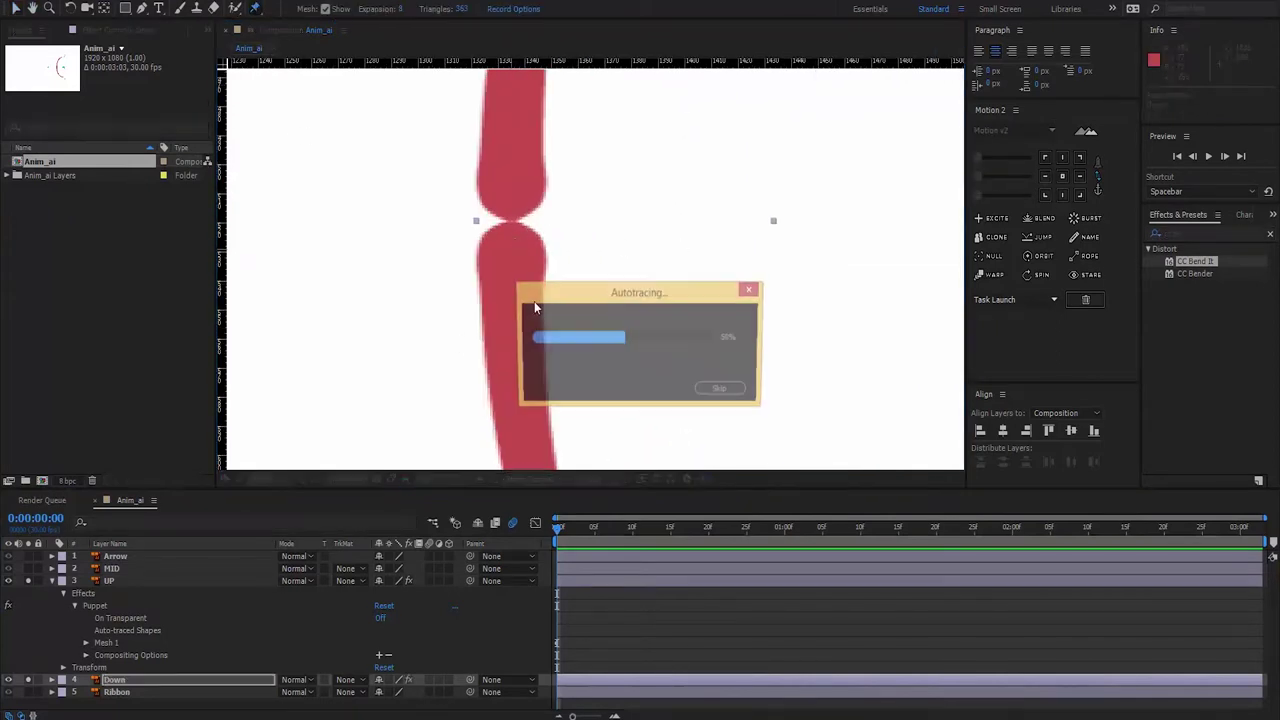
- Frame the Down limb's lower bend and move the horizontal guide down onto it
scroll(570, 285, "down", 1)
scroll(630, 303, "down", 1)
left_click_drag(630, 303, 530, 153)
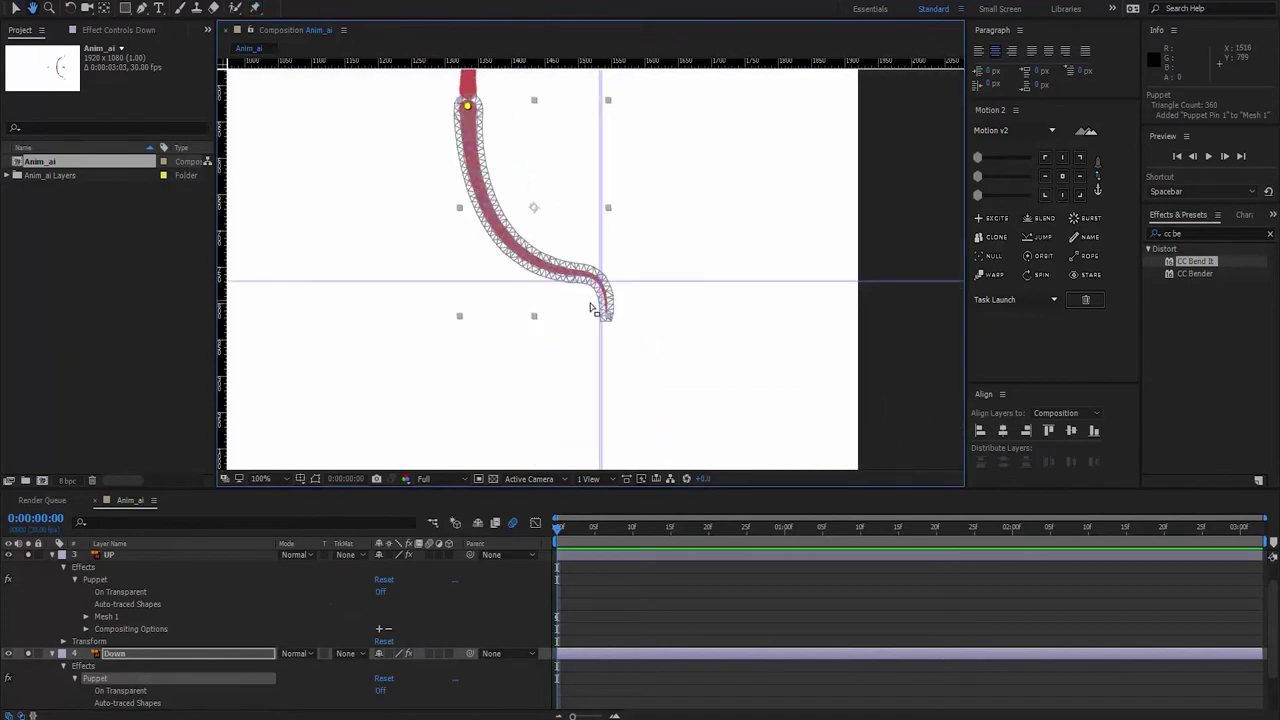
scroll(600, 295, "up", 3)
scroll(634, 265, "up", 1)
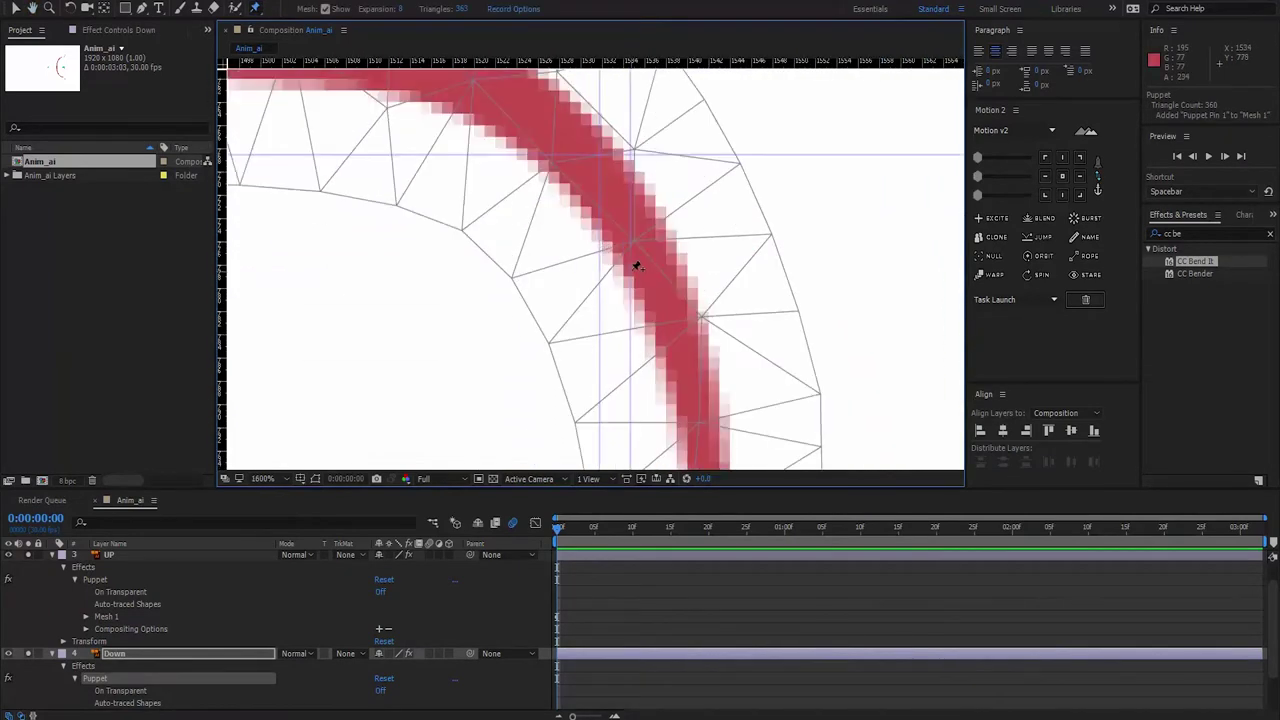
scroll(623, 386, "up", 1)
scroll(622, 358, "up", 1)
left_click_drag(622, 358, 623, 366)
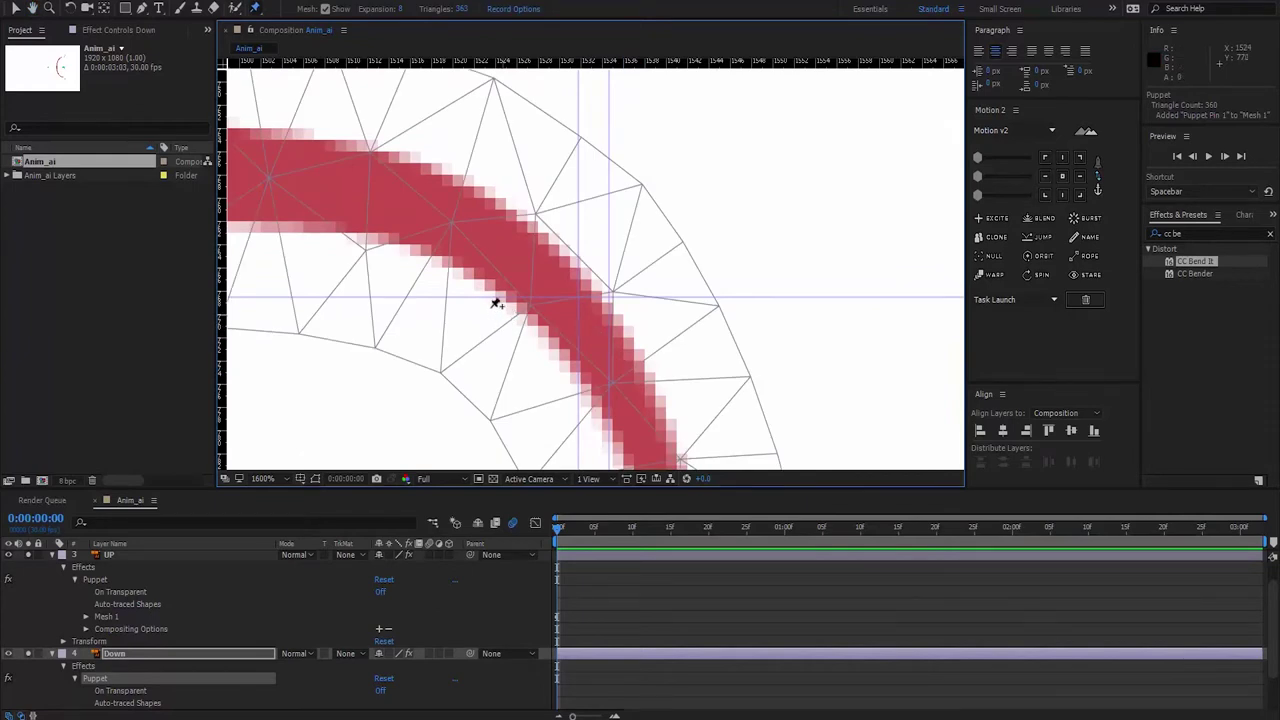
left_click(12, 8)
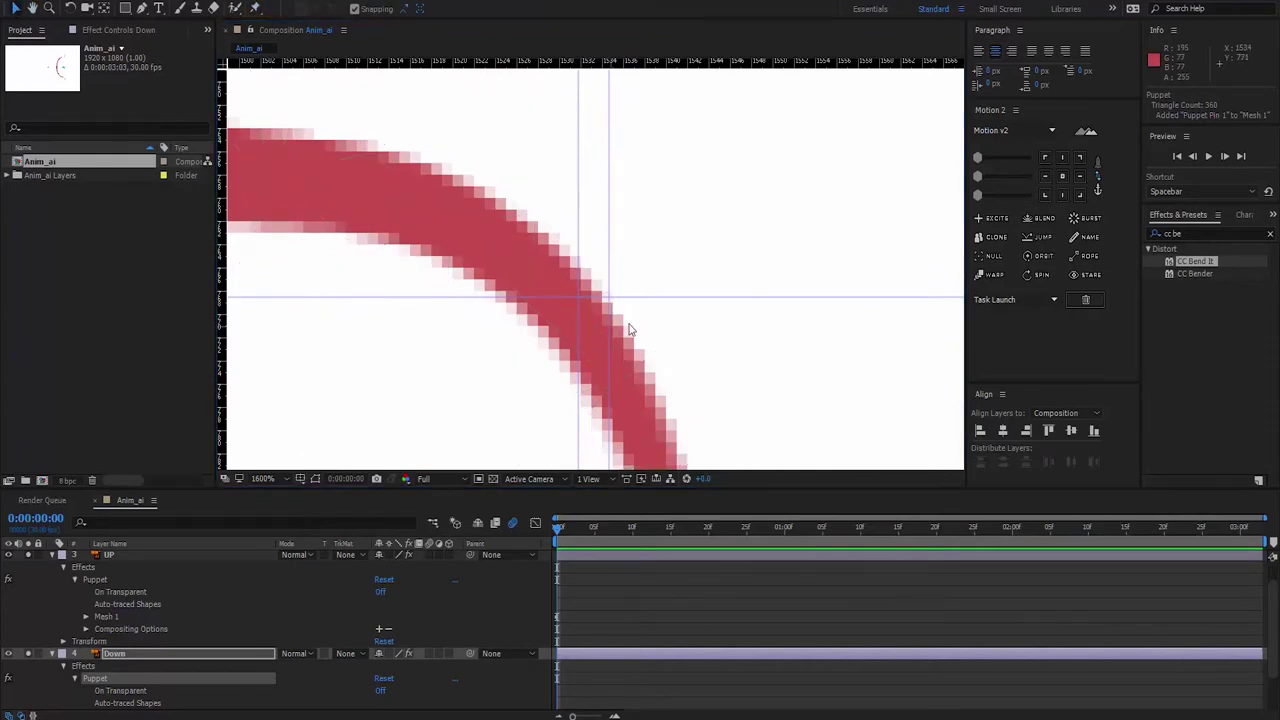
left_click_drag(659, 302, 656, 320)
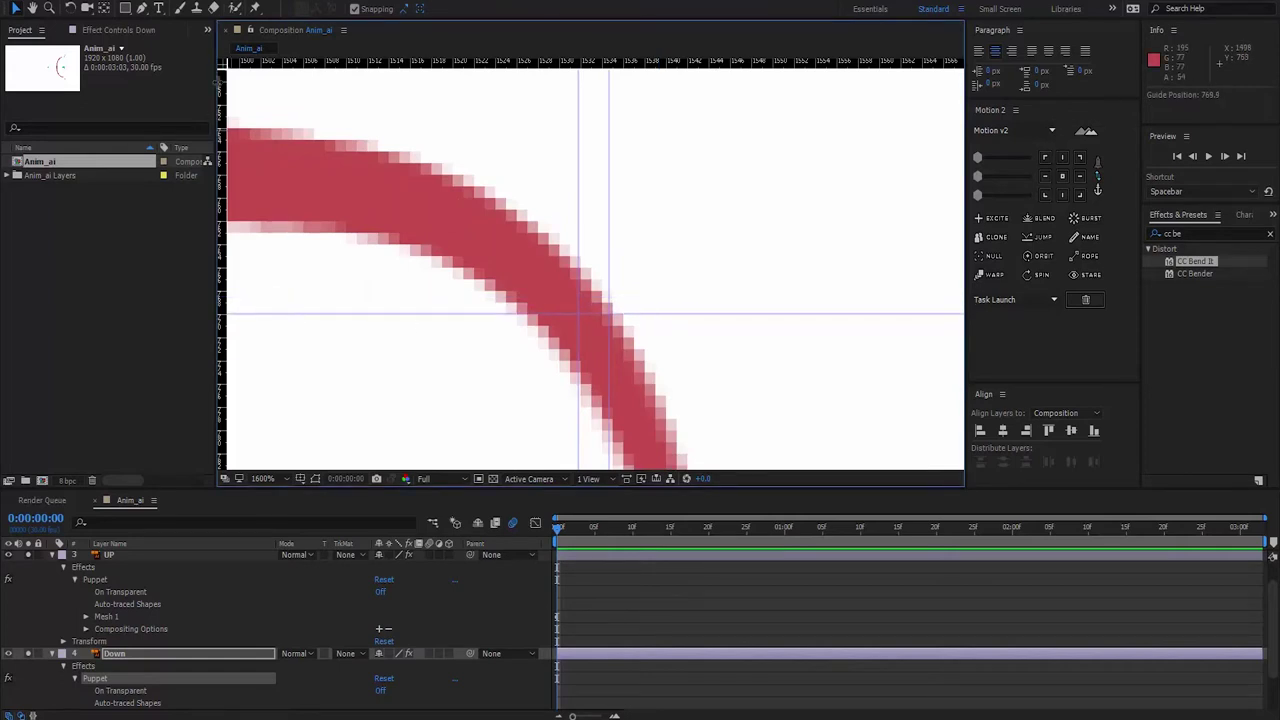
left_click(255, 10)
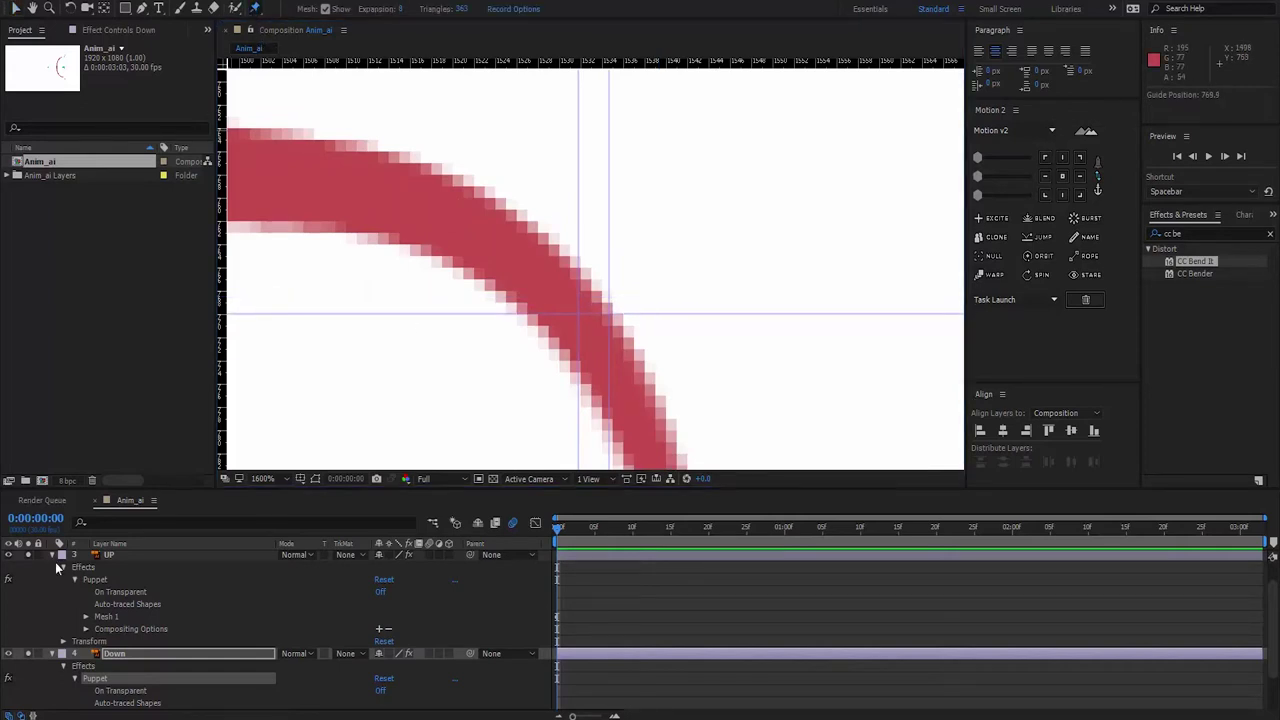
scroll(52, 656, "down", 2)
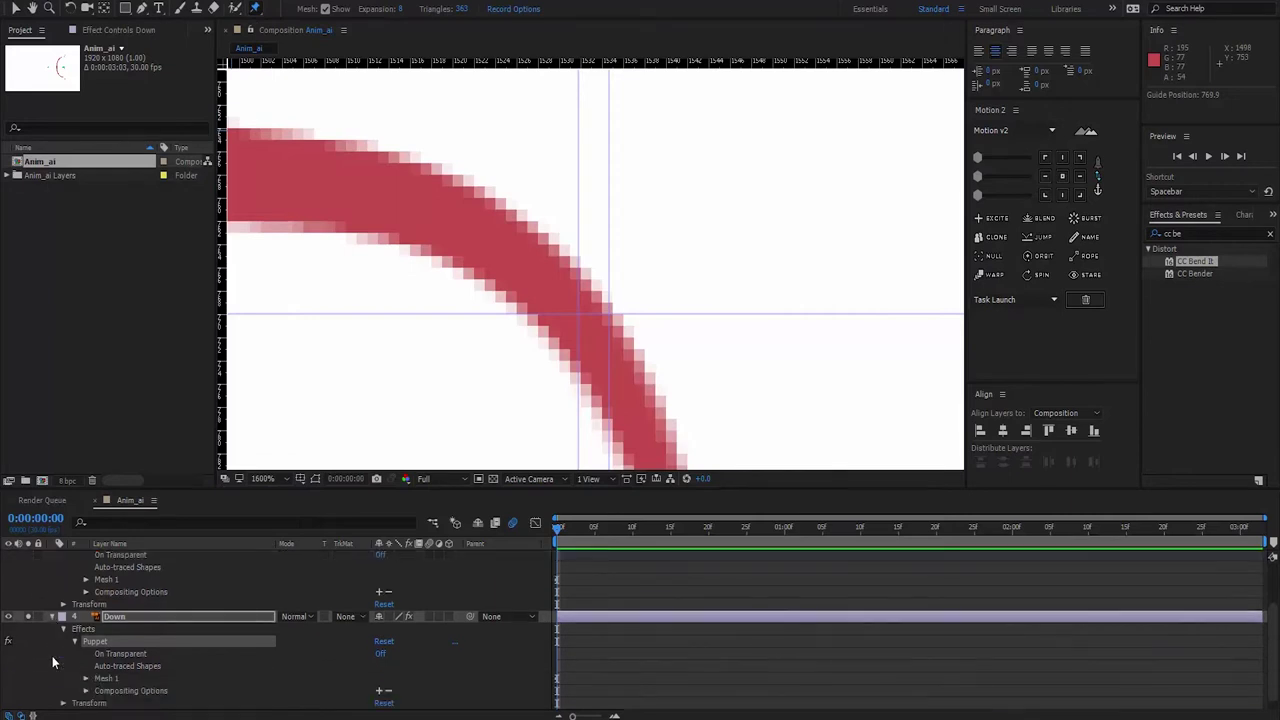
- Show the Ribbon layer, pin the limb corner beside the bowstring, and select Down's Puppet effect
left_click(30, 704)
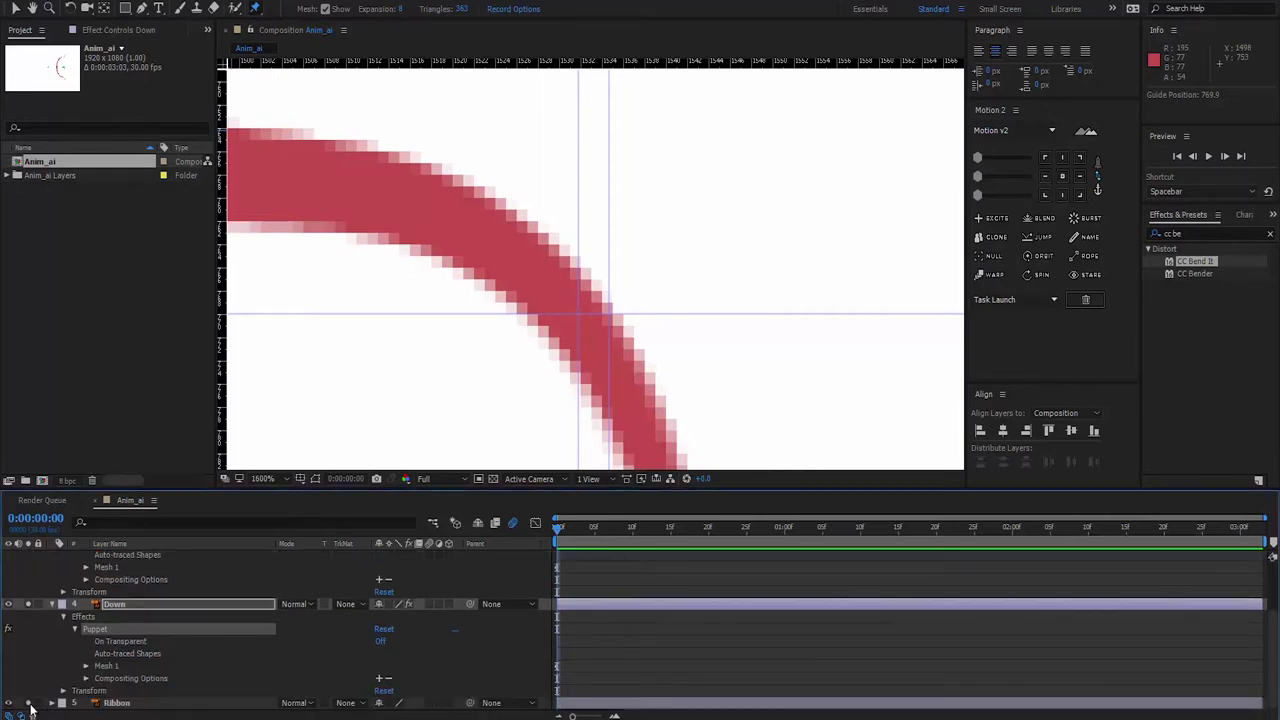
left_click(582, 315)
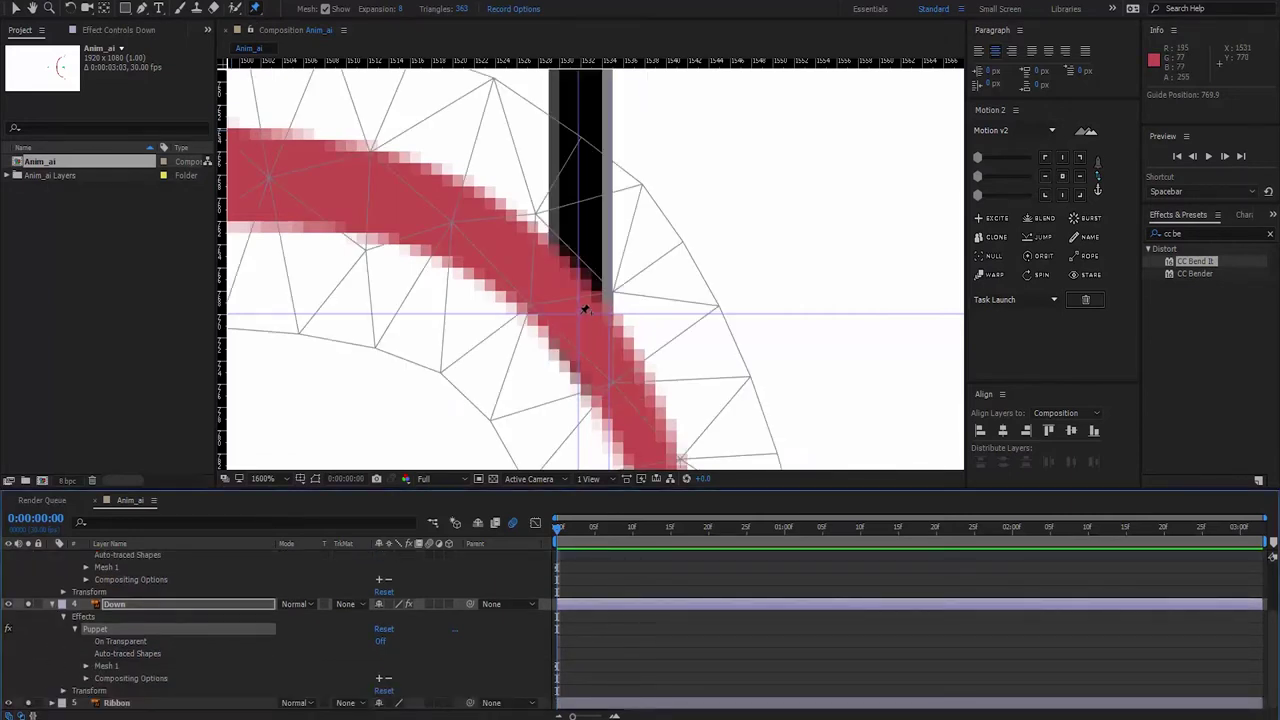
left_click(243, 604)
left_click(152, 605)
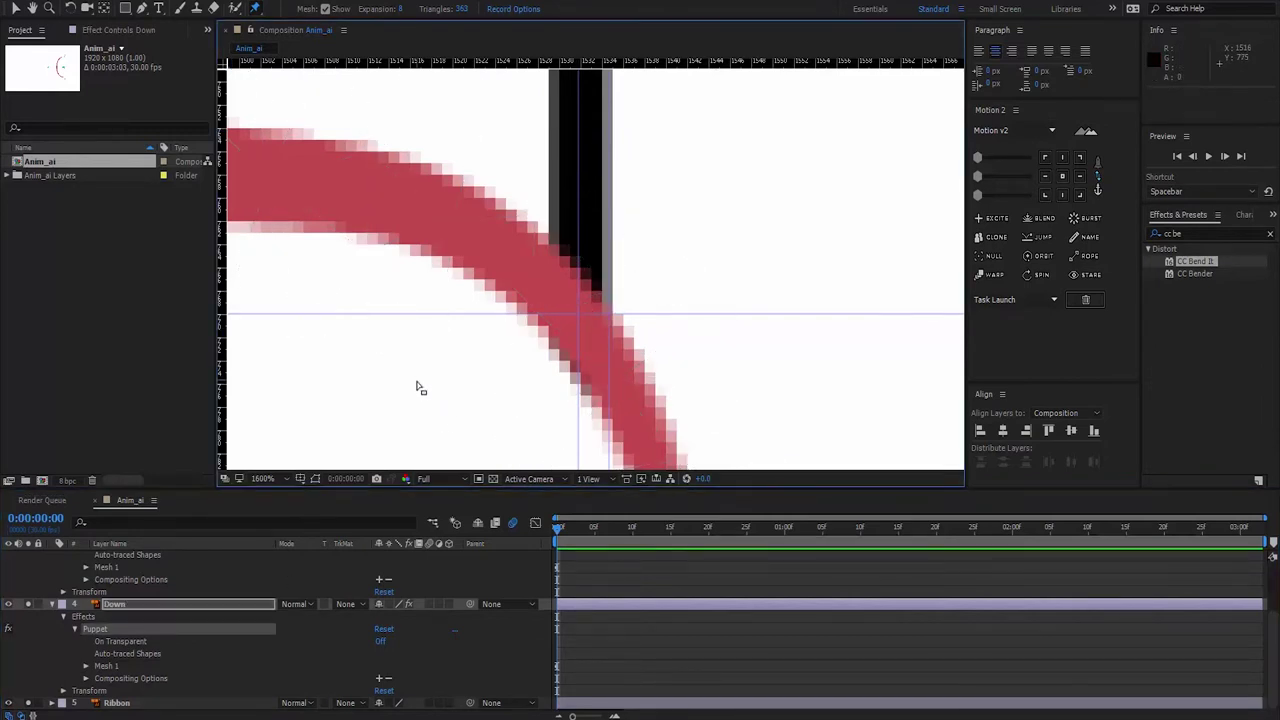
left_click(514, 334)
key("Return")
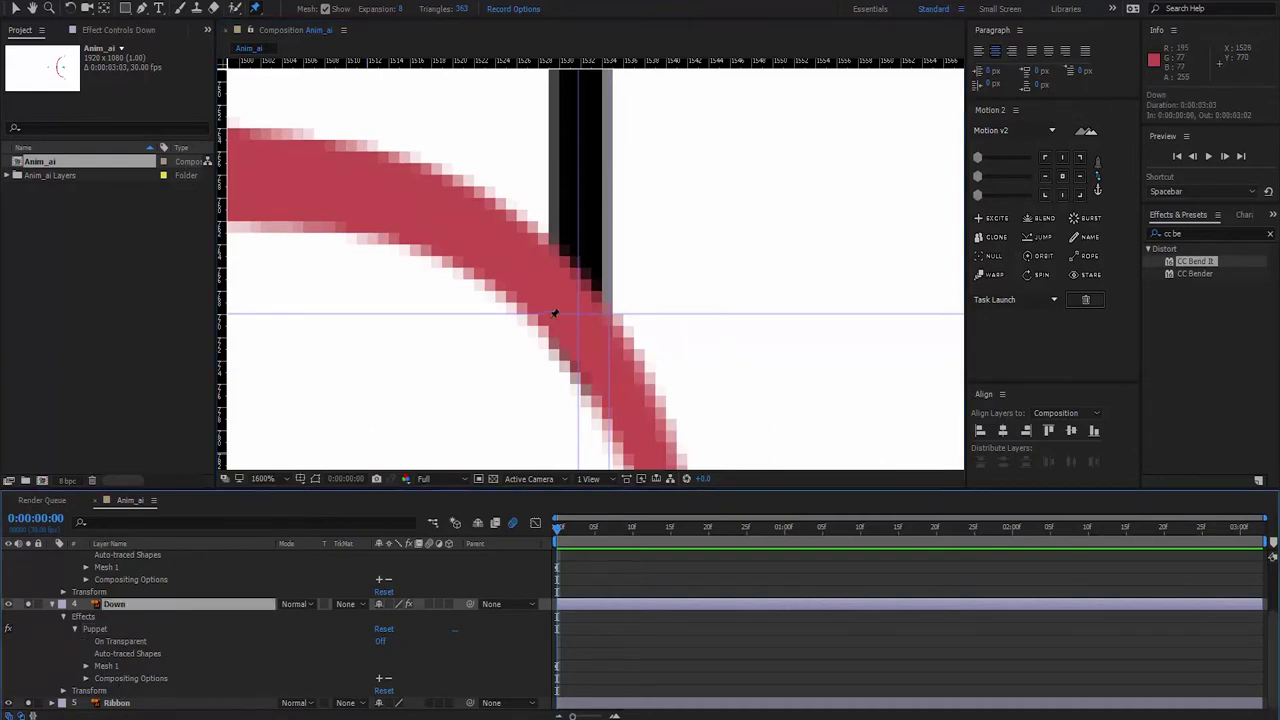
scroll(553, 314, "down", 3)
scroll(553, 314, "down", 2)
scroll(538, 313, "up", 5)
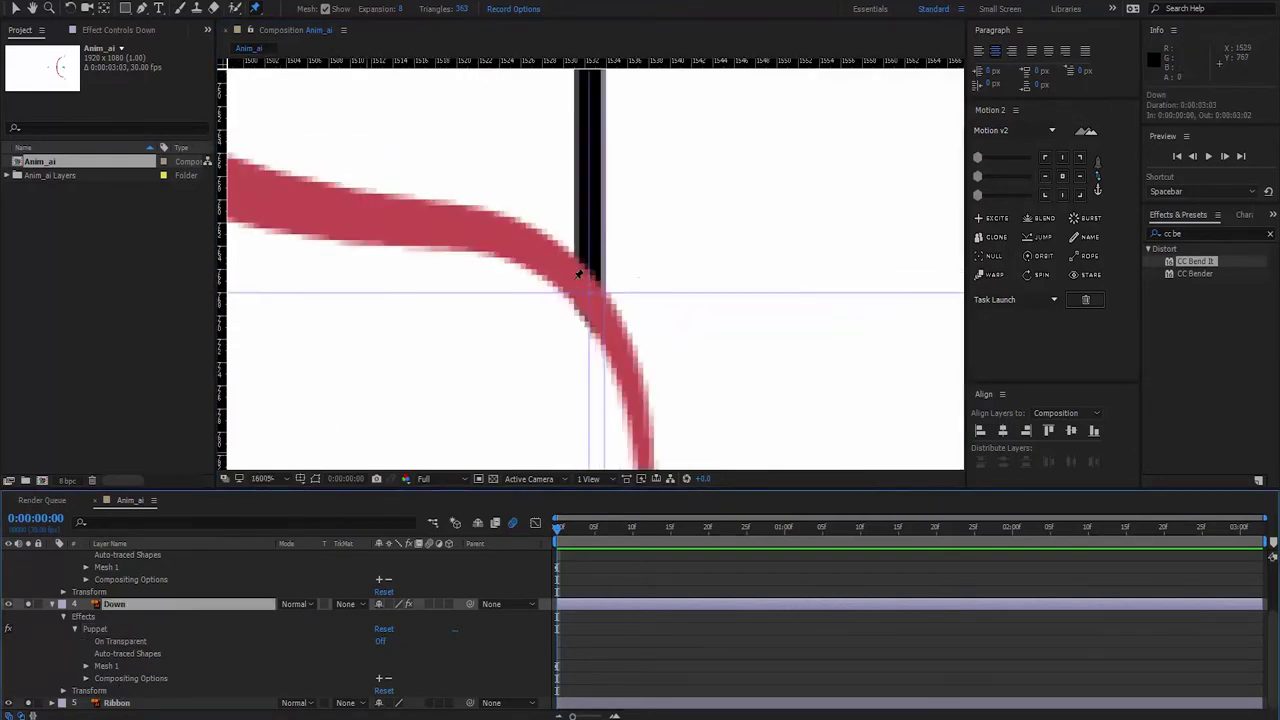
- Undo a misplaced pin, re-pin the corner at the string end, and collapse Down and UP
left_click(589, 315)
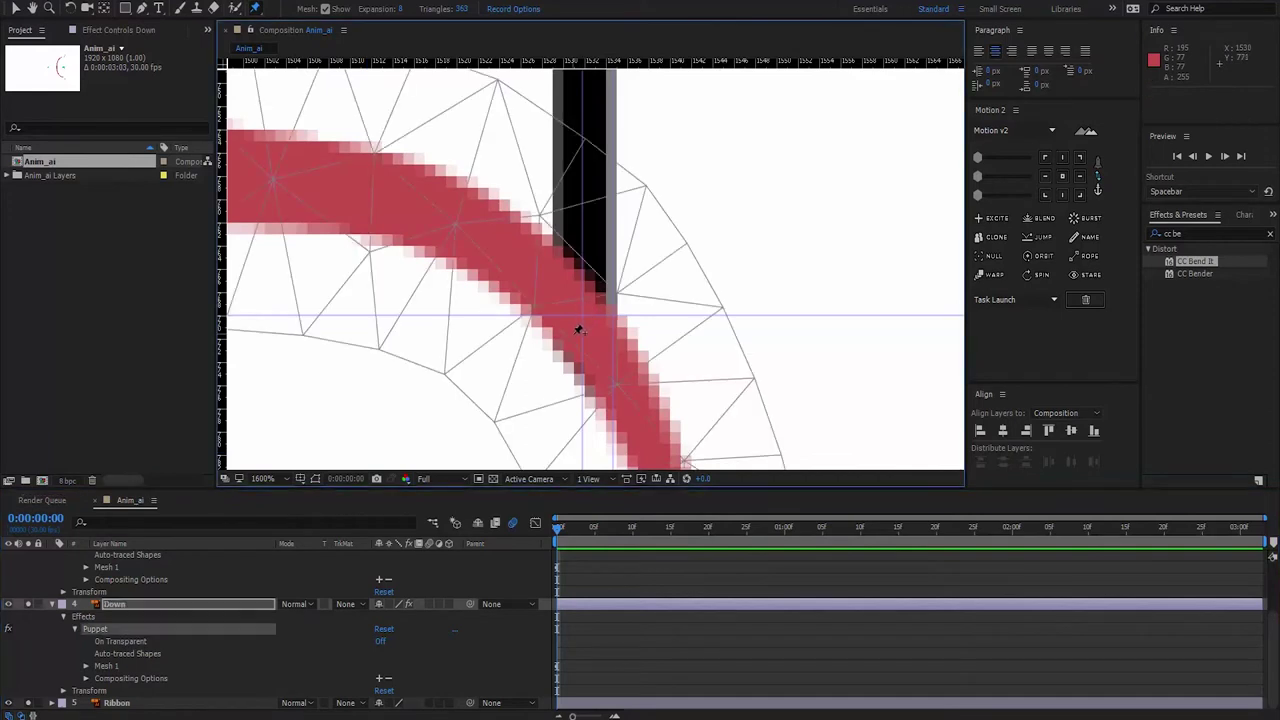
left_click(570, 300)
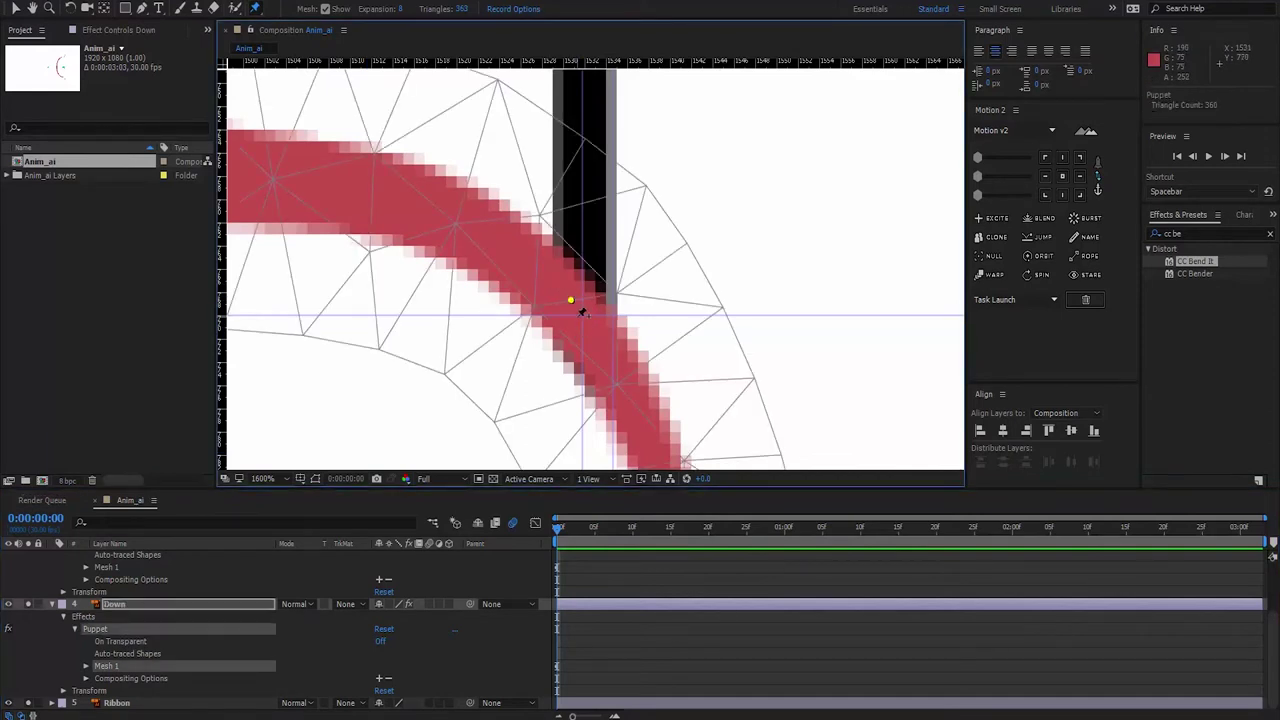
key("ctrl+z")
left_click(582, 316)
scroll(600, 310, "down", 1)
scroll(609, 329, "down", 4)
scroll(606, 314, "up", 3)
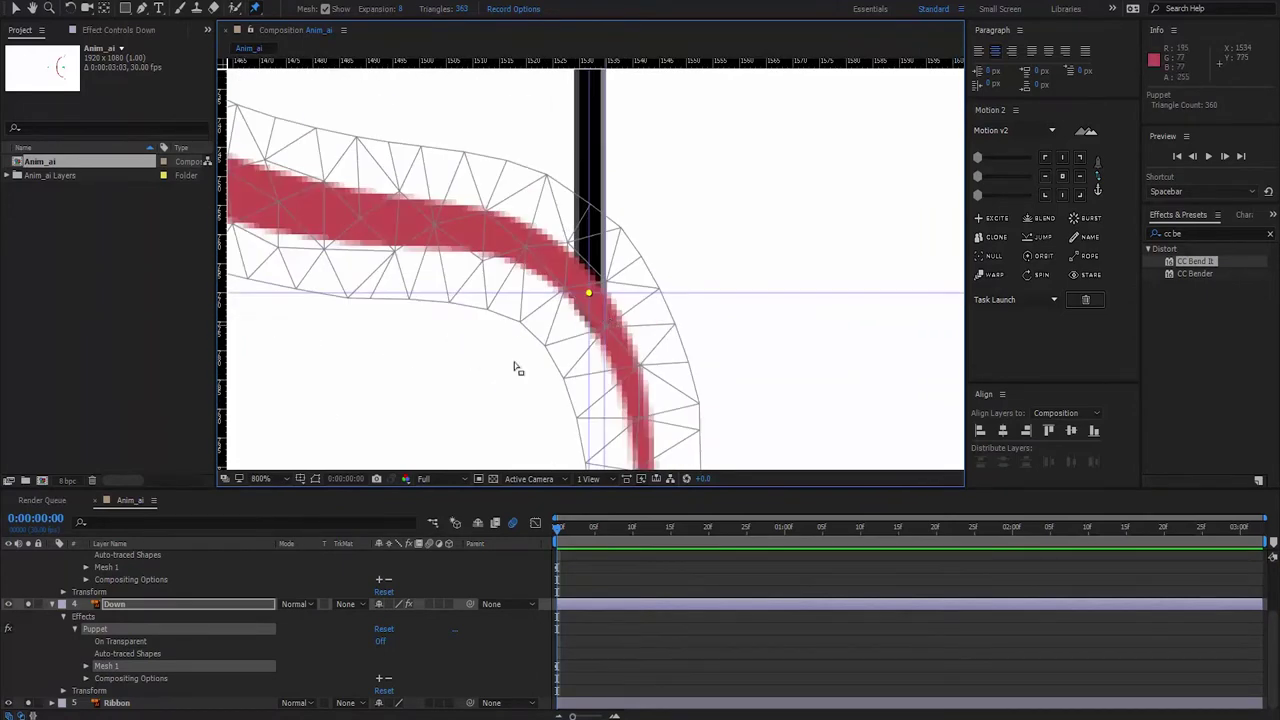
left_click(52, 604)
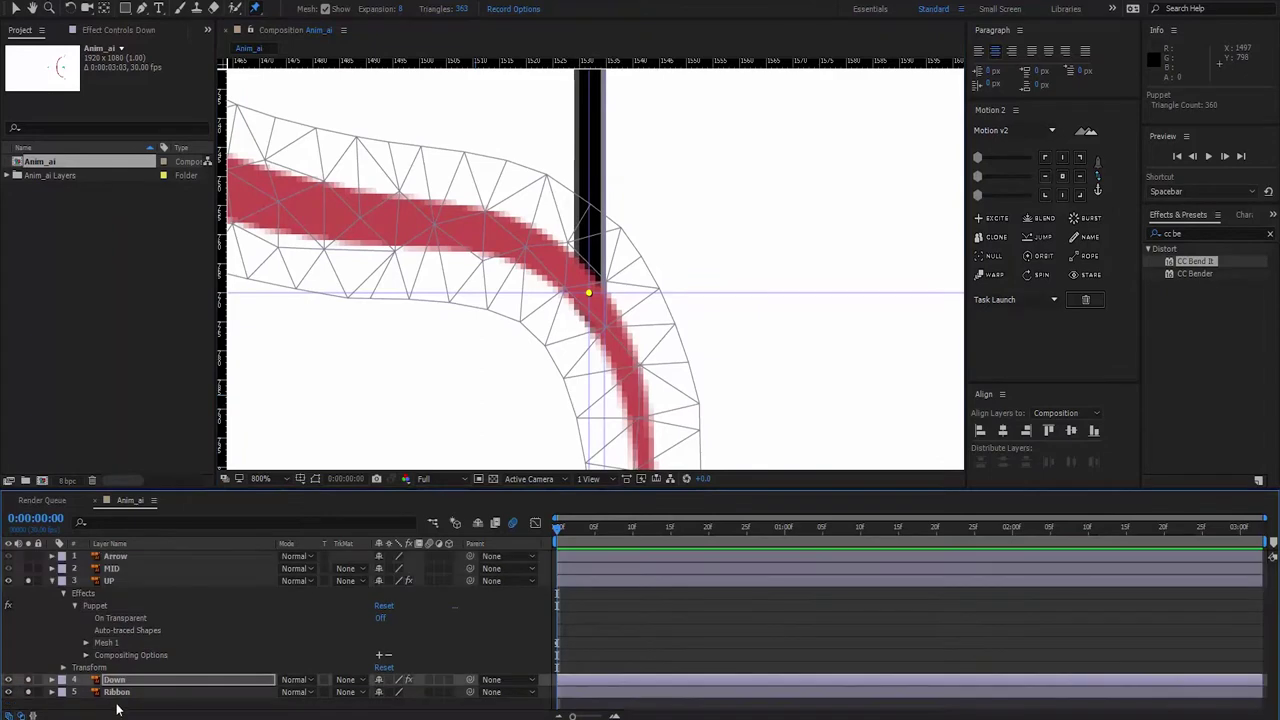
left_click(52, 581)
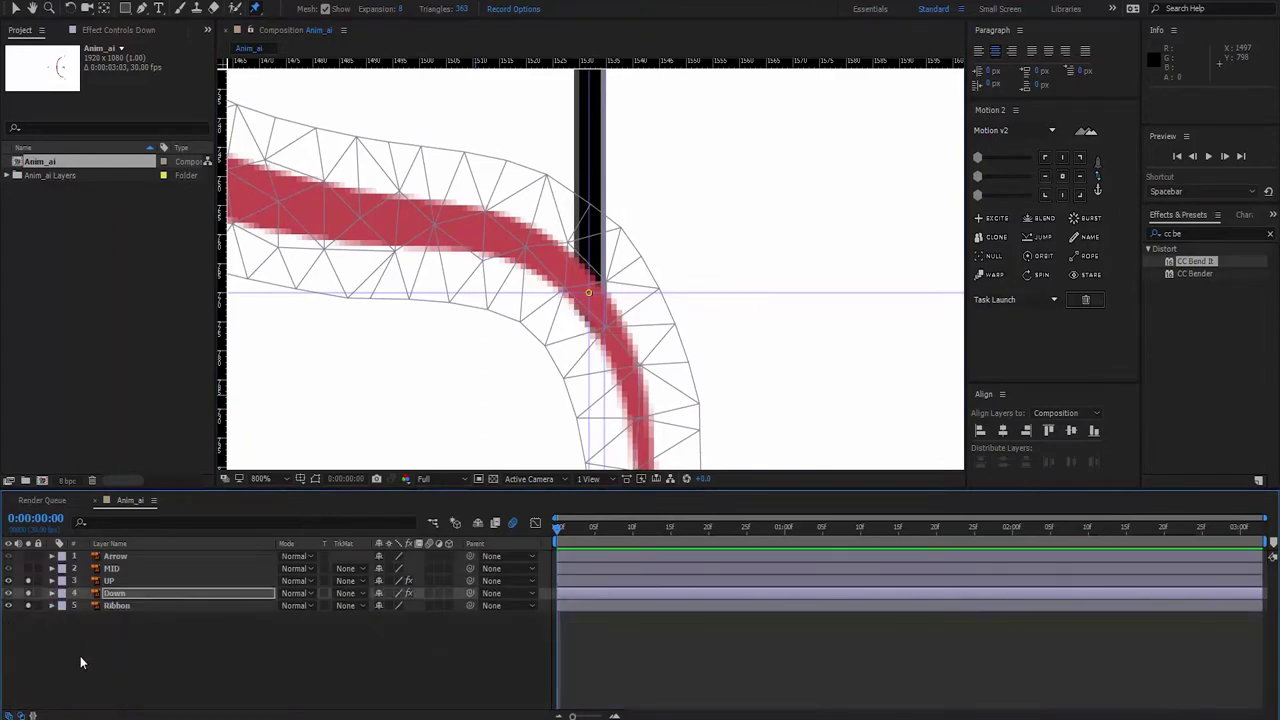
- Zoom out and select the UP and Down layers' Puppet effects to display their pins
key("slash")
scroll(467, 325, "up", 5)
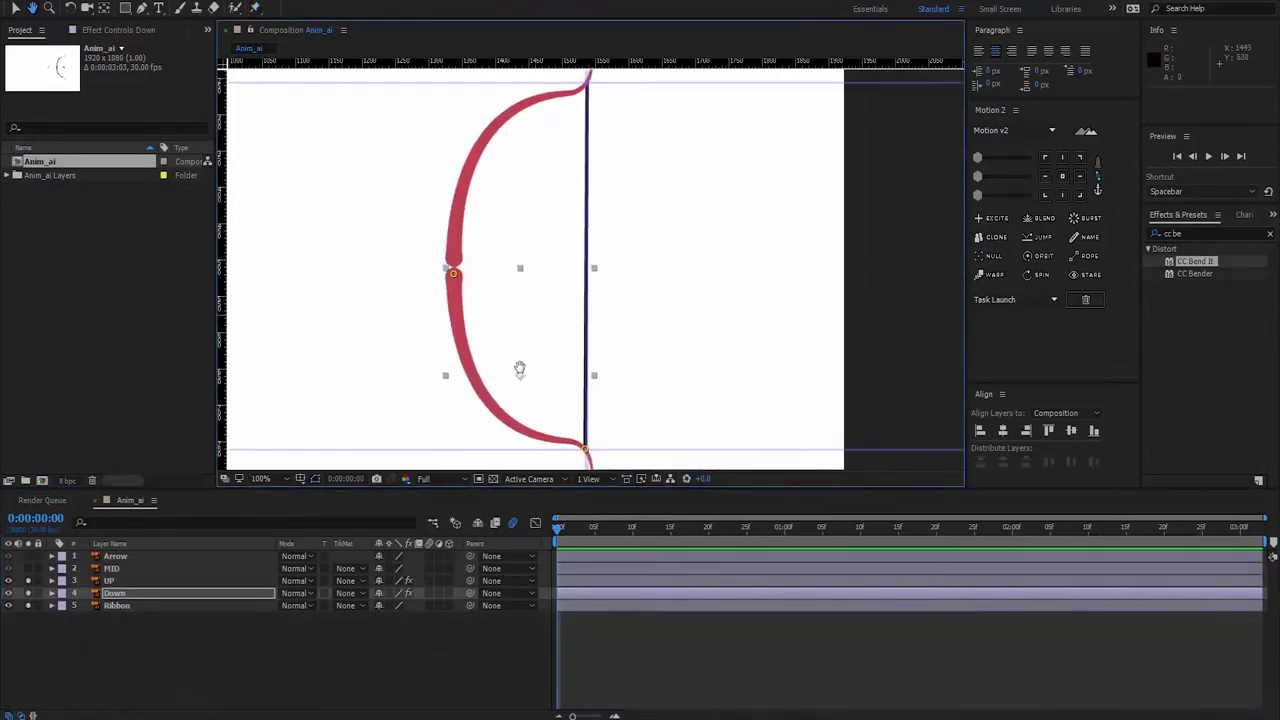
left_click(16, 8)
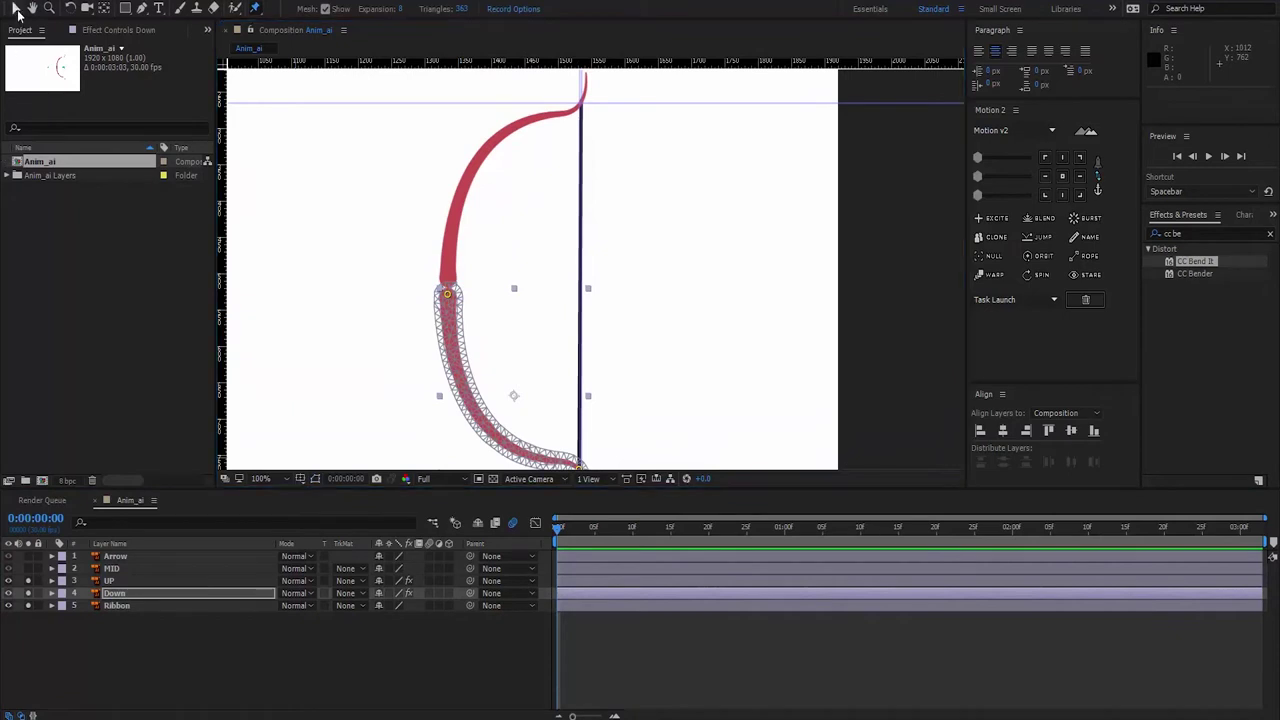
left_click(110, 581)
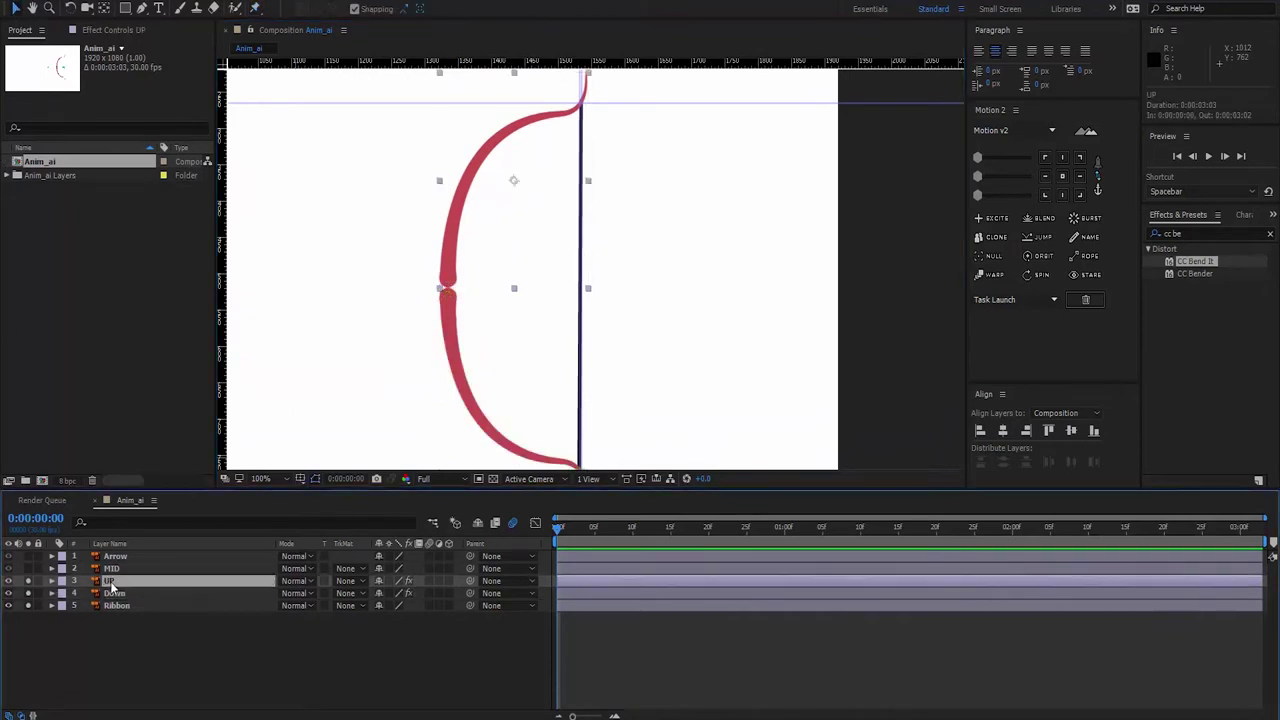
left_click(82, 31)
left_click(45, 62)
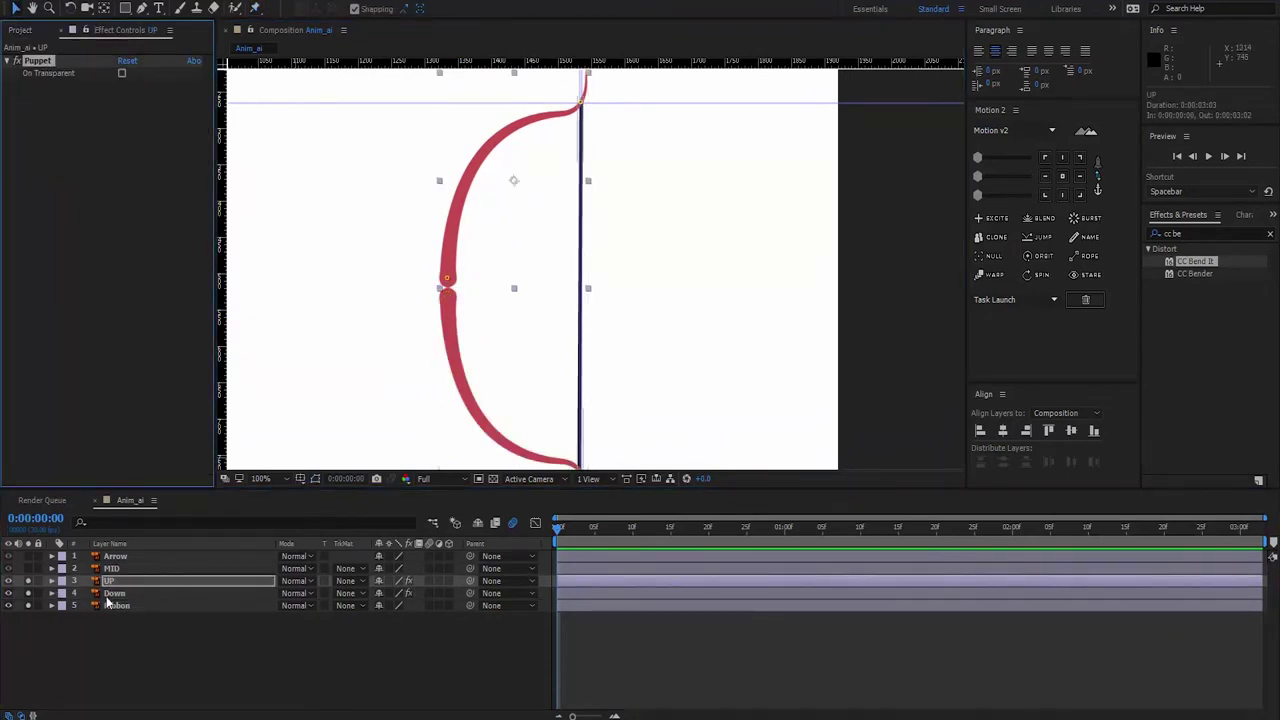
left_click(108, 594)
left_click(45, 62)
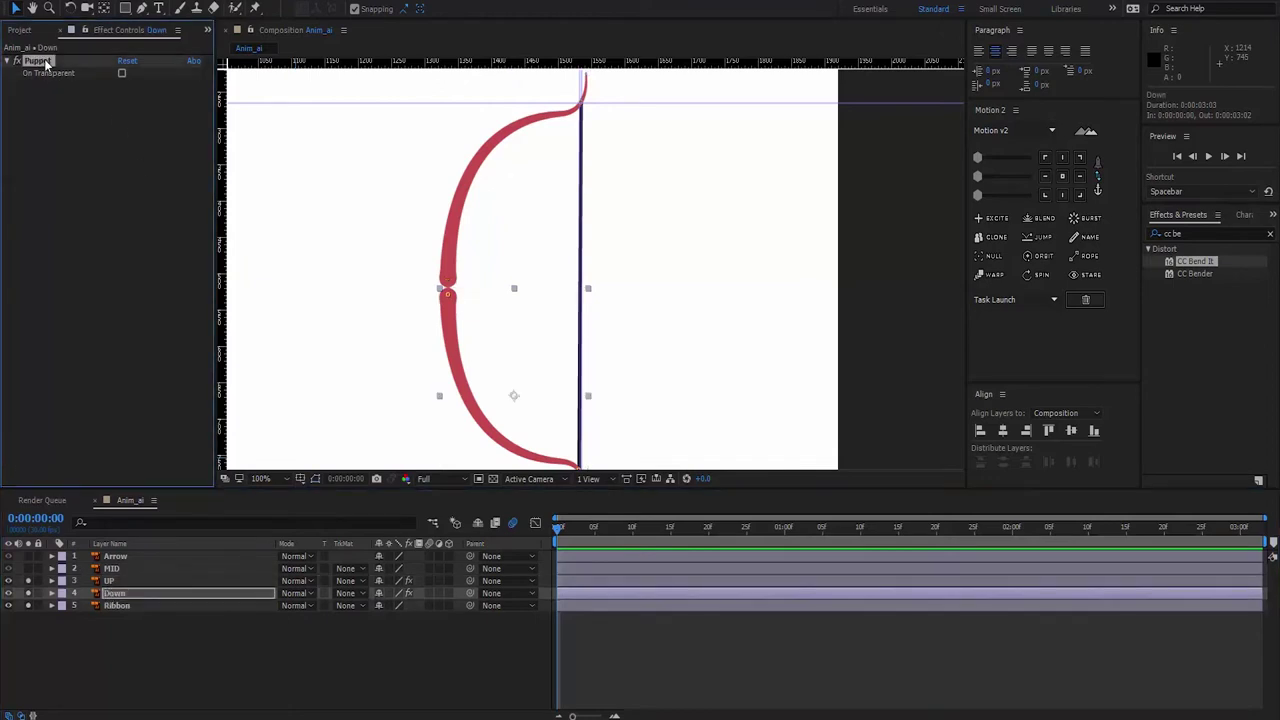
- Select the Ribbon layer and magnify its top tip where it meets the string
mouse_move(716, 351)
left_mouse_down()
mouse_move(686, 251)
mouse_move(686, 366)
left_mouse_up()
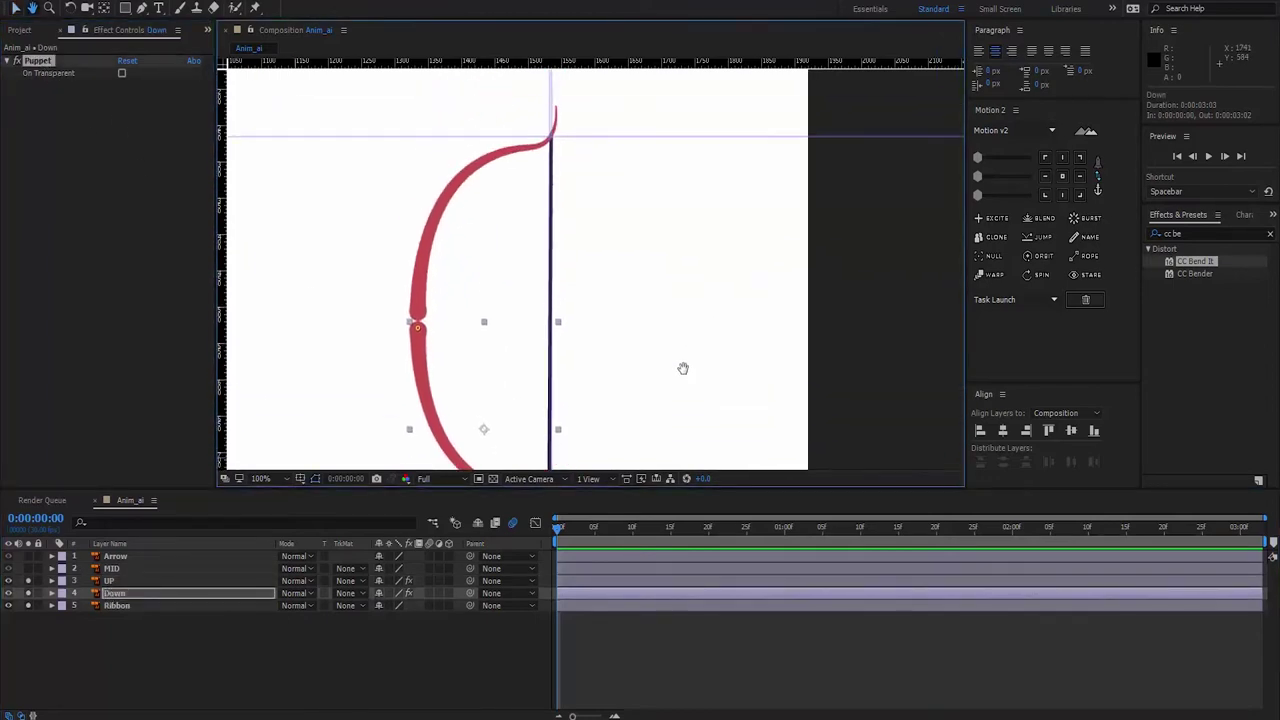
left_click(113, 606)
scroll(609, 206, "up", 2)
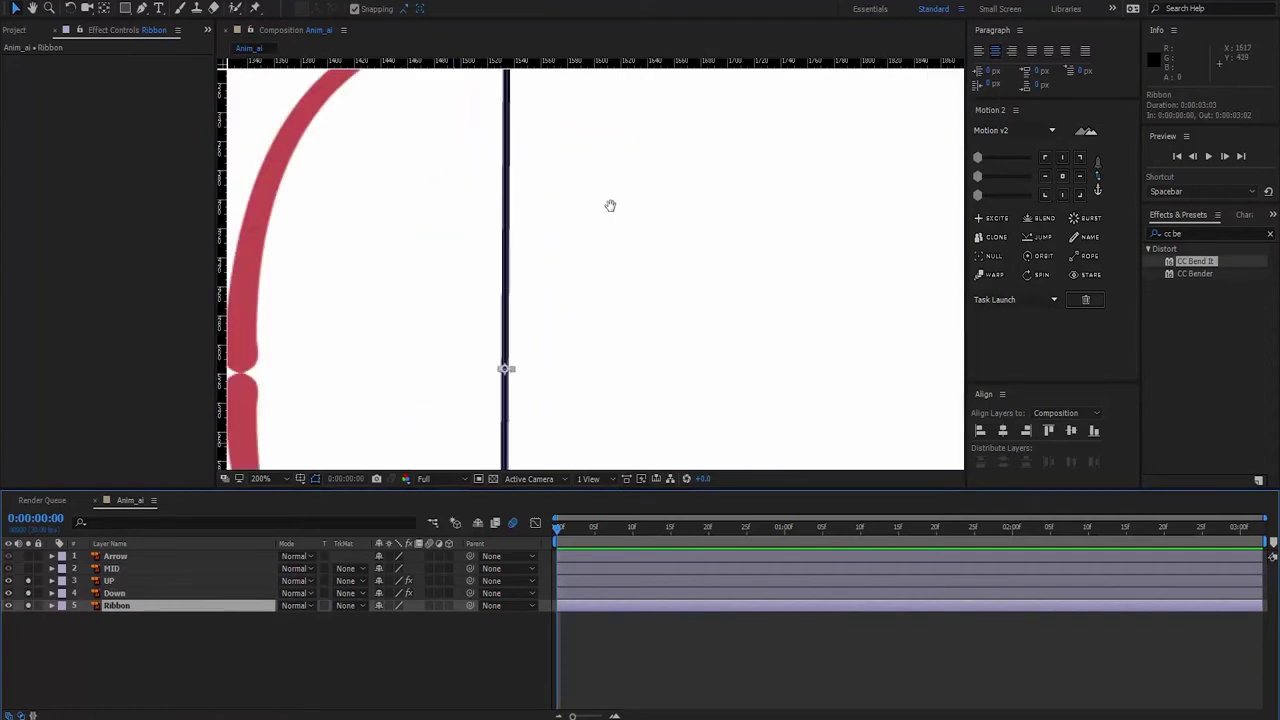
left_click_drag(609, 206, 651, 341)
scroll(651, 341, "up", 5)
left_click_drag(634, 294, 700, 334)
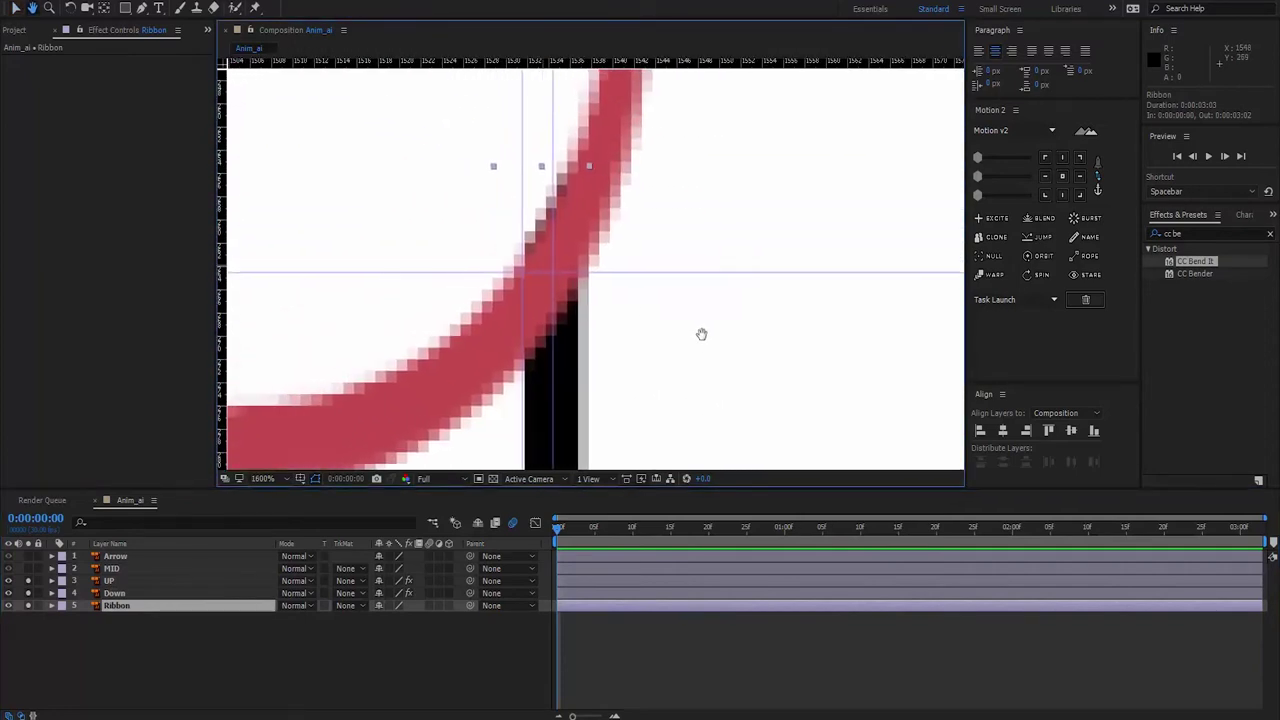
left_click(255, 8)
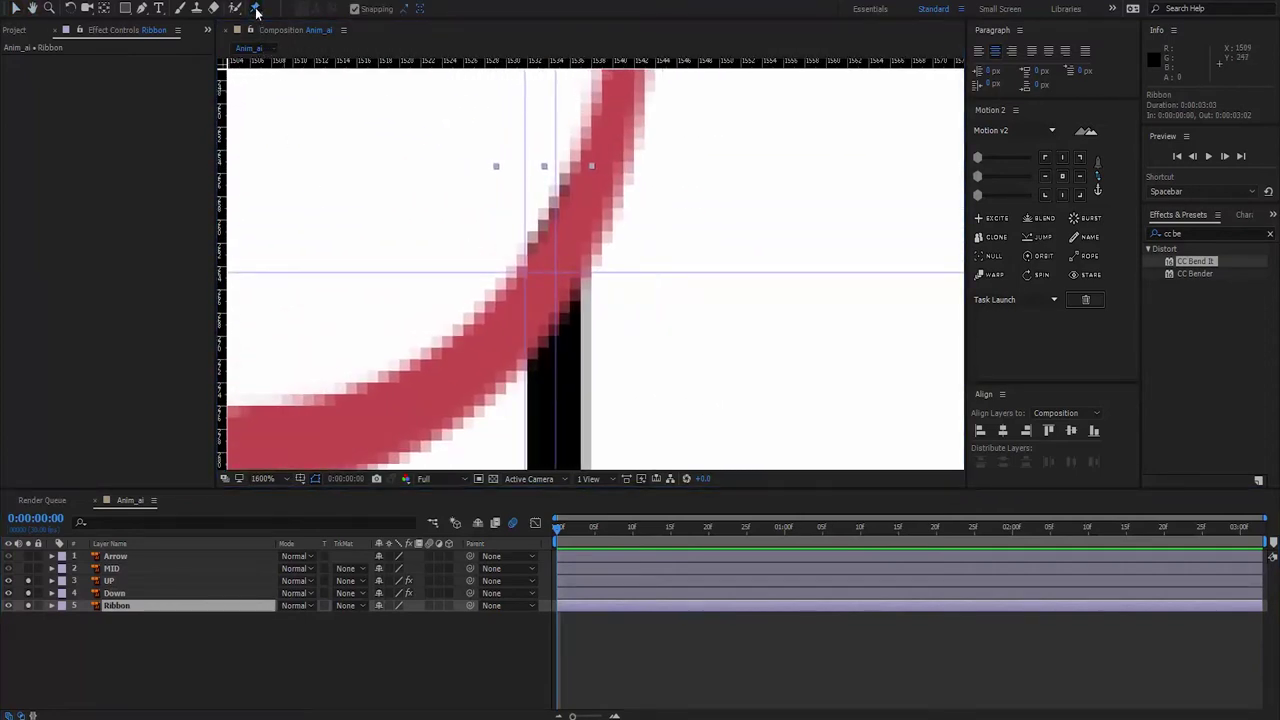
- Pin the ribbon's top tip, then bring its lower tip into close view
left_click(560, 268)
scroll(594, 297, "down", 6)
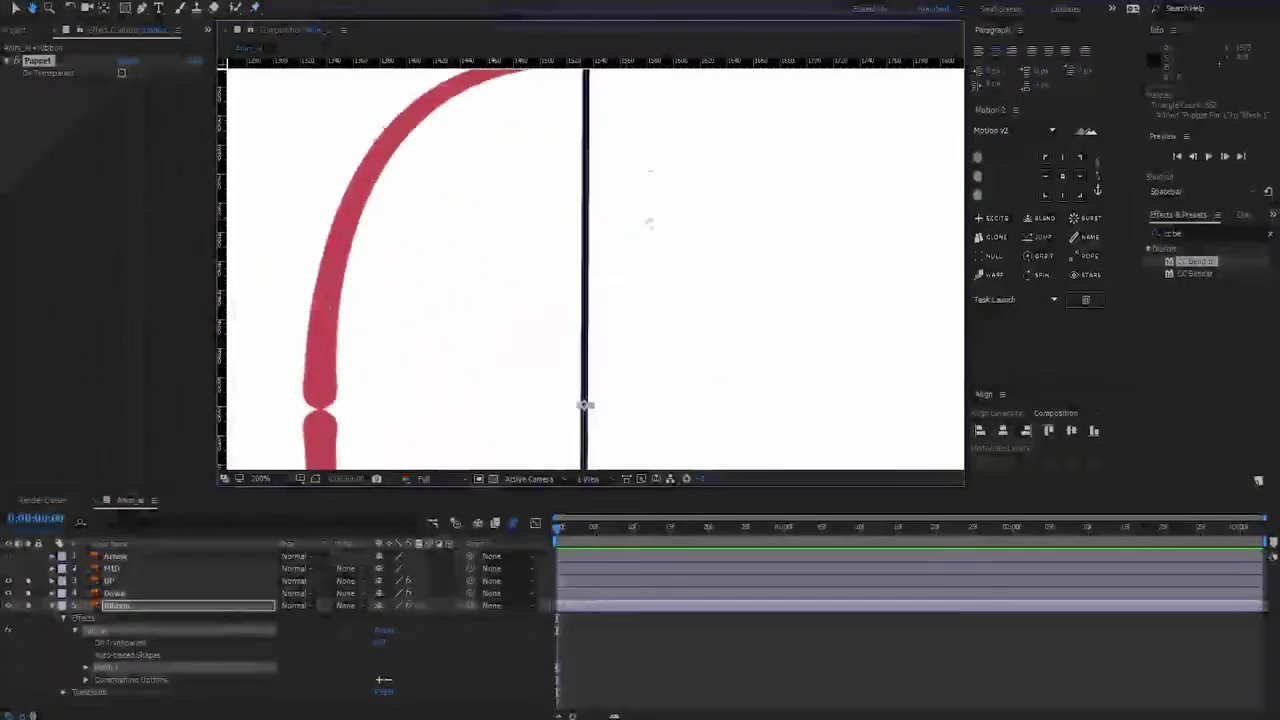
scroll(609, 291, "up", 3)
scroll(609, 289, "up", 3)
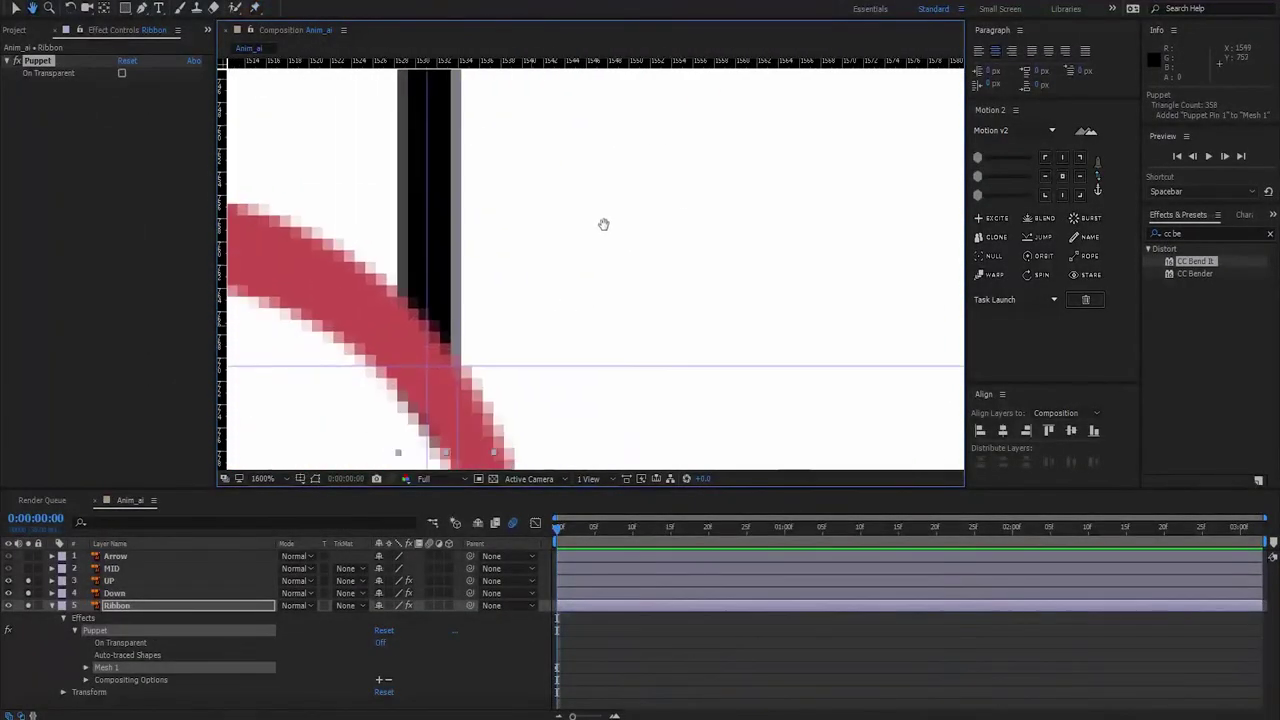
left_click_drag(604, 224, 700, 223)
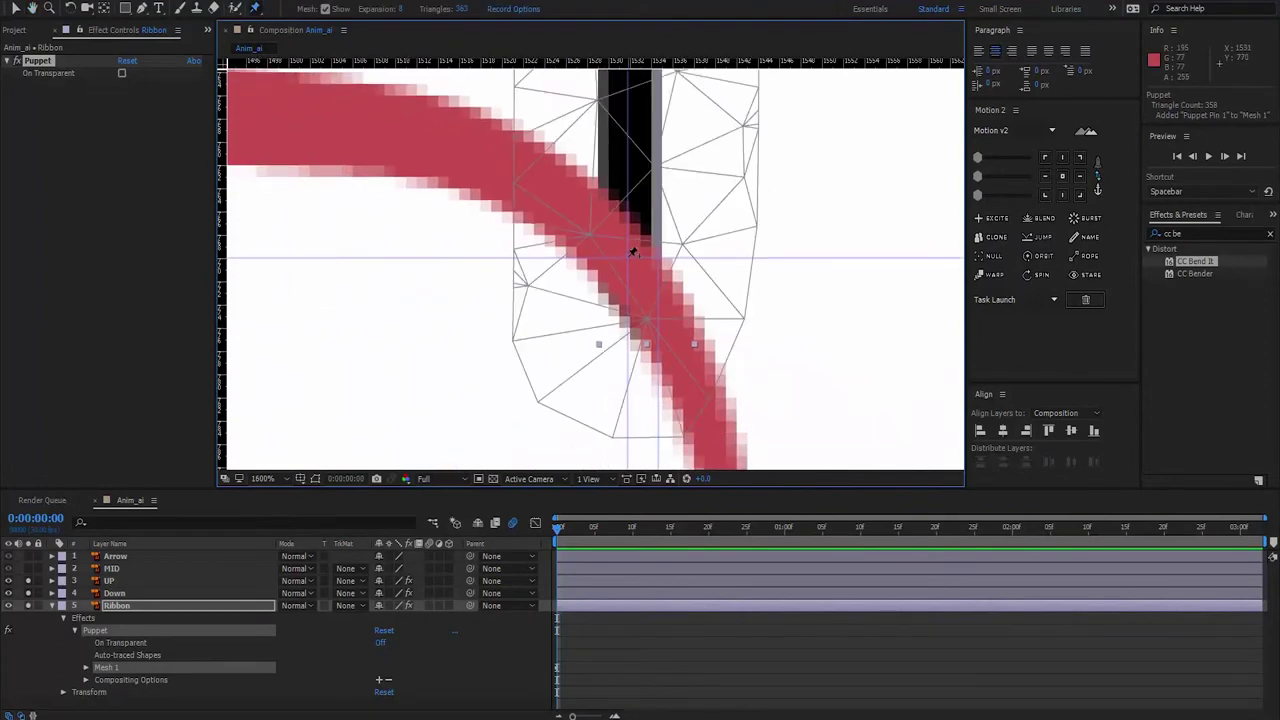
- Return to the Selection tool, view the whole pinned ribbon, and collapse the Ribbon layer
left_click(16, 8)
scroll(594, 343, "down", 3)
scroll(626, 334, "down", 3)
scroll(629, 334, "down", 2)
scroll(629, 334, "up", 1)
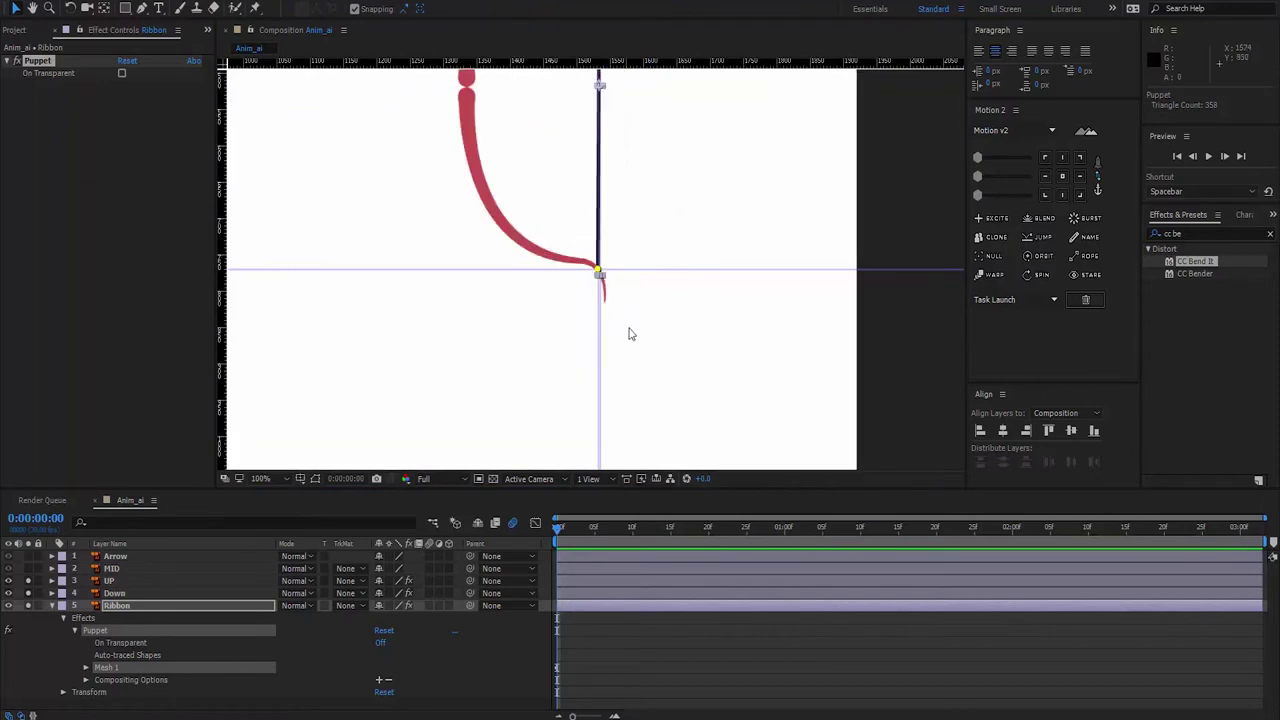
left_click_drag(674, 229, 676, 425)
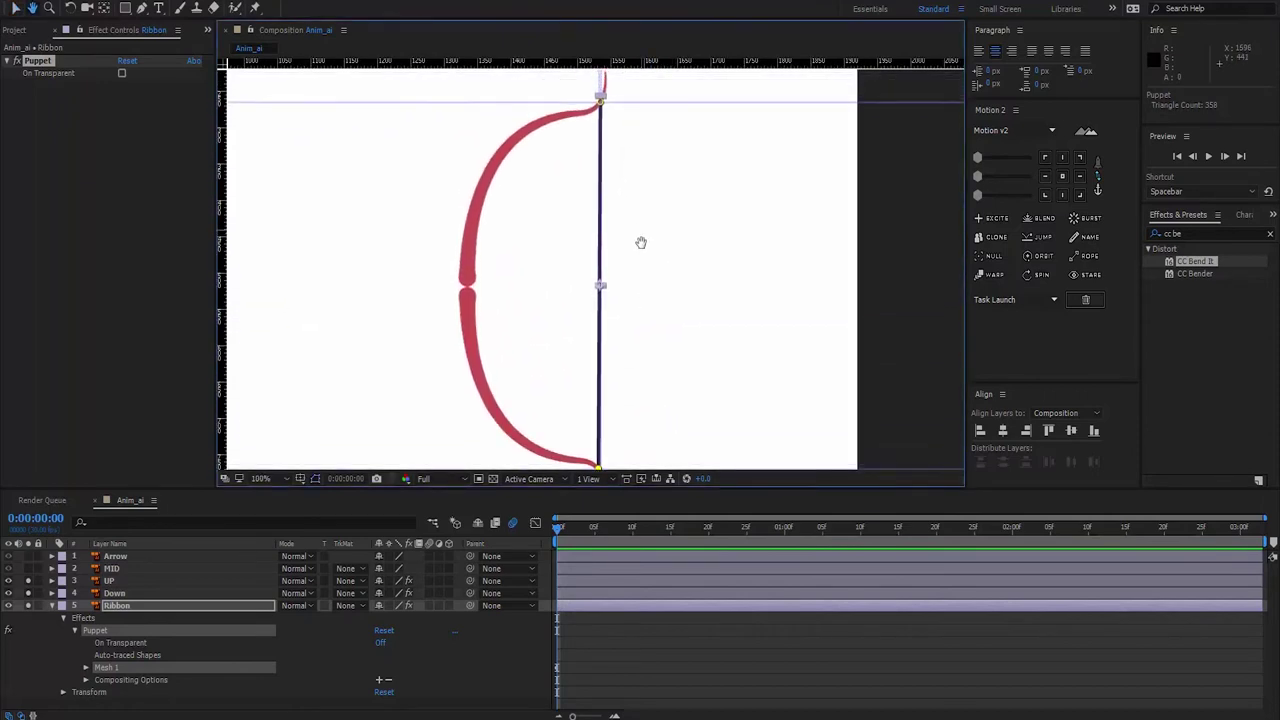
mouse_move(641, 242)
left_mouse_down()
mouse_move(650, 249)
mouse_move(642, 123)
left_mouse_up()
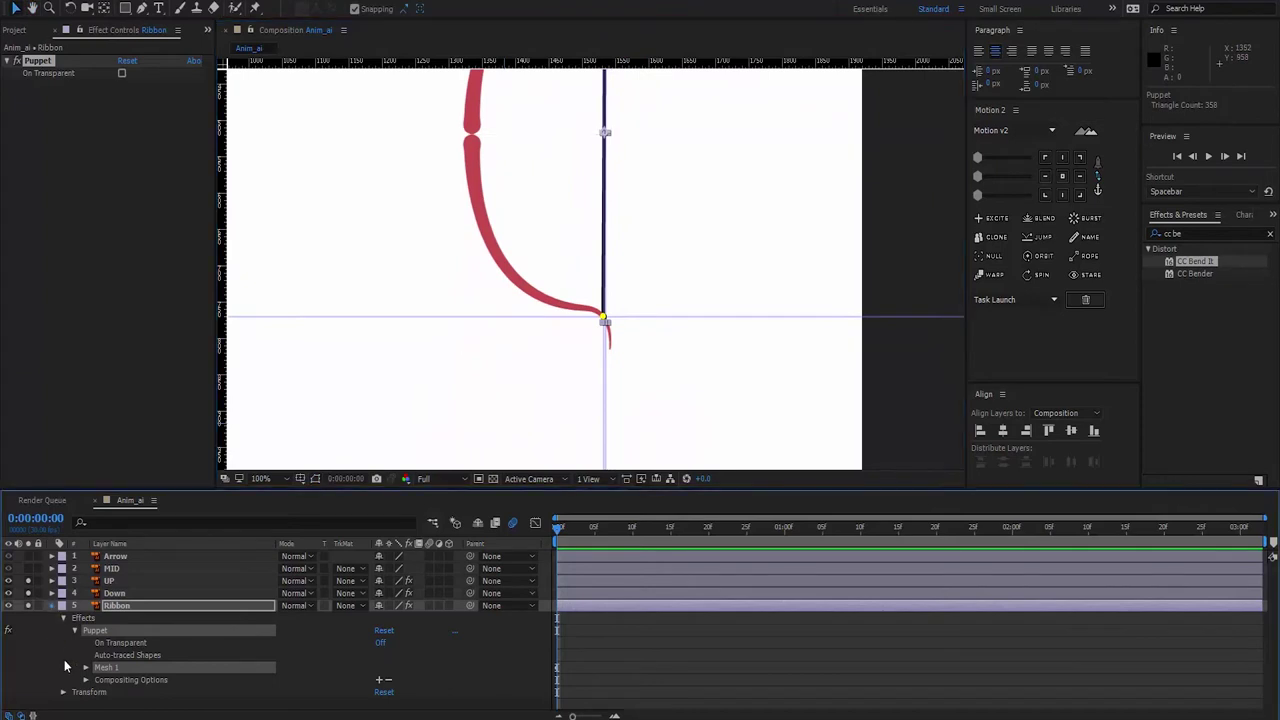
key("ctrl+grave")
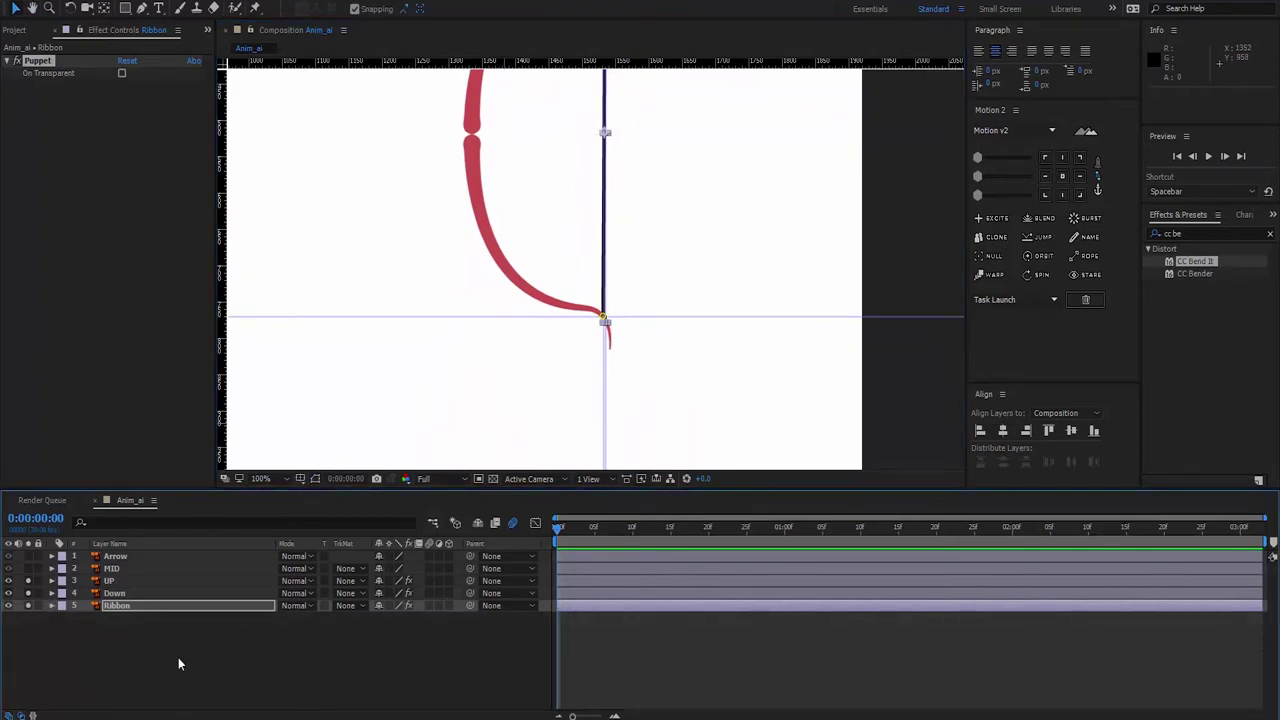
scroll(508, 390, "up", 3)
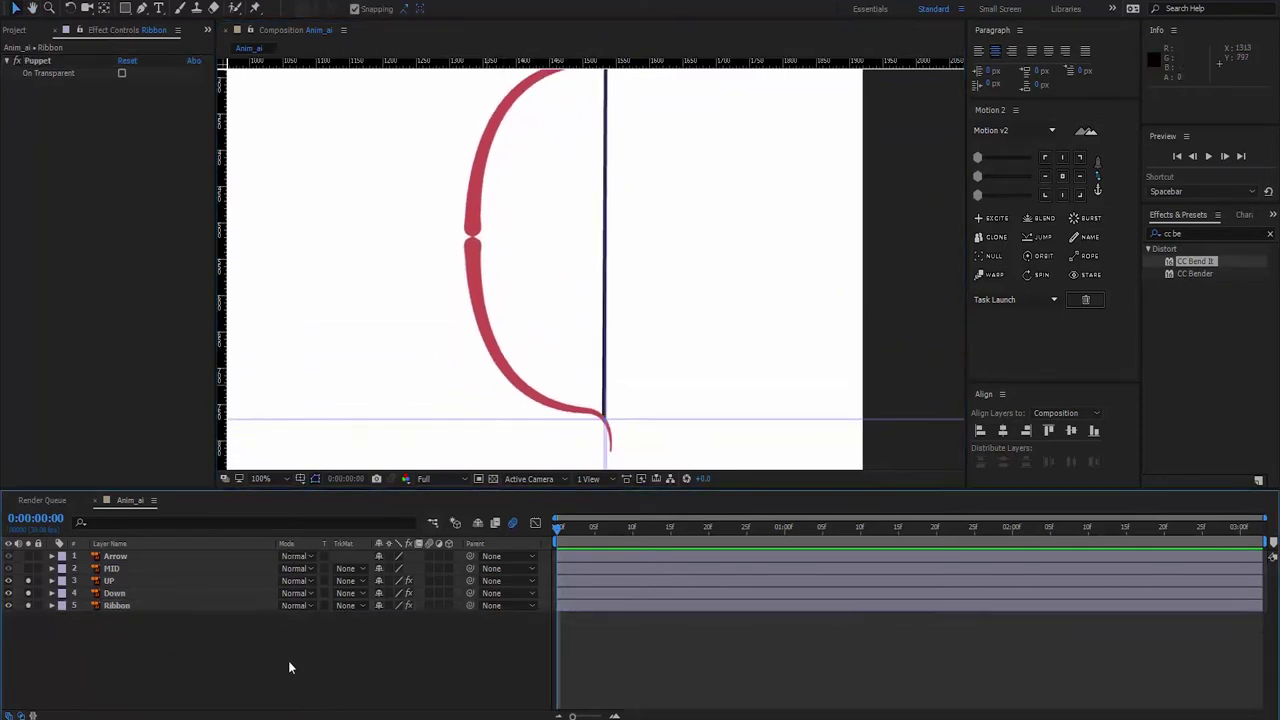
- Add a new Null Object layer and reset the viewer zoom to 100%
right_click(259, 665)
mouse_move(294, 538)
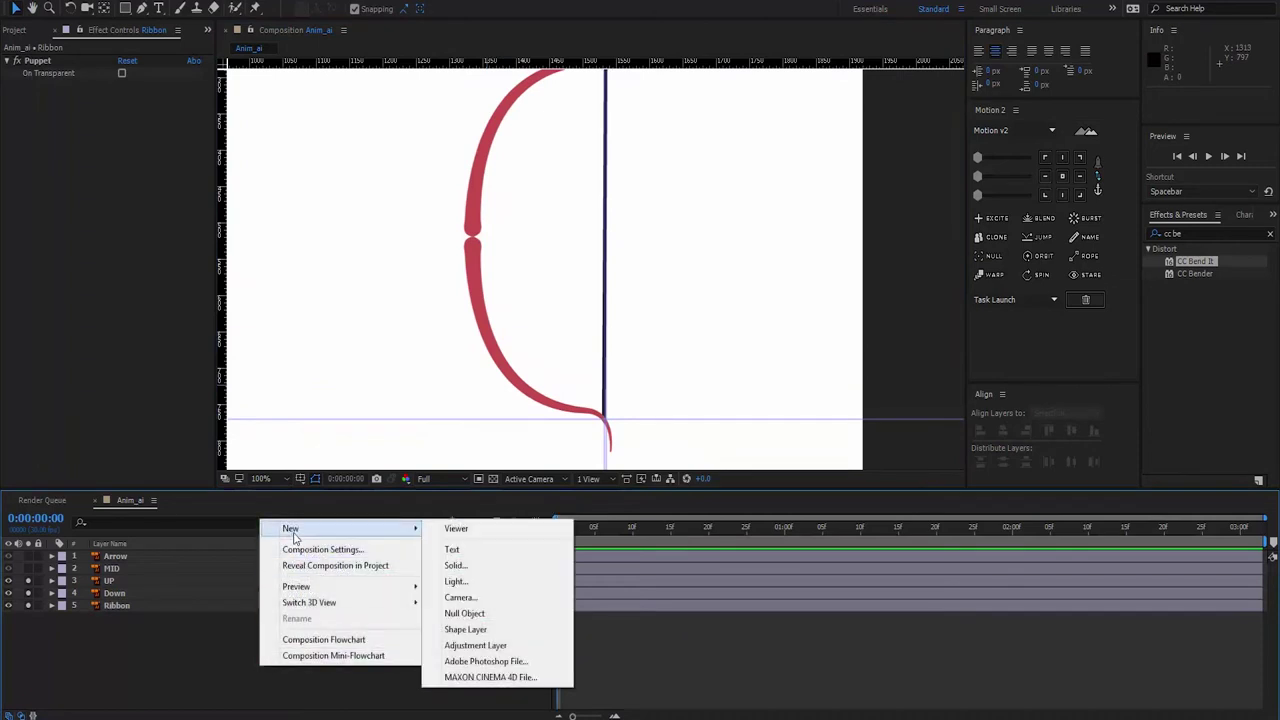
left_click(466, 613)
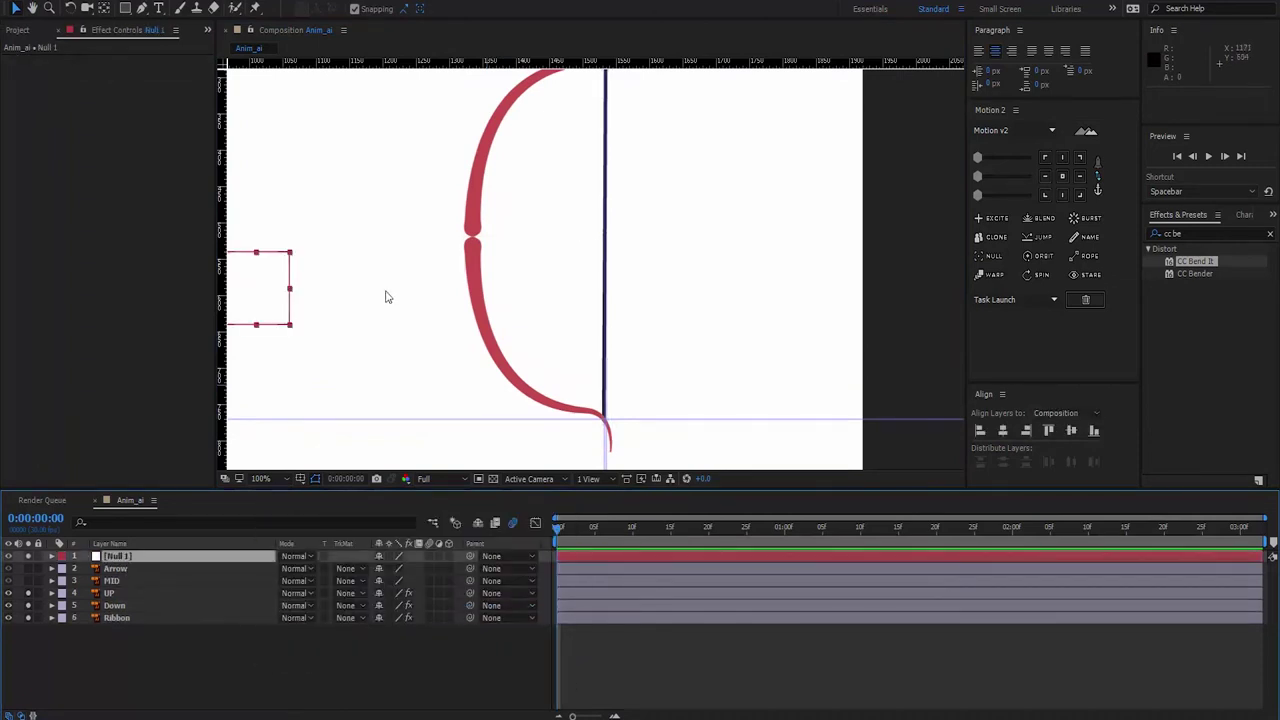
key("comma")
key("comma")
key("period")
key("period")
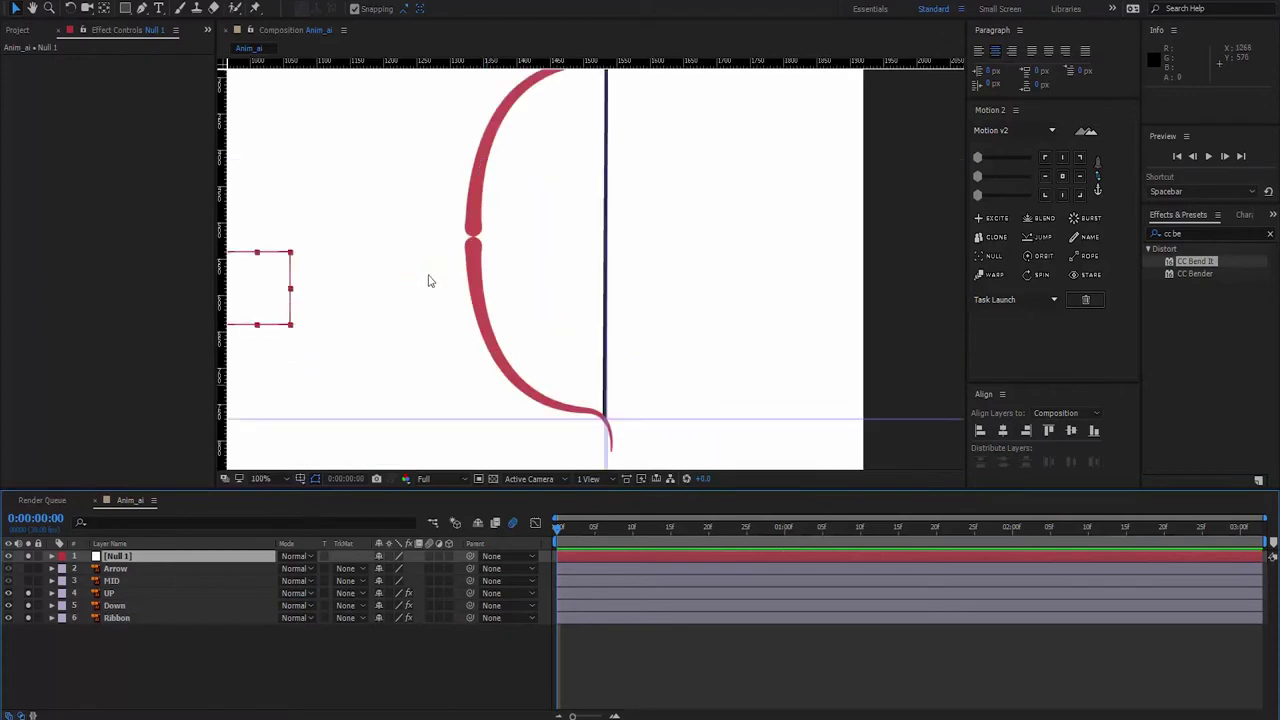
scroll(425, 282, "left", 2)
scroll(425, 282, "left", 3)
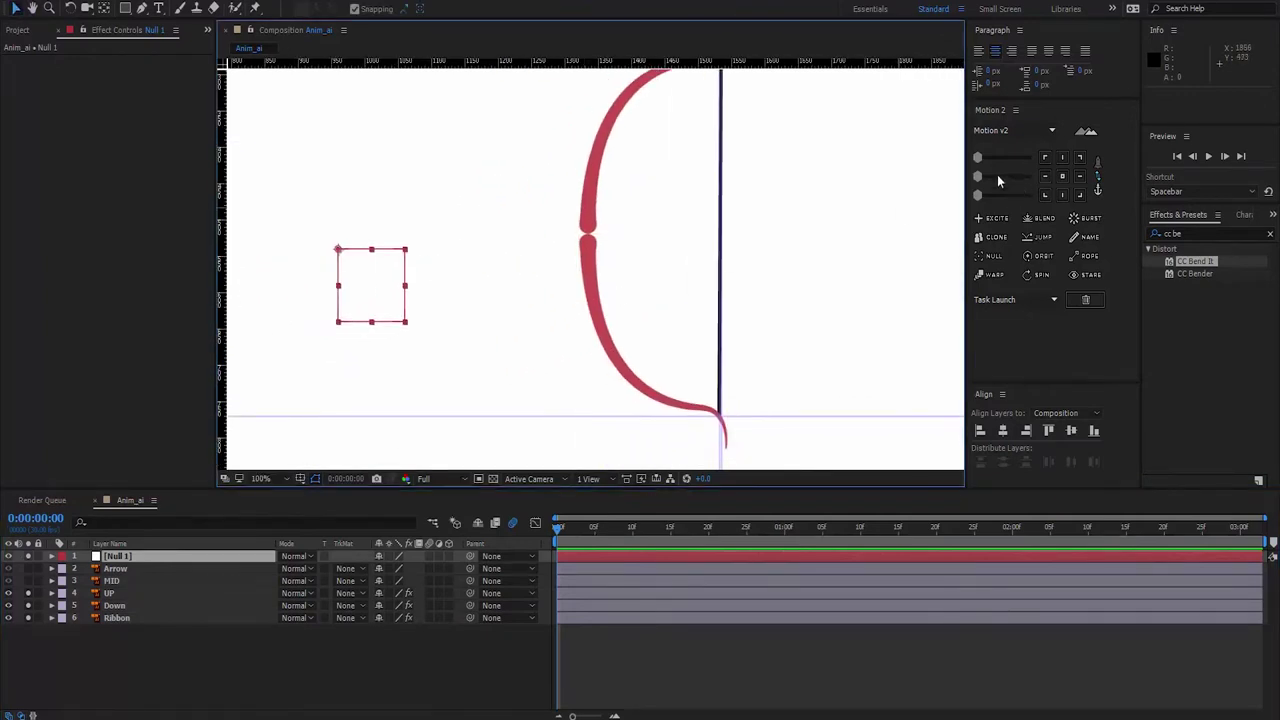
- Centre Null 1's anchor point and set its Scale to 50%
left_click(1062, 177)
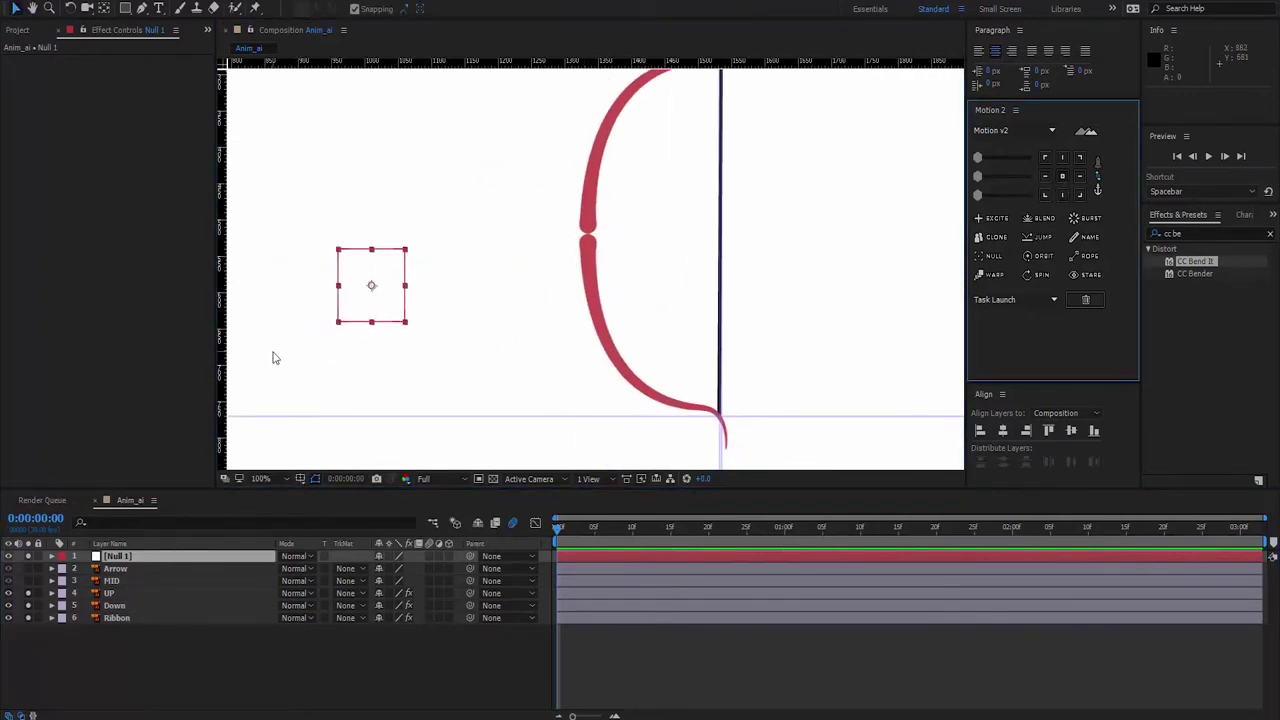
left_click(117, 559)
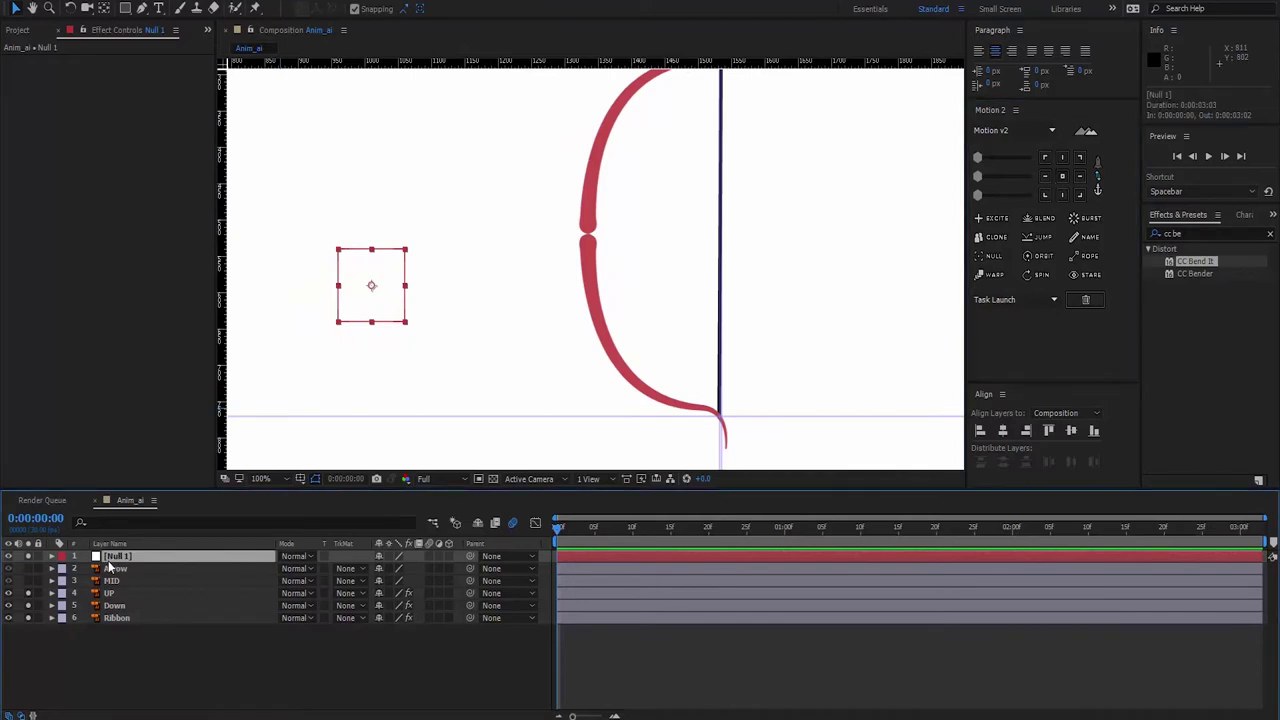
key("s")
left_click(398, 568)
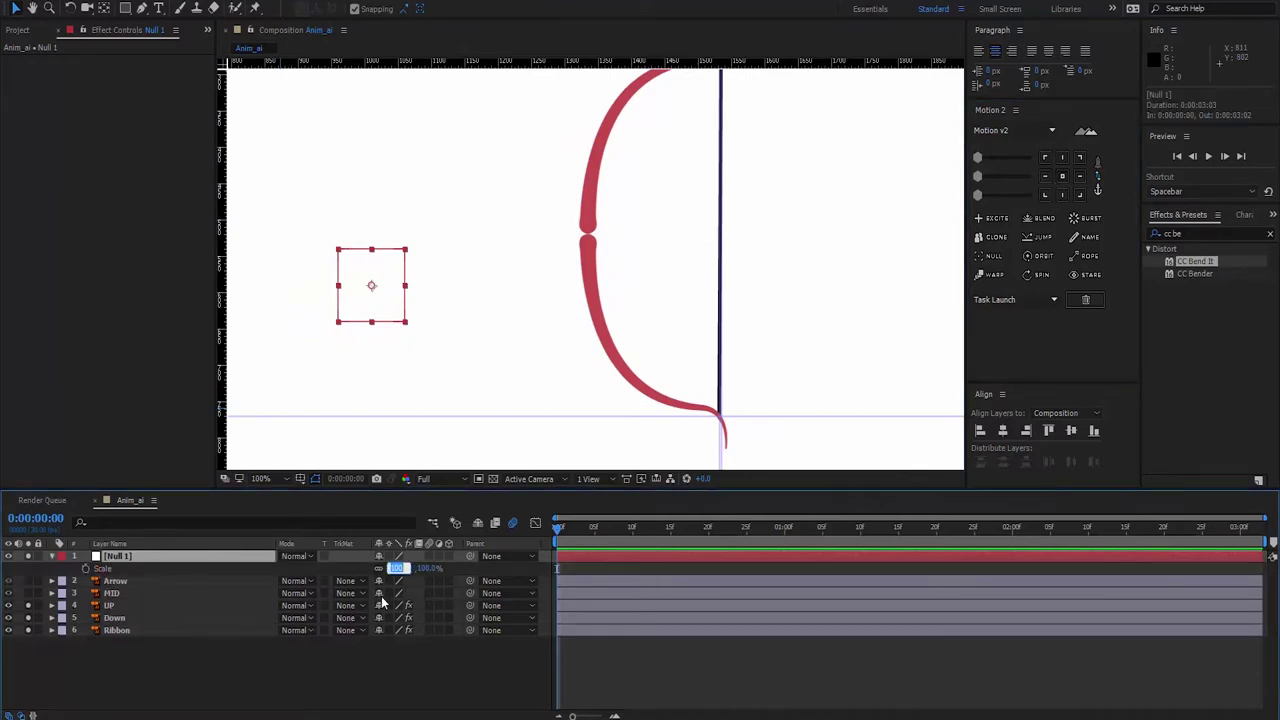
key("Return")
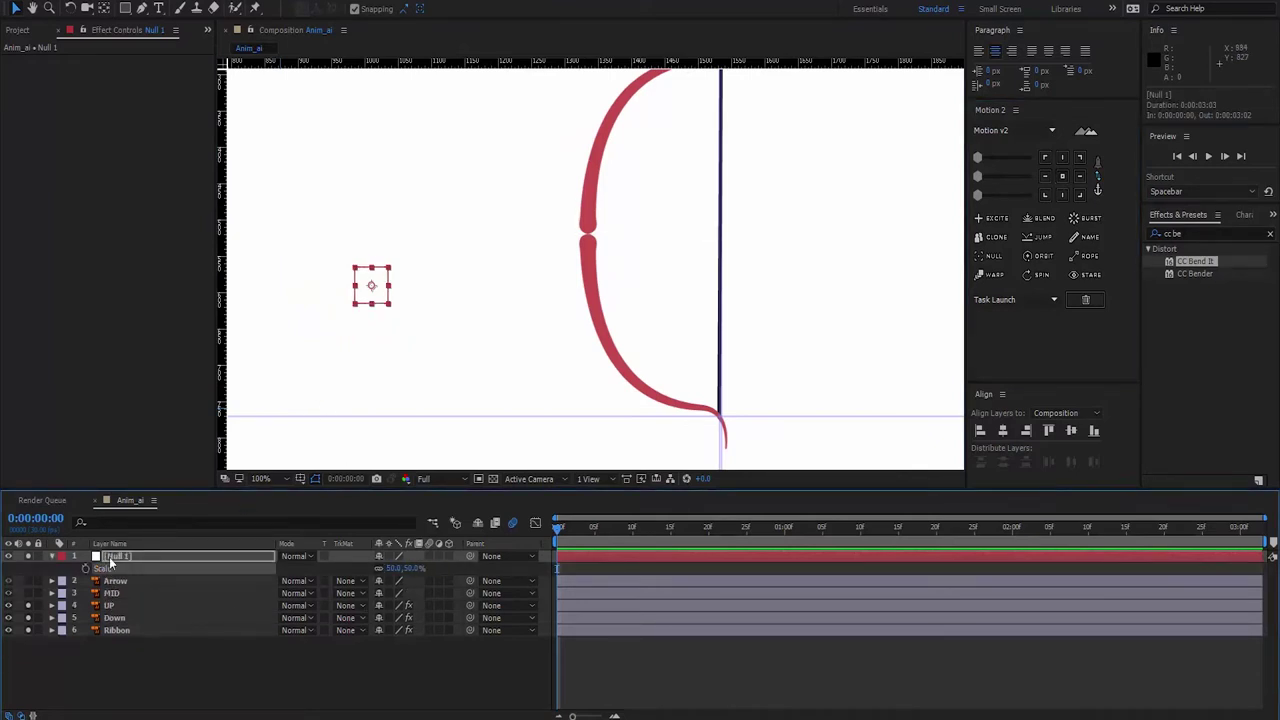
key("Escape")
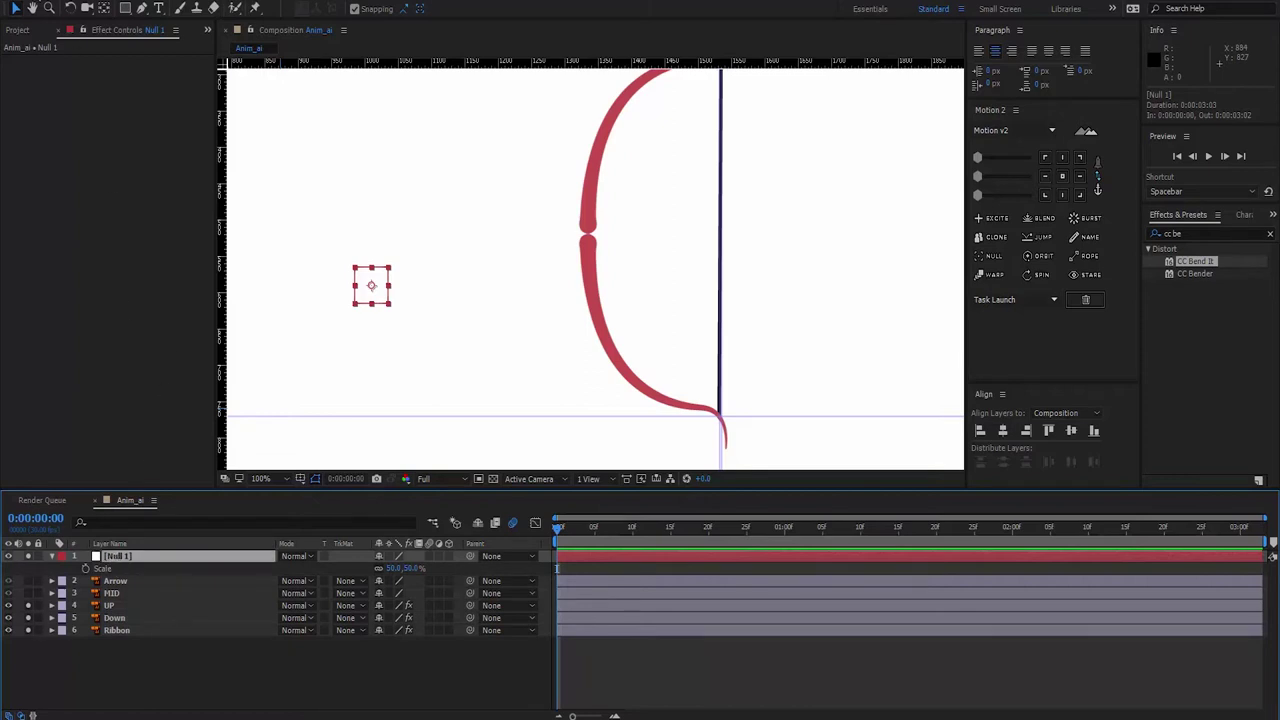
left_click(40, 1)
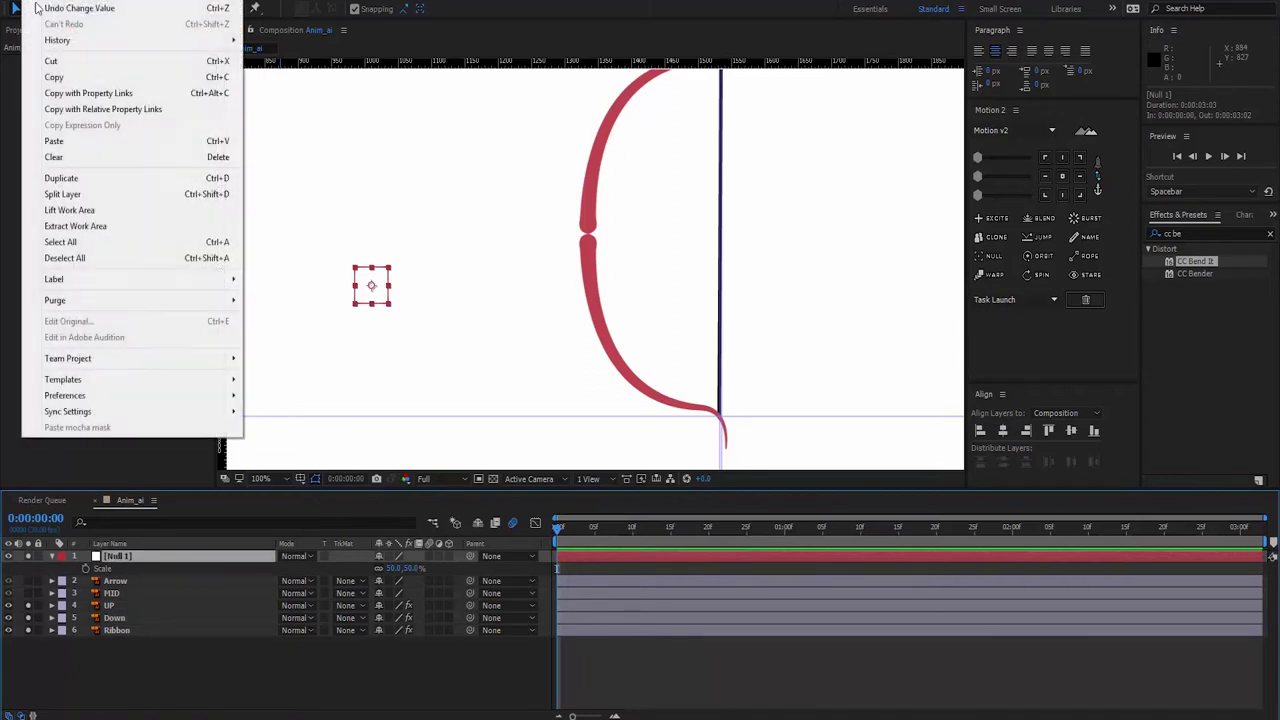
- Duplicate Null 1 and move the copy toward the bow's top end
left_click(80, 180)
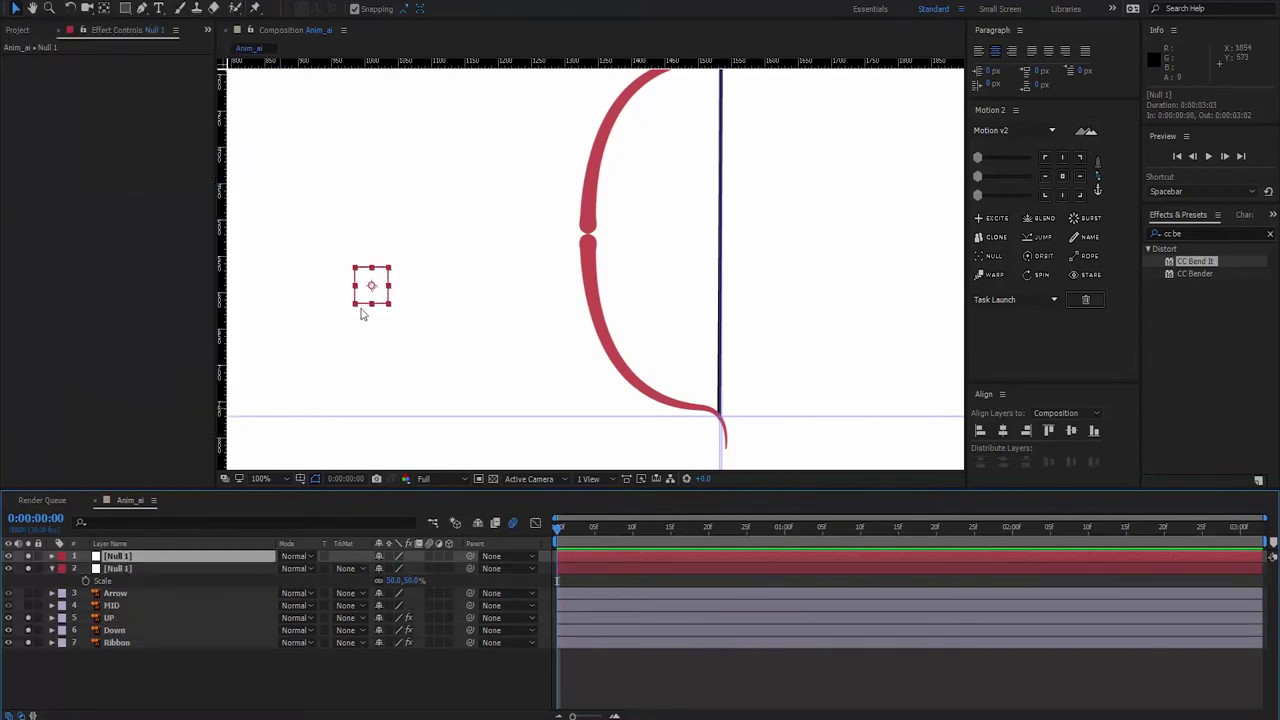
left_click_drag(371, 288, 794, 171)
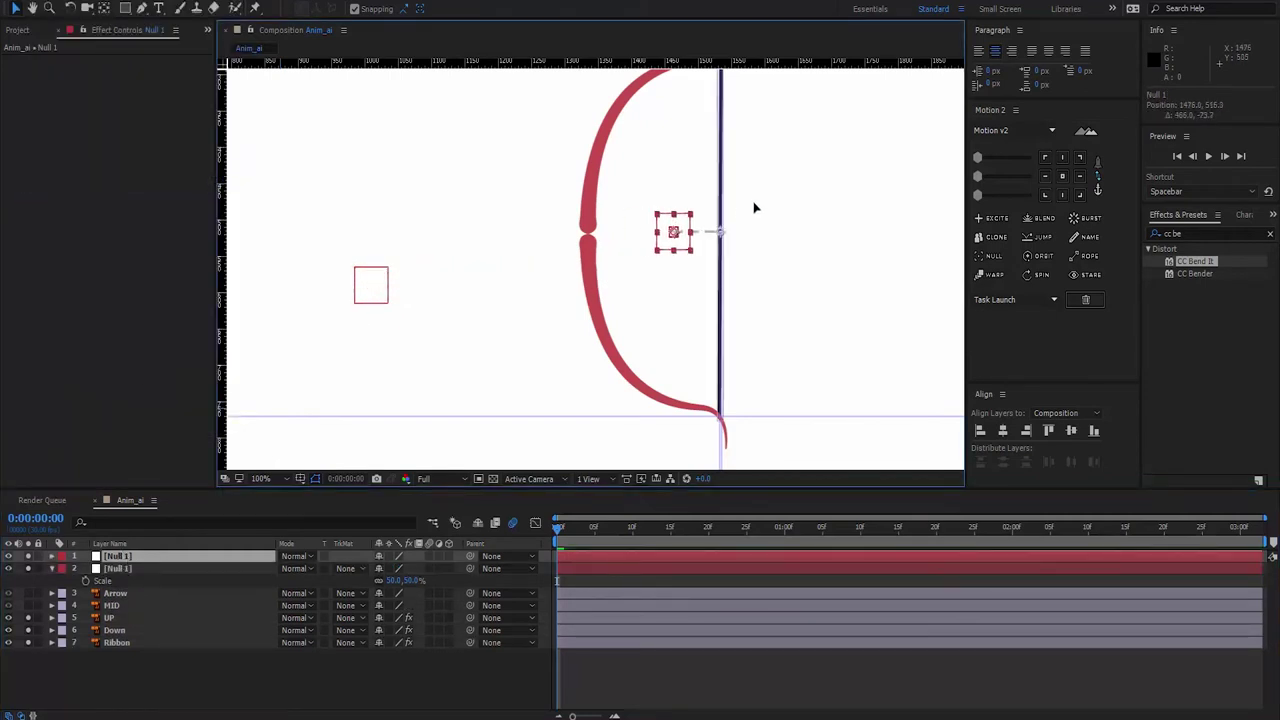
left_click_drag(781, 267, 661, 420)
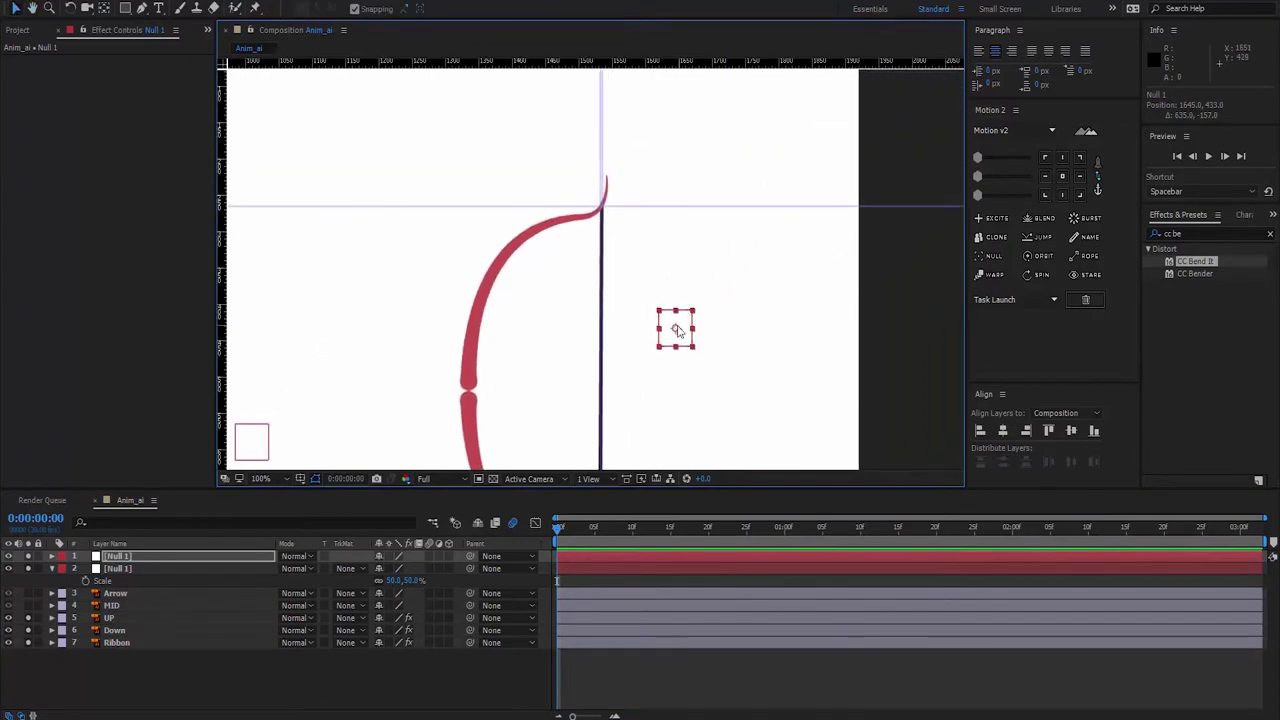
left_click_drag(676, 326, 615, 235)
scroll(615, 235, "up", 5)
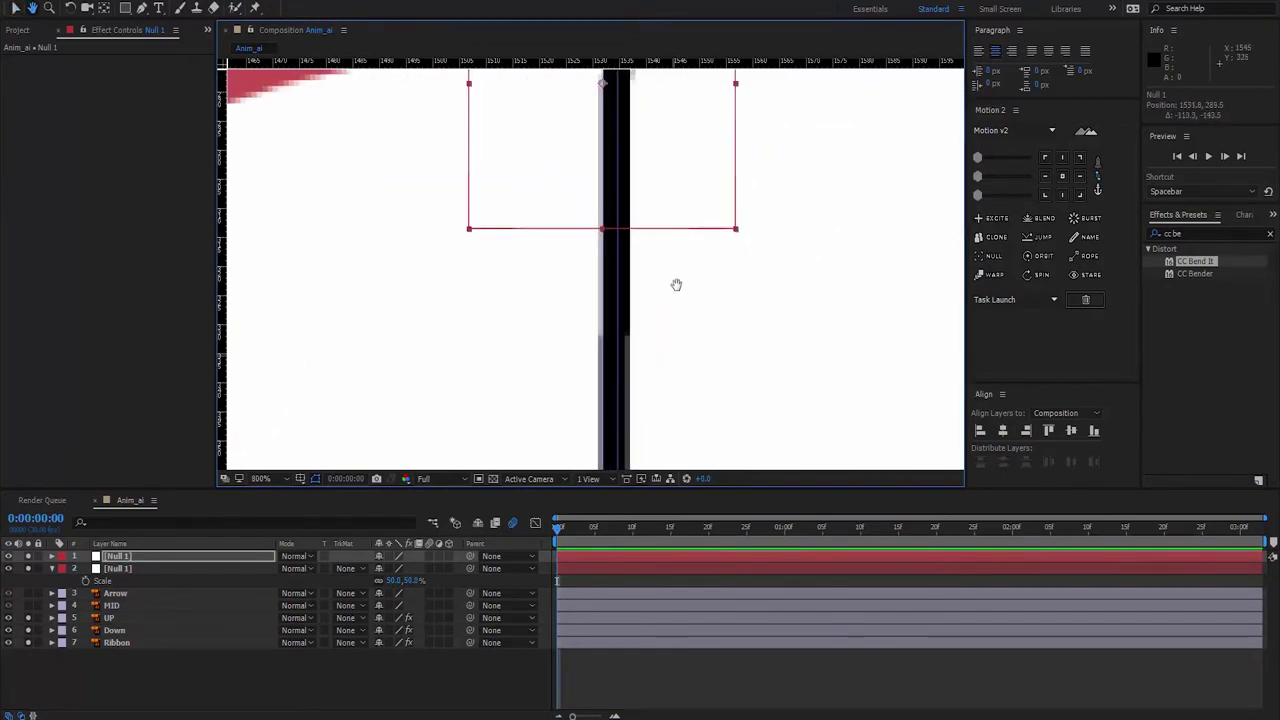
scroll(618, 330, "up", 1)
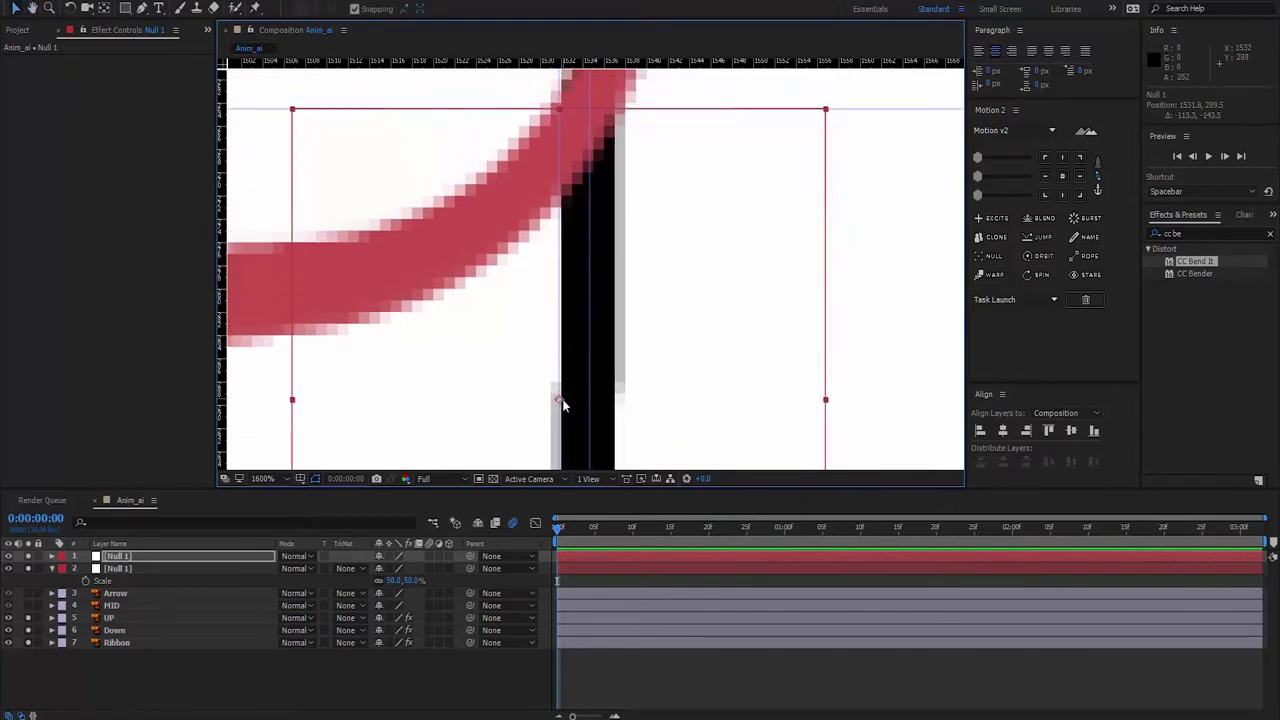
- Undo the accidental guide move and lock the guides in place
left_click_drag(558, 398, 644, 323)
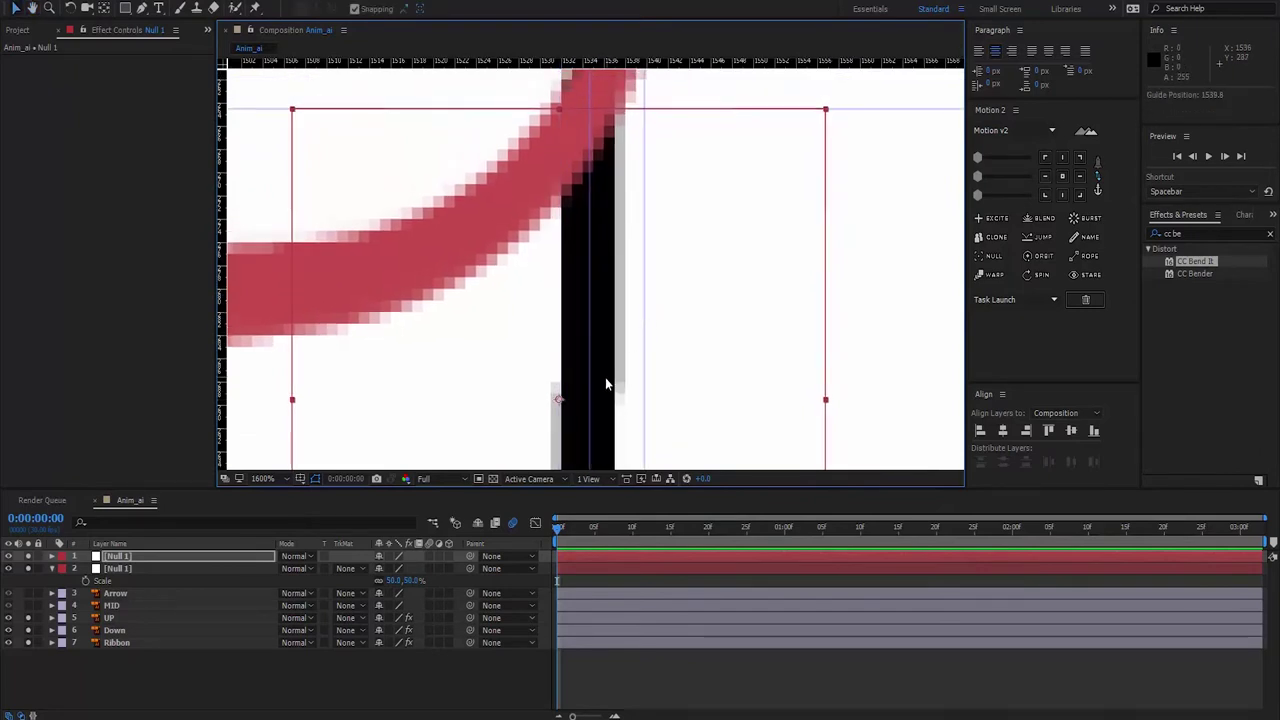
key("ctrl+z")
key("alt+v")
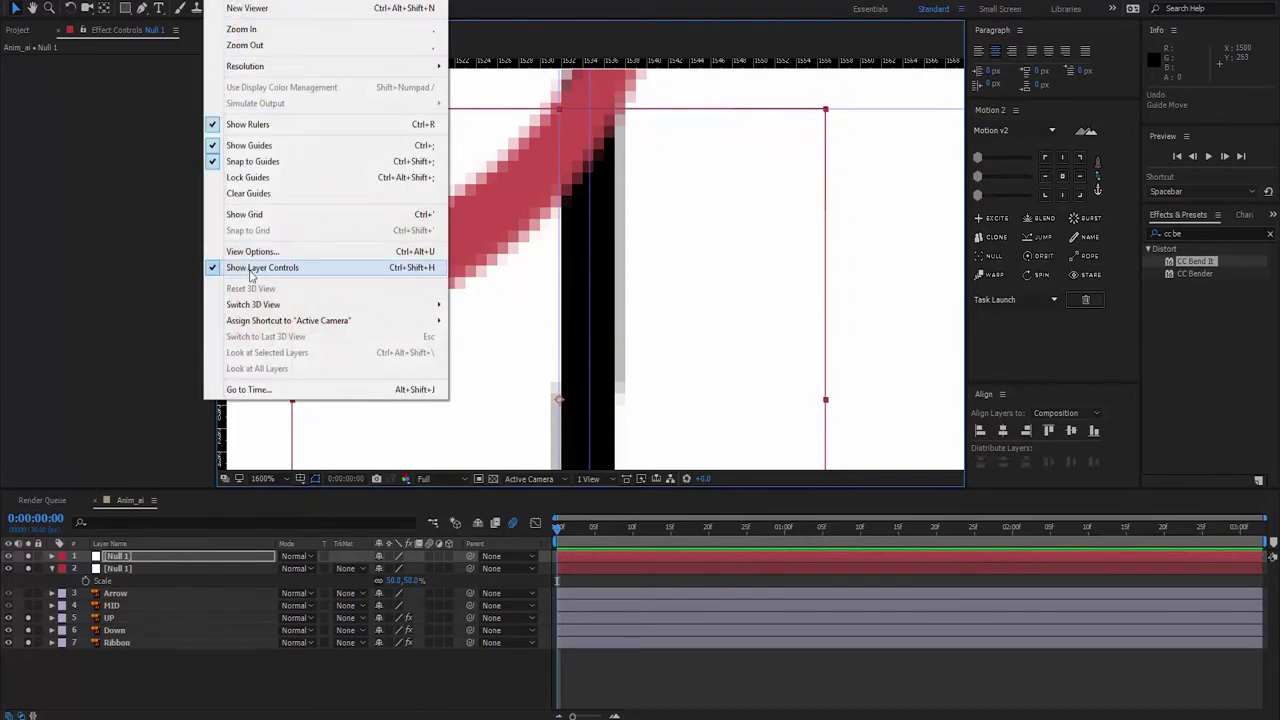
left_click(250, 177)
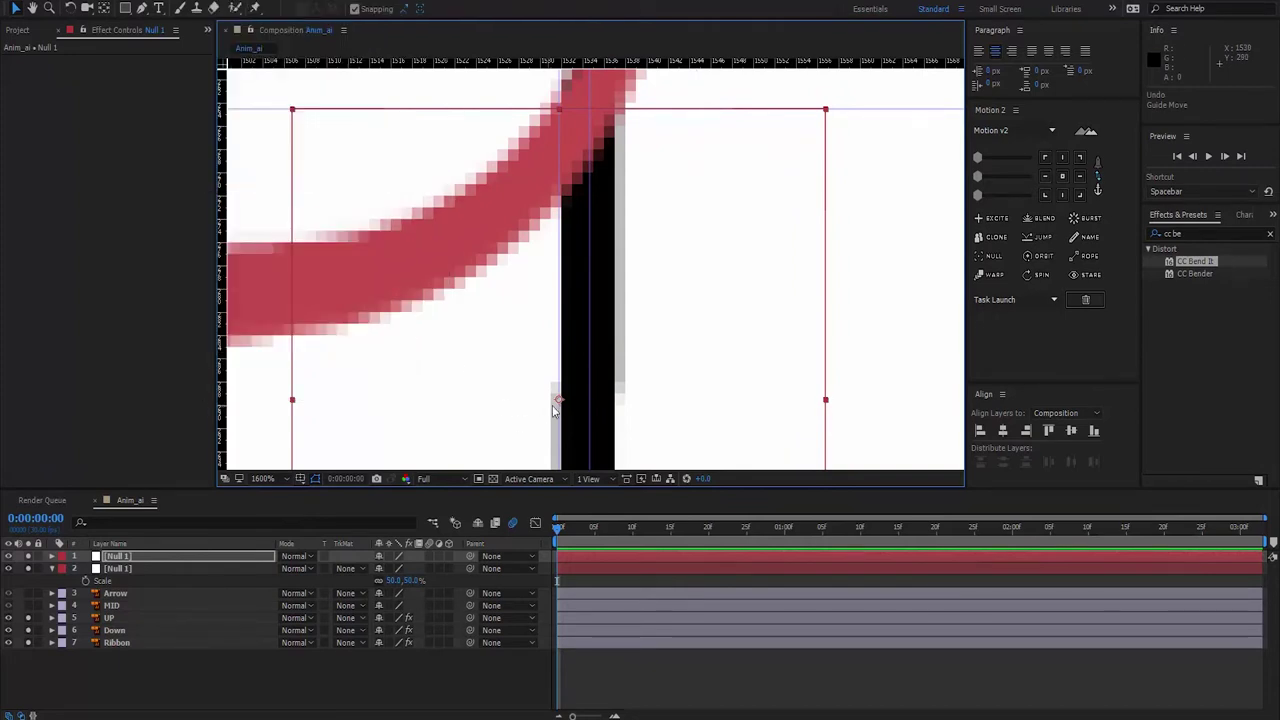
- Align the first null with the bowstring's top end and rename it Up_control
left_click_drag(558, 401, 592, 115)
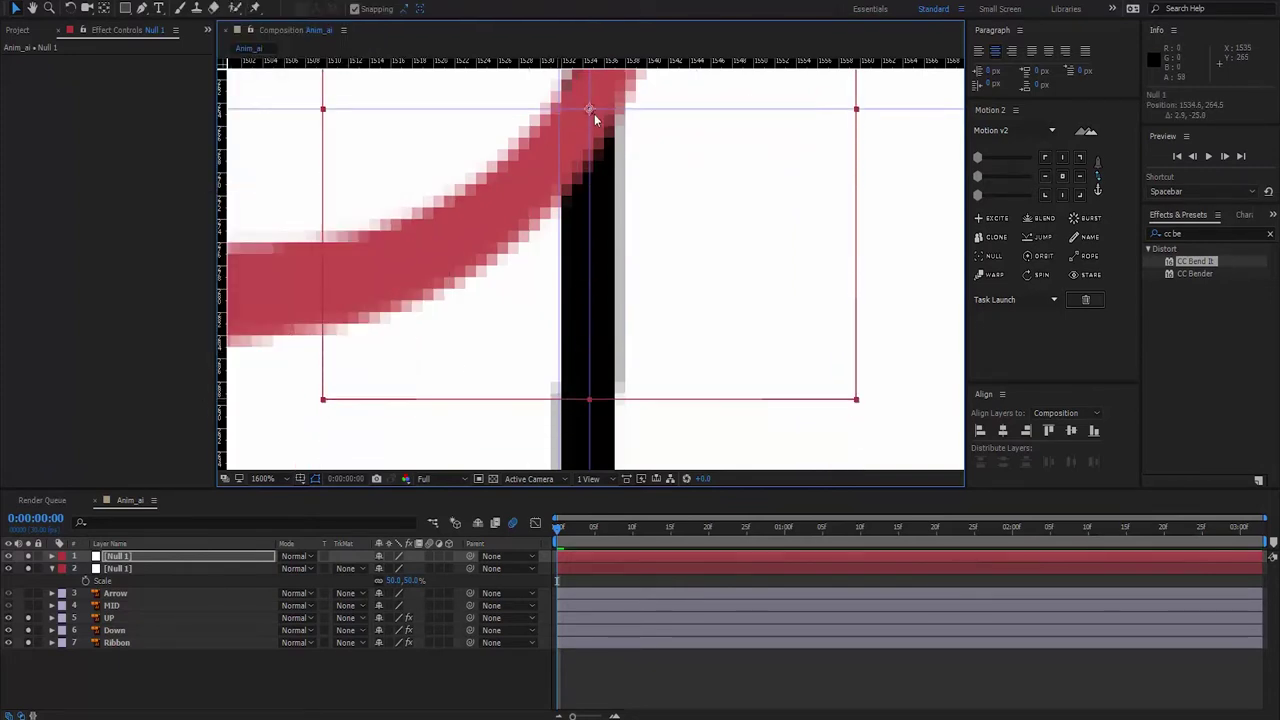
scroll(626, 194, "down", 2)
scroll(620, 214, "down", 3)
scroll(620, 214, "down", 2)
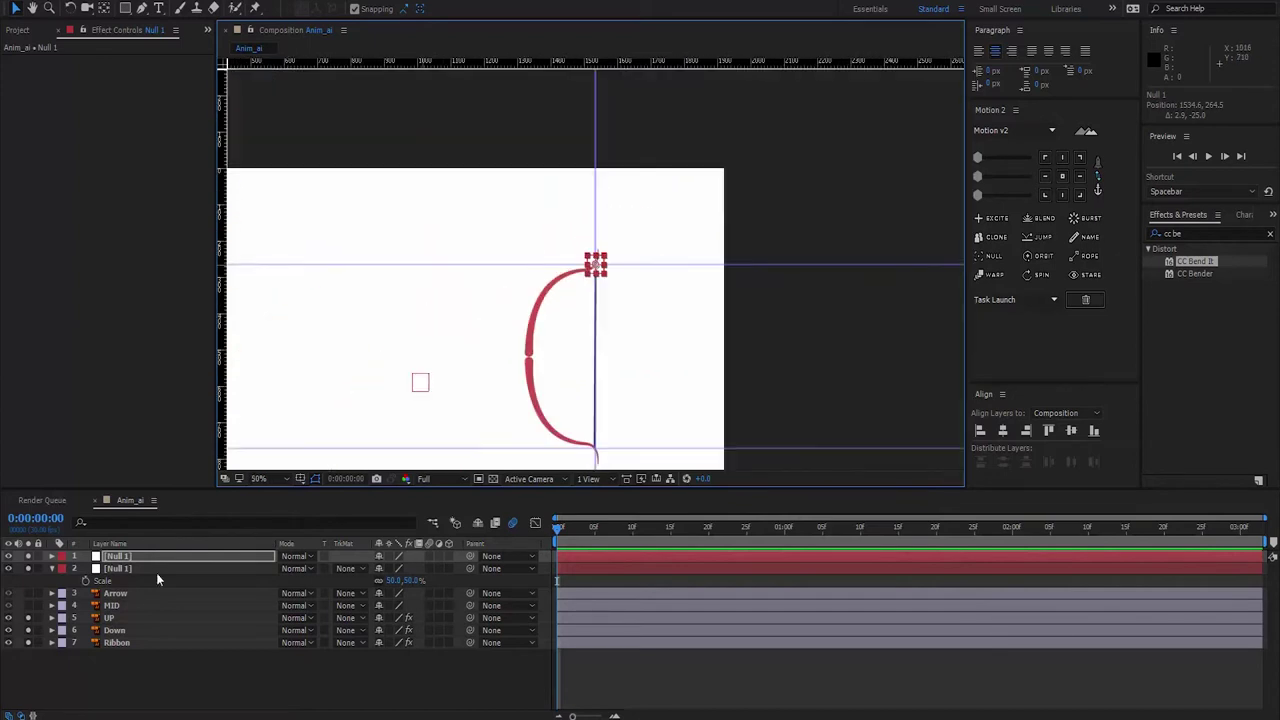
key("Return")
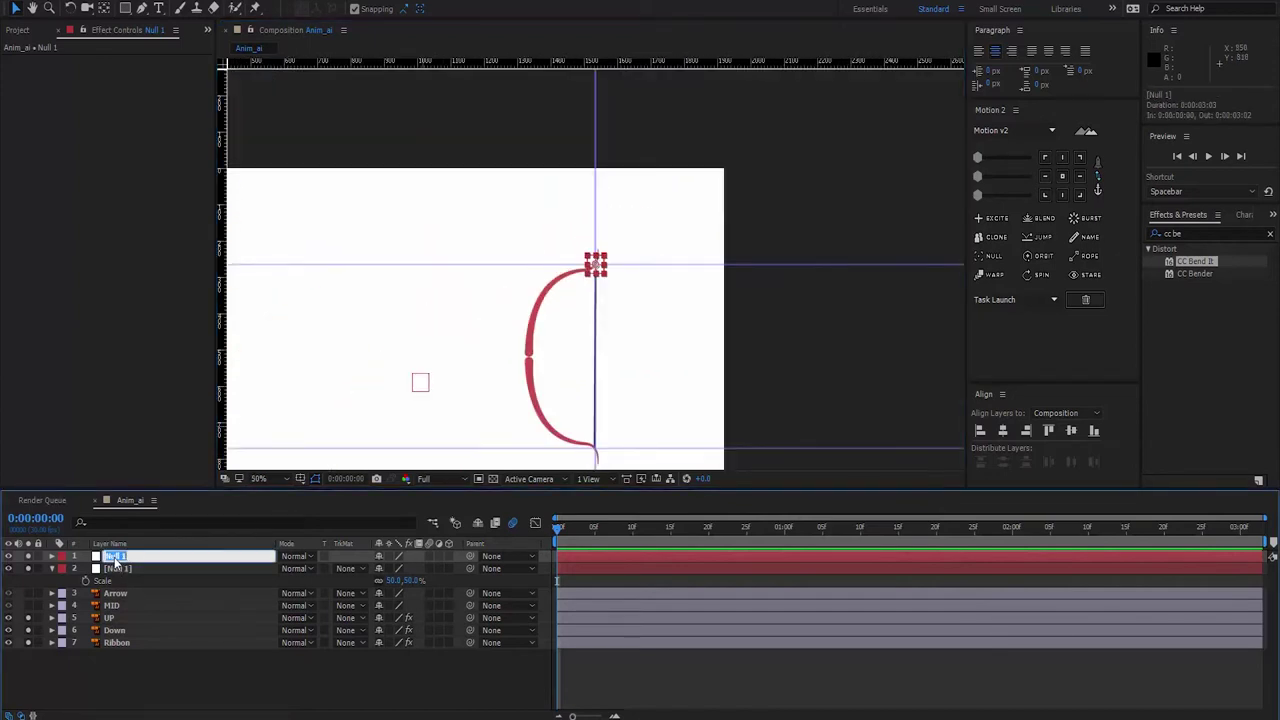
type("Up_control")
left_click(133, 692)
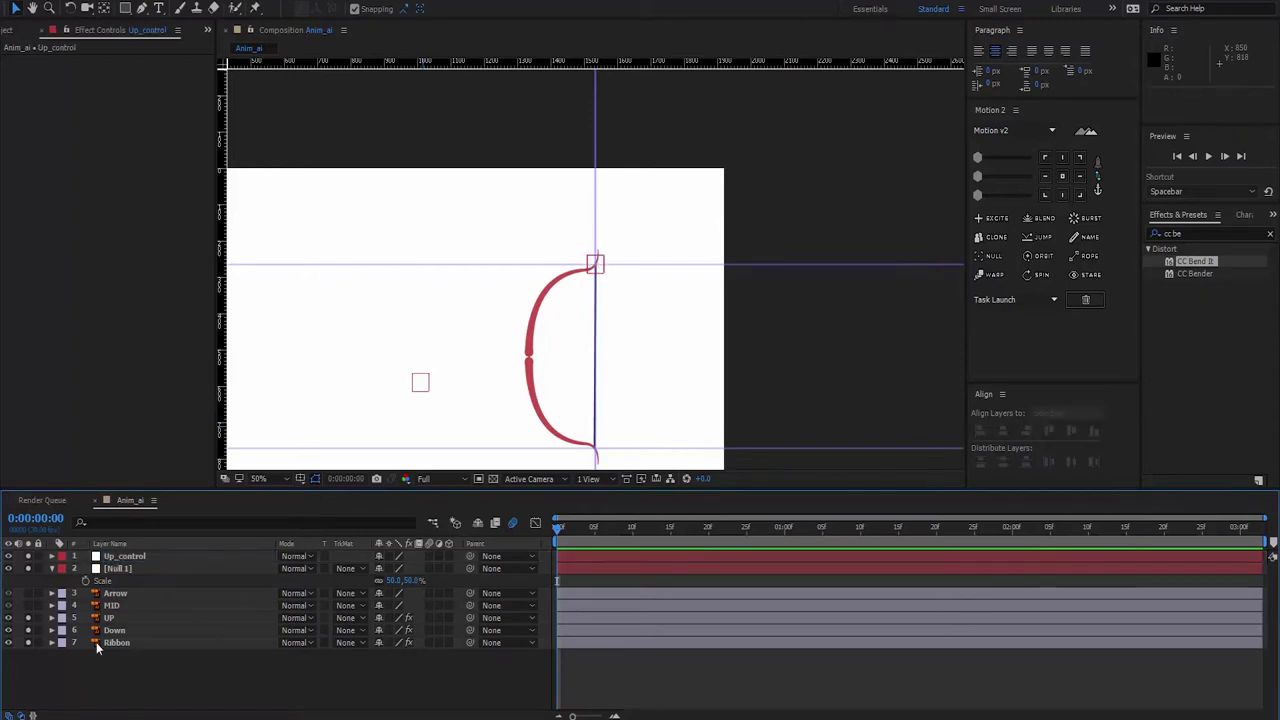
- Select the second null and drag it onto the bow's lower limb tip
left_click(115, 568)
key("period")
key("period")
left_click_drag(491, 380, 551, 167)
mouse_move(291, 226)
left_mouse_down()
mouse_move(660, 407)
mouse_move(645, 357)
left_mouse_up()
key("period")
- Fine-tune the second null on the lower tip, return to 100%, and start renaming it Down_control
key("period")
key("period")
scroll(531, 150, "right", 3)
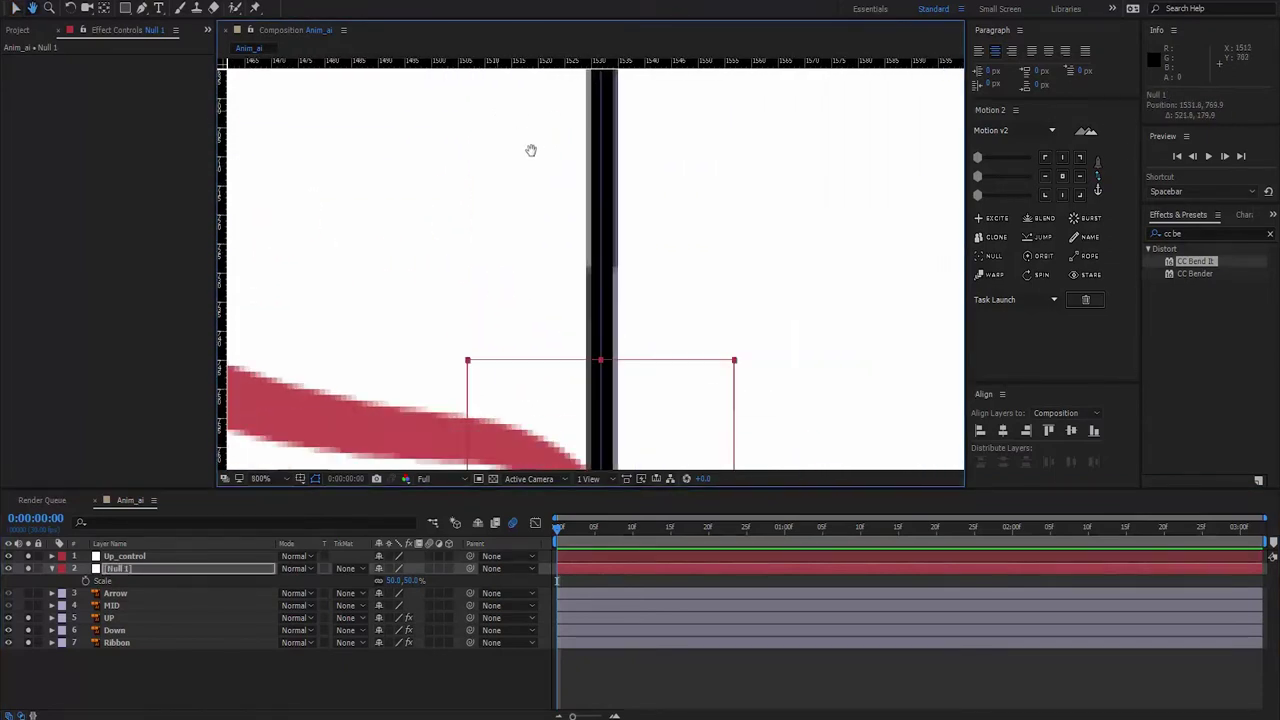
scroll(531, 150, "down", 3)
scroll(620, 306, "down", 3)
key("period")
scroll(551, 337, "left", 2)
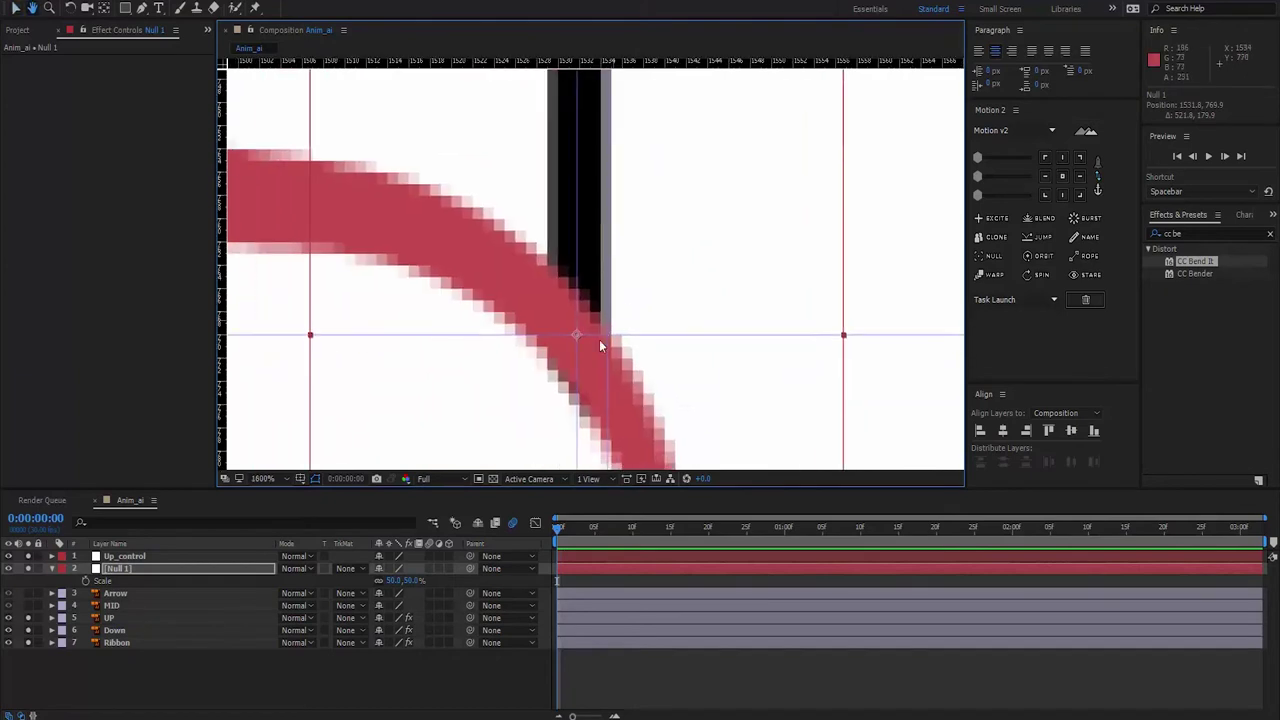
left_click_drag(576, 335, 579, 336)
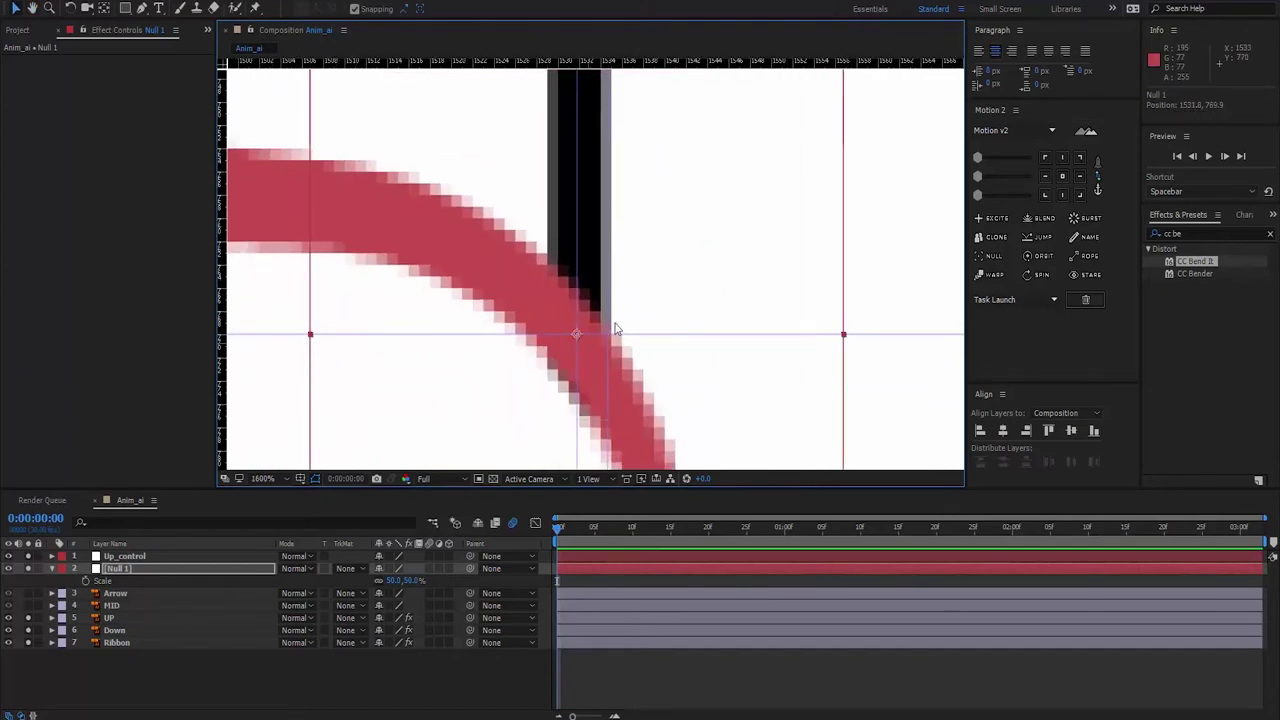
key("comma")
key("comma")
key("comma")
key("comma")
key("period")
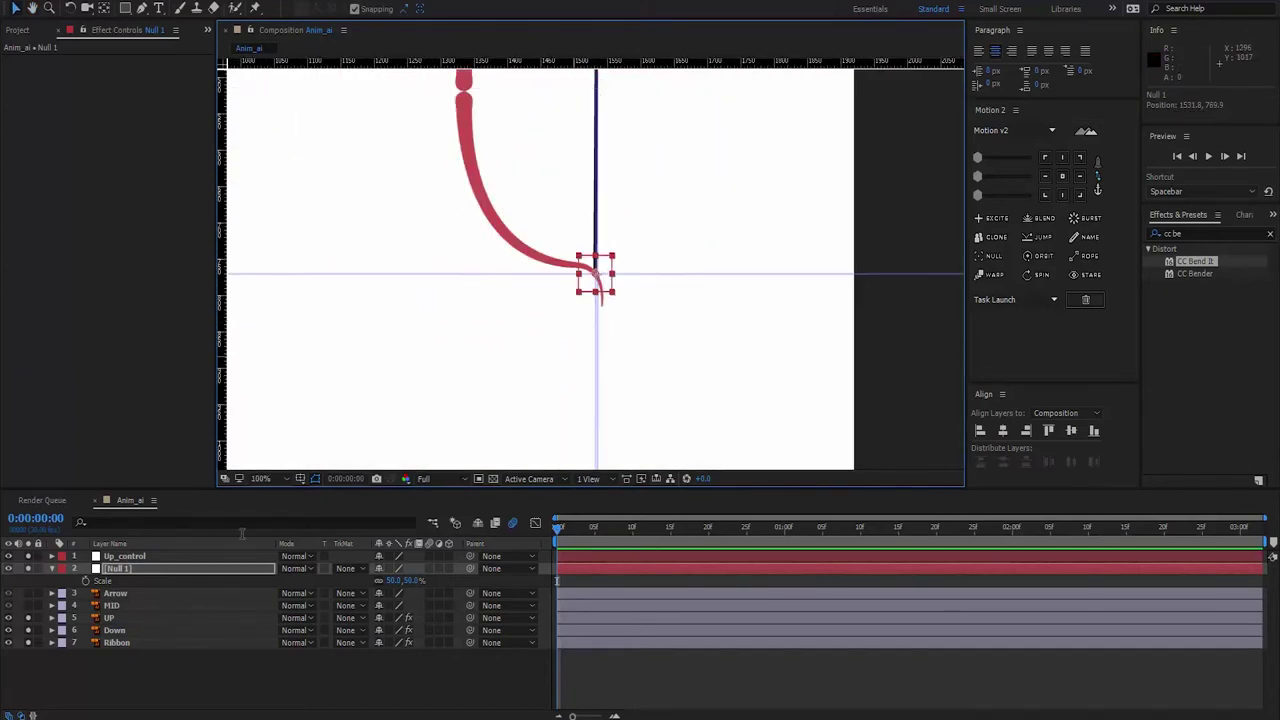
type("Down_control")
key("Return")
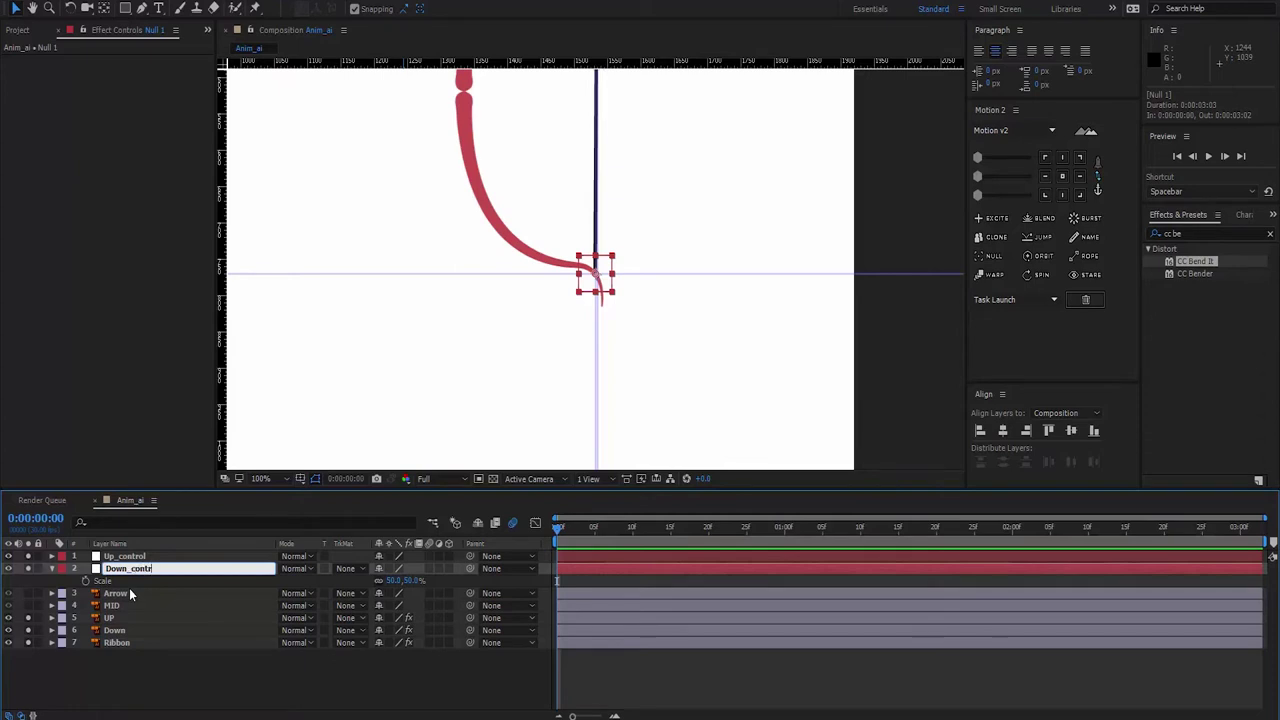
left_click(116, 665)
scroll(555, 370, "down", 2)
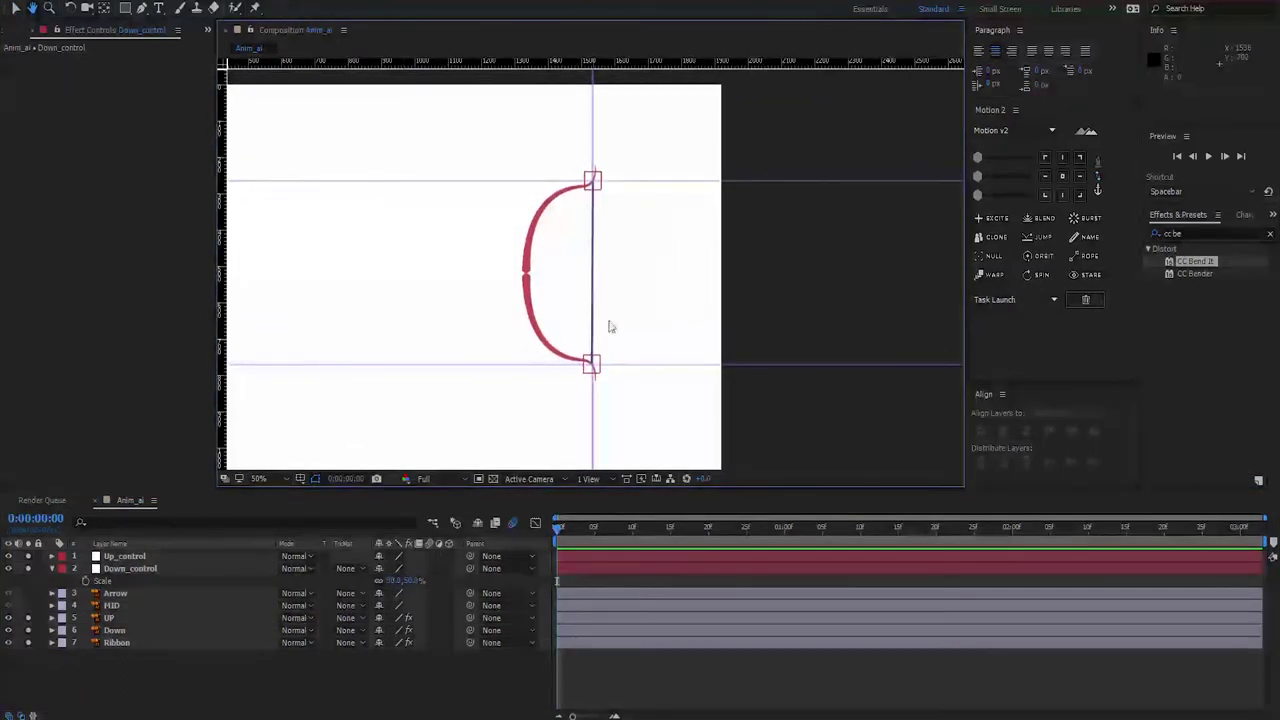
scroll(620, 318, "up", 2)
mouse_move(592, 258)
left_mouse_down()
mouse_move(616, 318)
mouse_move(606, 349)
left_mouse_up()
scroll(620, 300, "up", 1)
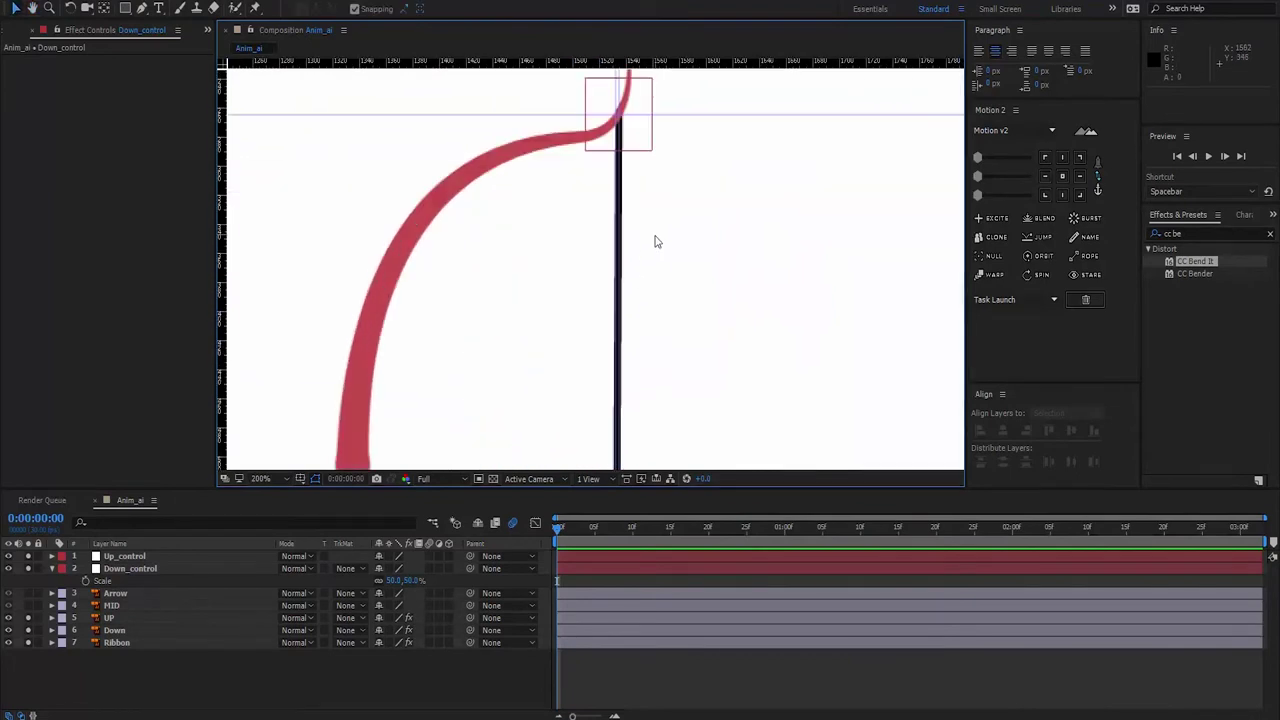
left_click_drag(657, 240, 663, 326)
scroll(668, 257, "up", 1)
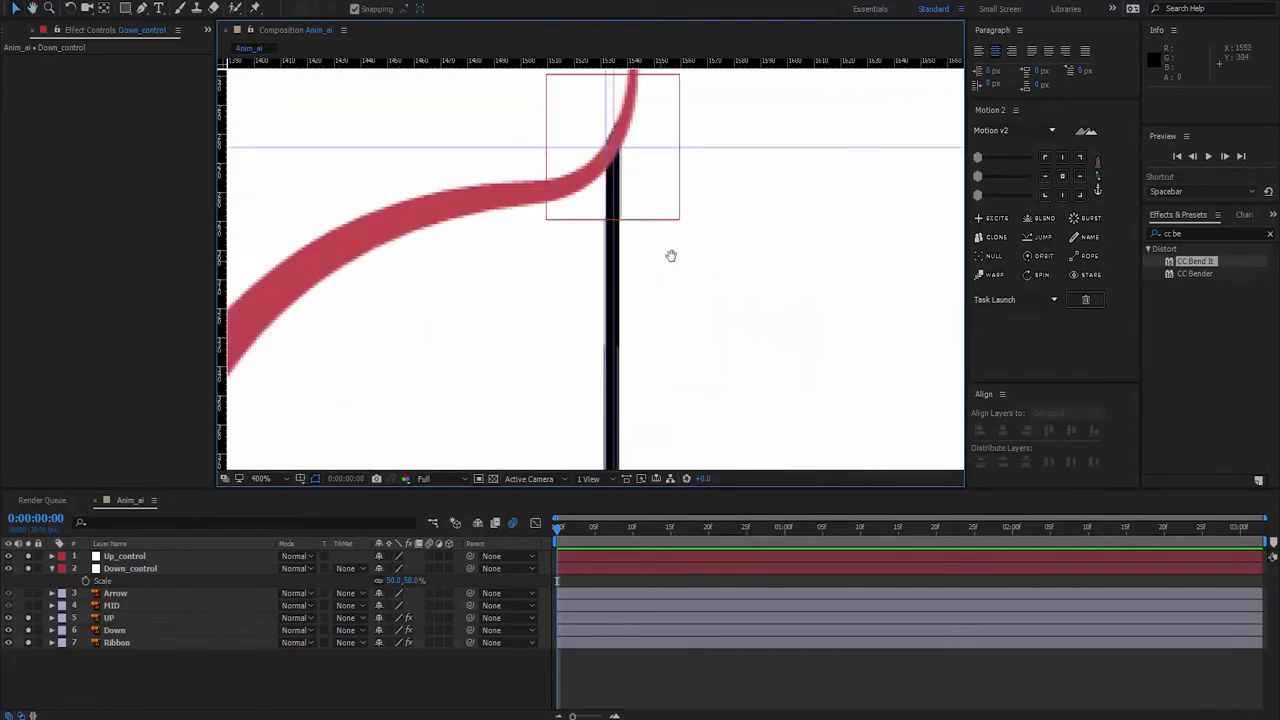
left_click_drag(671, 254, 677, 374)
scroll(693, 289, "up", 1)
scroll(693, 289, "up", 1)
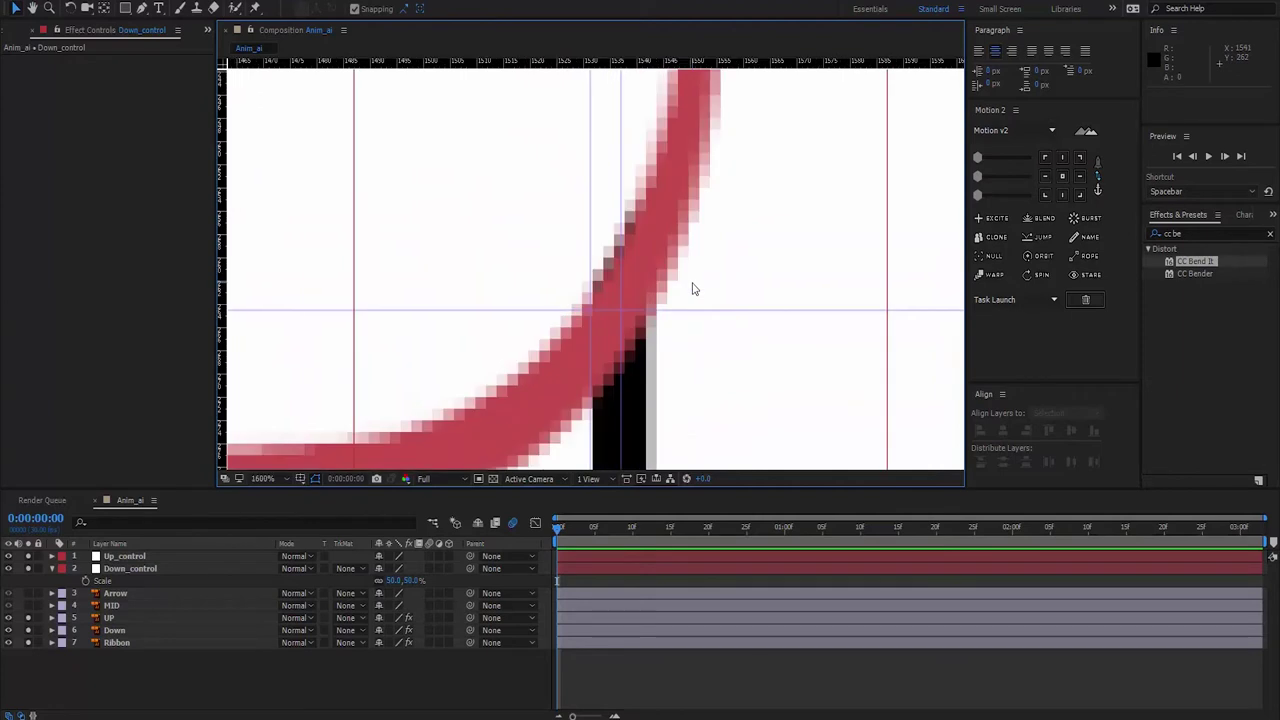
scroll(693, 289, "down", 1)
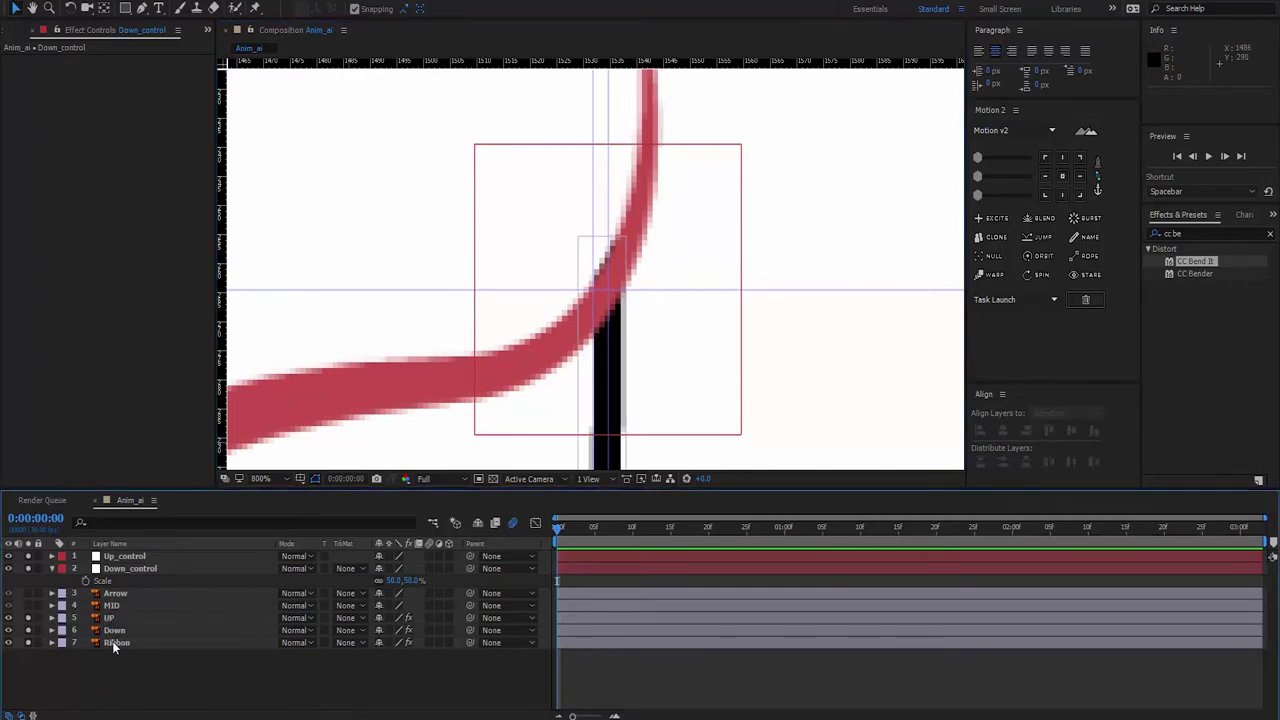
- Show Up_control's Position and twirl open the Ribbon's Puppet > Mesh 1 > Deform pins
left_click(117, 642)
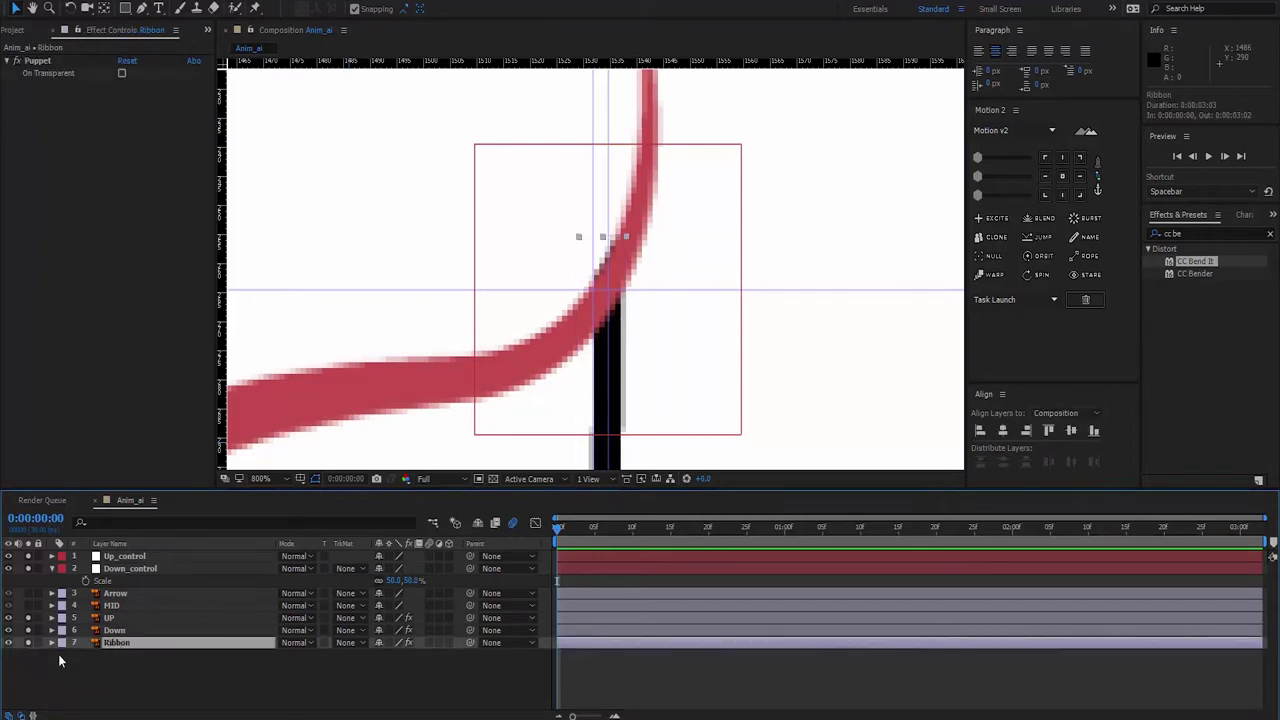
left_click(128, 557)
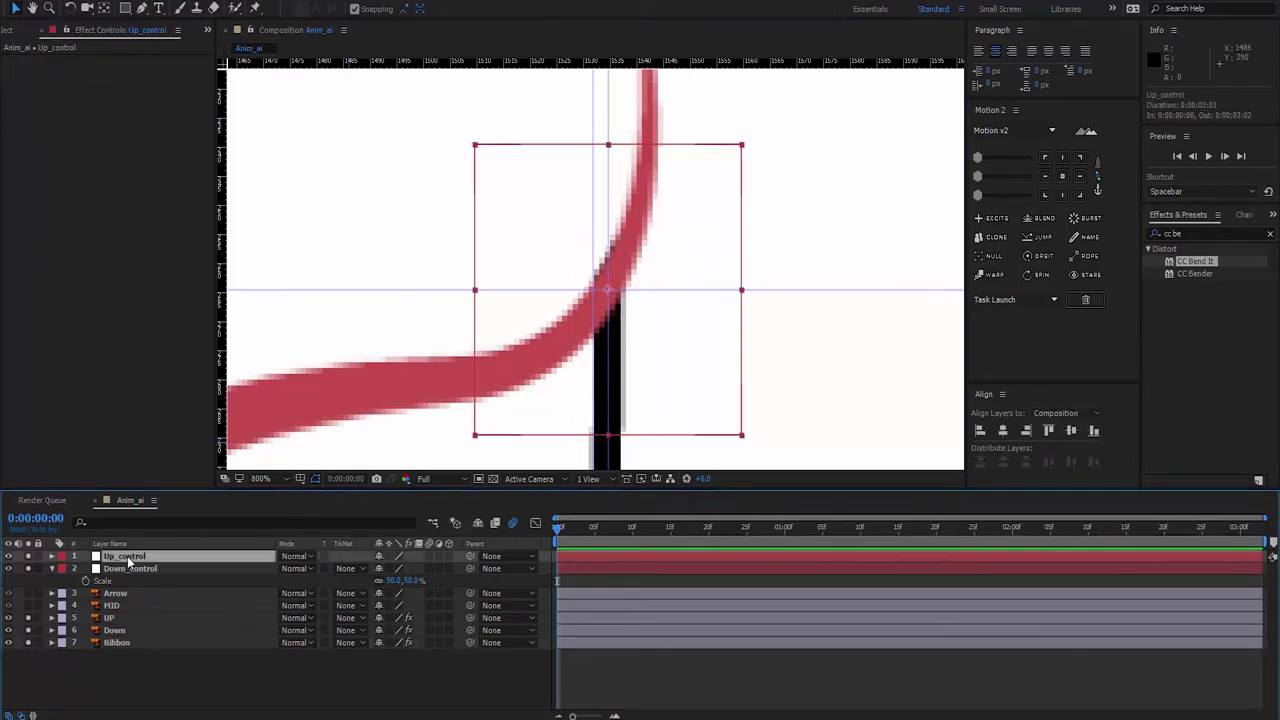
key("p")
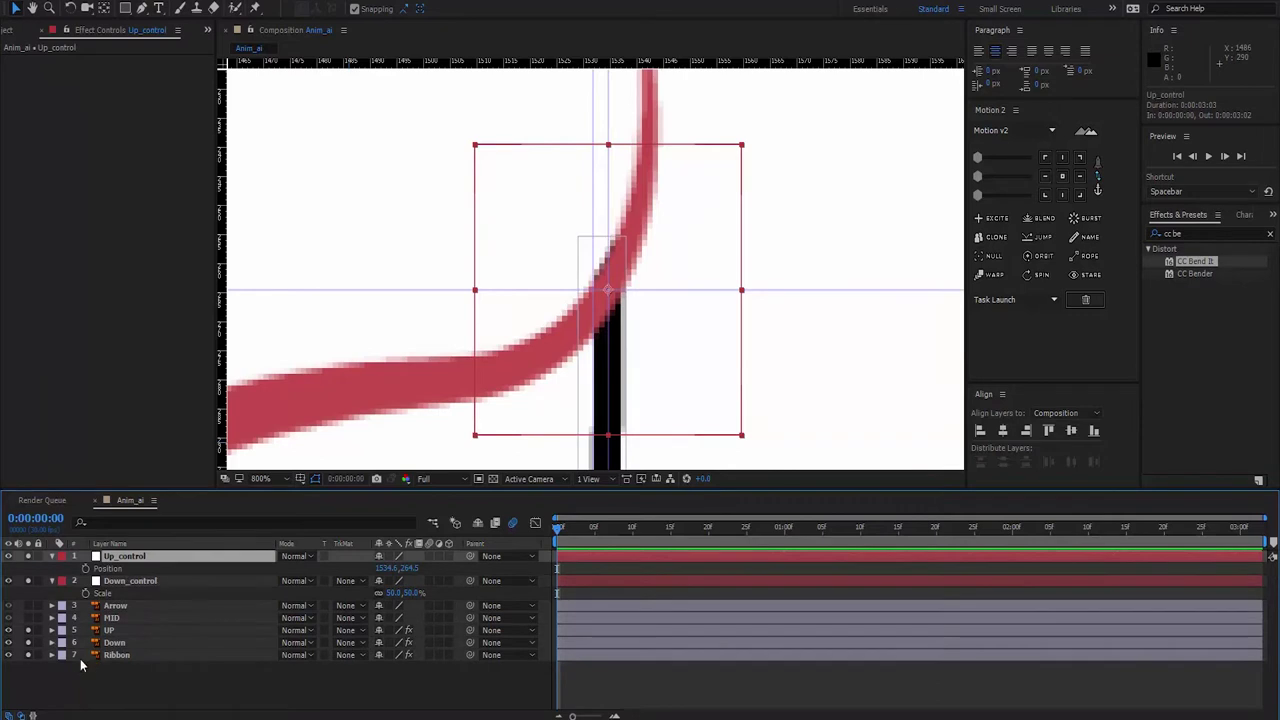
left_click(52, 655)
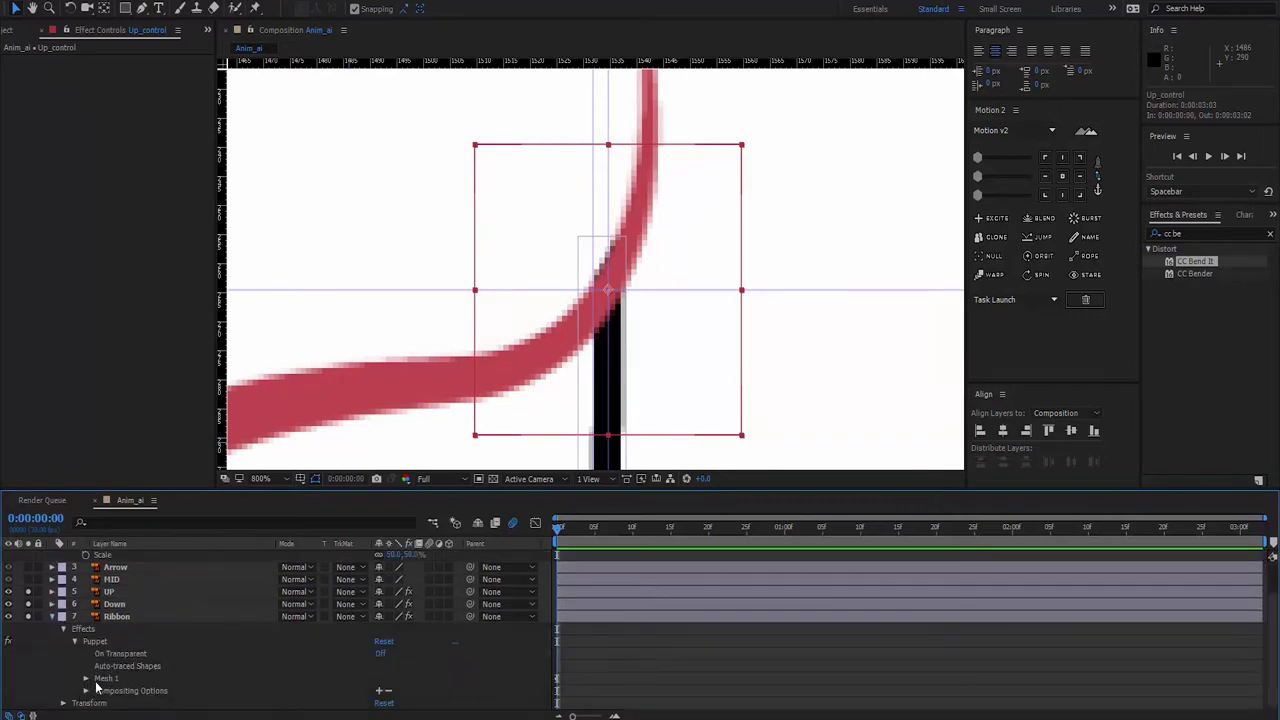
left_click(87, 679)
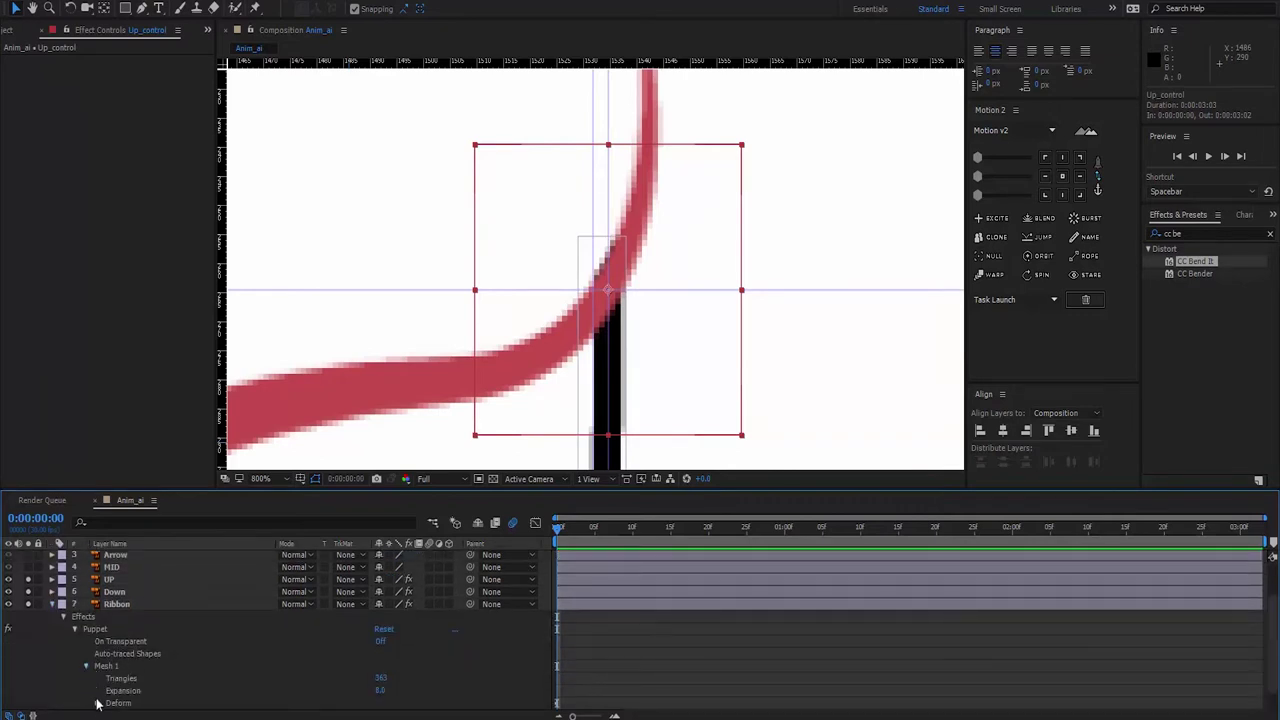
left_click(97, 704)
left_click(135, 666)
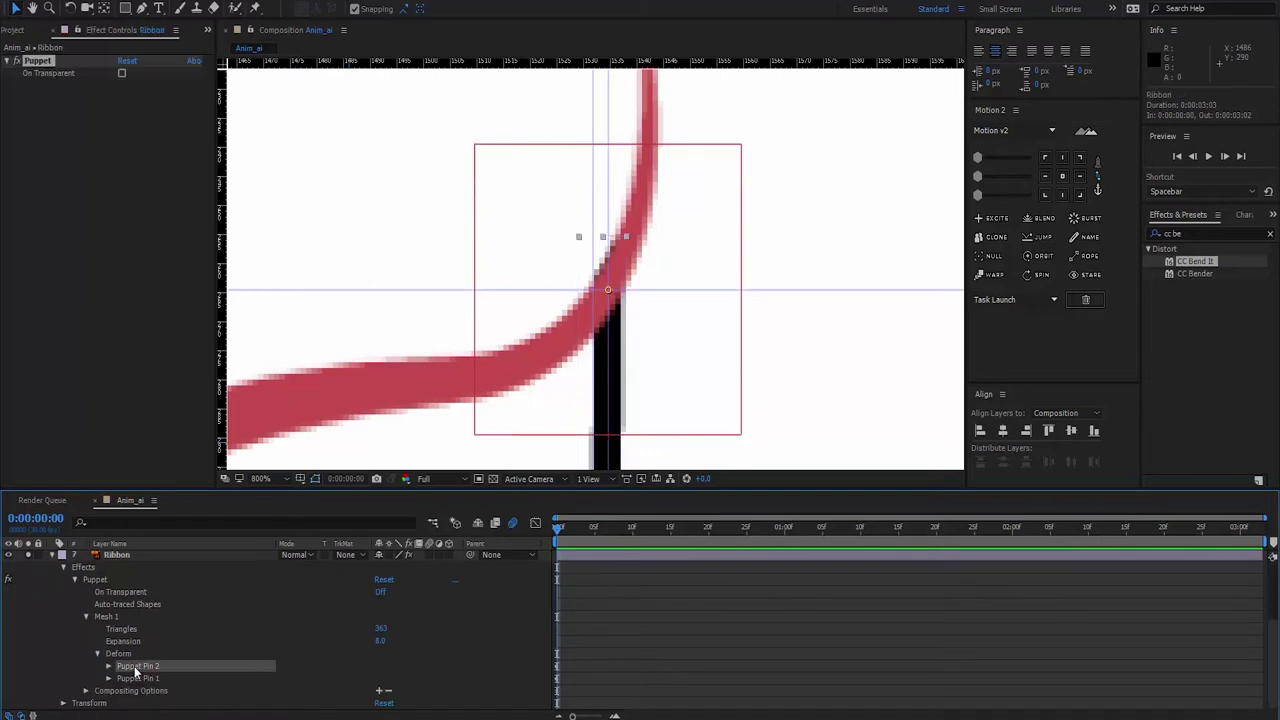
- Move Puppet Pin 1 above Pin 2 and link its Position to Up_control with a value+ expression
left_click(135, 679)
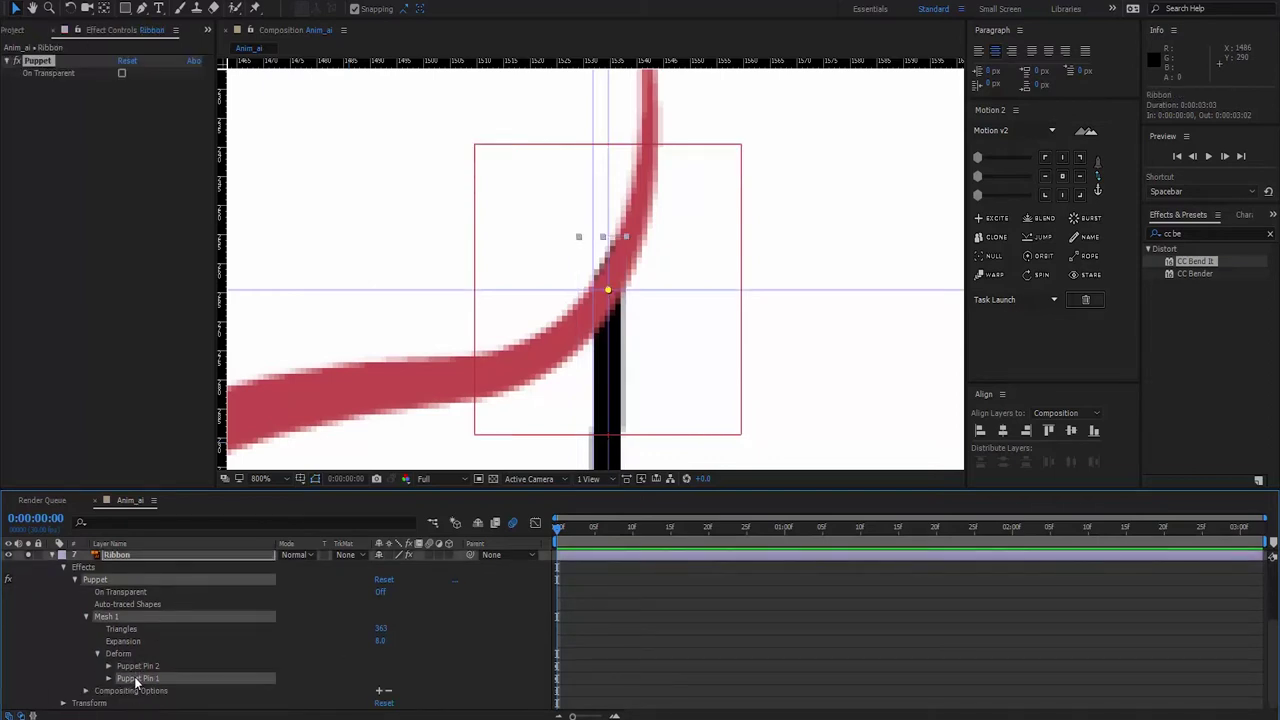
left_click_drag(140, 680, 138, 664)
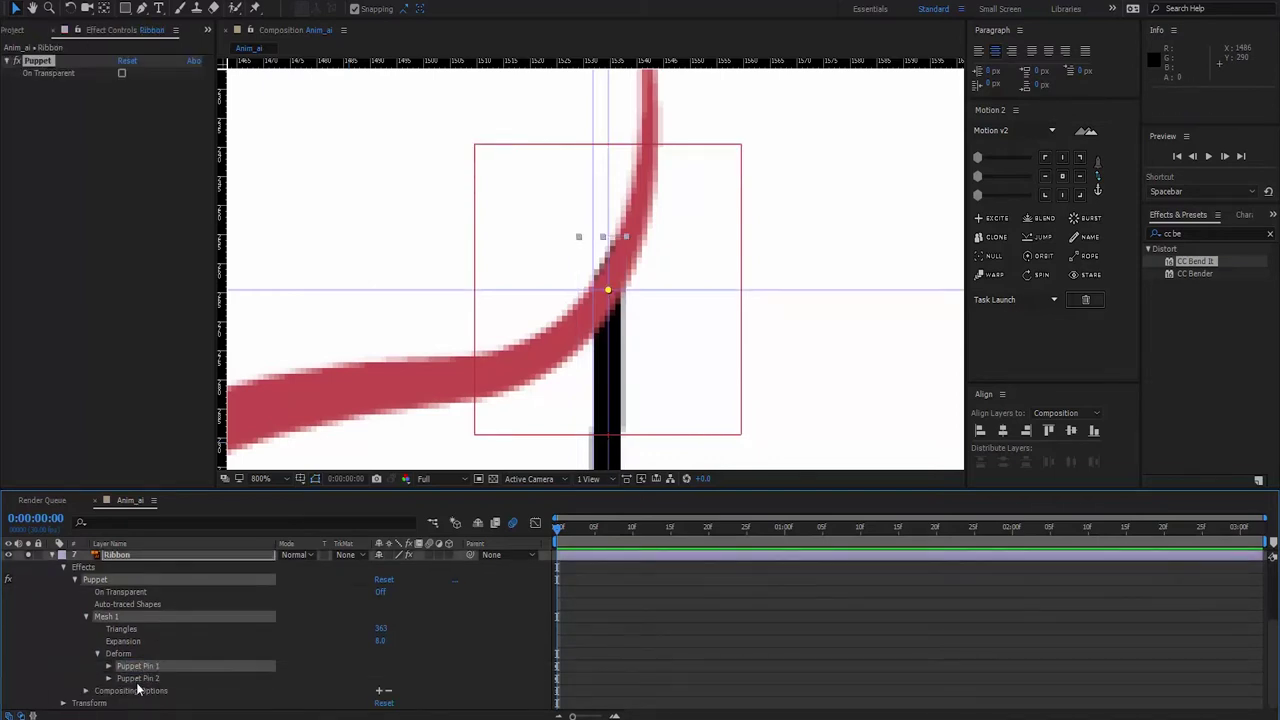
left_click(108, 665)
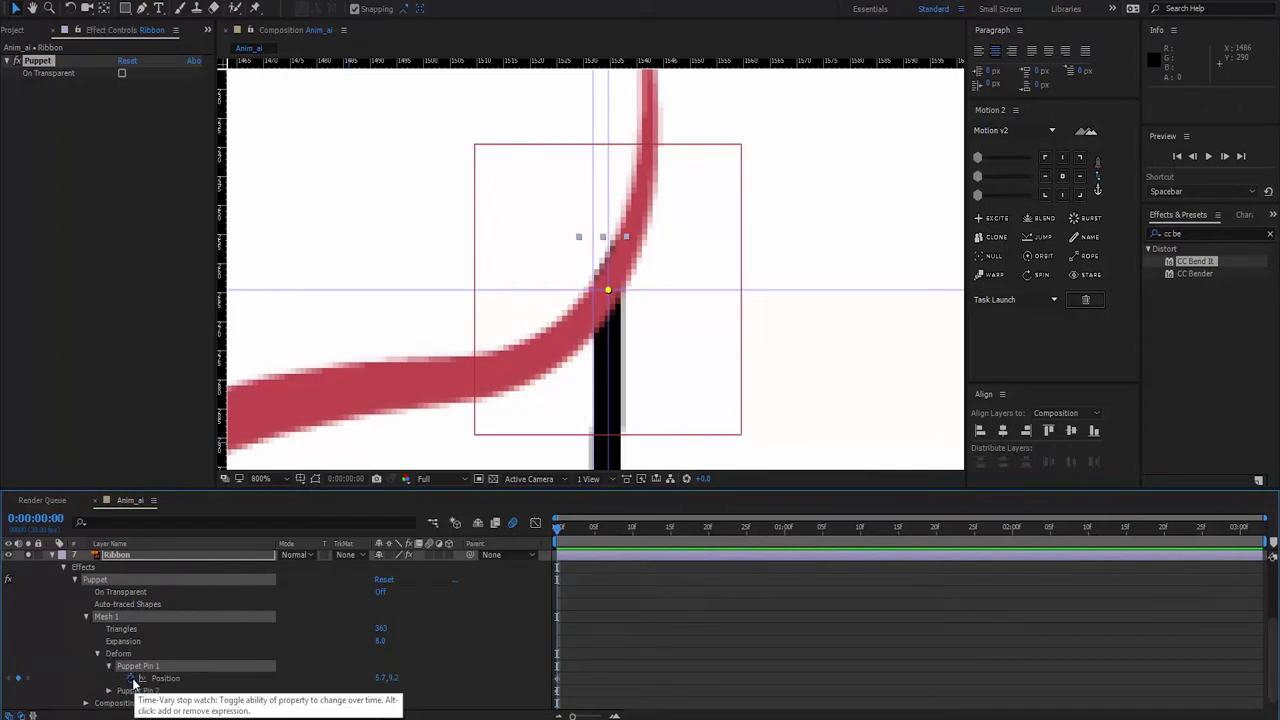
left_click(131, 678, "alt")
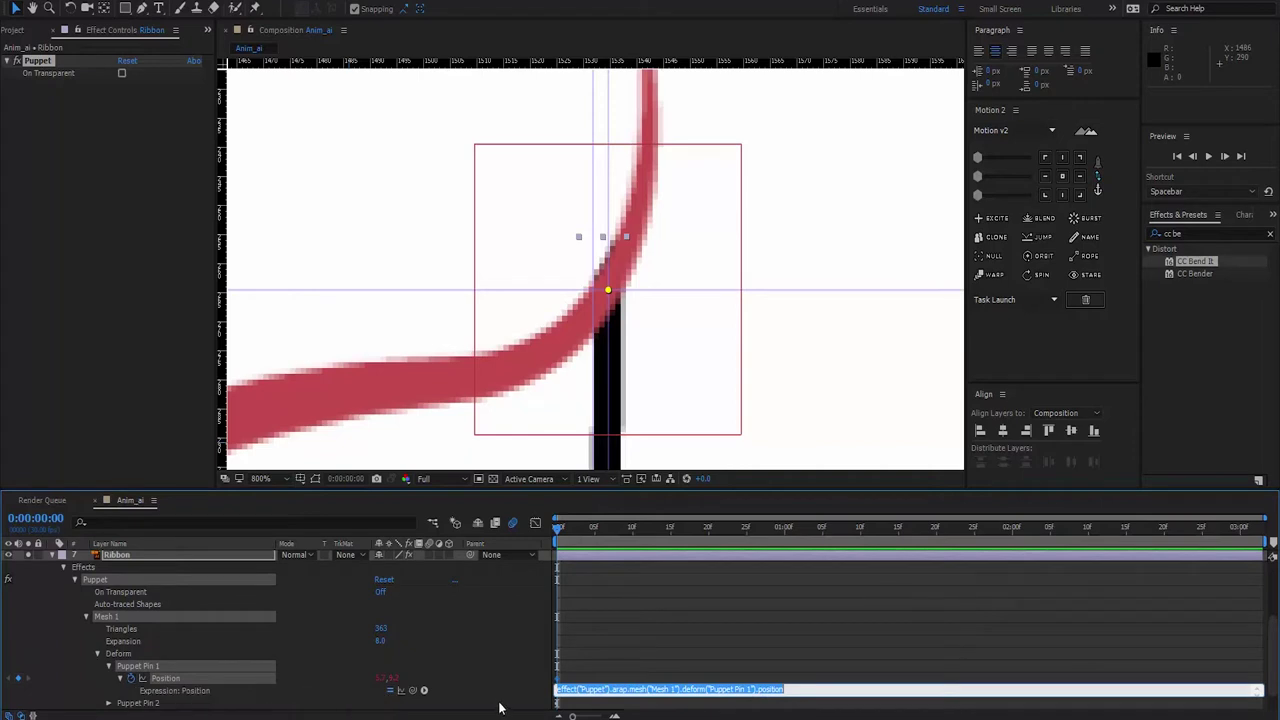
type("value+")
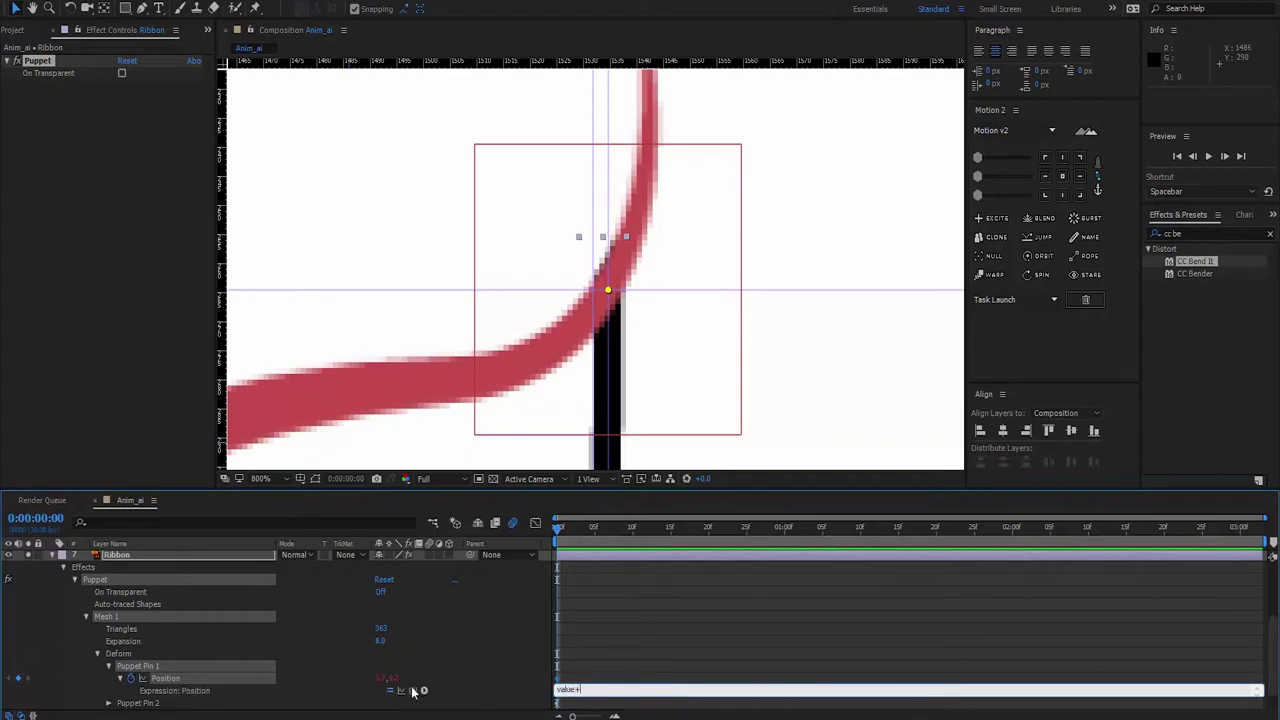
mouse_move(412, 690)
left_mouse_down()
mouse_move(335, 567)
mouse_move(112, 568)
left_mouse_up()
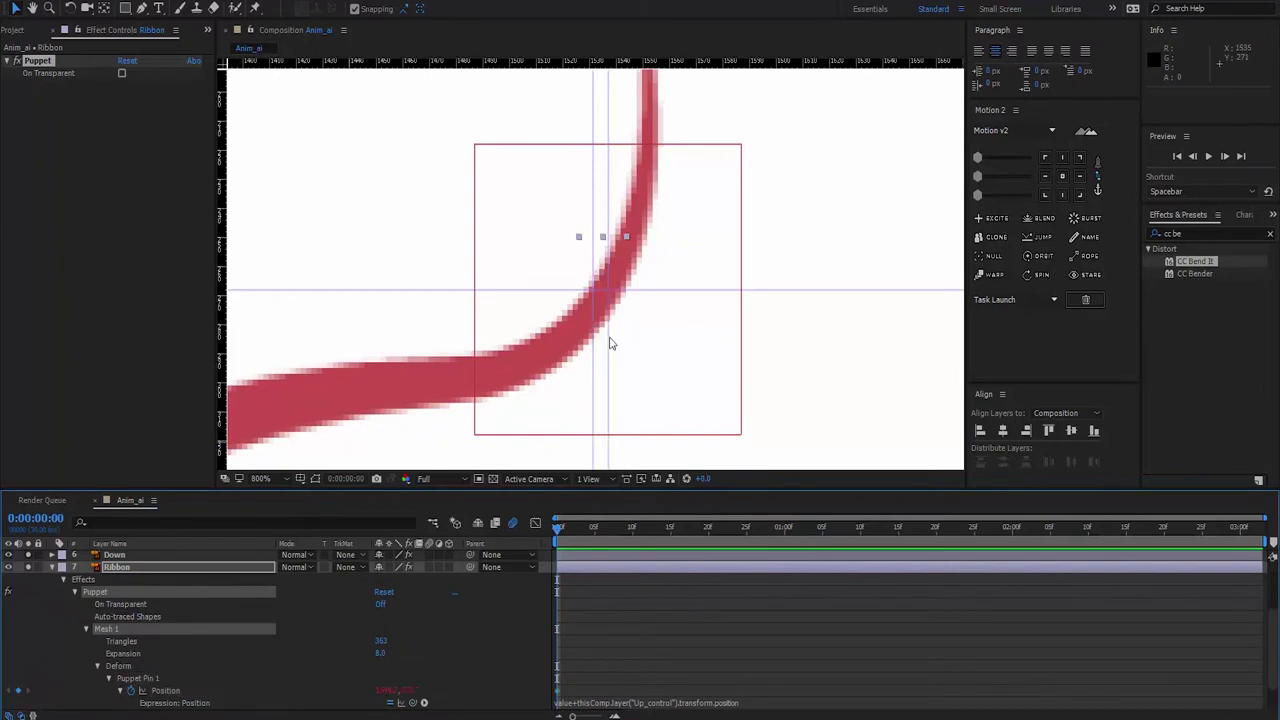
- Scrub Puppet Pin 1's horizontal Position value with its expression temporarily disabled
scroll(609, 342, "down", 12)
scroll(609, 342, "up", 1)
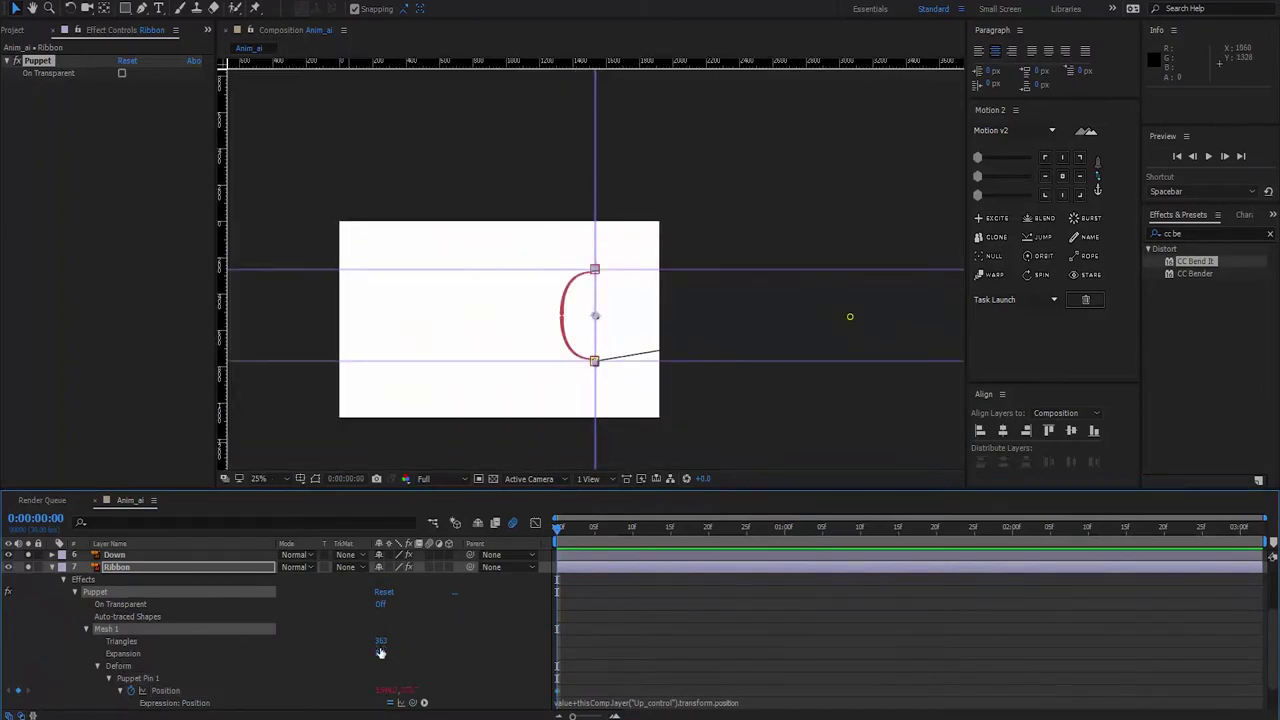
scroll(390, 659, "up", 3)
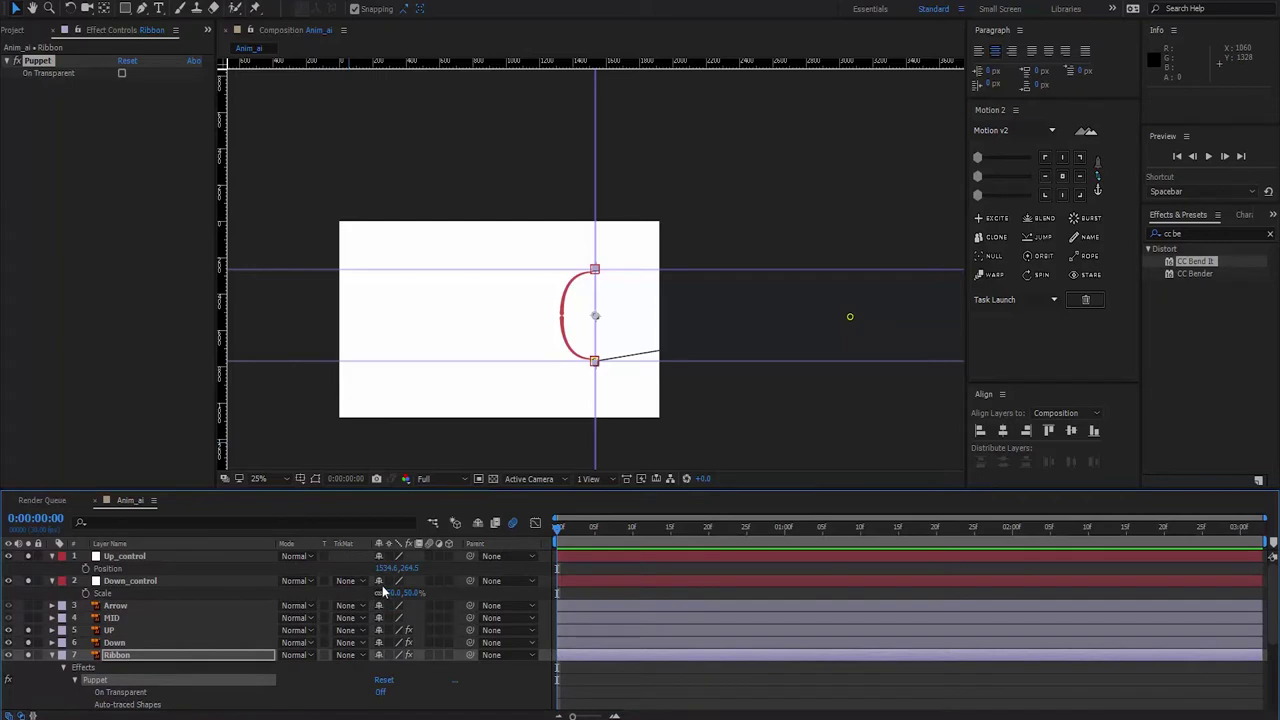
scroll(396, 657, "down", 2)
scroll(398, 653, "down", 1)
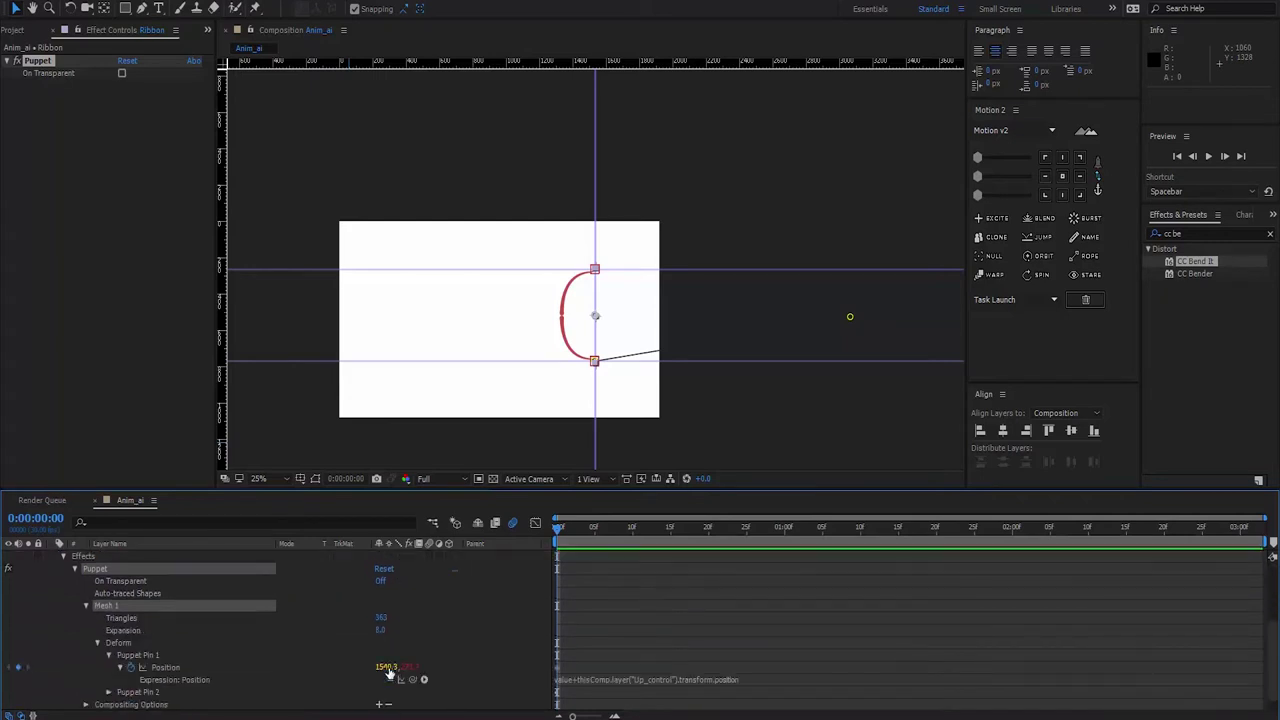
left_click_drag(388, 672, 275, 655)
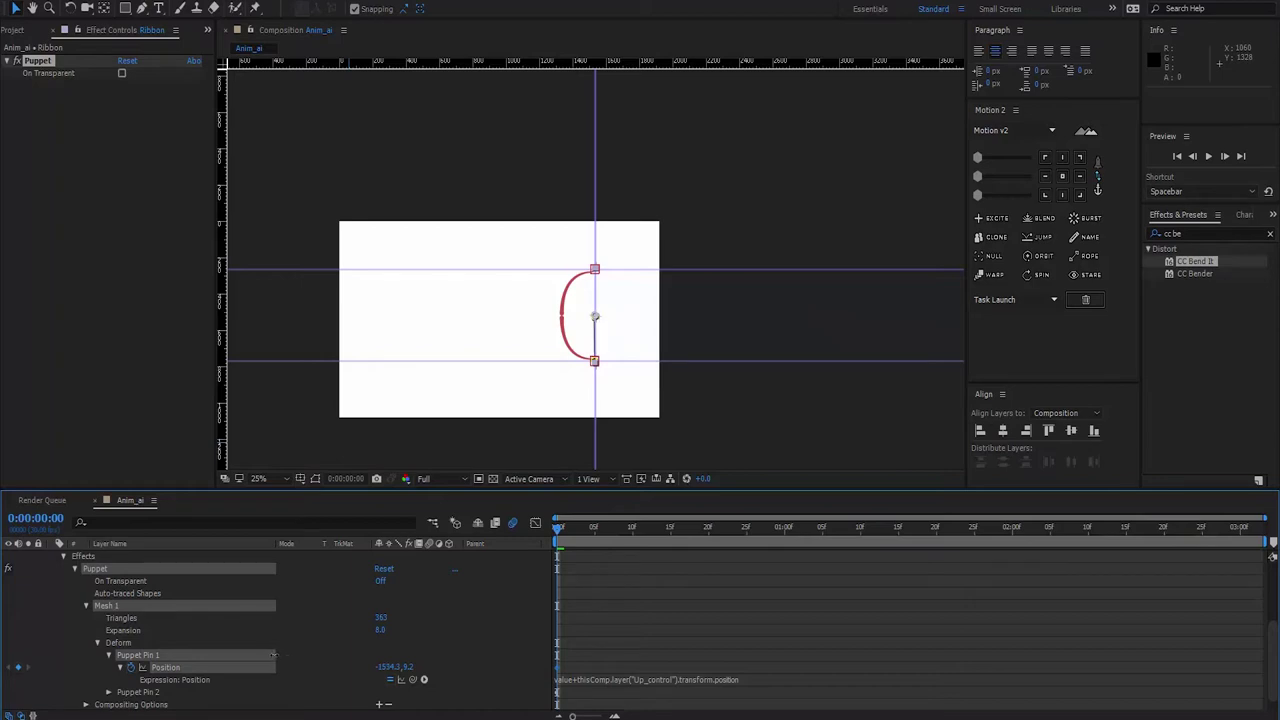
left_click(390, 679)
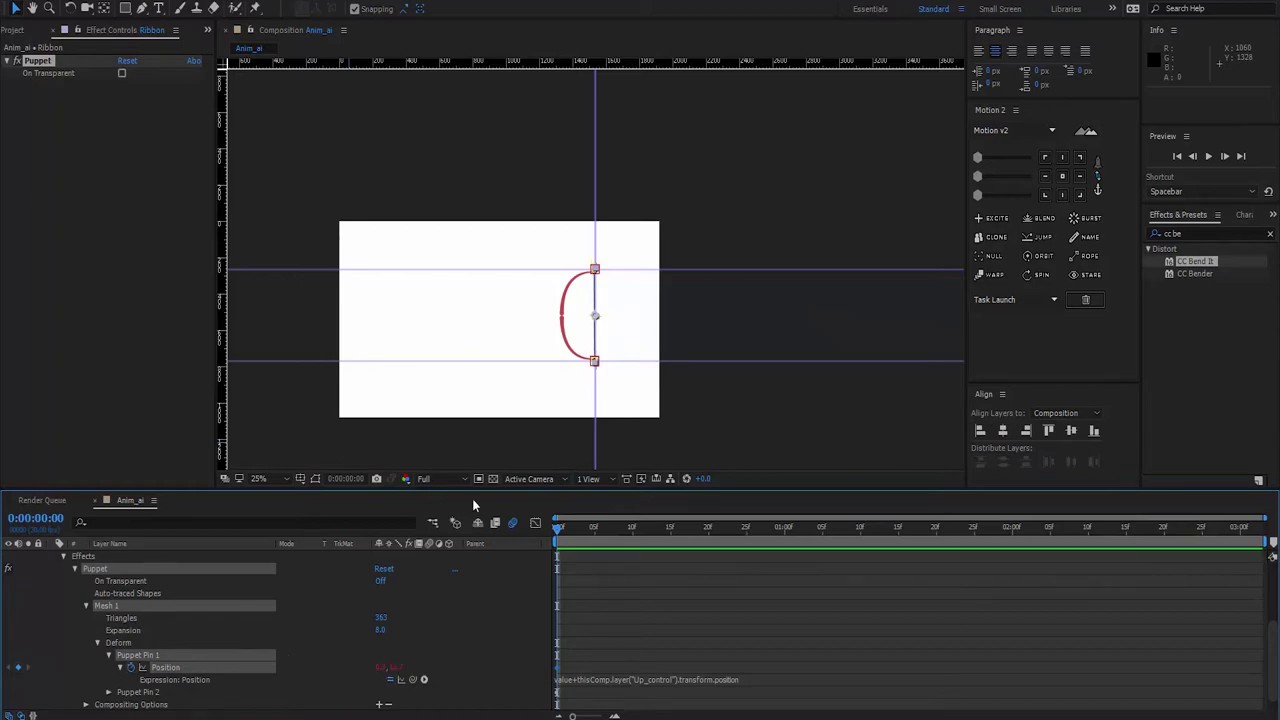
- Re-enable the Up_control link and offset Puppet Pin 1 to -1528.9, -255.3 on the guide crossing
scroll(591, 312, "up", 5)
scroll(591, 308, "up", 2)
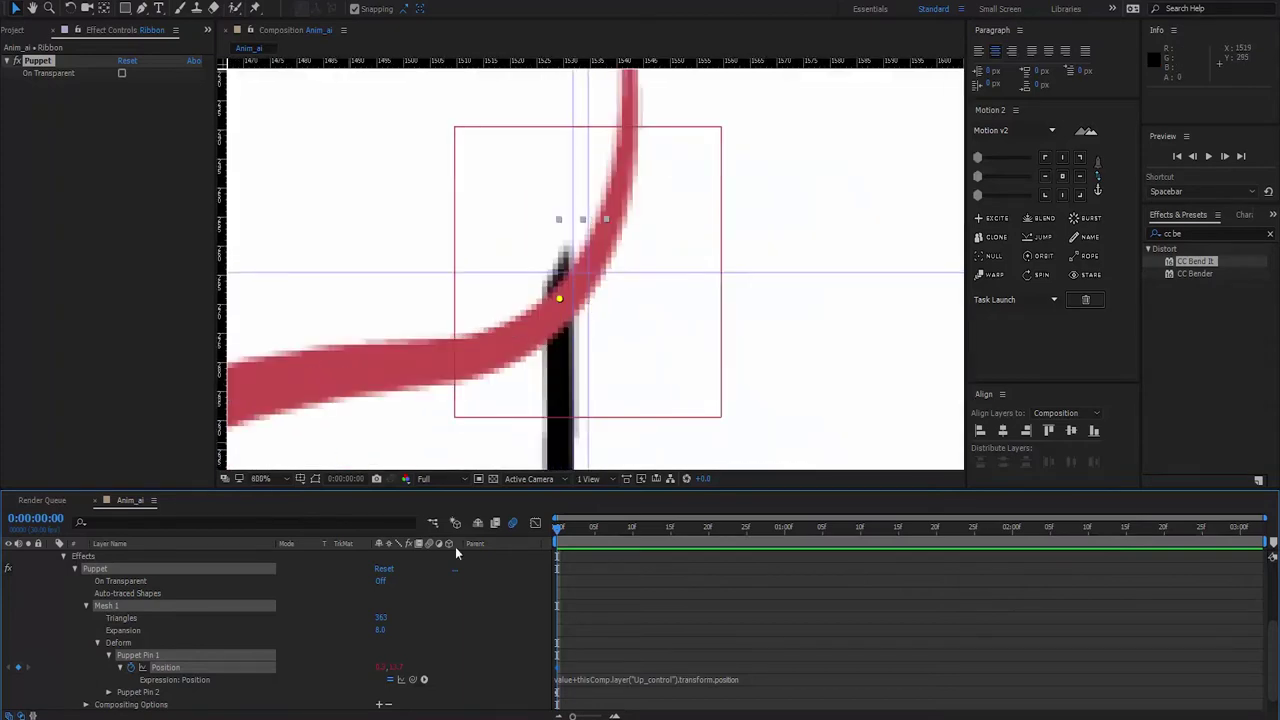
key("period")
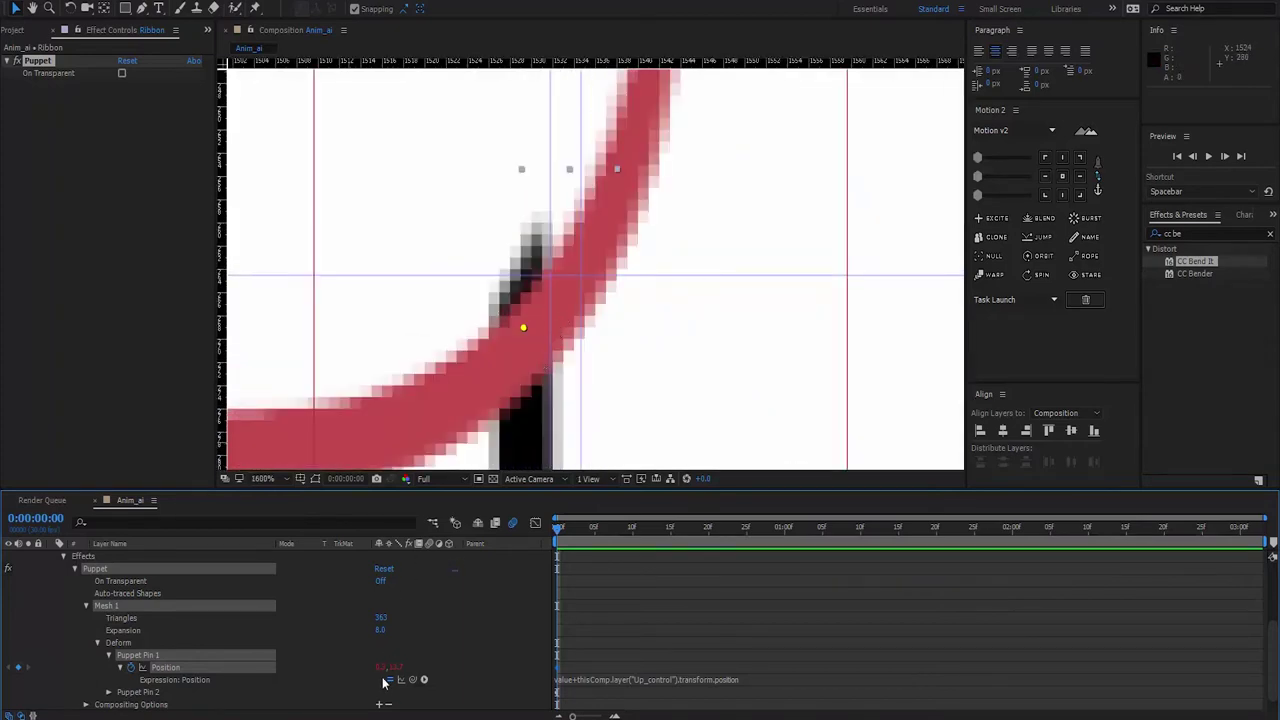
left_click(389, 679)
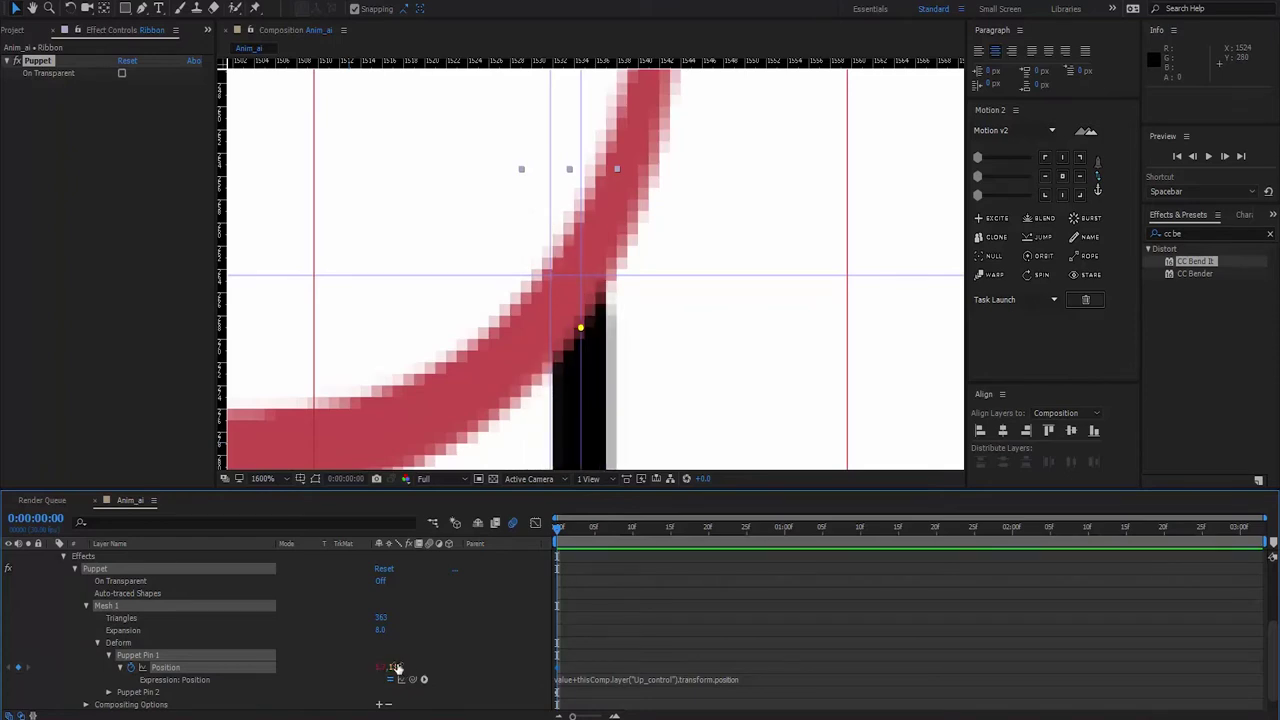
left_click_drag(396, 668, 372, 658)
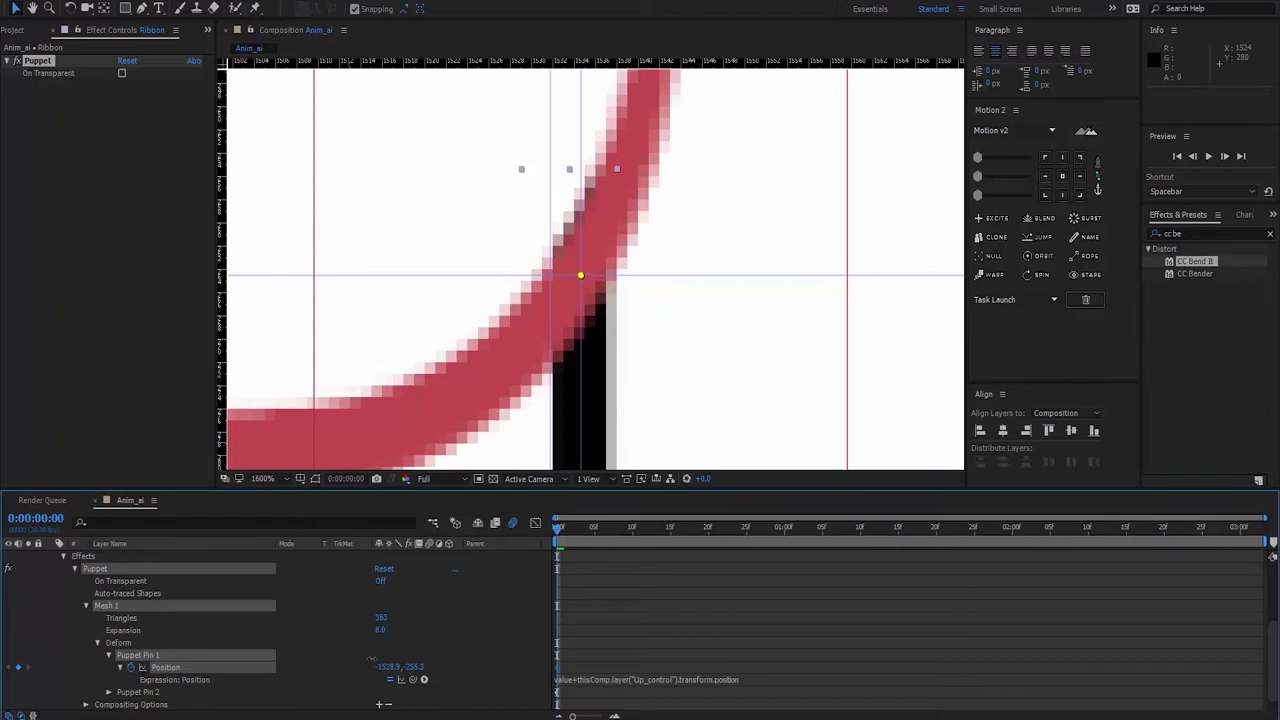
key("comma")
key("comma")
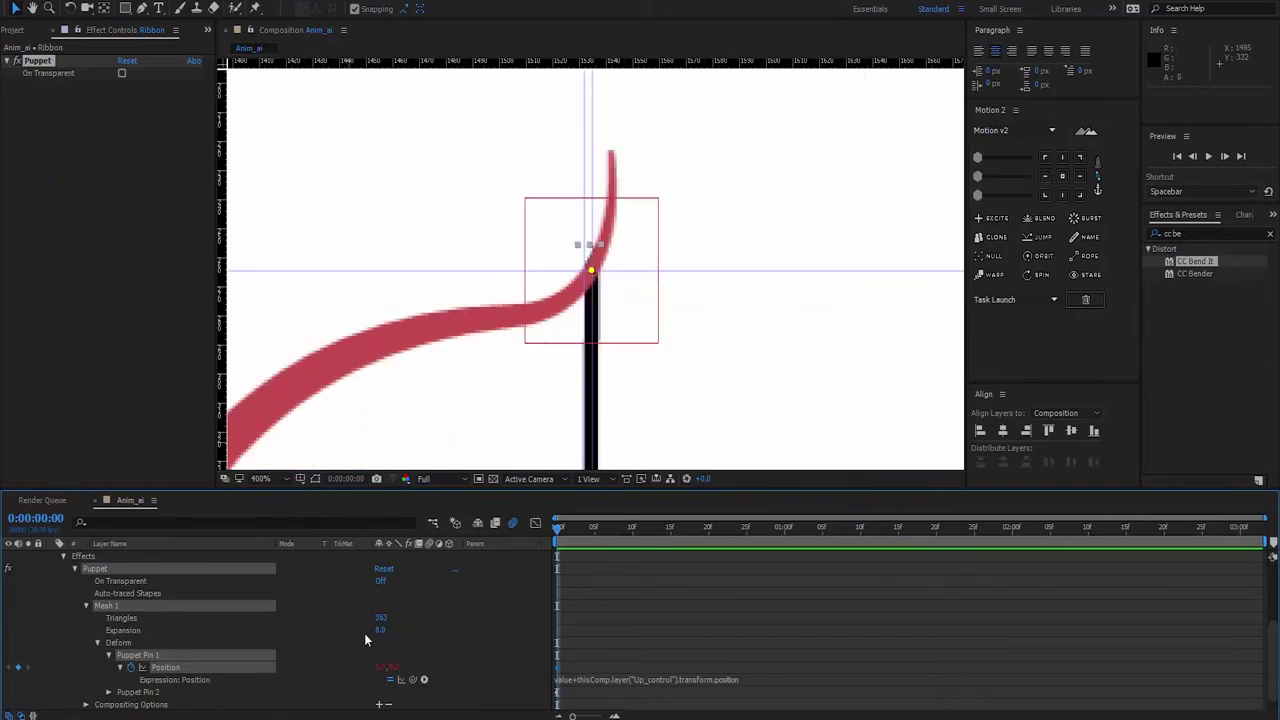
scroll(364, 633, "up", 5)
- Move Up_control's Position to 1534.6, 264.5
left_click(107, 568)
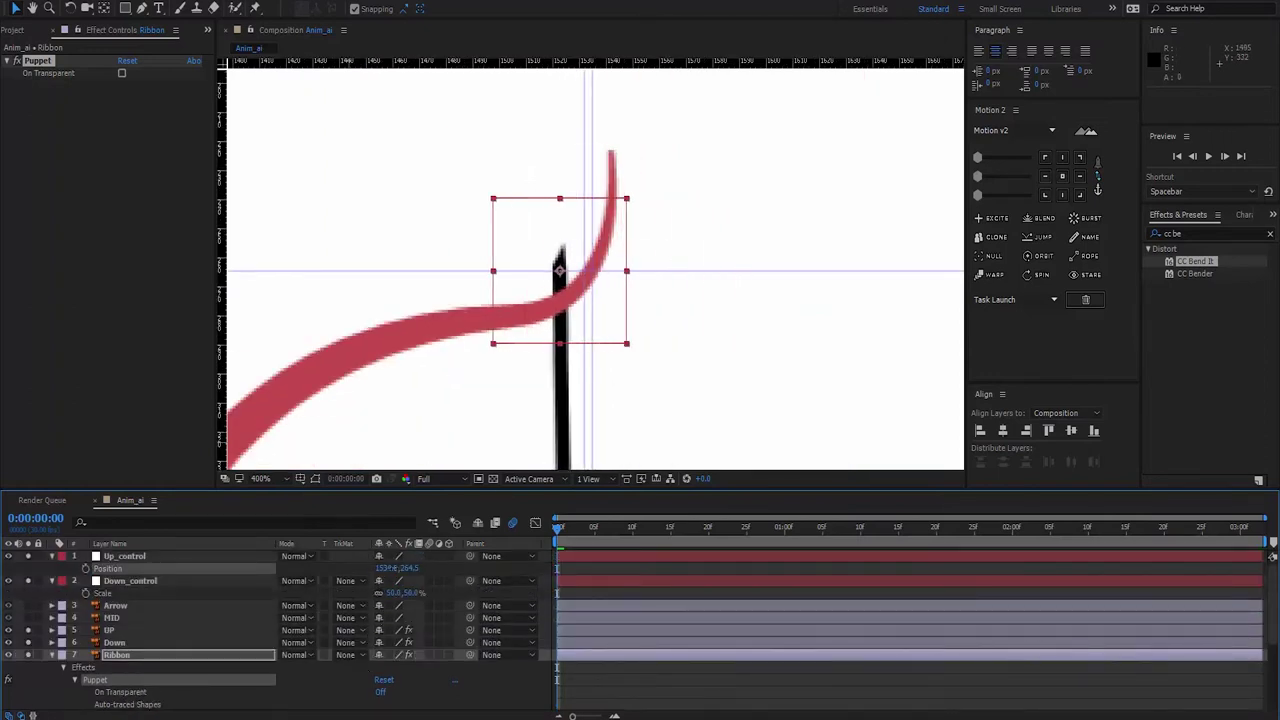
left_click_drag(384, 568, 458, 470)
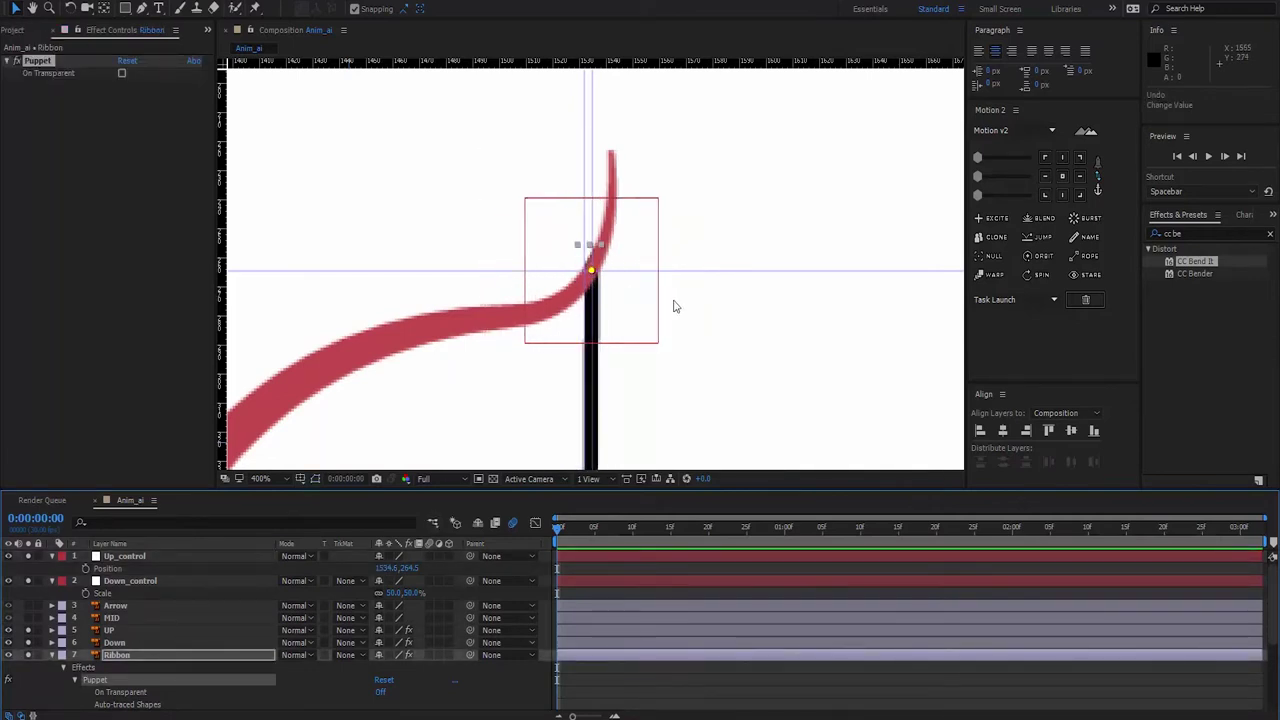
scroll(673, 306, "down", 2)
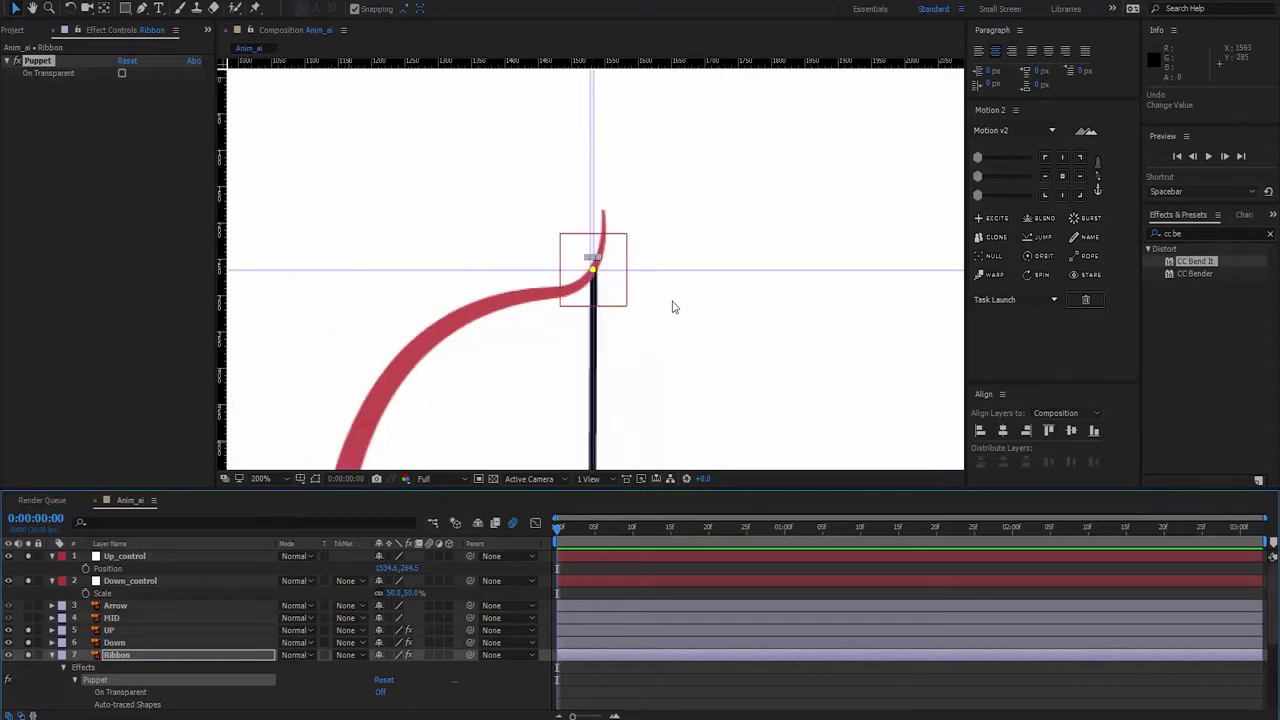
scroll(674, 303, "down", 2)
scroll(666, 374, "down", 3)
scroll(667, 360, "down", 2)
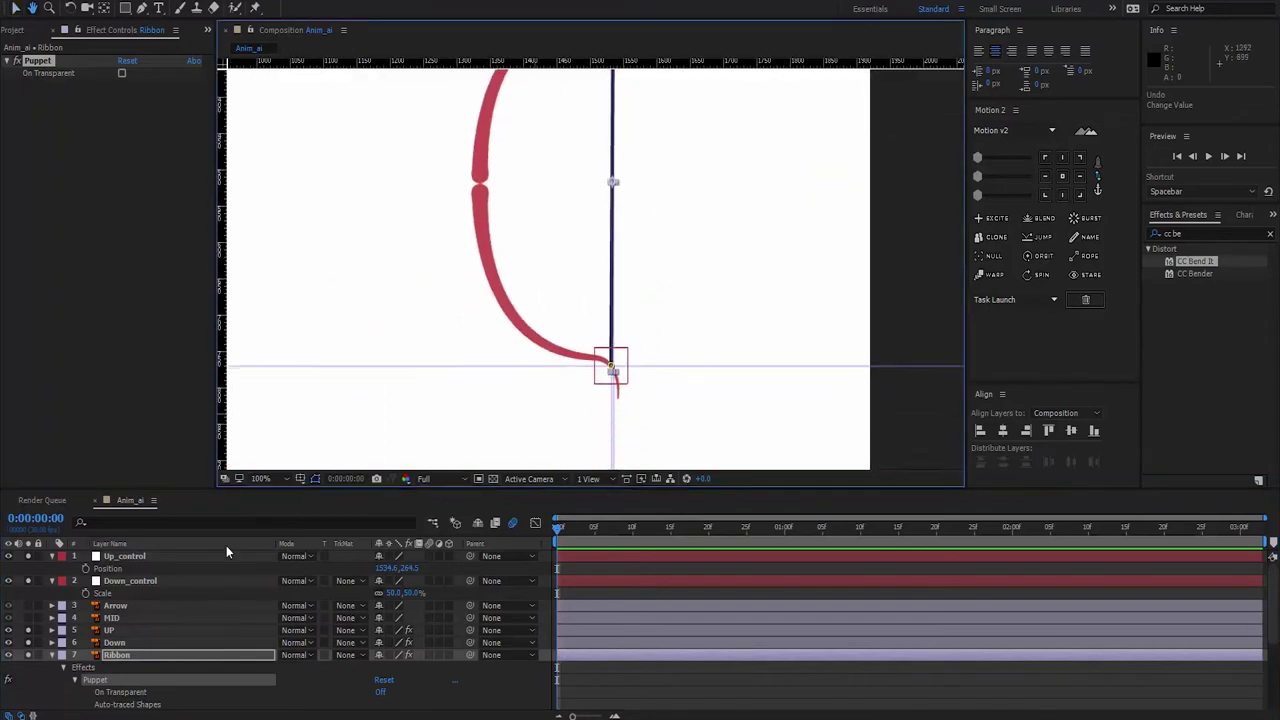
- Collapse Up_control, select Down_control, and expand the Ribbon's Puppet Pin 2
left_click(52, 557)
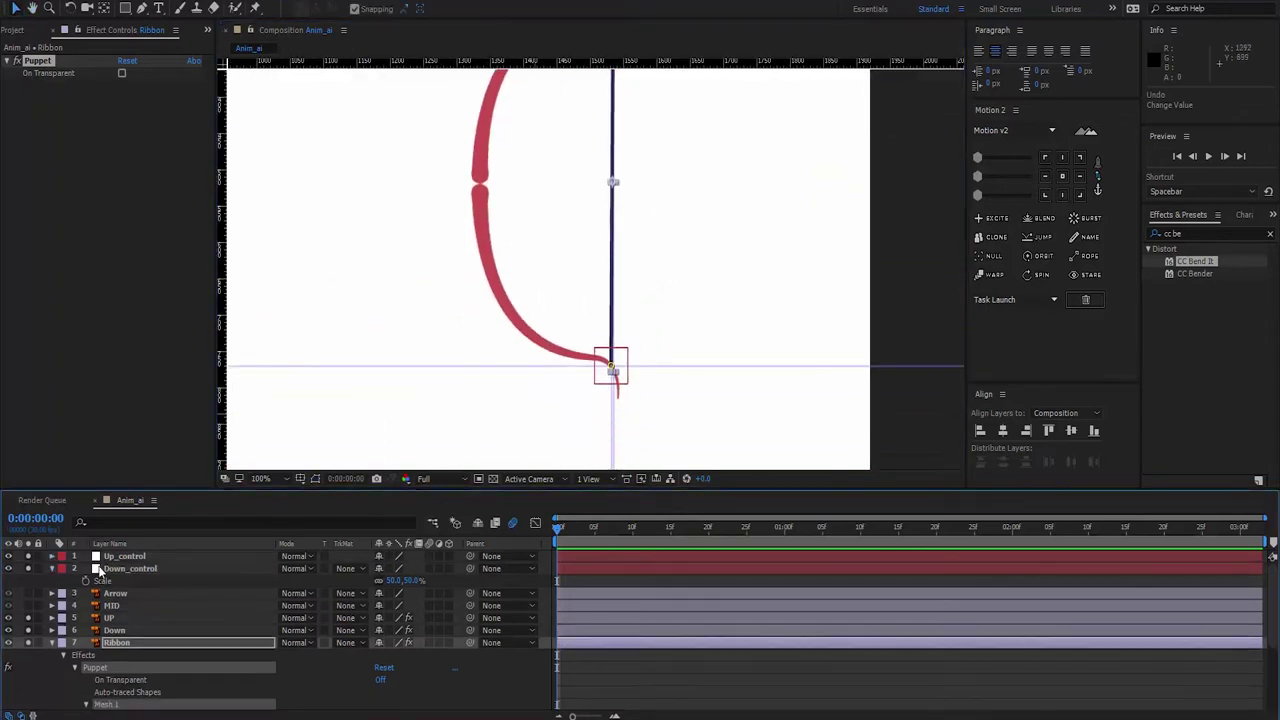
left_click(118, 569)
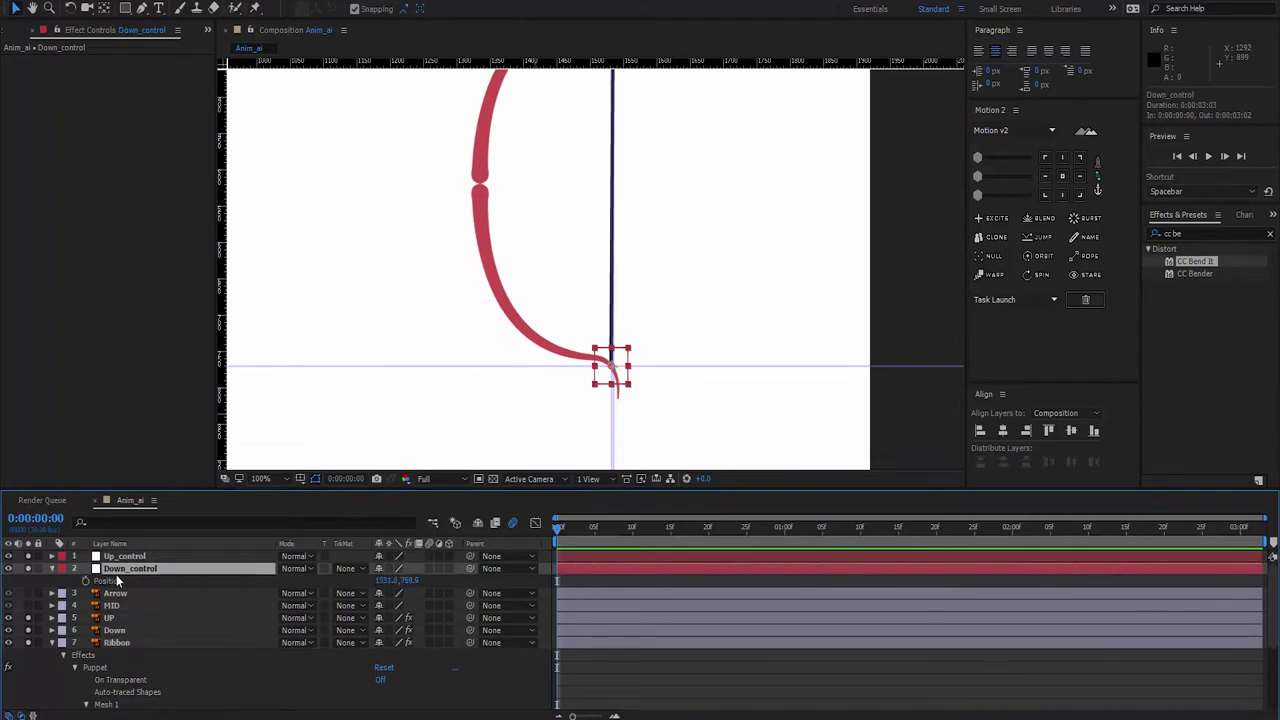
scroll(152, 681, "down", 2)
scroll(152, 681, "down", 2)
scroll(152, 681, "down", 1)
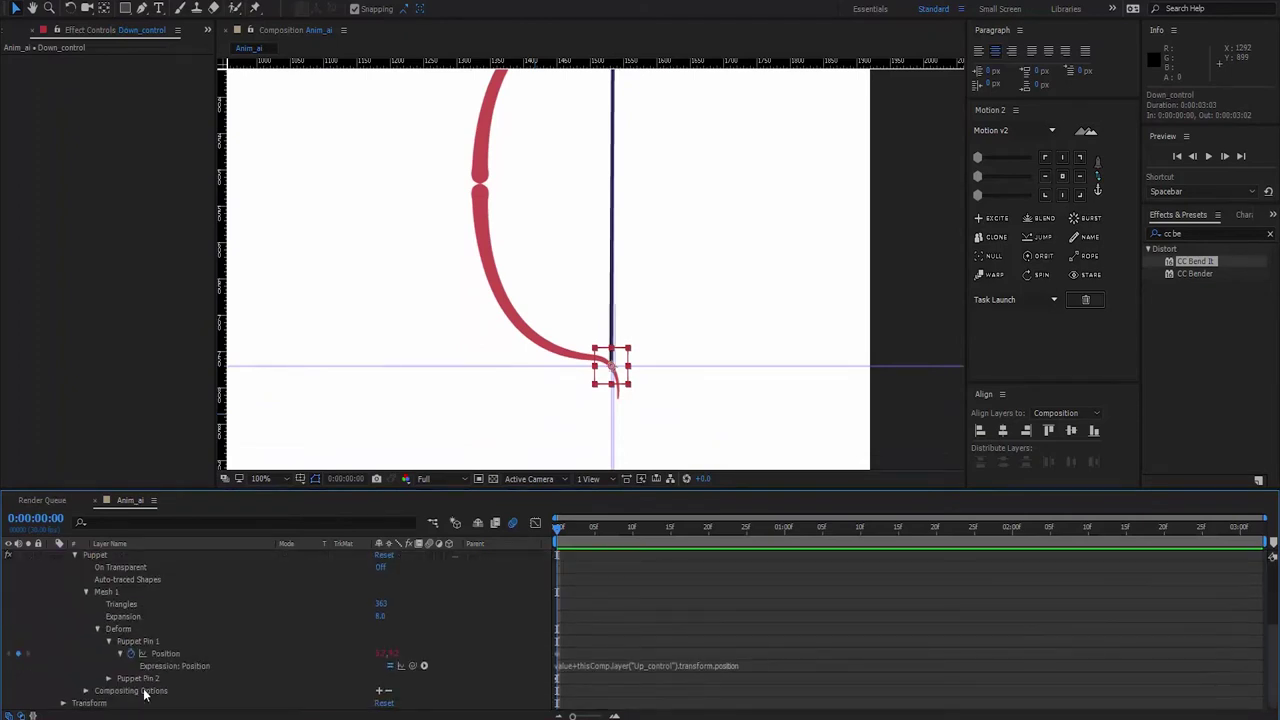
left_click(109, 679)
scroll(97, 688, "down", 1)
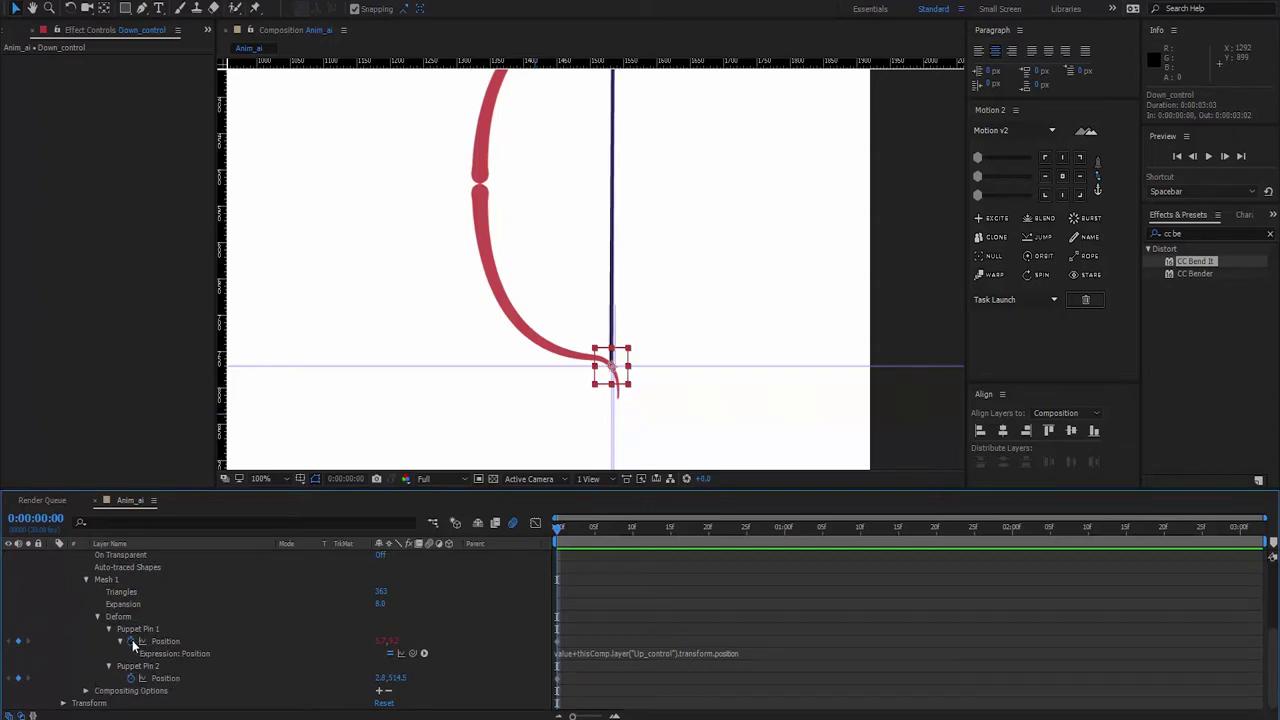
- Give Puppet Pin 2's Position the expression value+thisComp.layer("Down_control").transform.position
left_click(132, 640)
left_click(136, 680)
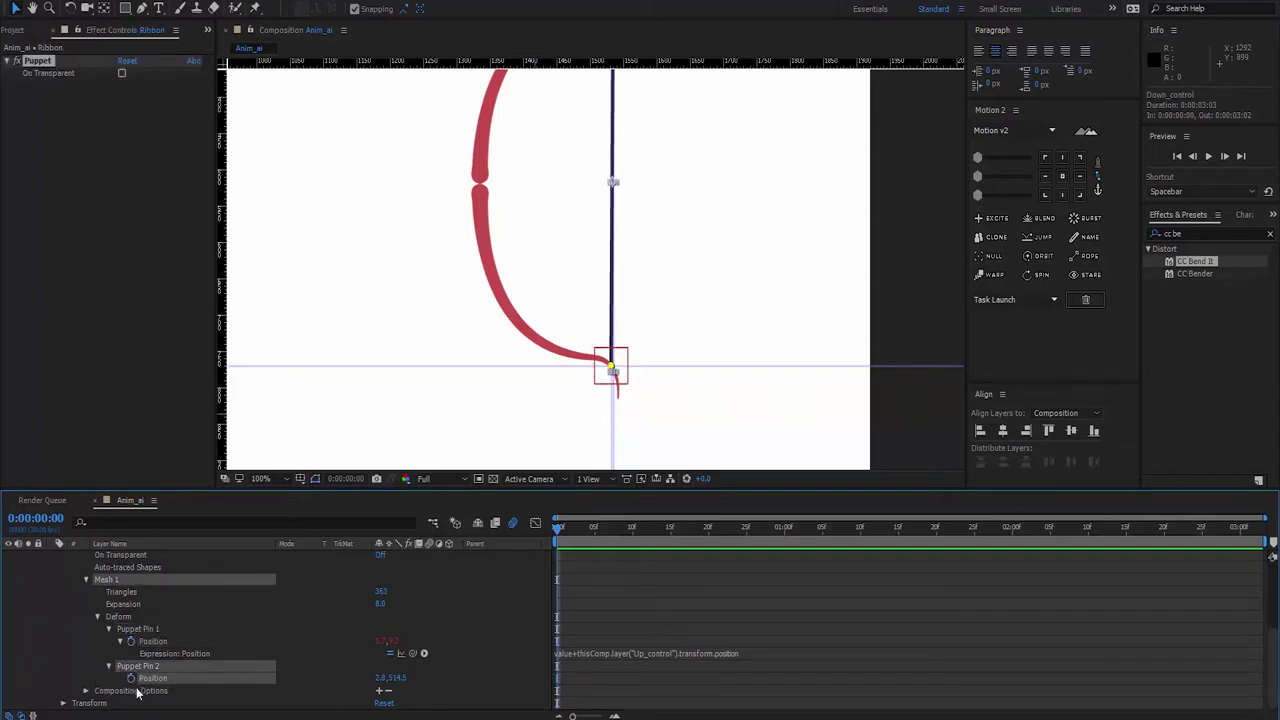
left_click(130, 679, "alt")
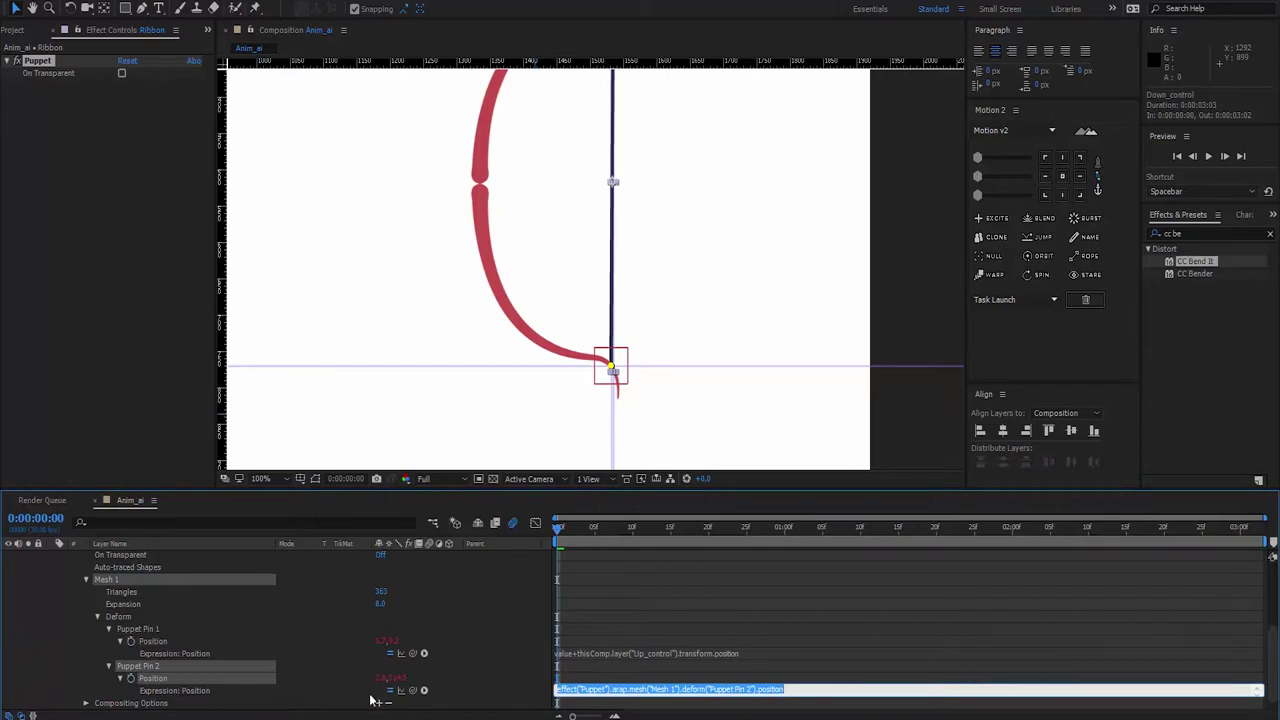
type("value+")
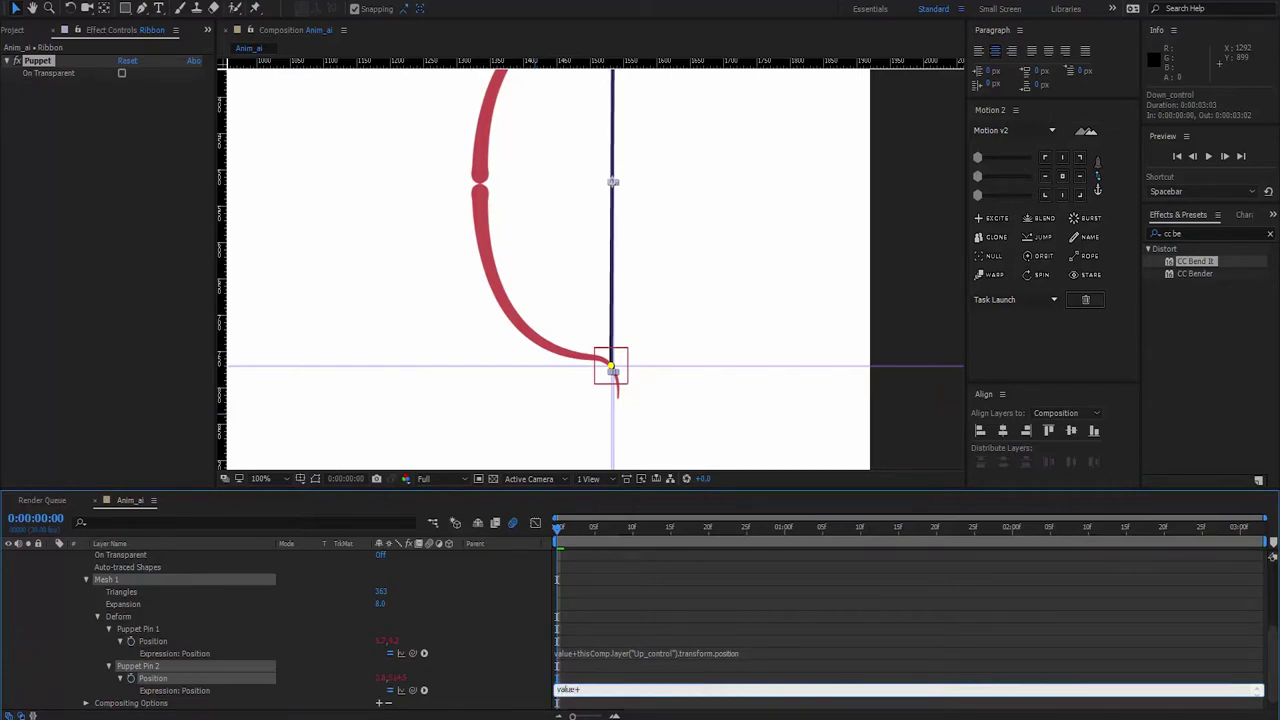
left_click_drag(415, 695, 297, 592)
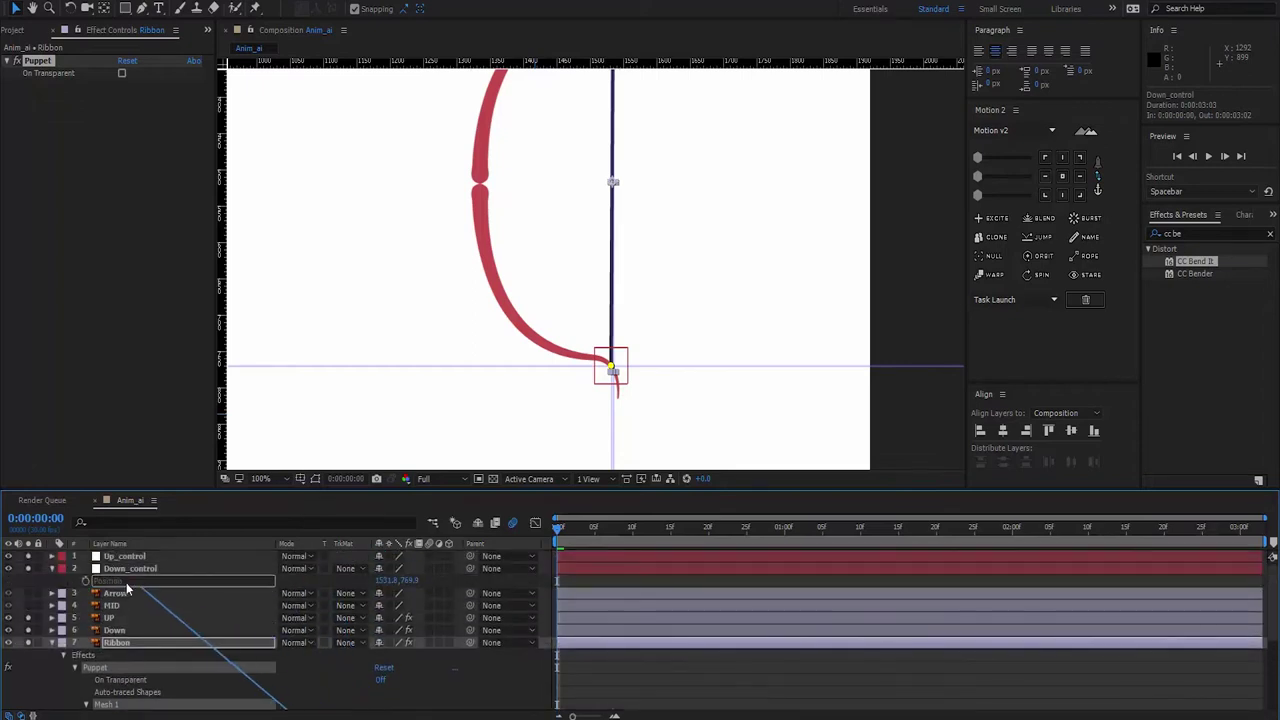
left_click_drag(297, 592, 126, 582)
scroll(444, 615, "down", 1)
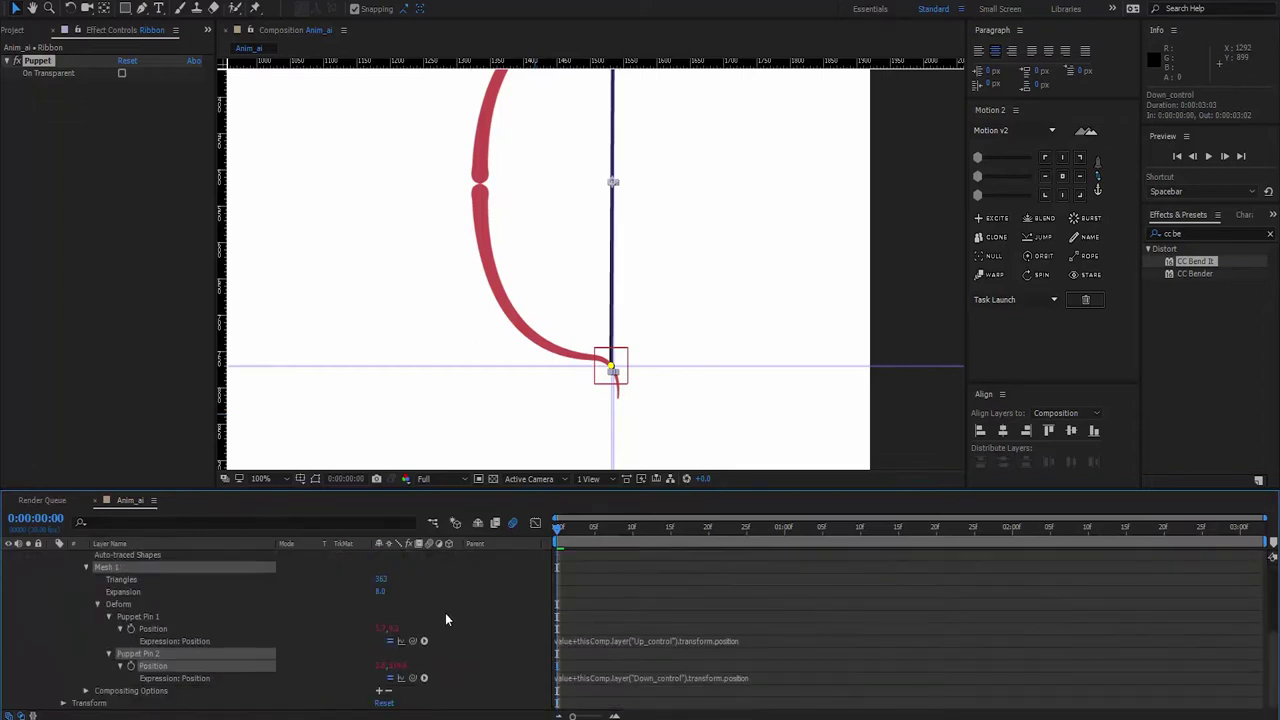
left_click(472, 612)
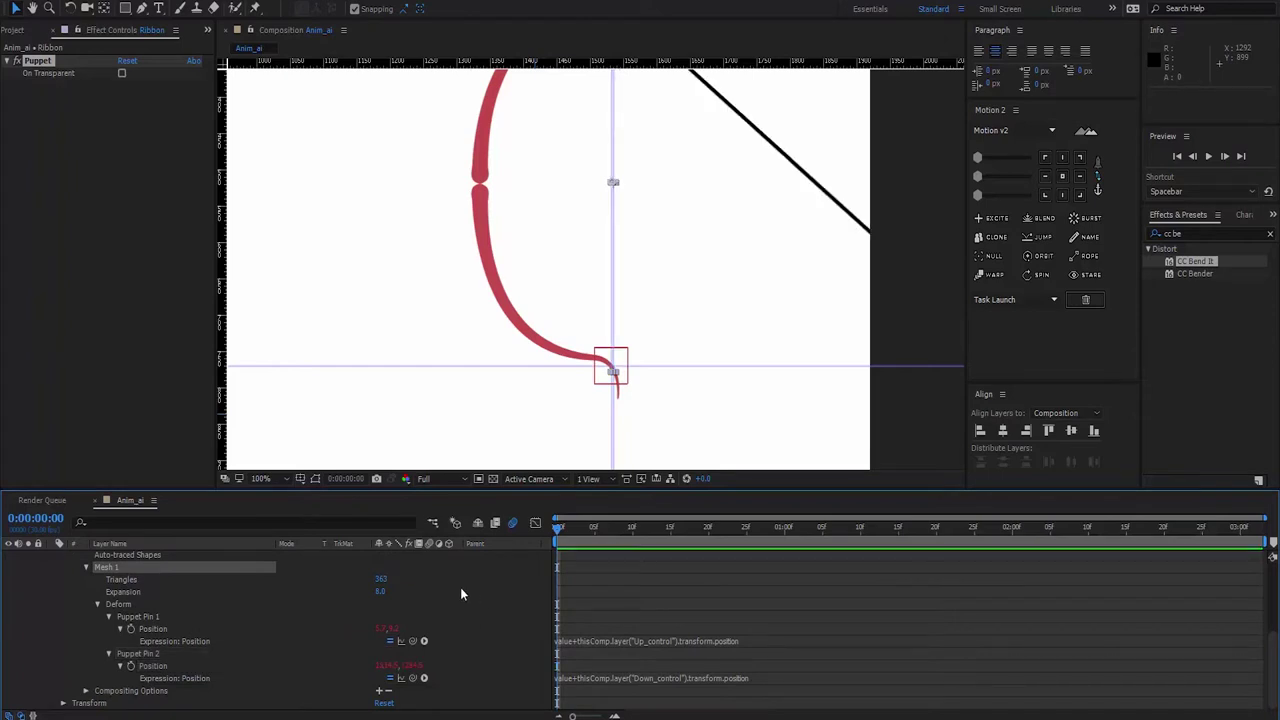
- Offset Puppet Pin 2 to about -1527.2, -225.5 and preview the bow animation
left_click_drag(384, 665, 270, 654)
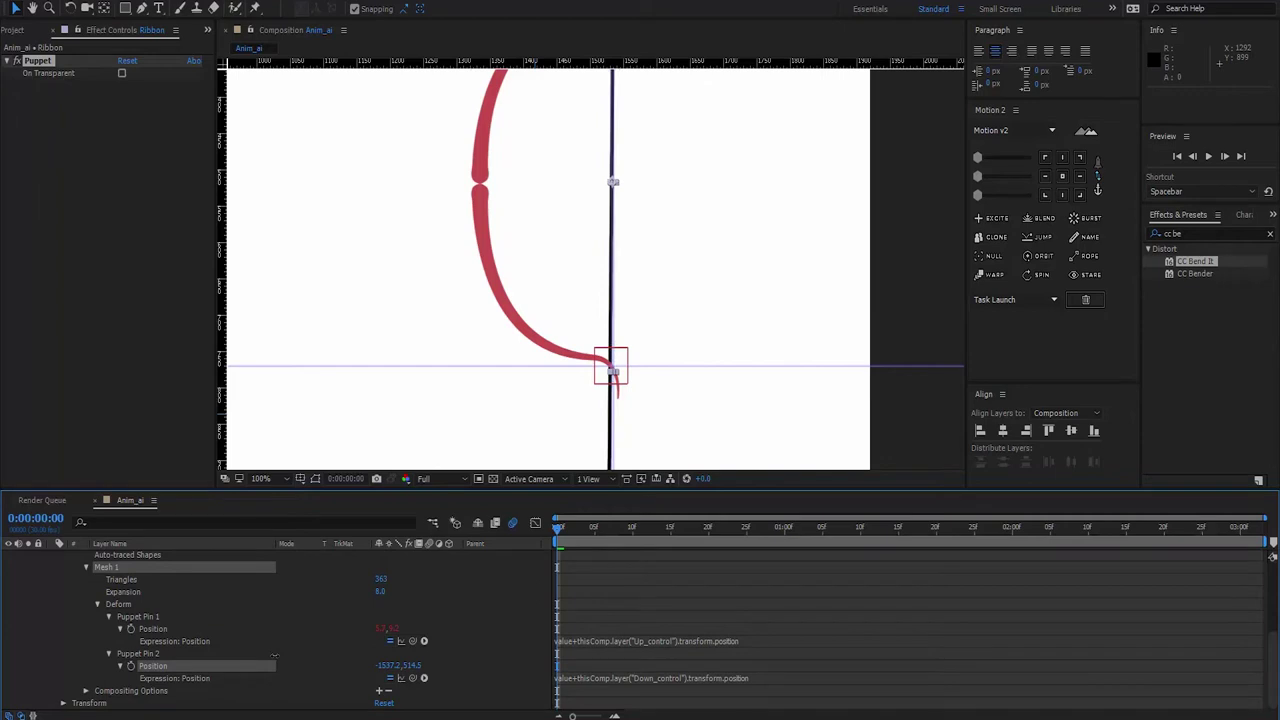
left_click_drag(404, 666, 360, 658)
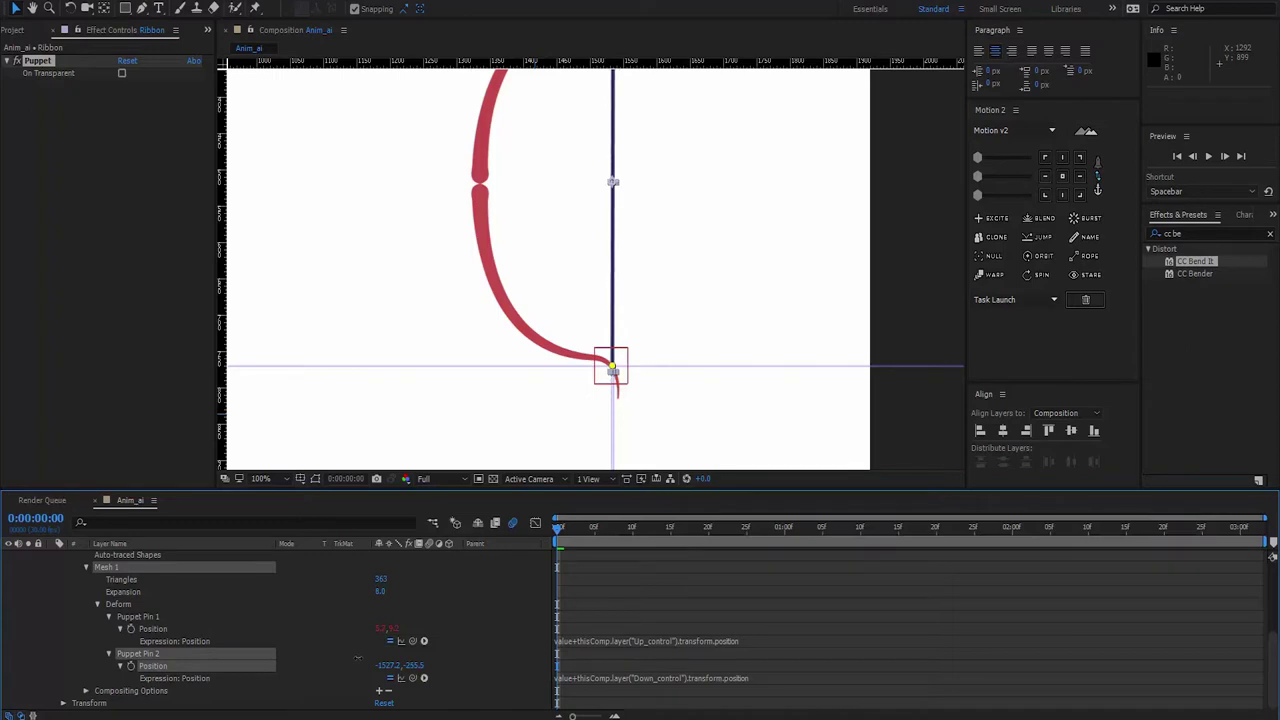
scroll(600, 415, "up", 1)
key("space")
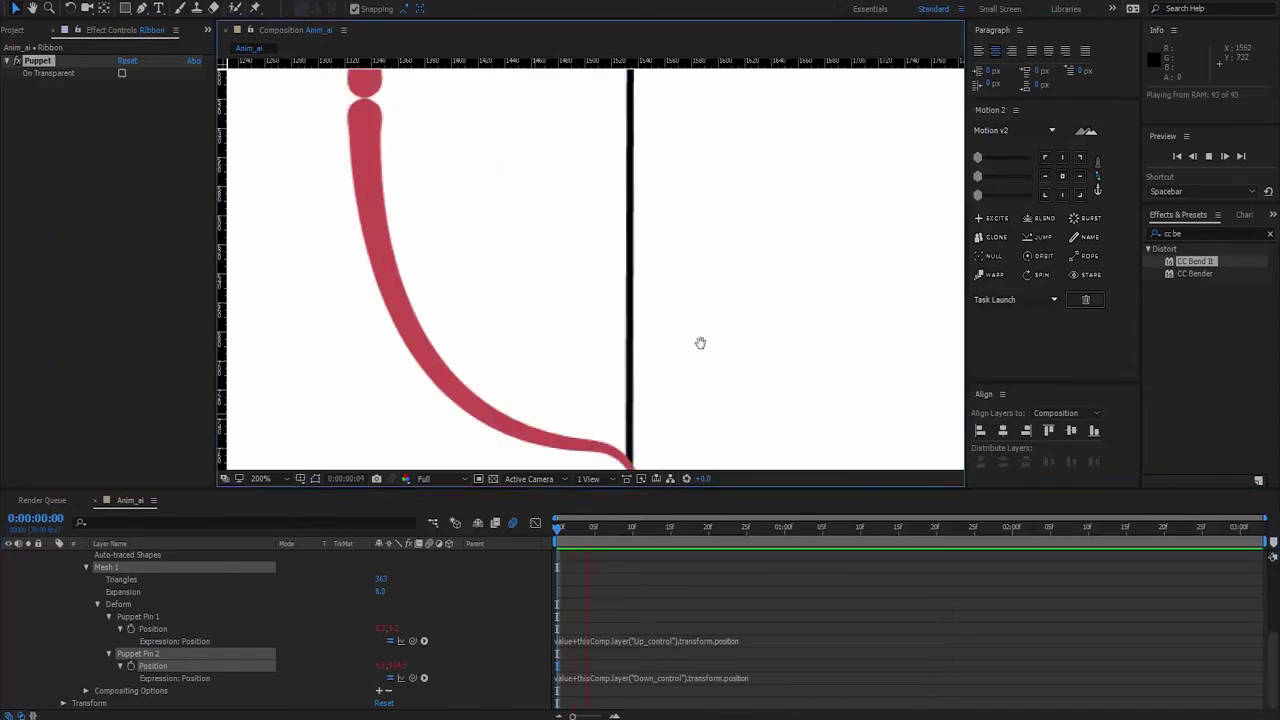
left_click(631, 531)
- Fine-tune Puppet Pin 2 to about -1529, -255 so the limb tip meets the string's bottom end
scroll(640, 320, "up", 1)
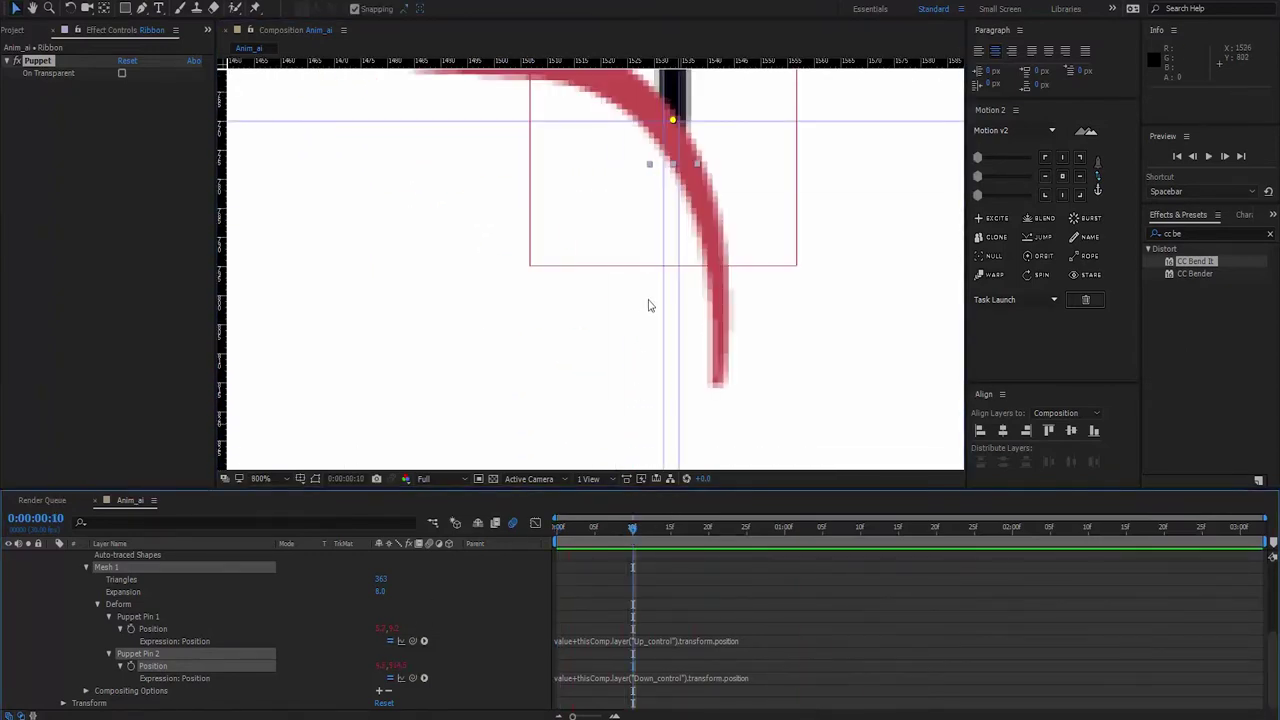
scroll(640, 325, "up", 1)
scroll(648, 330, "up", 1)
scroll(648, 336, "up", 1)
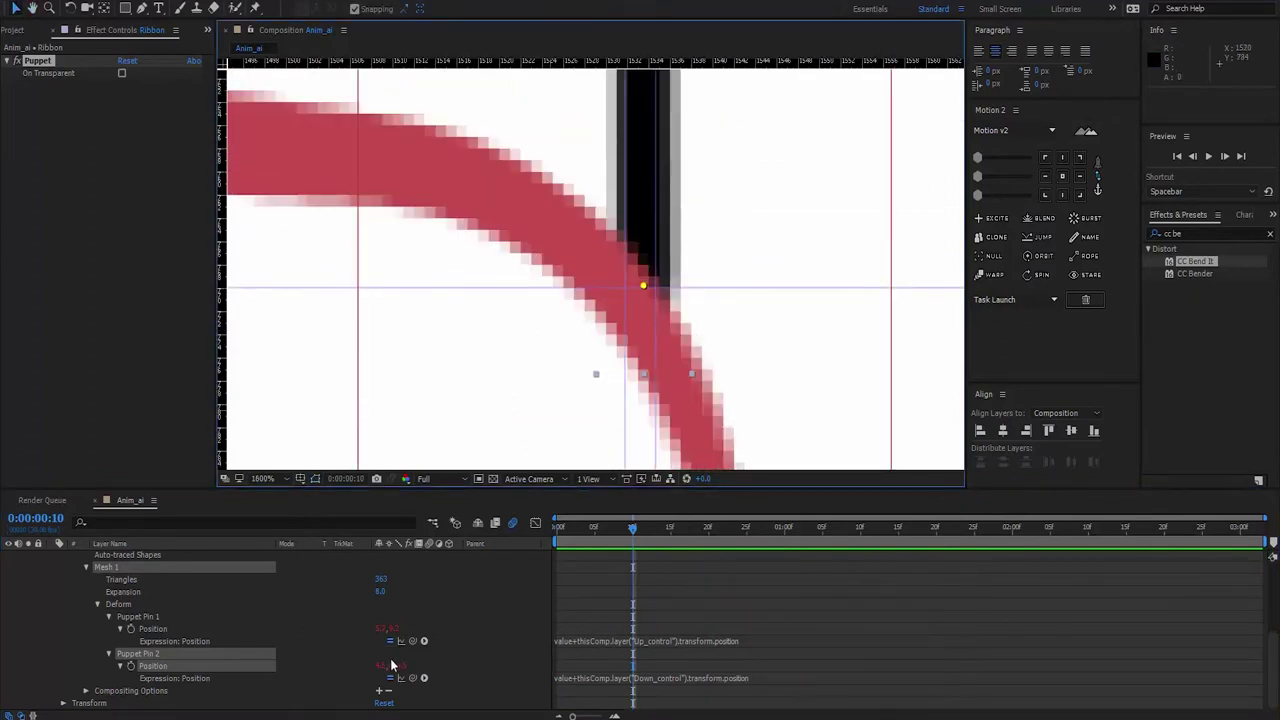
left_click_drag(388, 665, 369, 664)
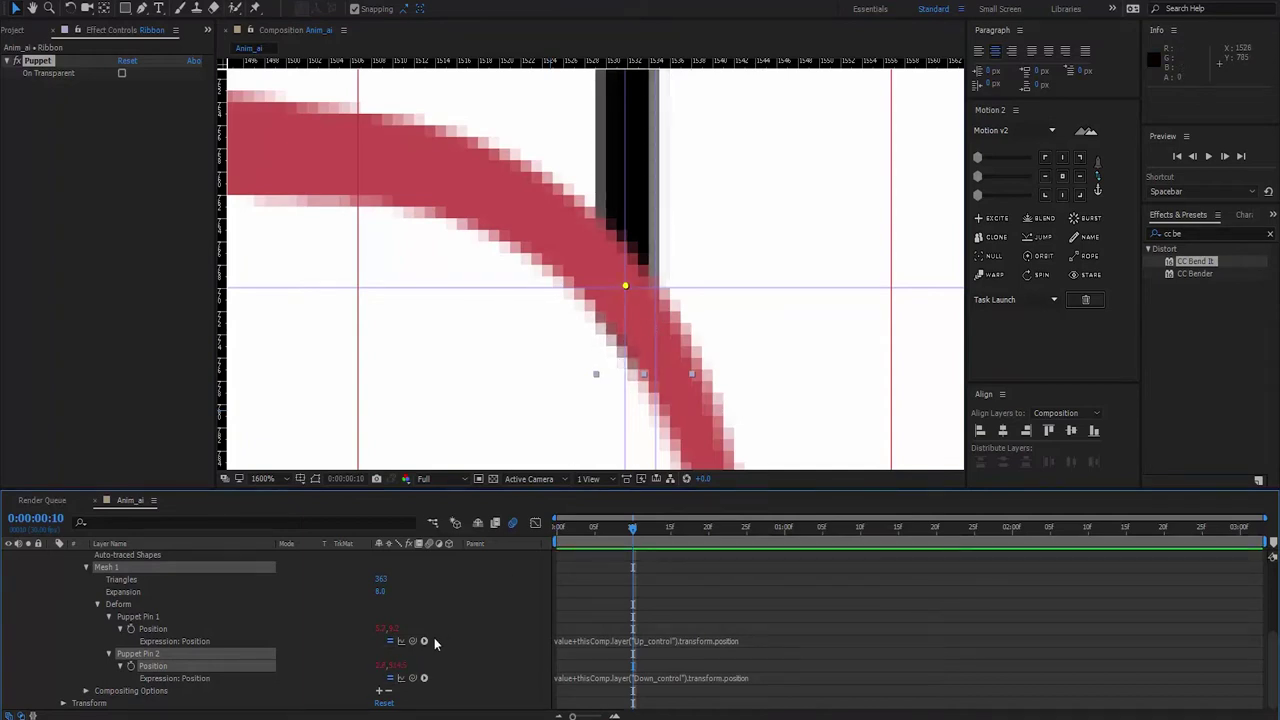
left_click(398, 667)
left_click_drag(400, 668, 400, 668)
scroll(580, 296, "down", 1)
scroll(578, 300, "down", 6)
scroll(578, 302, "down", 1)
- Collapse the Ribbon layer's properties and lock the layer
scroll(578, 302, "up", 4)
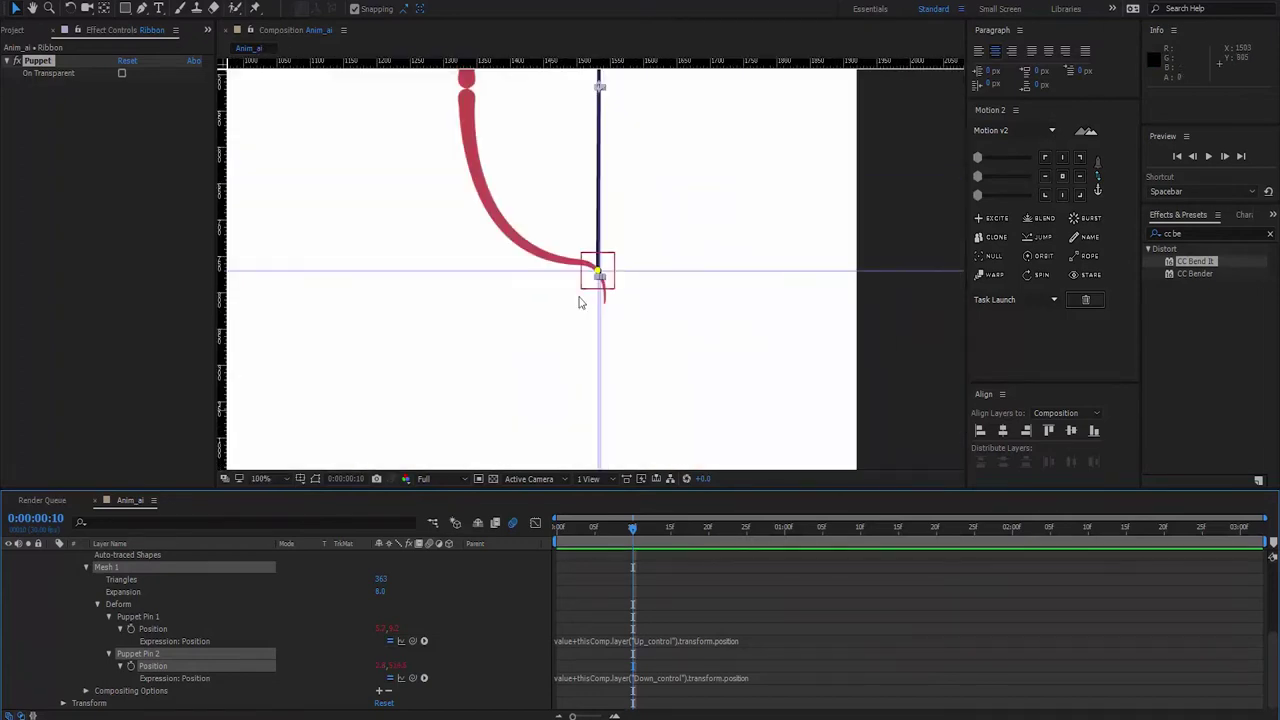
scroll(578, 304, "down", 2)
scroll(100, 600, "up", 4)
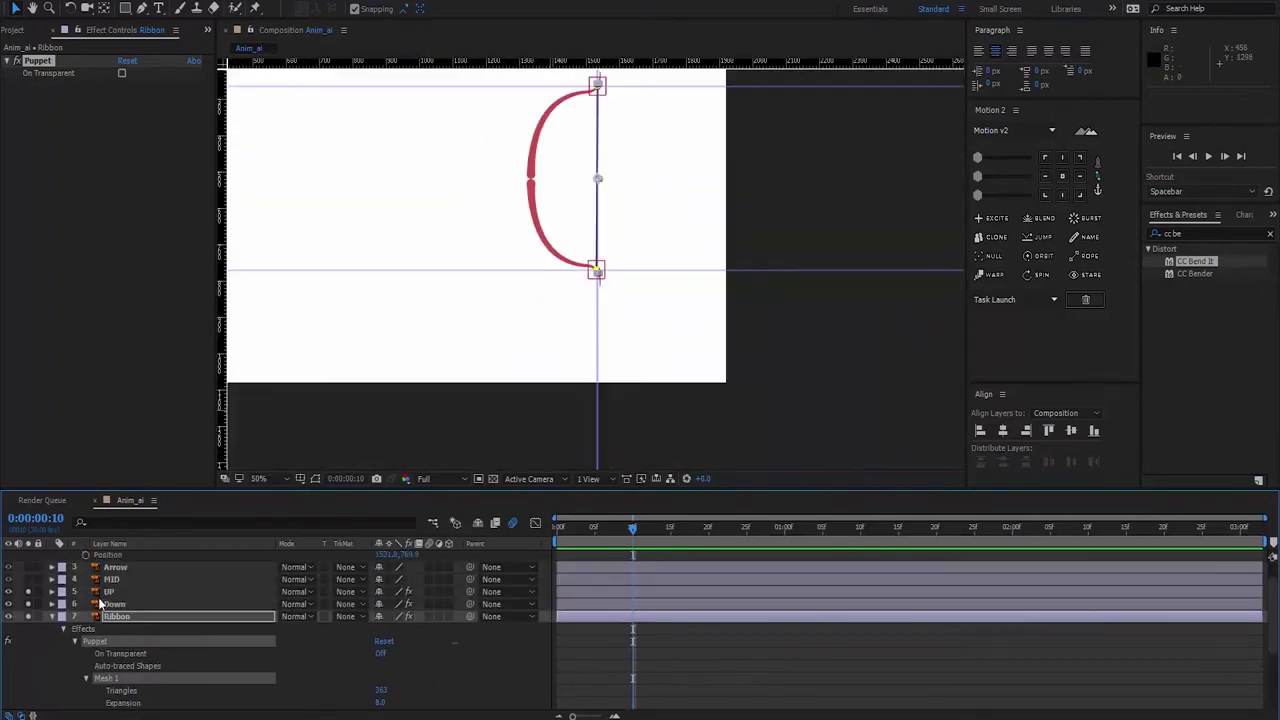
scroll(100, 600, "up", 1)
left_click(52, 643)
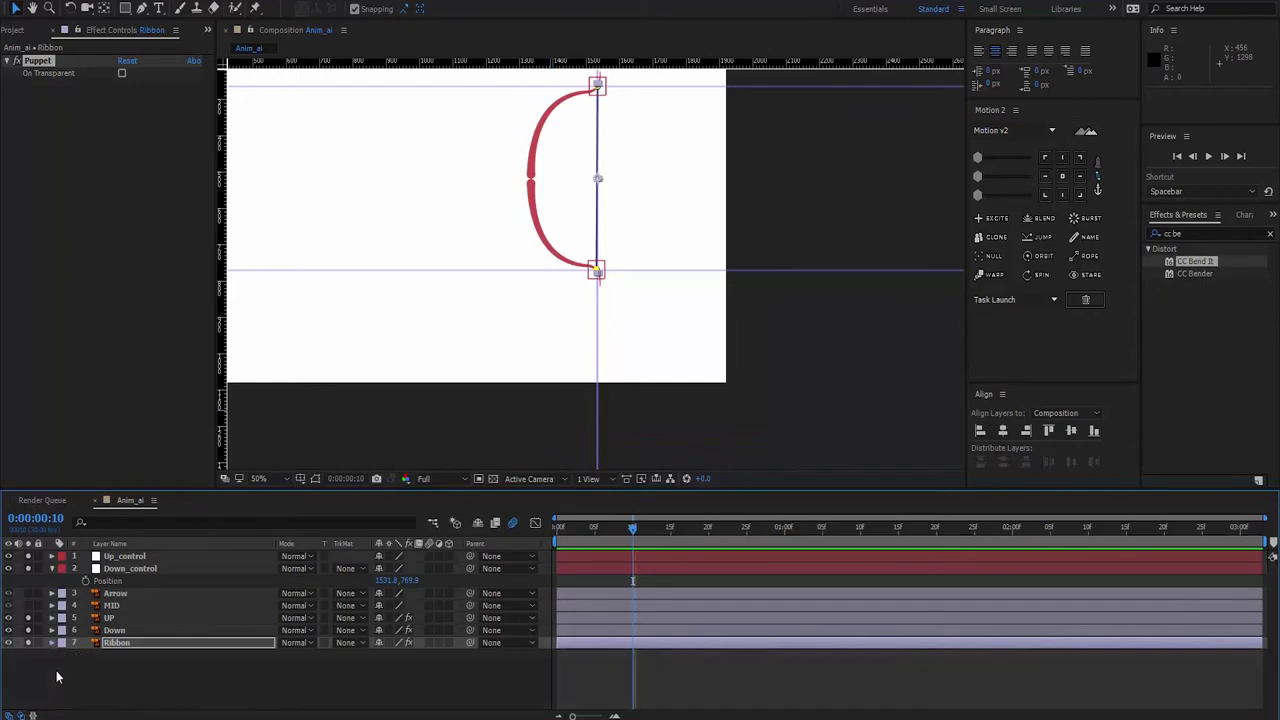
left_click(38, 642)
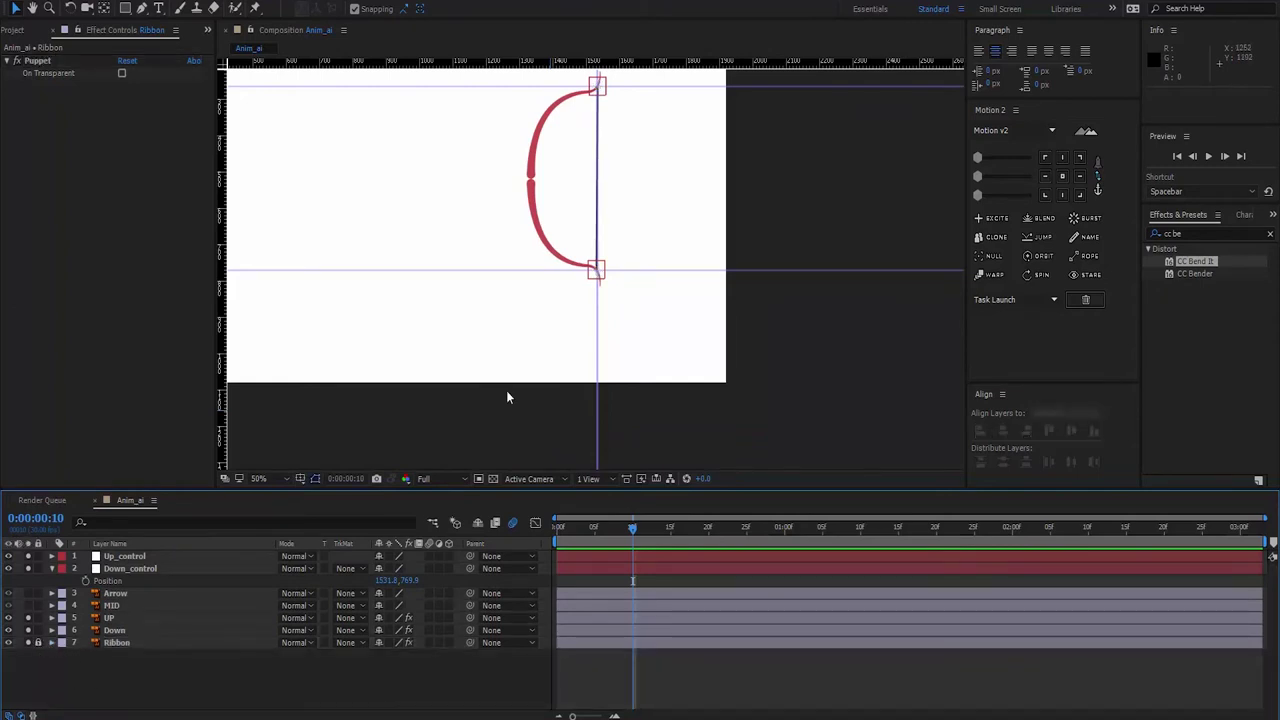
- Shift both control nulls onto the bow tips, then deselect them and recentre the view
left_click(126, 557)
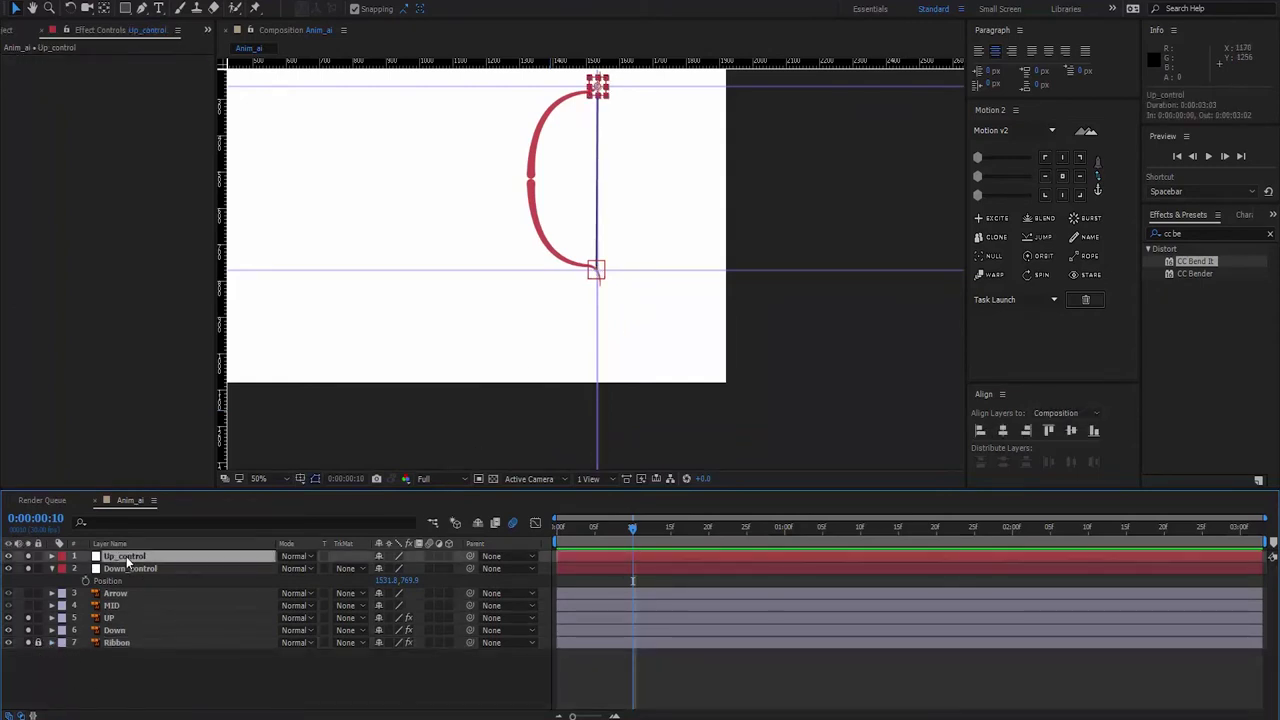
key("p")
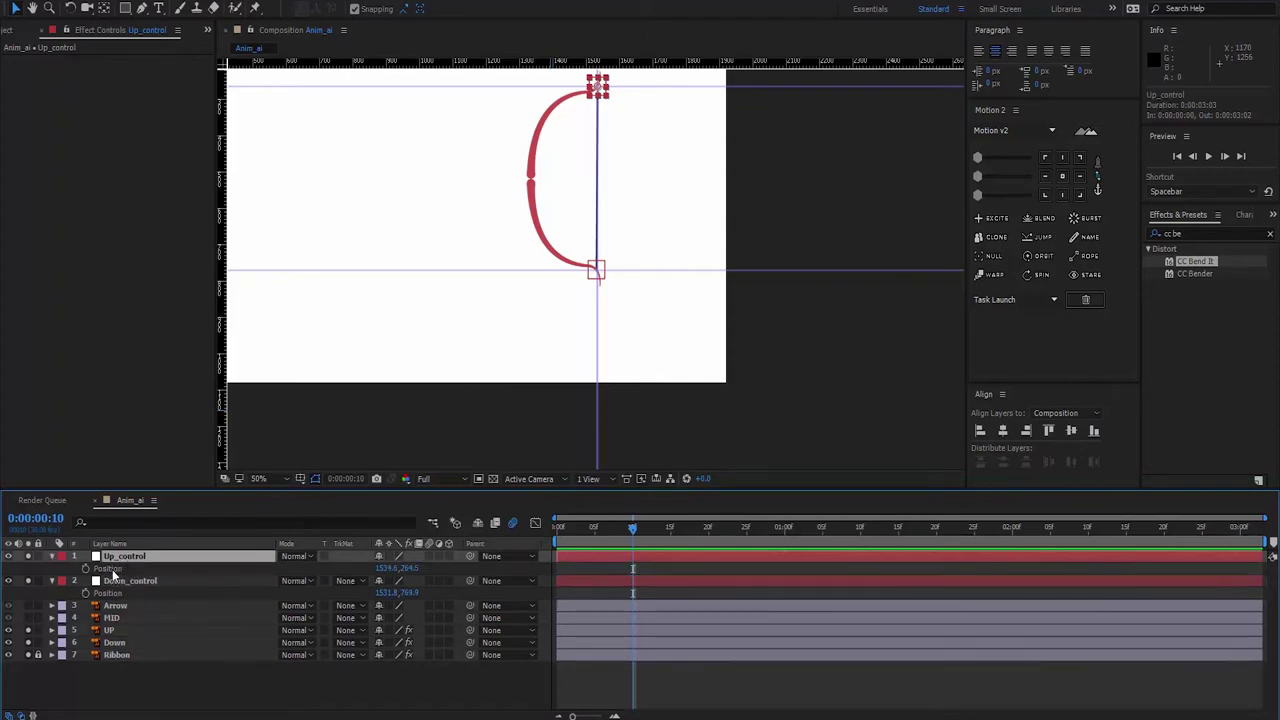
left_click(113, 594, "shift")
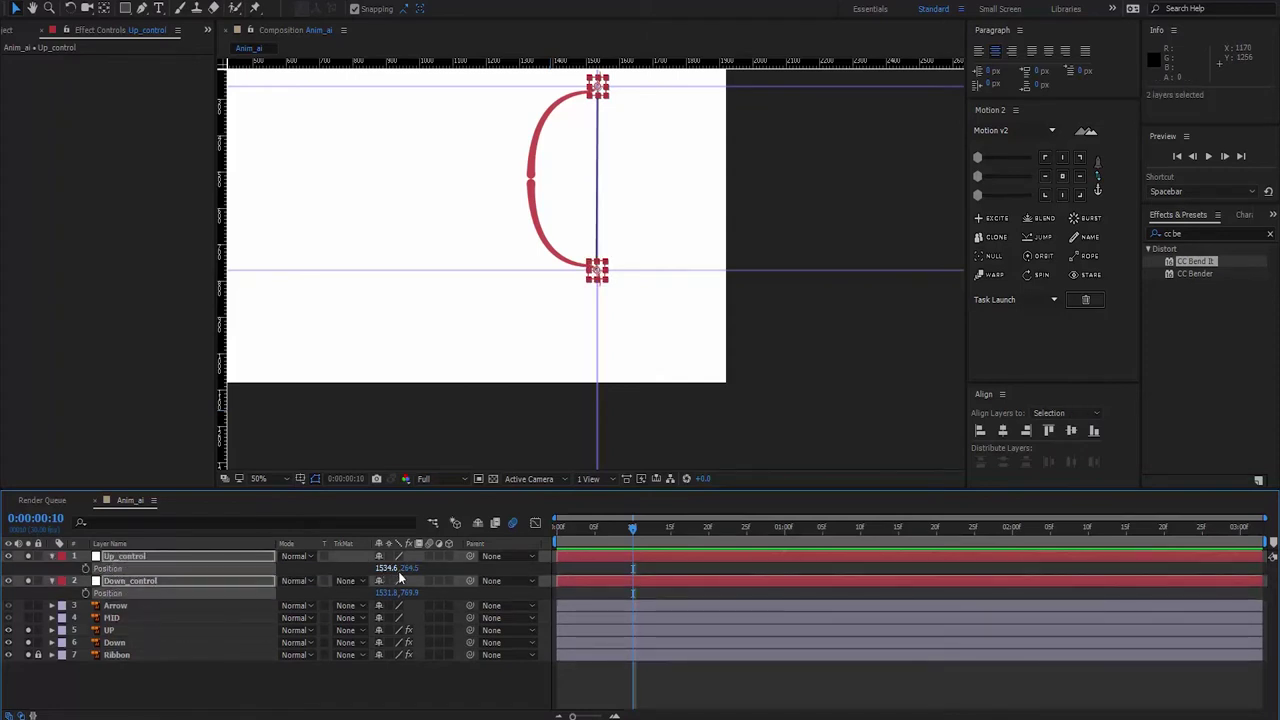
mouse_move(404, 568)
left_mouse_down()
mouse_move(366, 568)
mouse_move(329, 672)
left_mouse_up()
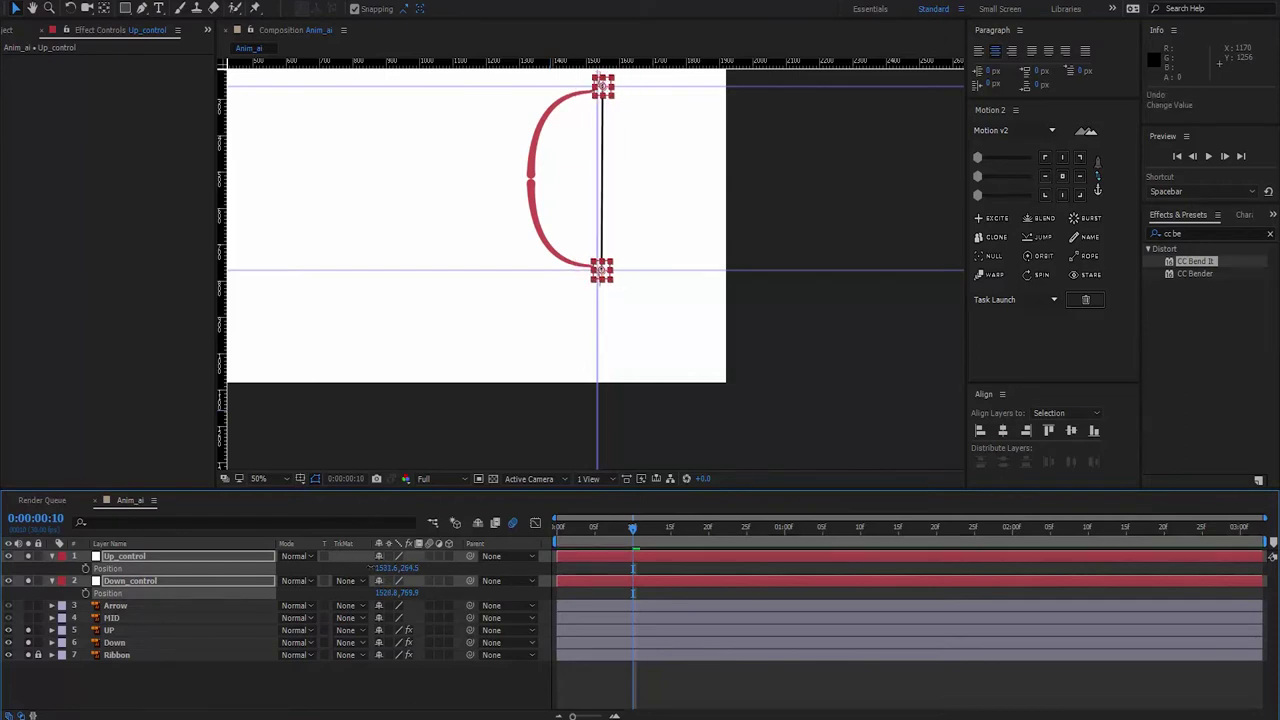
left_click(328, 676)
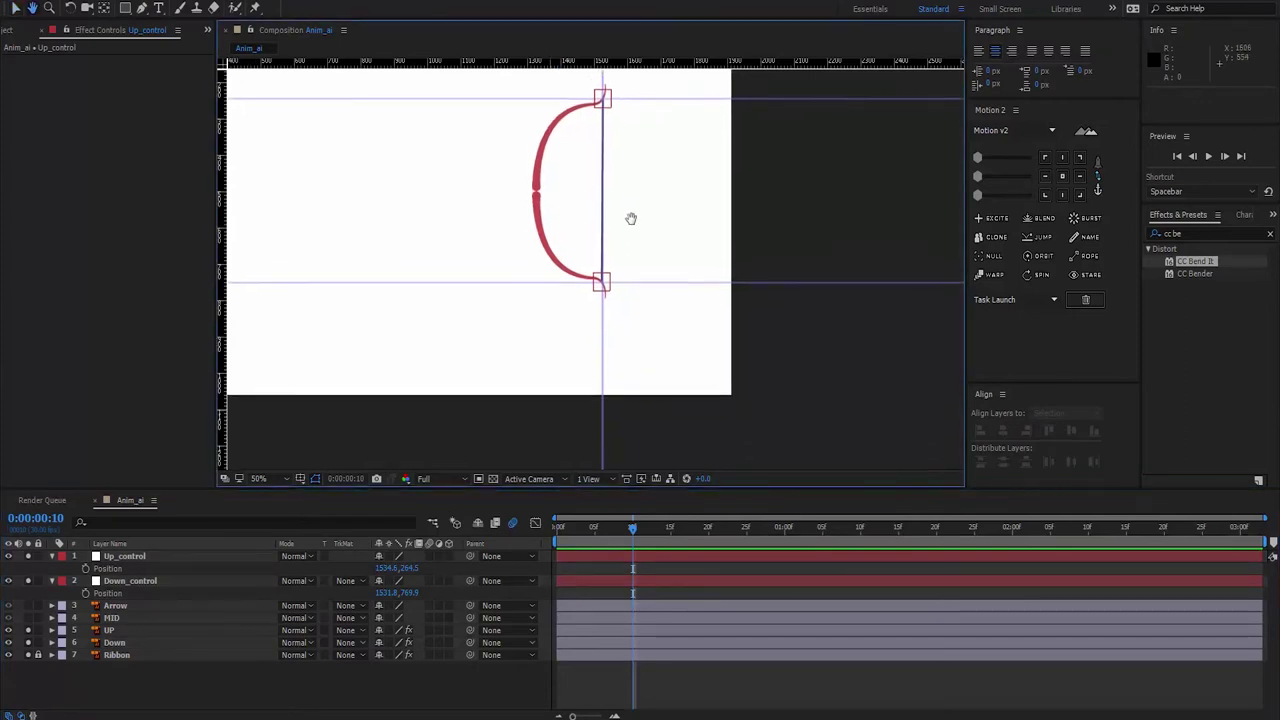
left_click_drag(632, 217, 652, 312)
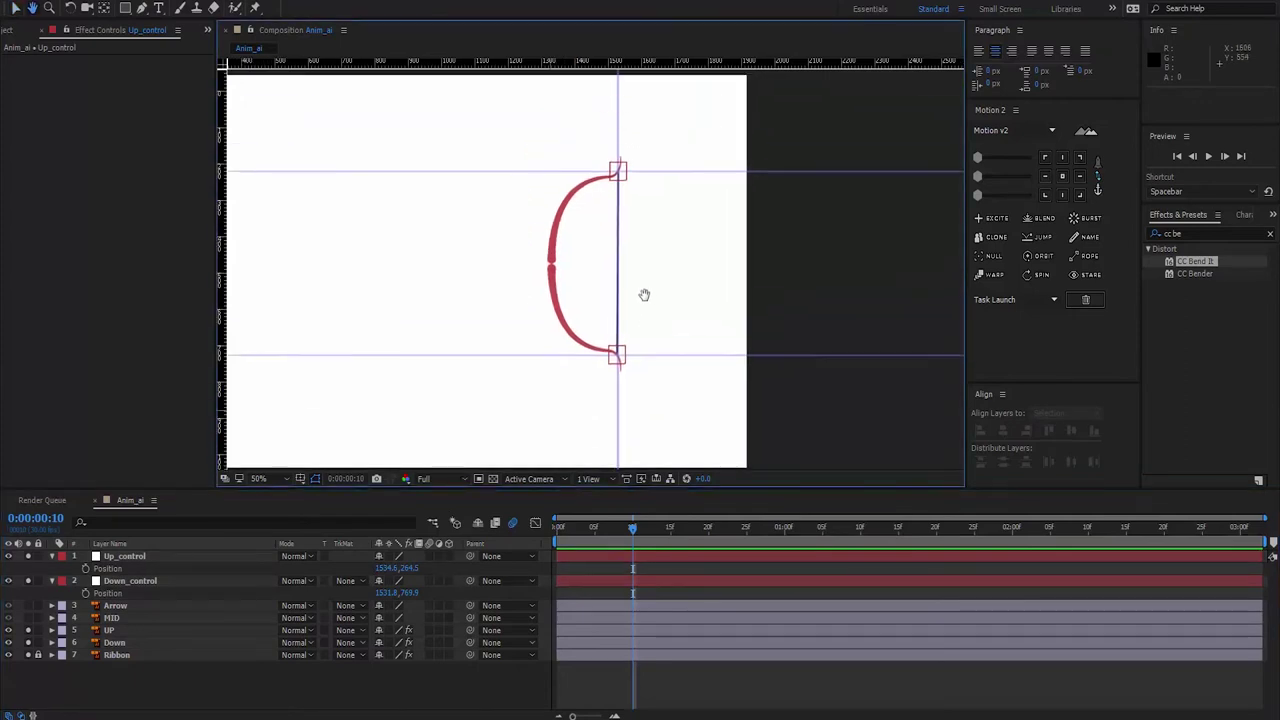
- Fold away Down_control's Position and select the UP layer's Puppet effect and top pin
left_click(109, 631)
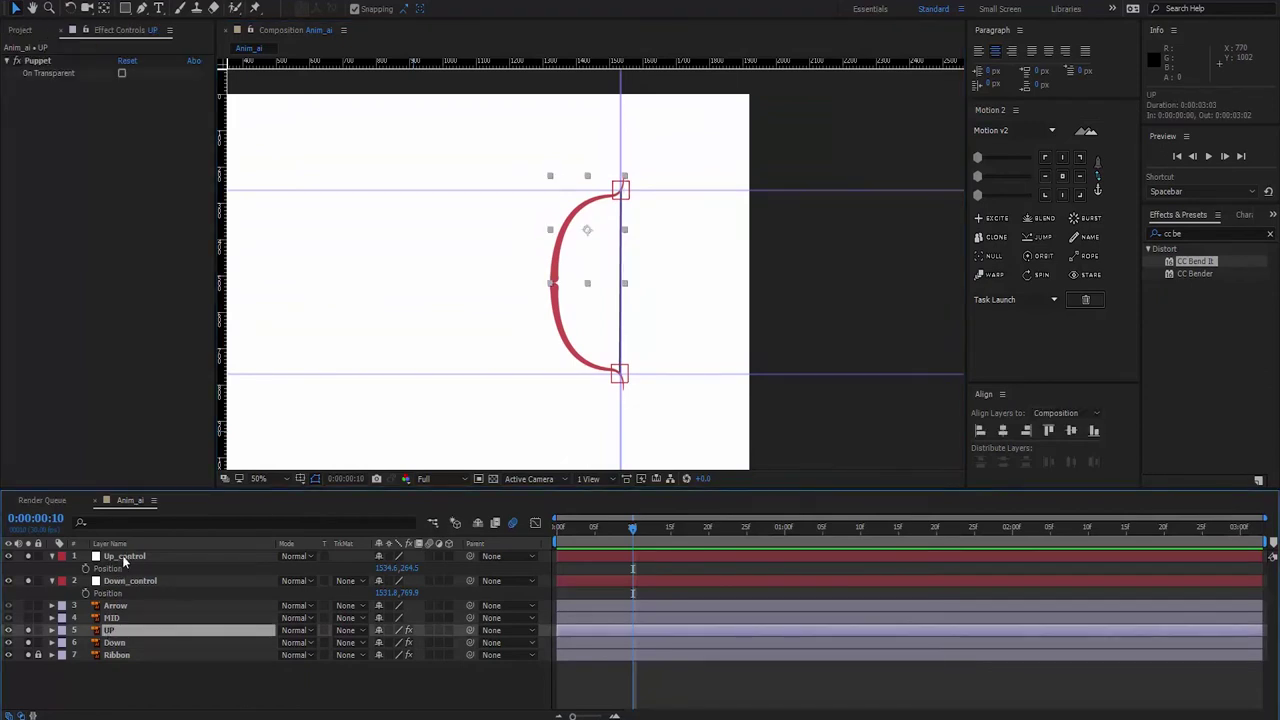
left_click(111, 584)
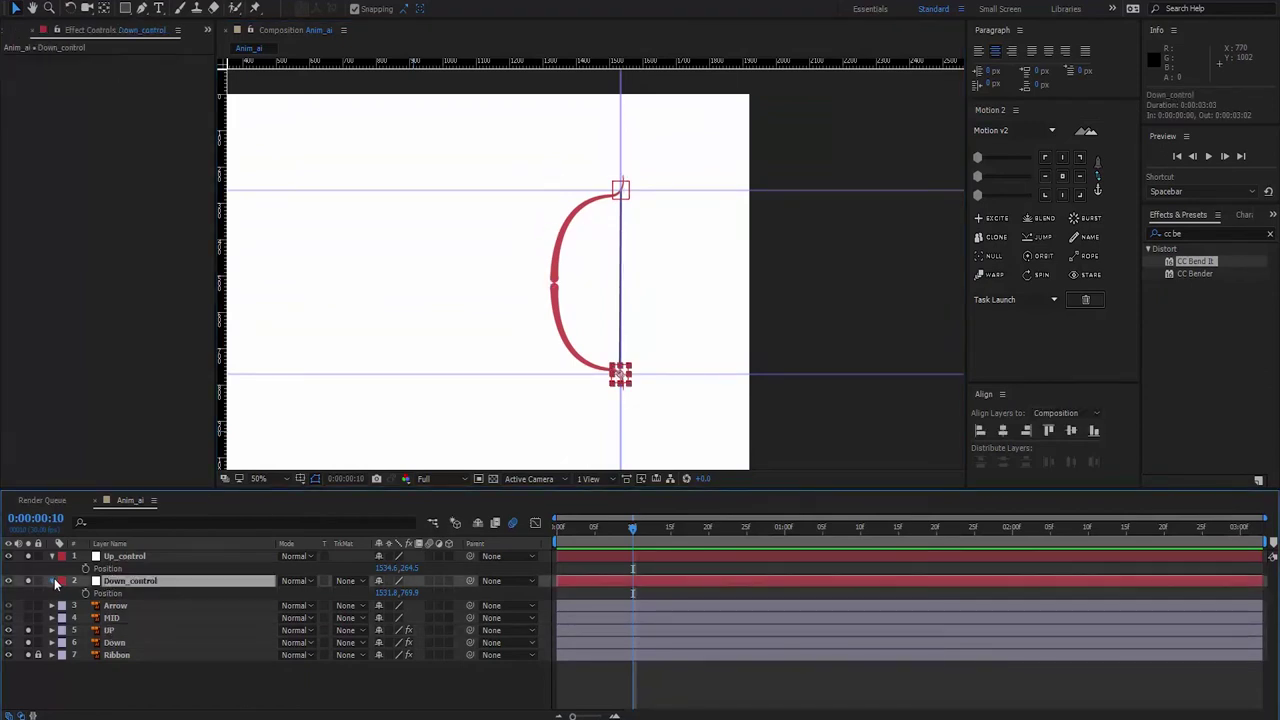
left_click(53, 582)
left_click(108, 619)
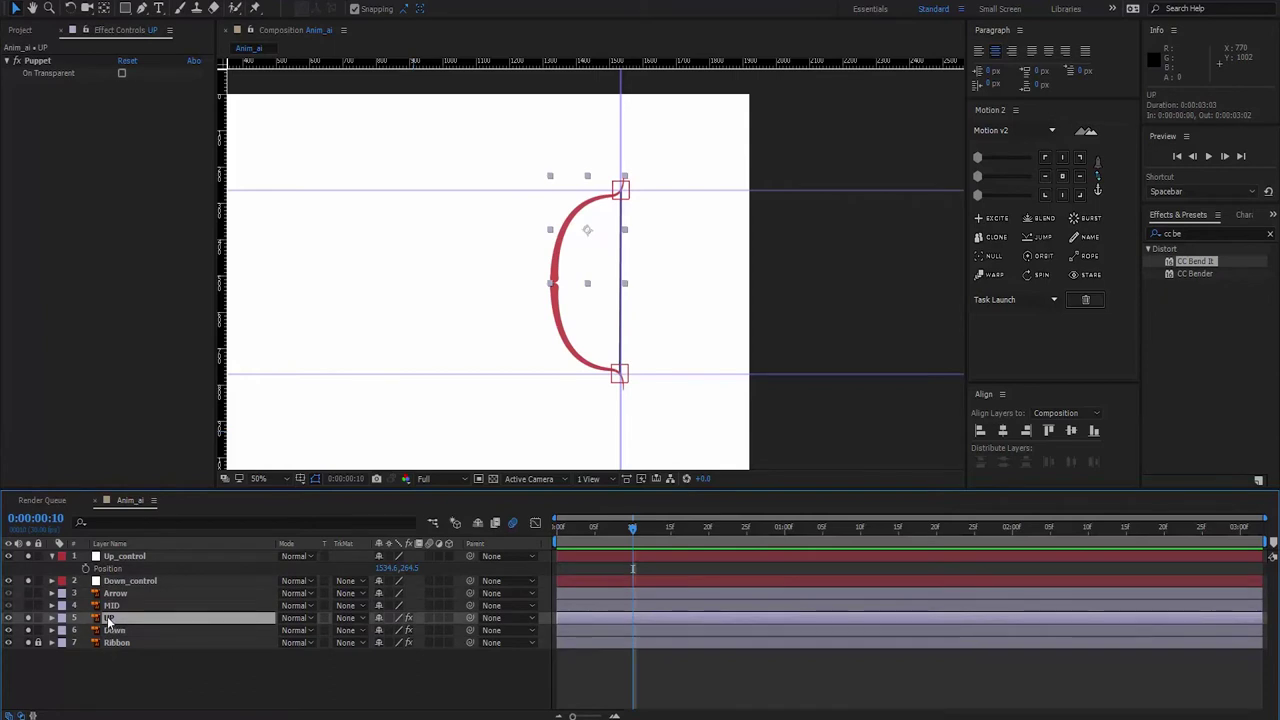
left_click(52, 62)
left_click(38, 62)
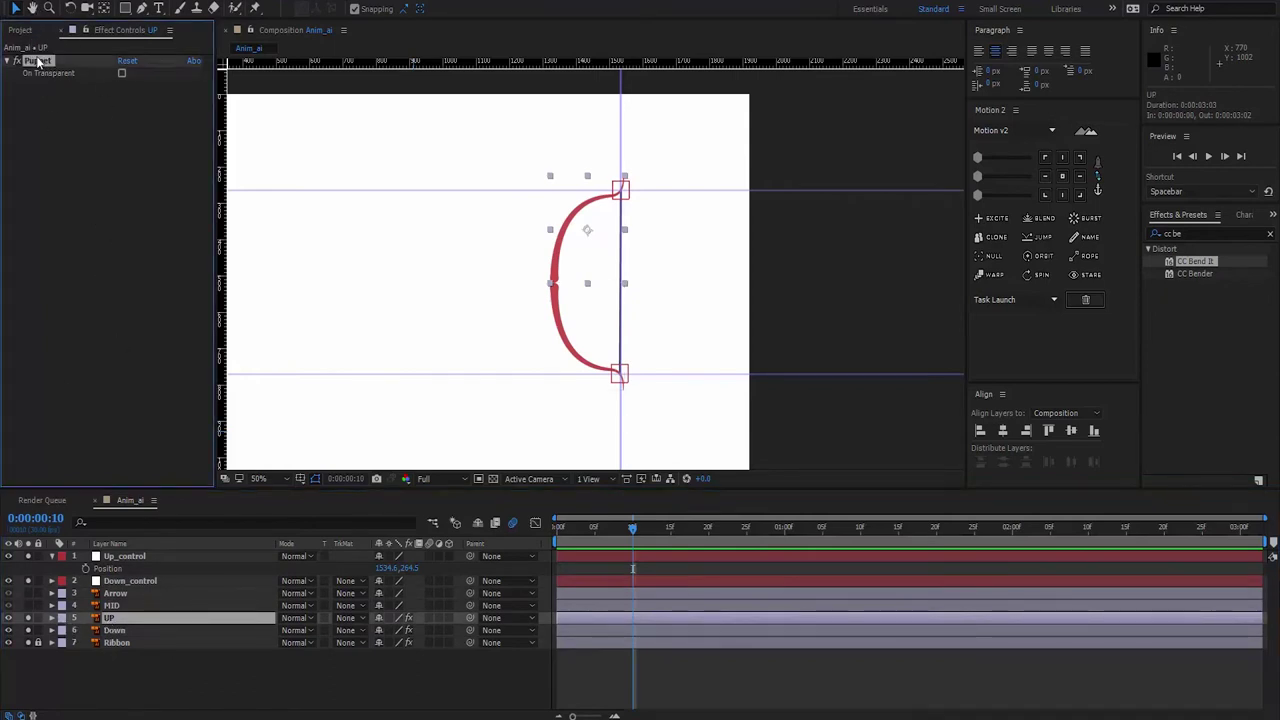
left_click(620, 189)
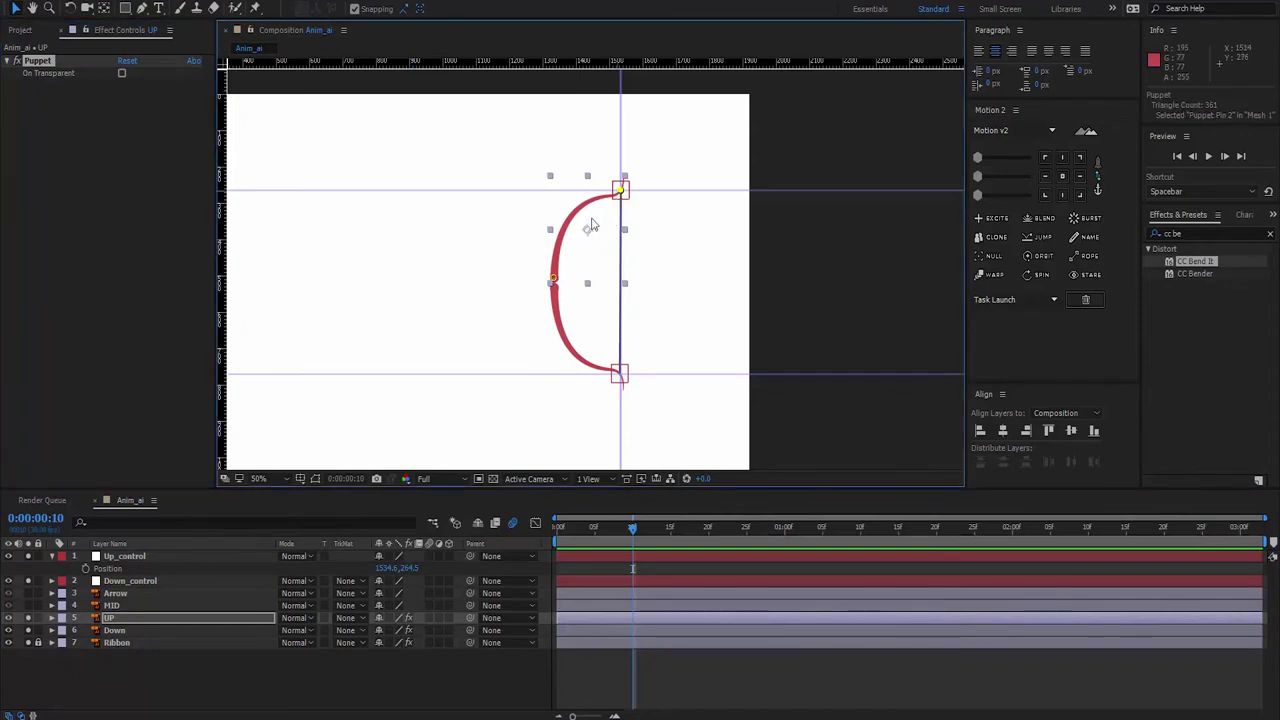
- Remove UP Puppet Pin 2's Position keyframe and link it to Up_control with a value+ expression
left_click(52, 618)
scroll(45, 686, "down", 2)
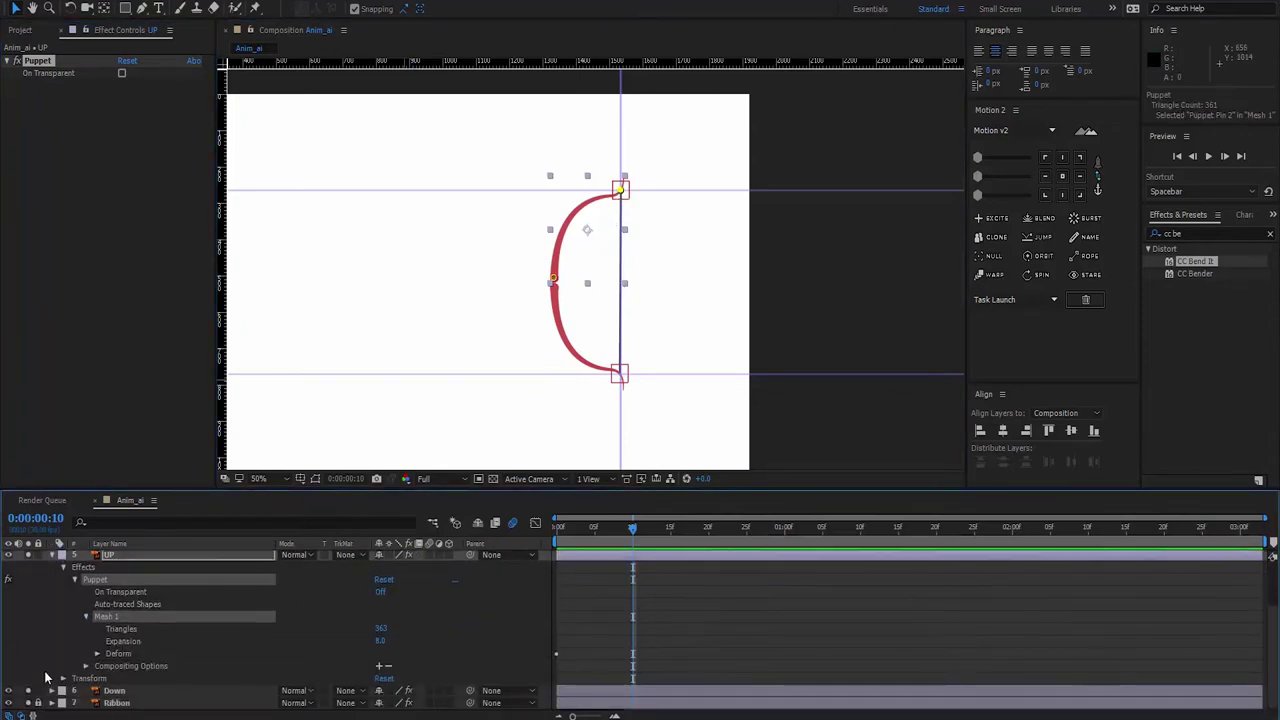
left_click(97, 654)
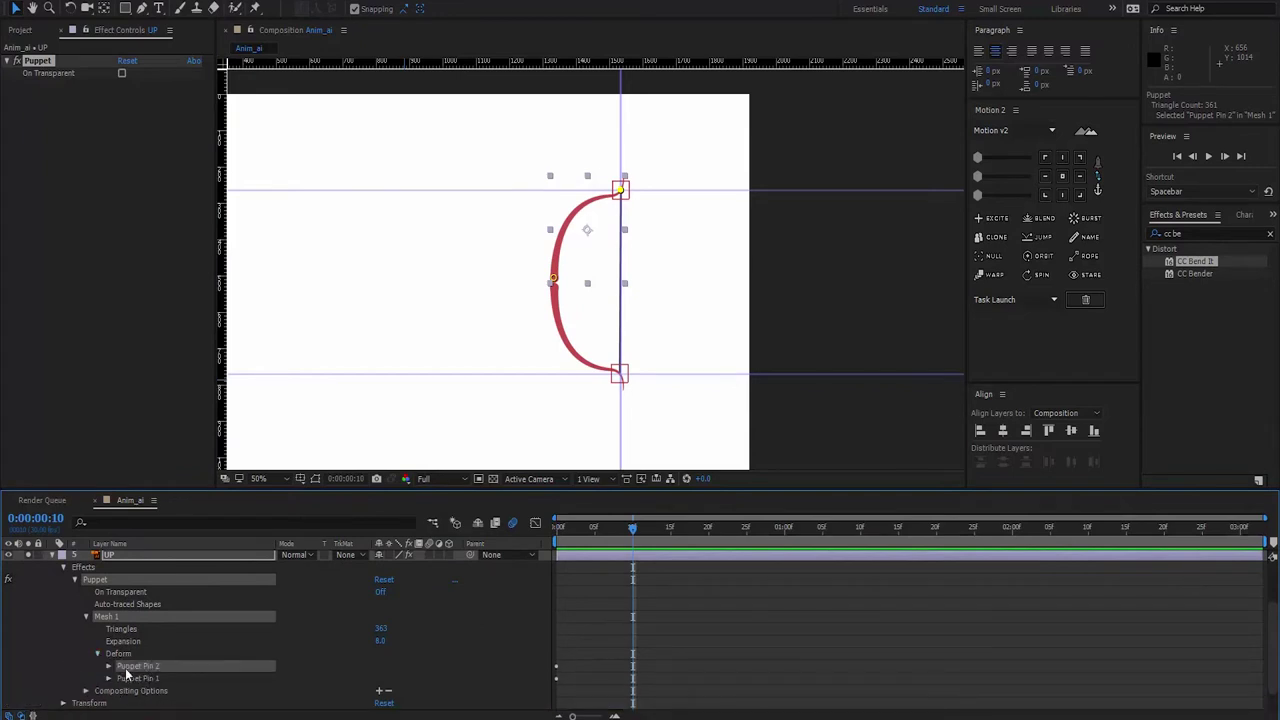
left_click(108, 666)
left_click(132, 680)
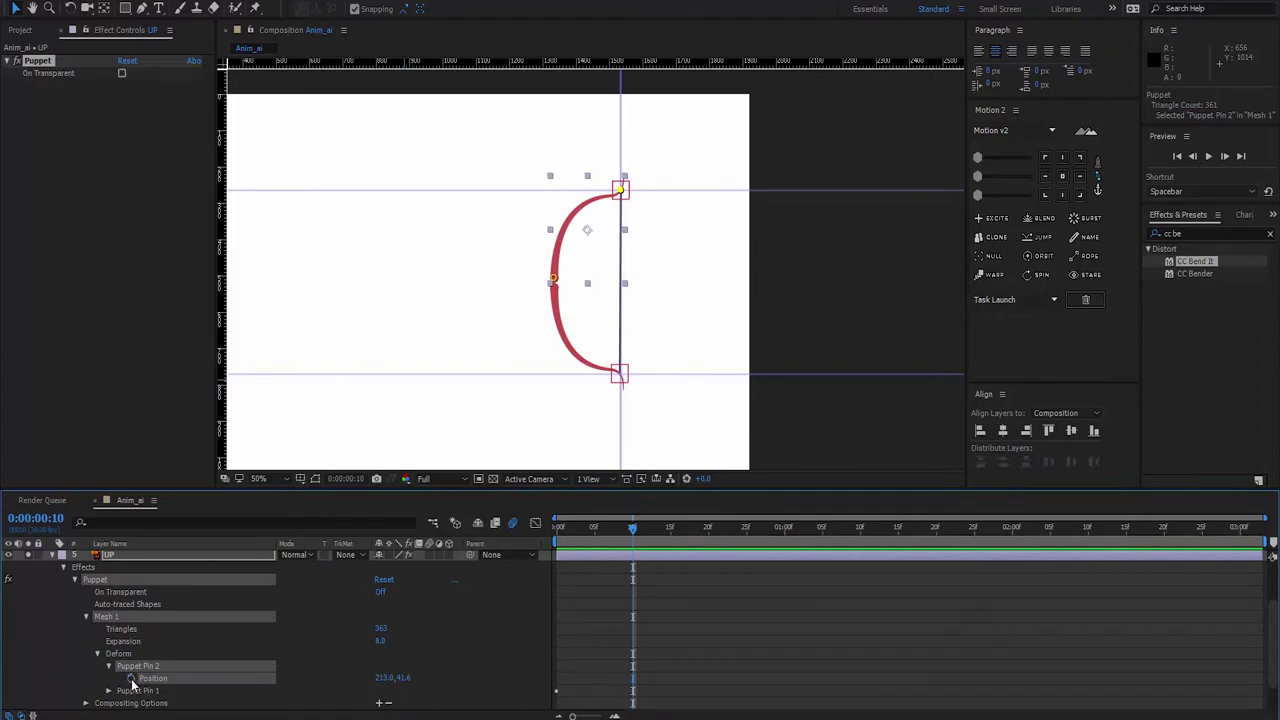
left_click(130, 679, "alt")
type("w")
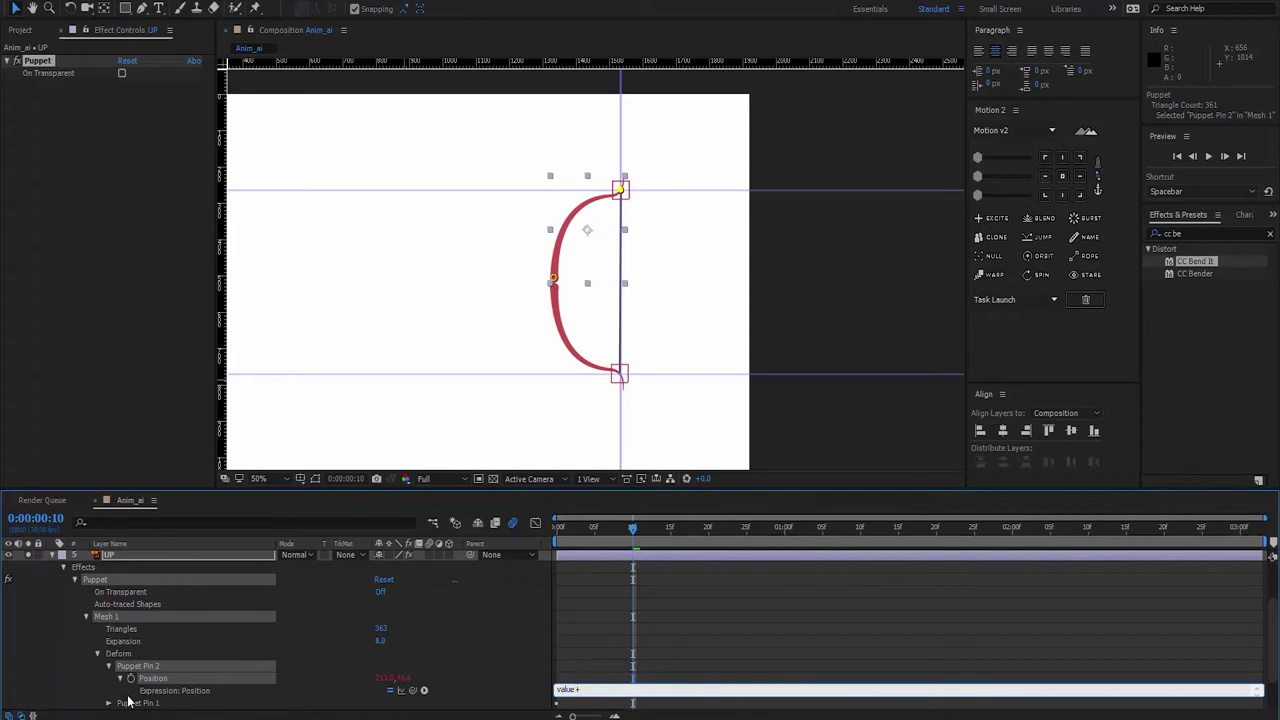
left_click_drag(412, 691, 338, 578)
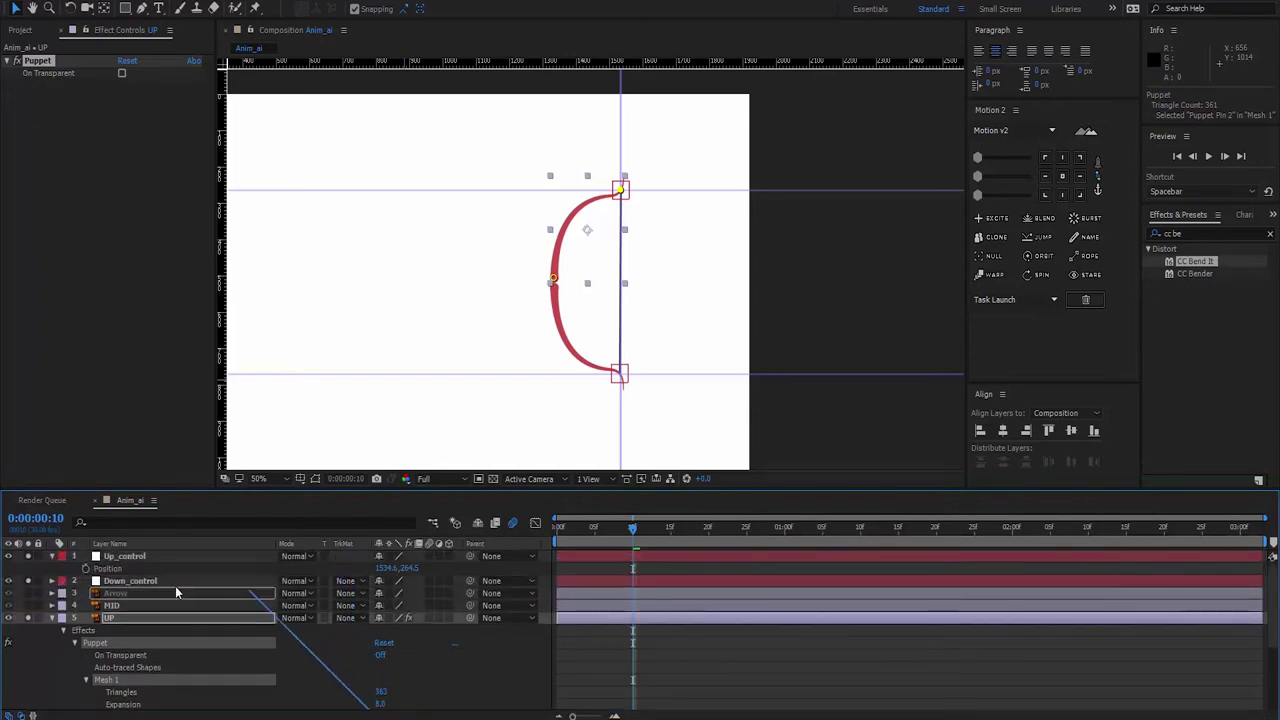
left_click_drag(338, 578, 120, 567)
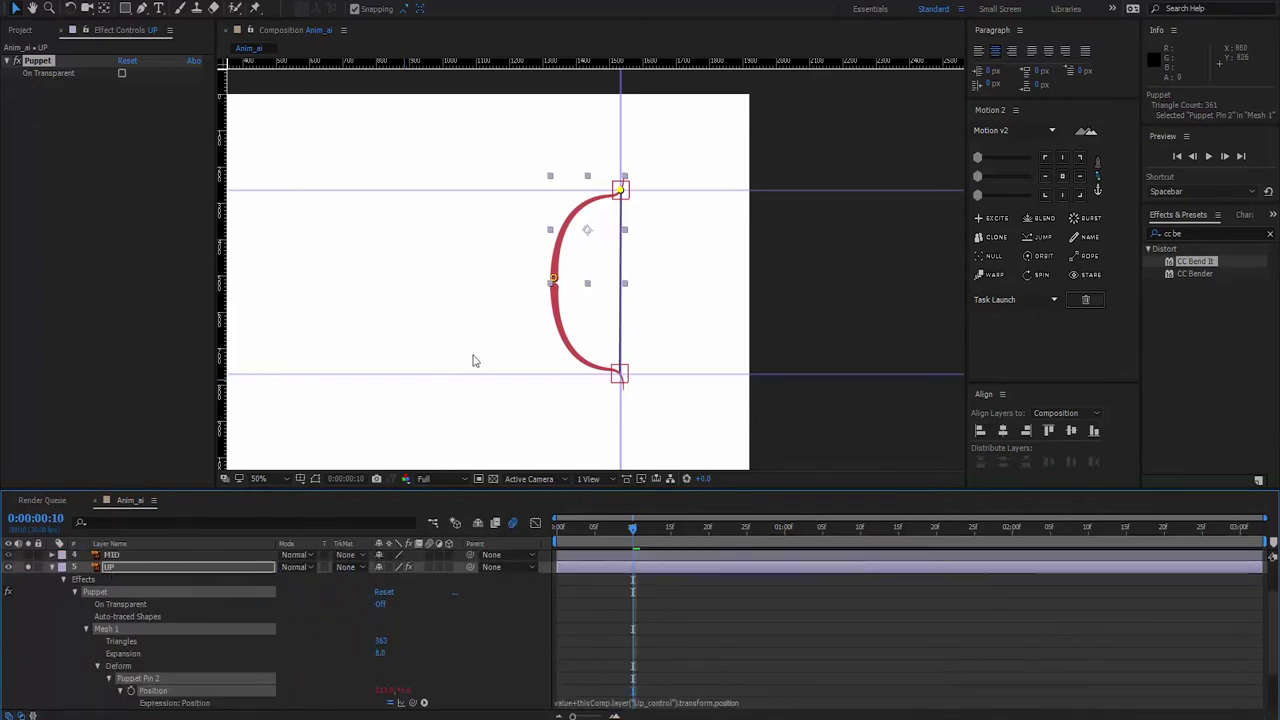
- Offset UP's Puppet Pin 2 to about -1521.6, -222.7 so the top limb tip sits on the guides
left_click(812, 314)
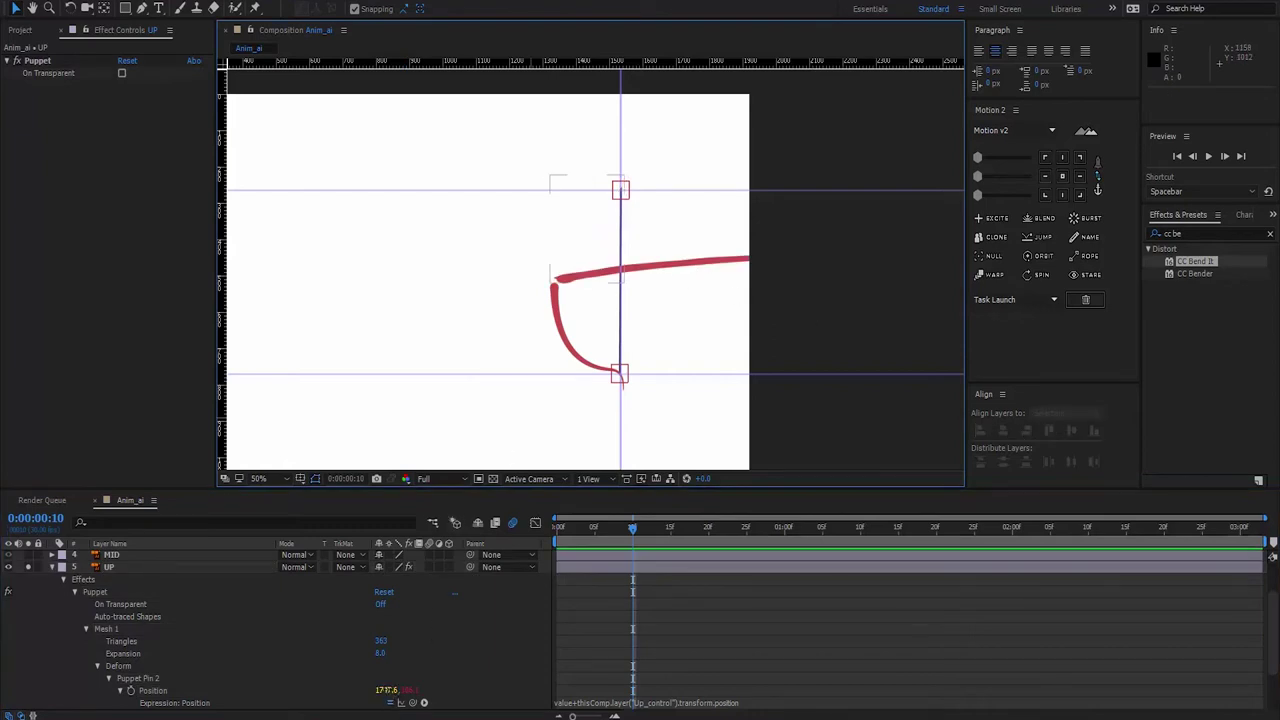
left_click(285, 688)
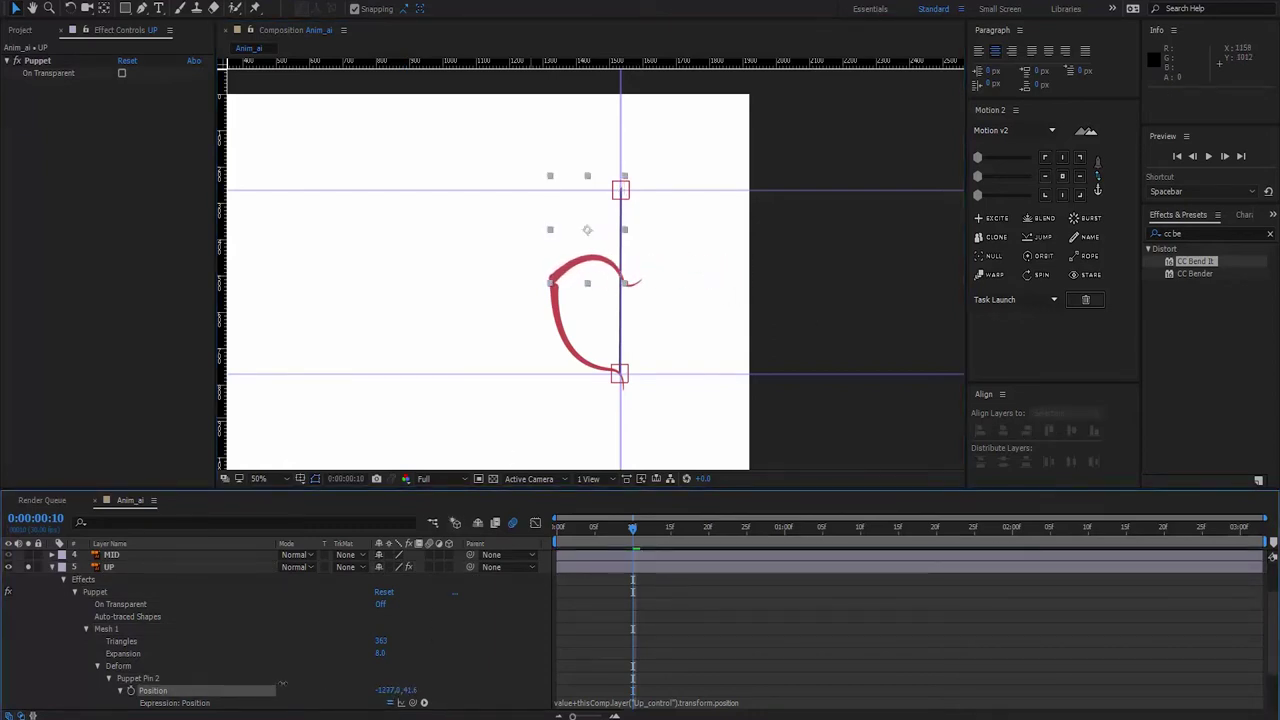
left_click_drag(401, 700, 638, 207)
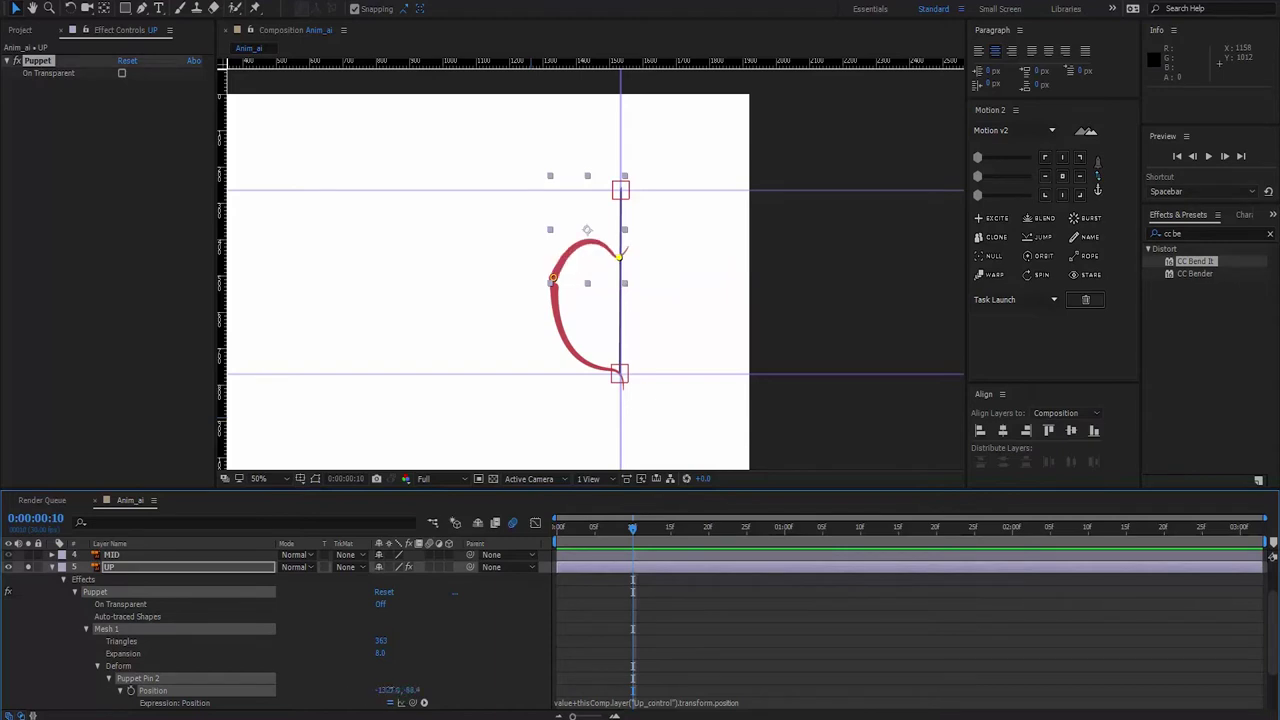
scroll(638, 207, "up", 4)
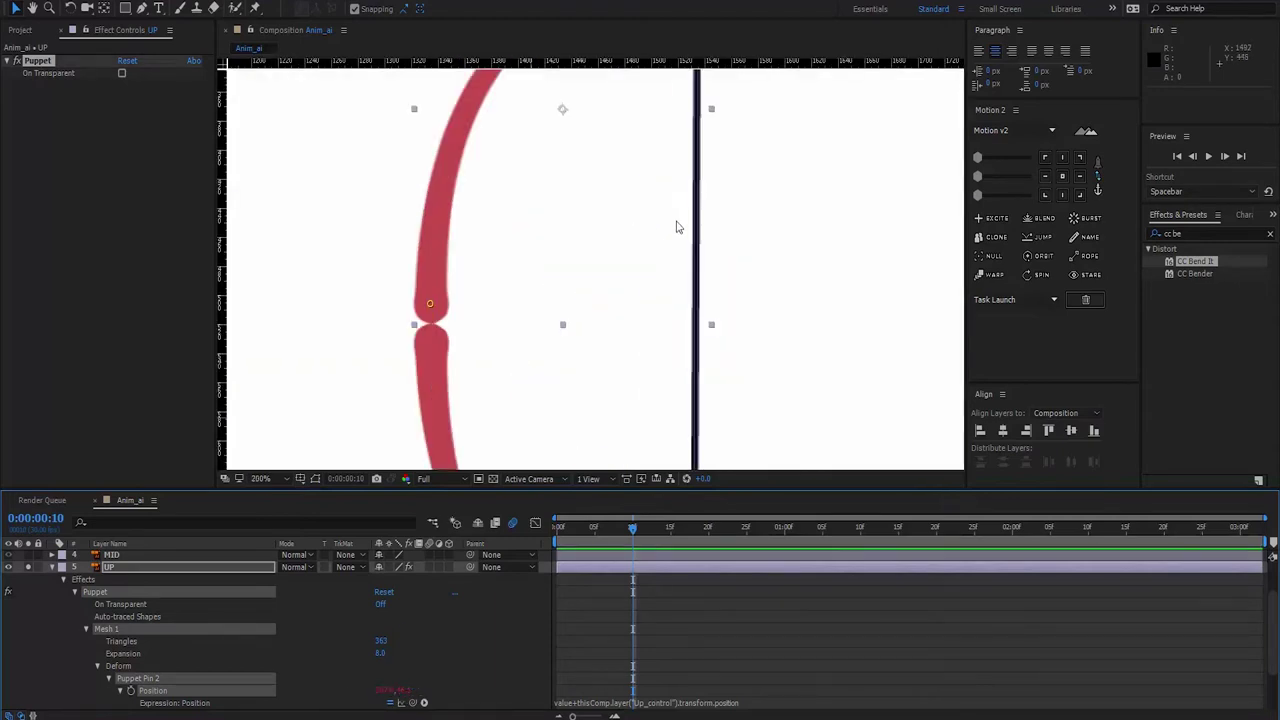
scroll(649, 311, "up", 2)
scroll(630, 268, "up", 2)
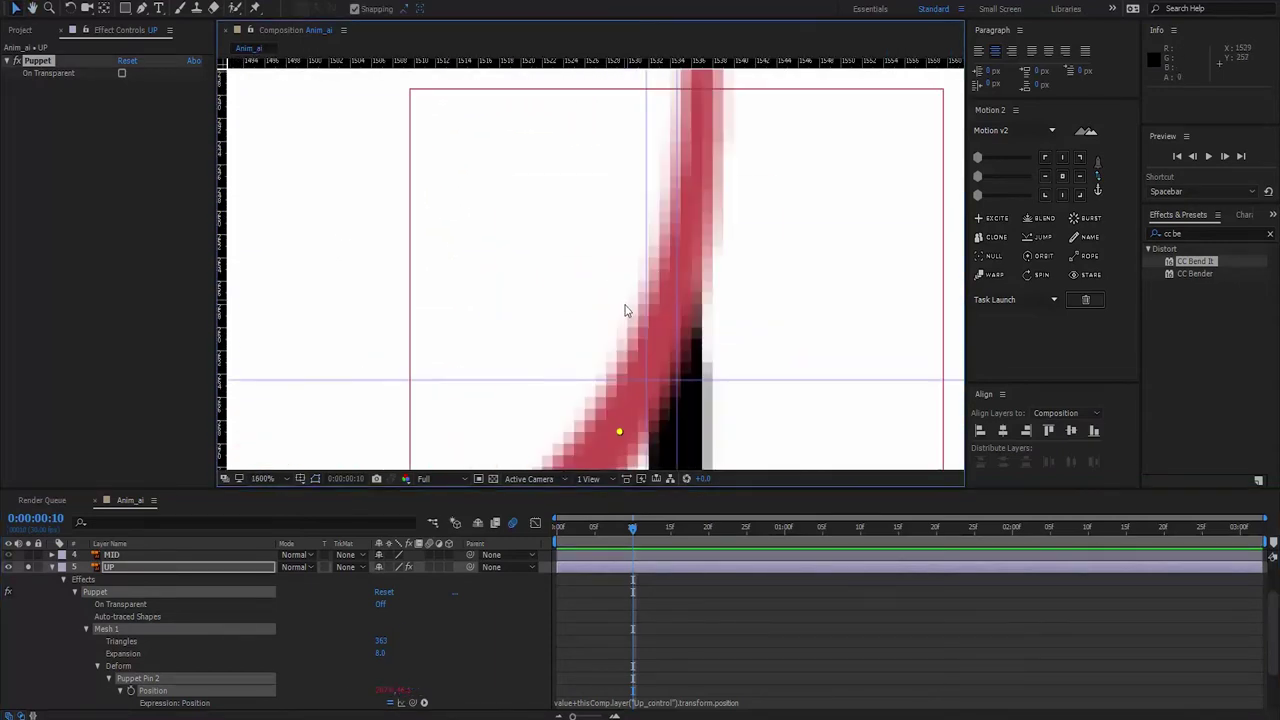
scroll(611, 283, "up", 2)
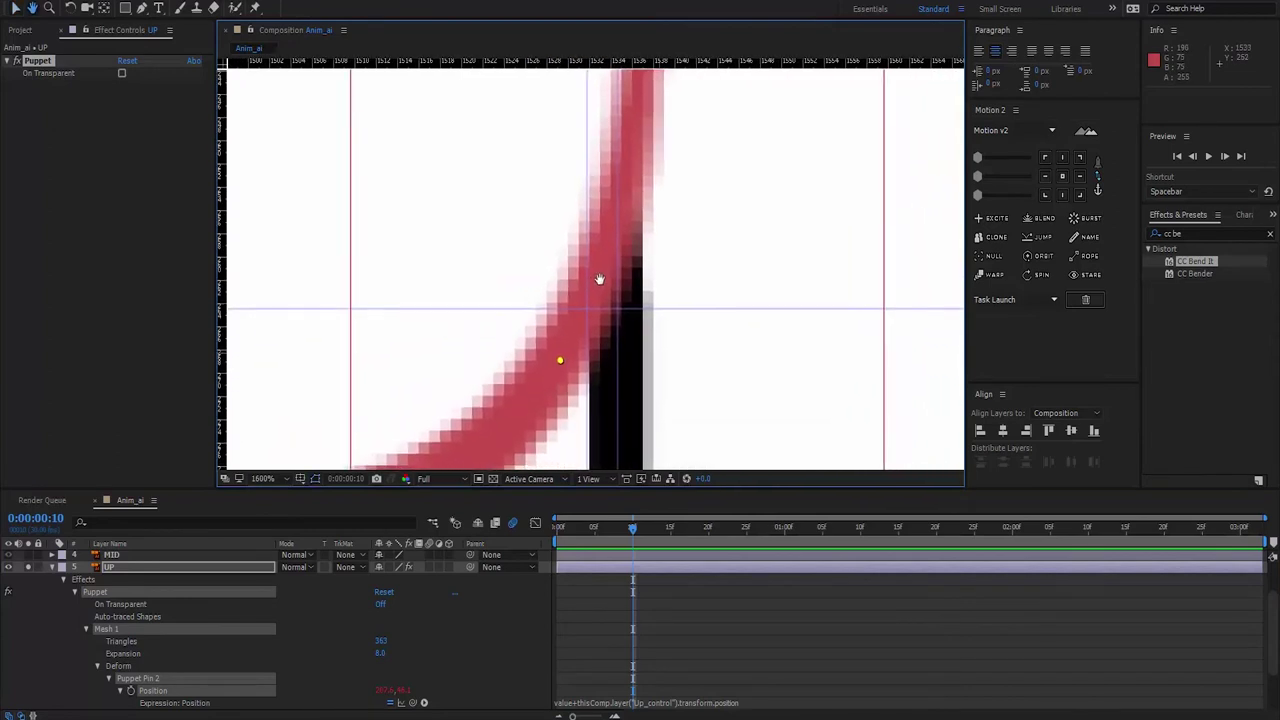
left_click_drag(611, 283, 588, 198)
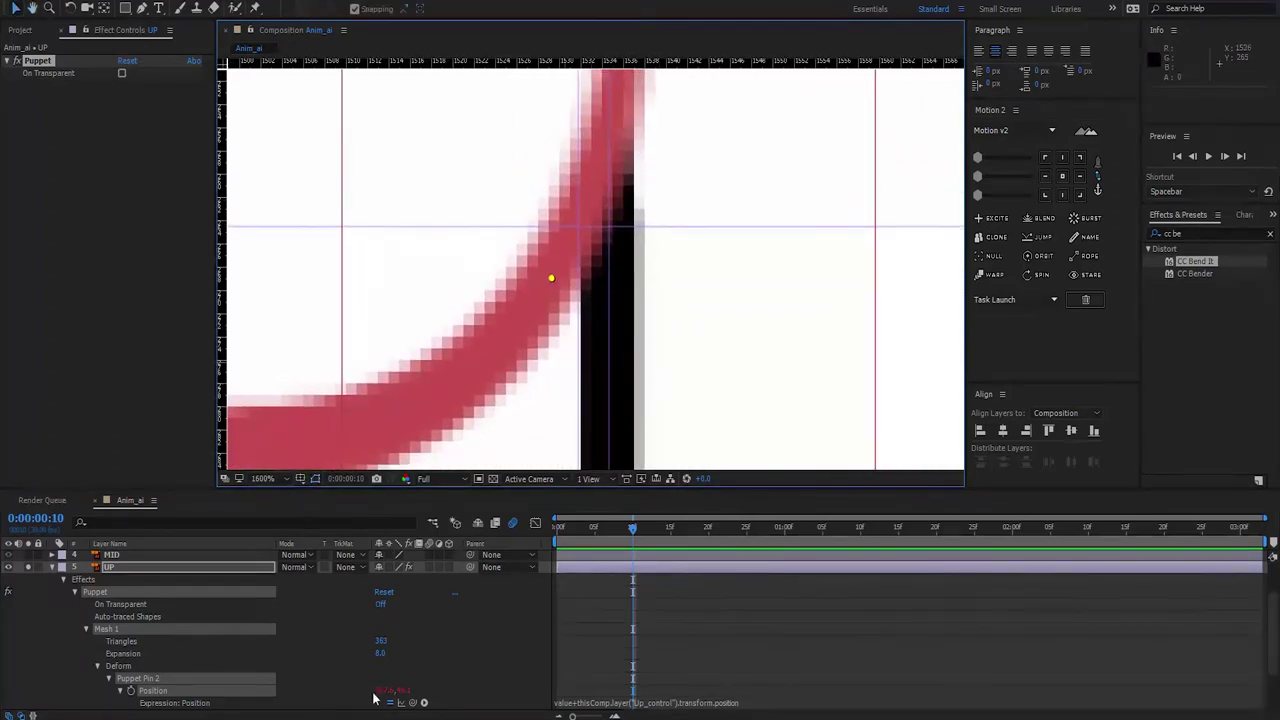
mouse_move(380, 690)
left_mouse_down()
mouse_move(411, 689)
mouse_move(384, 689)
left_mouse_up()
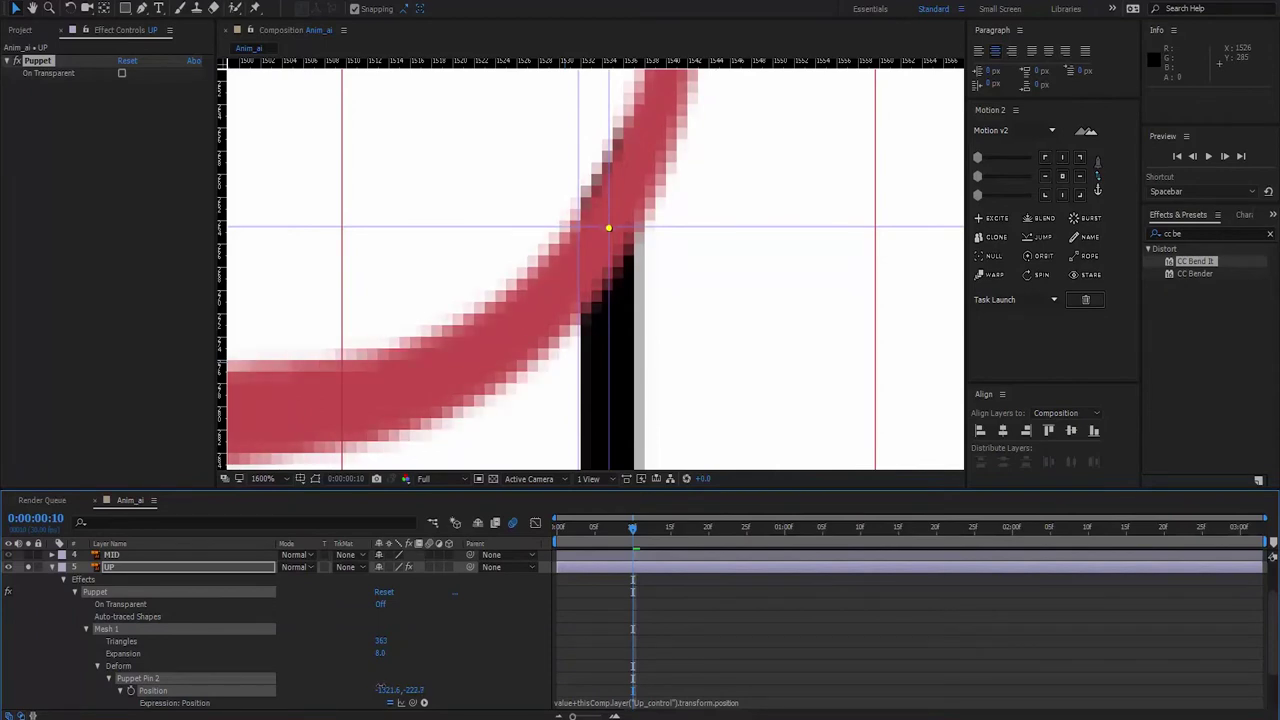
- Test the top limb by moving Up_control left at 100%, then undo the move
key("slash")
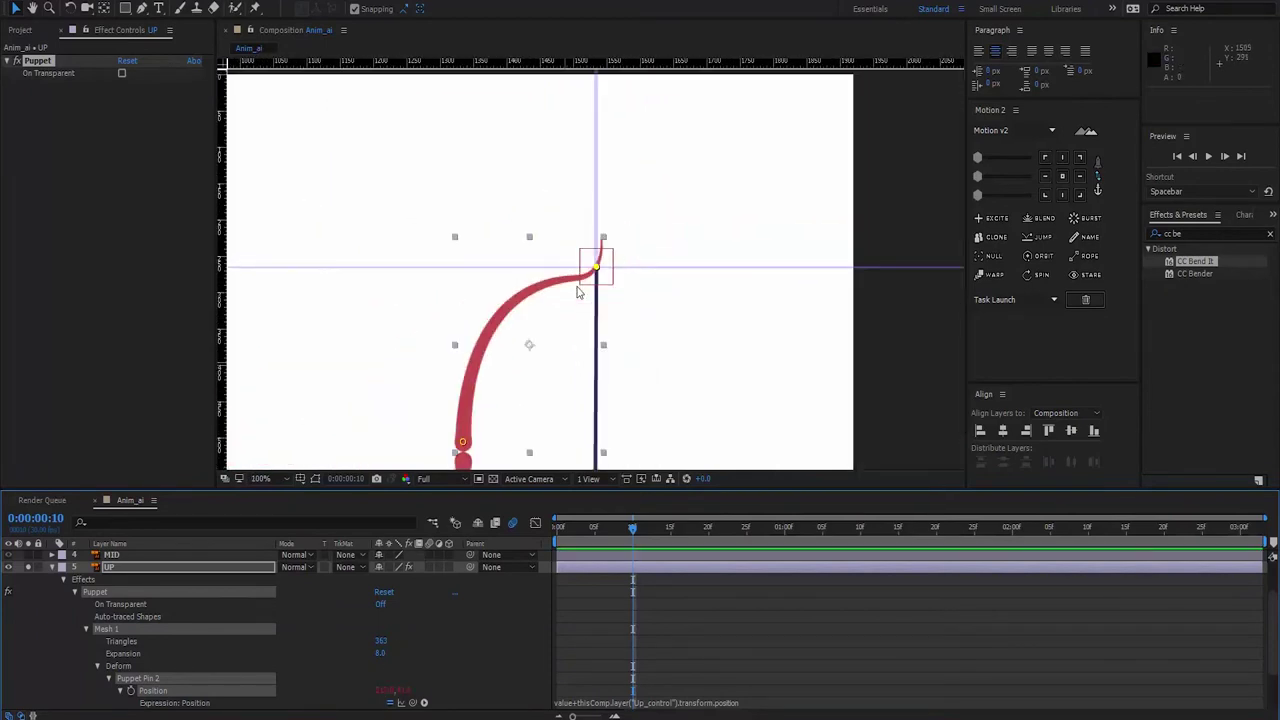
scroll(272, 645, "up", 3)
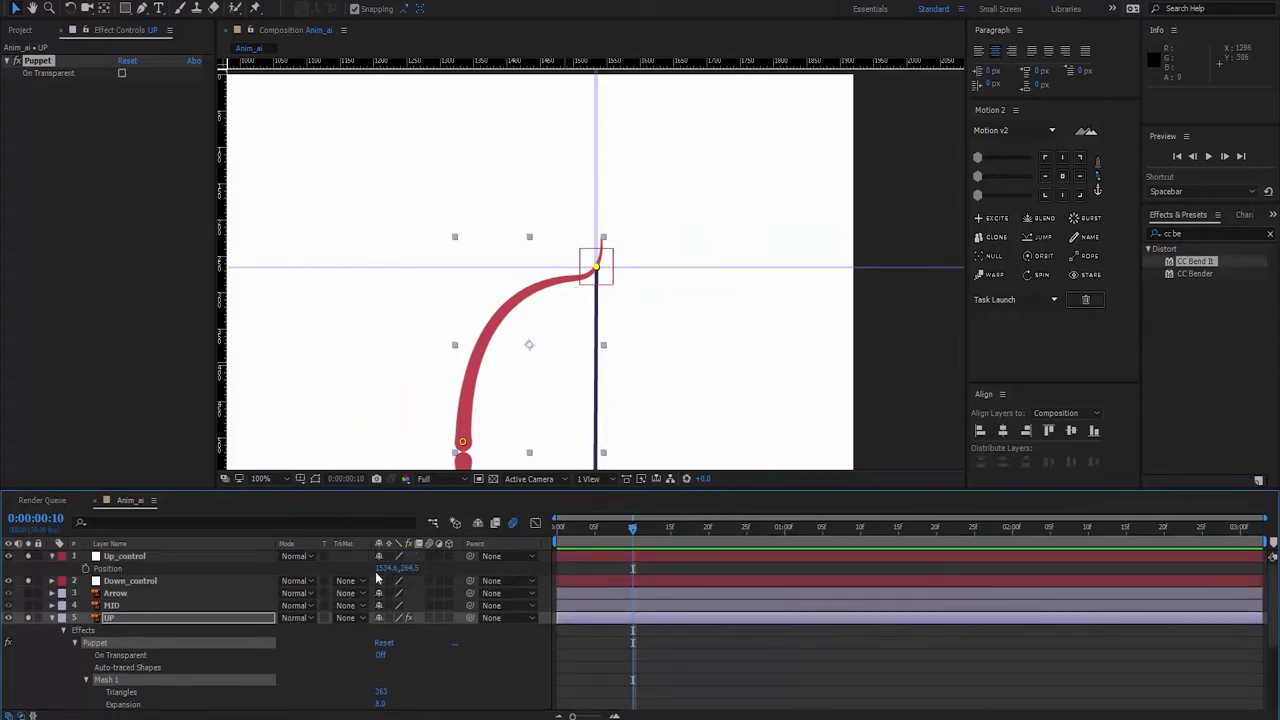
left_click_drag(385, 568, 360, 568)
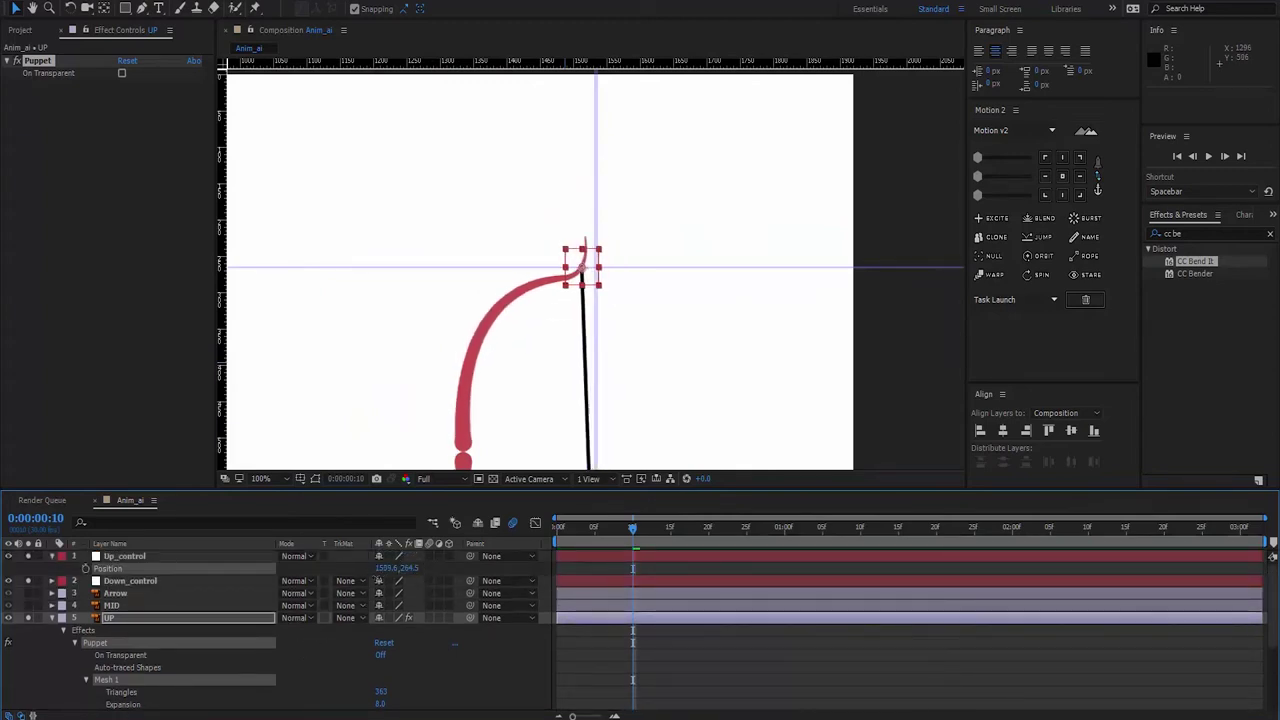
key("ctrl+z")
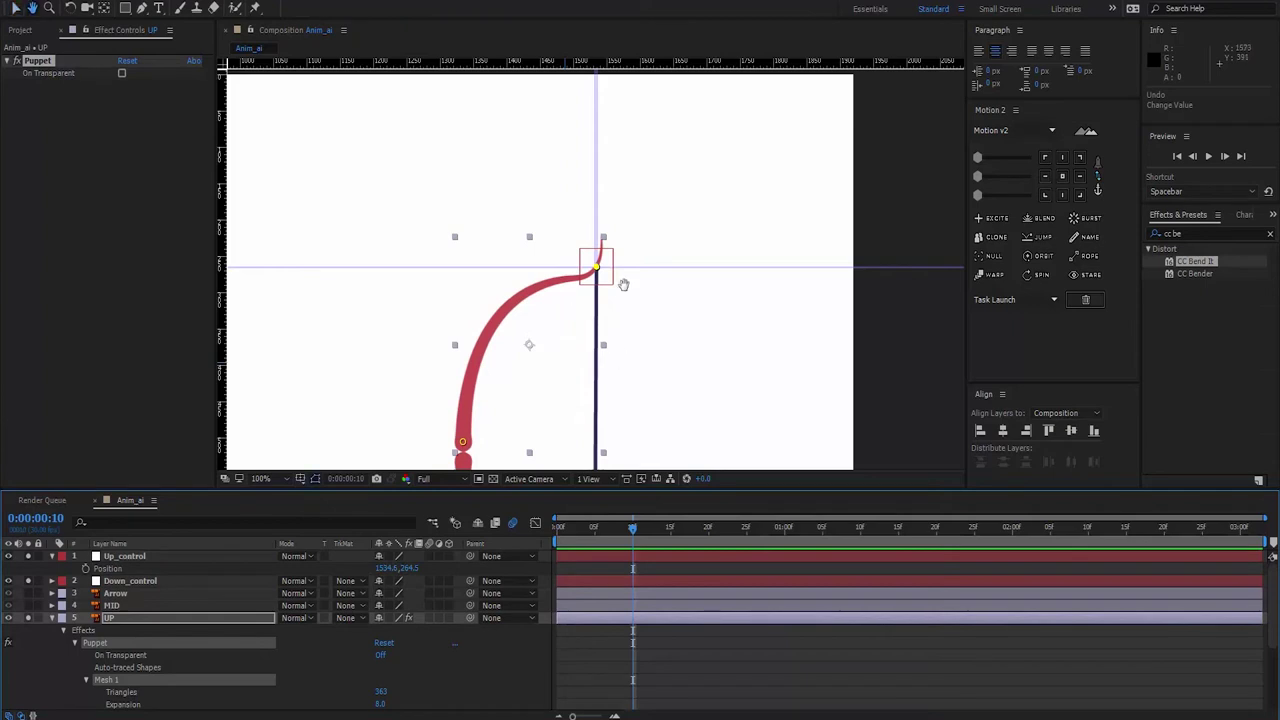
- Collapse the UP layer's properties and lock the layer
left_click_drag(623, 285, 584, 182)
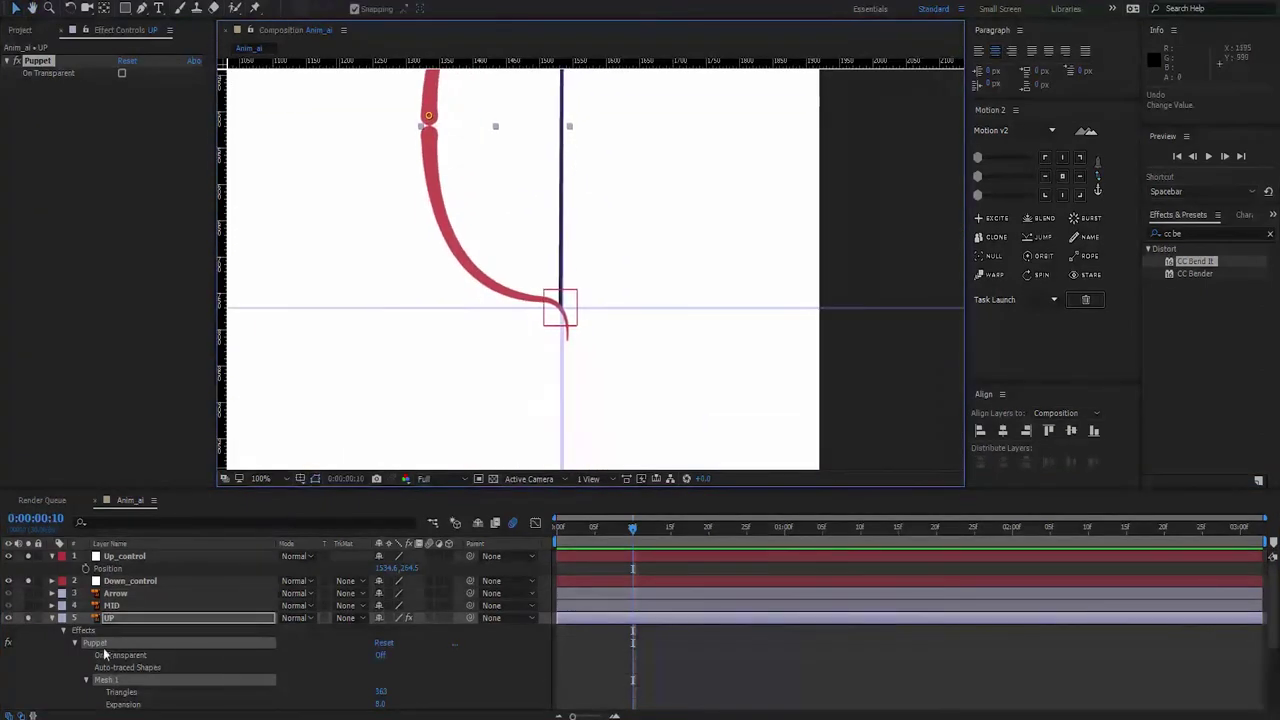
left_click(53, 618)
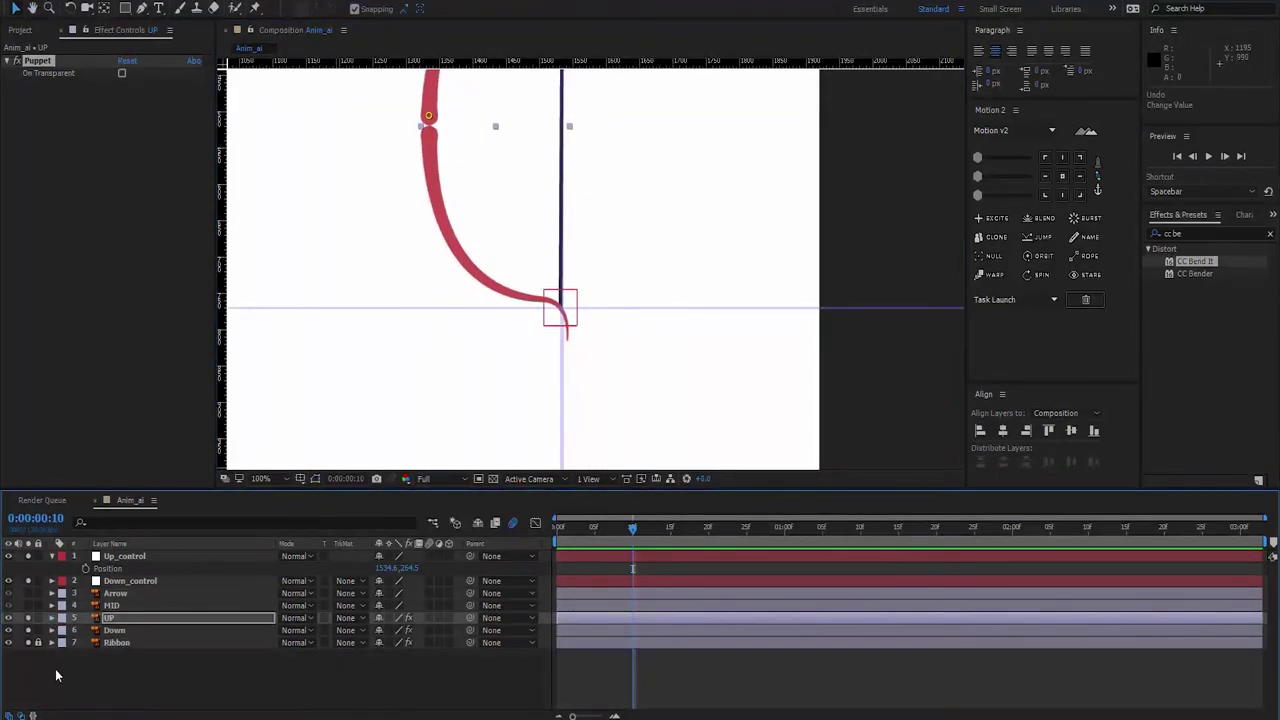
left_click(38, 618)
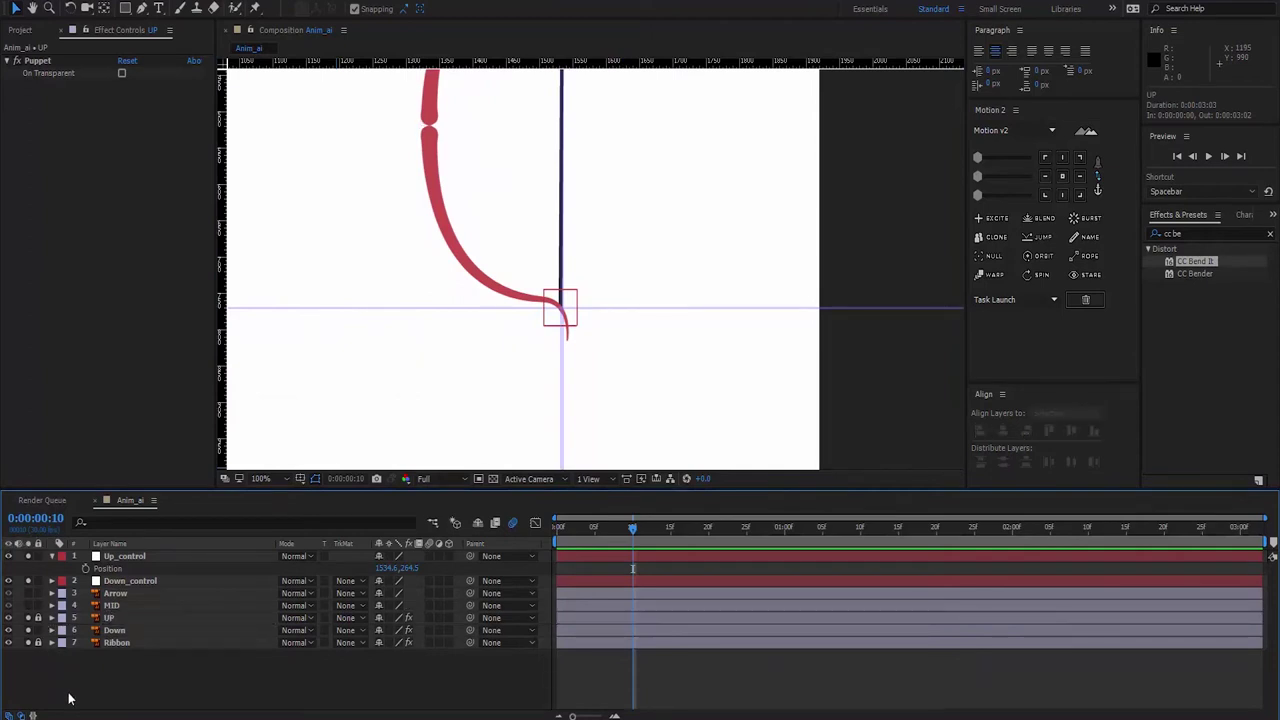
- Collapse Up_control's Position, show only Down_control's Position, and select the Down limb layer
left_click(53, 557)
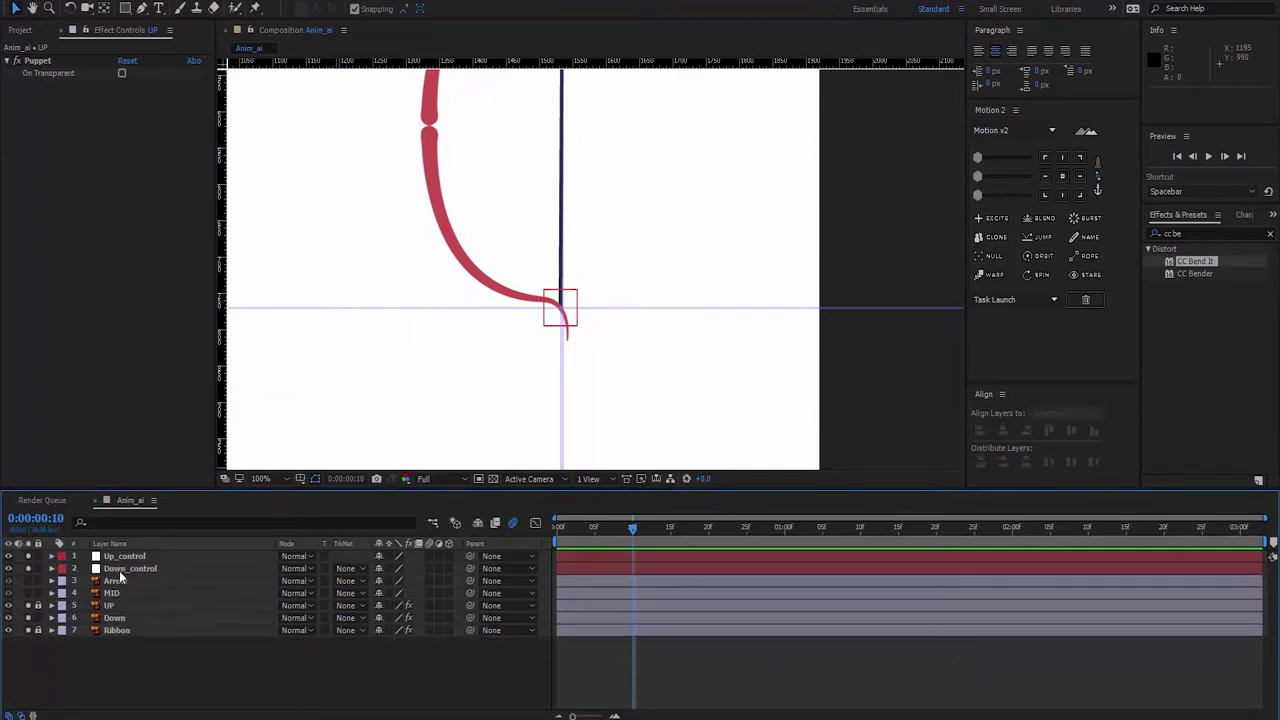
left_click(110, 569)
key("p")
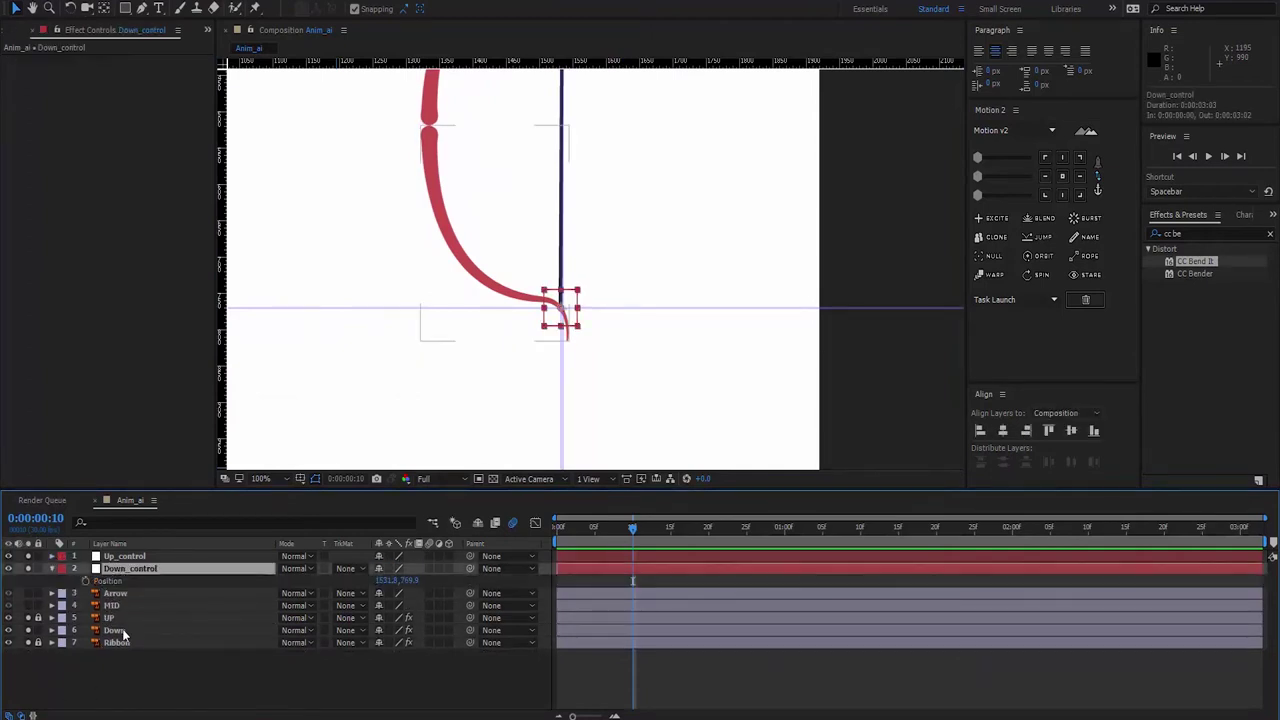
left_click(115, 631)
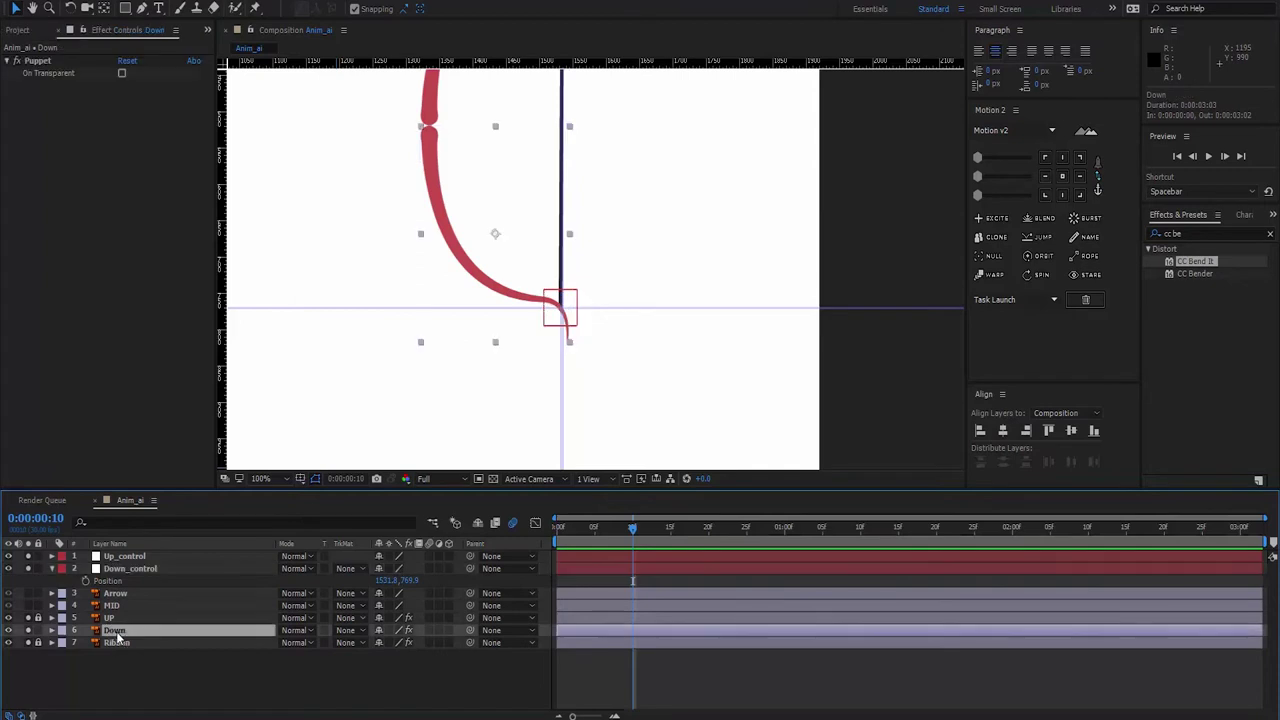
- Select the puppet pin at the Down layer's lower limb tip and zoom in close on it
left_click(38, 62)
key("period")
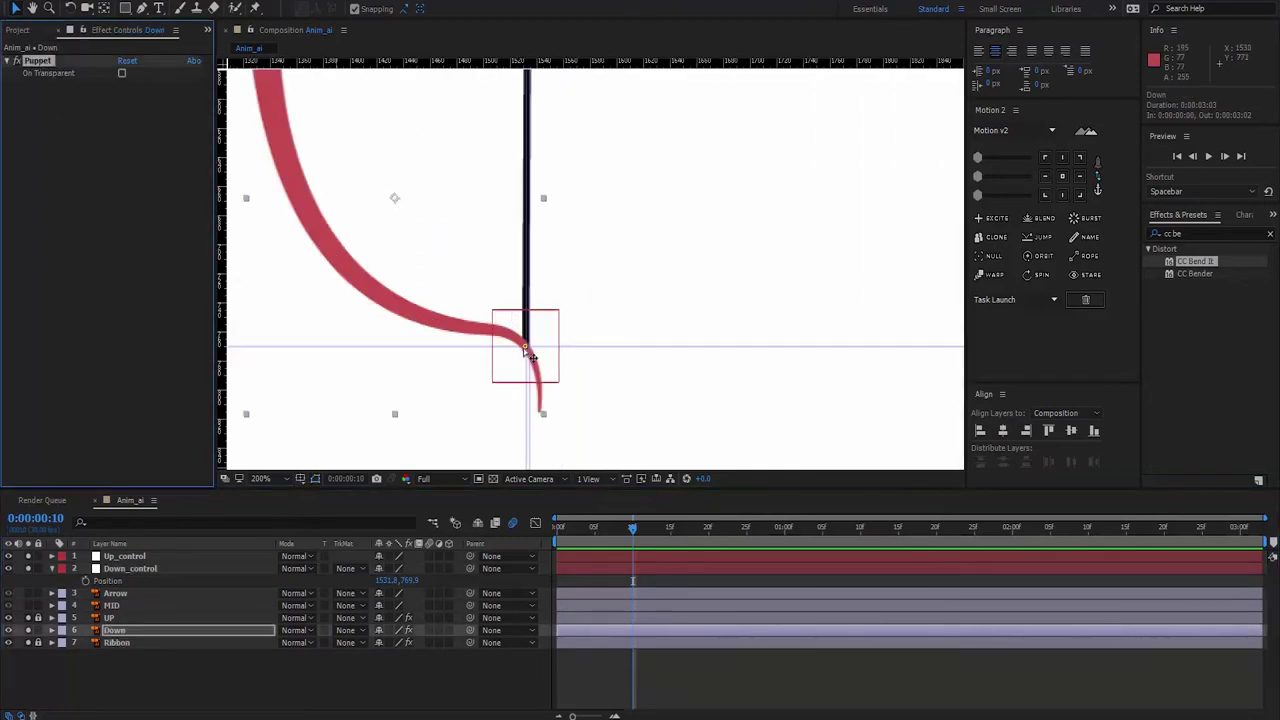
left_click(528, 352)
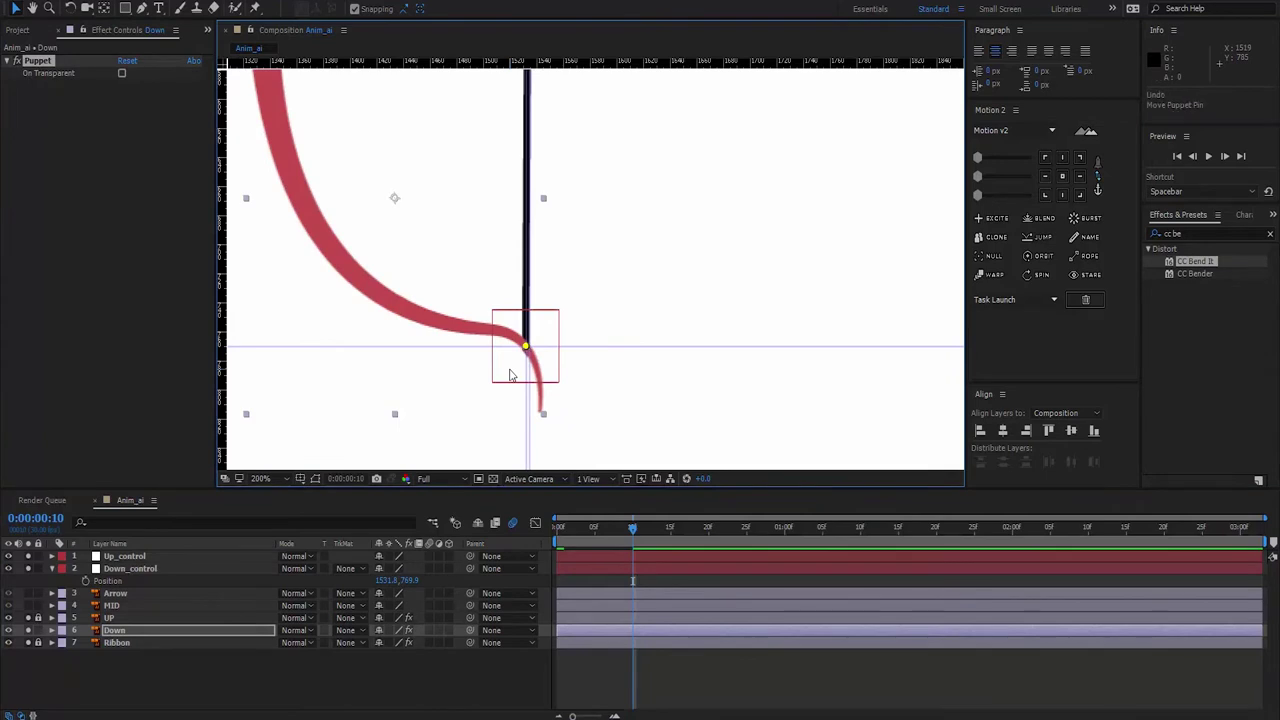
key("period")
key("period")
left_click_drag(477, 349, 551, 249)
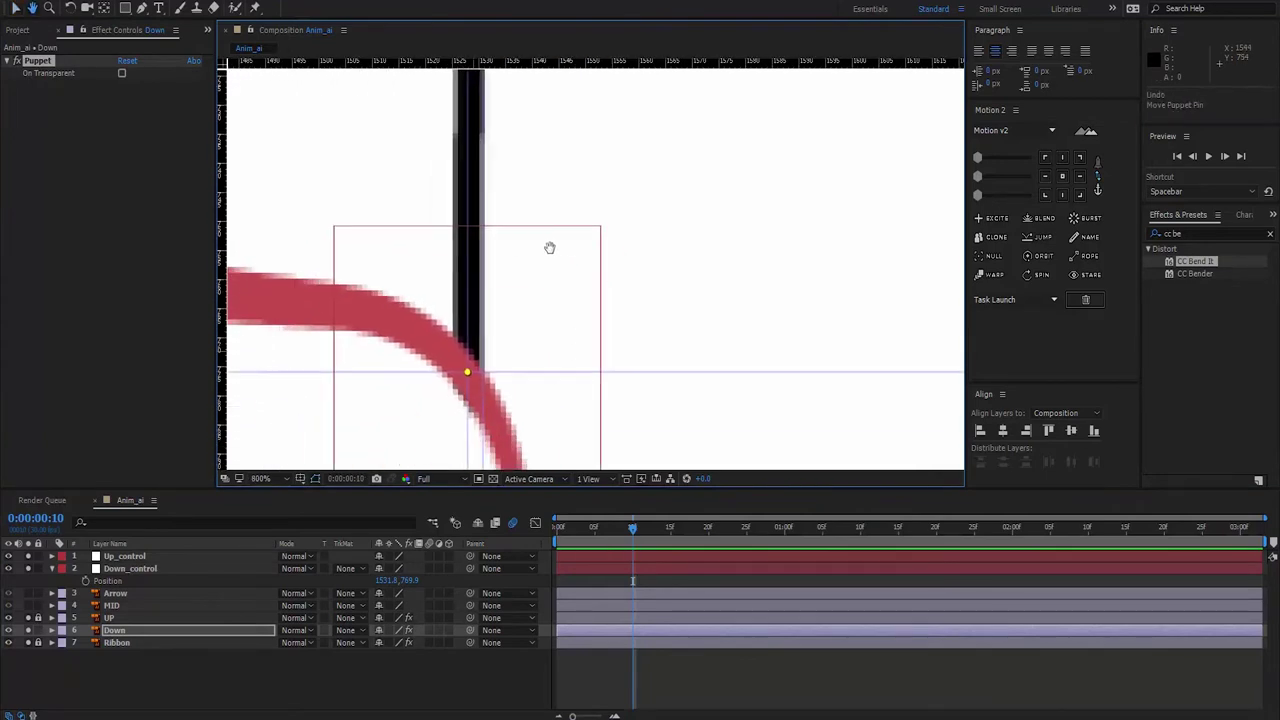
- Reveal Puppet Pin 2's Position under Mesh 1 > Deform and remove its keyframe
left_click(52, 630)
left_click(86, 678)
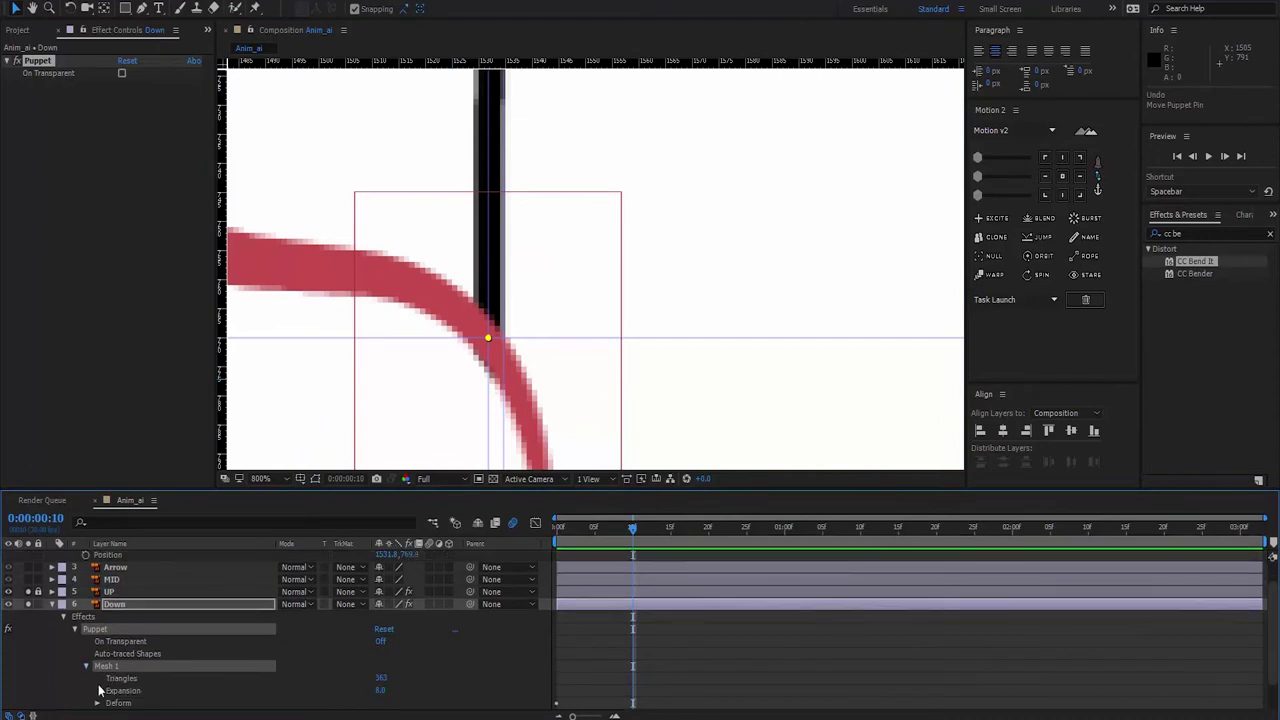
left_click(97, 703)
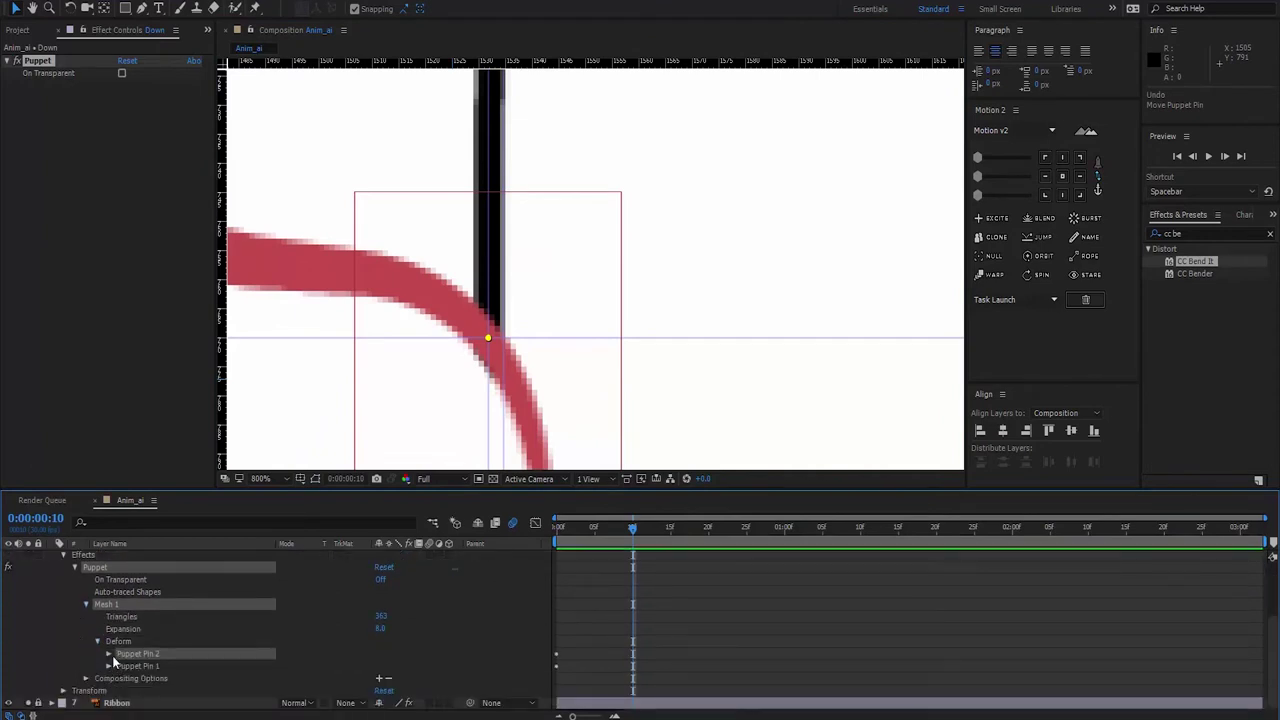
left_click(109, 654)
left_click(130, 666)
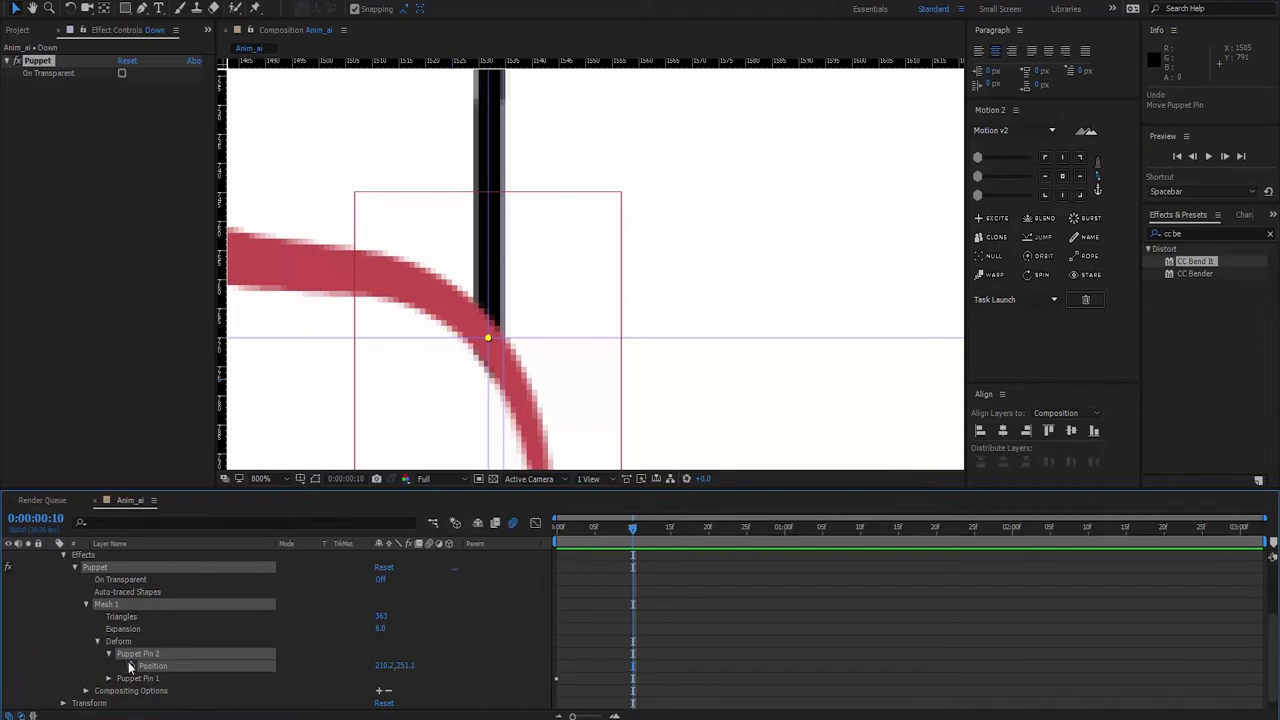
- Give Puppet Pin 2's Position the expression value+thisComp.layer("Down_control").transform.position
left_click(130, 666, "alt")
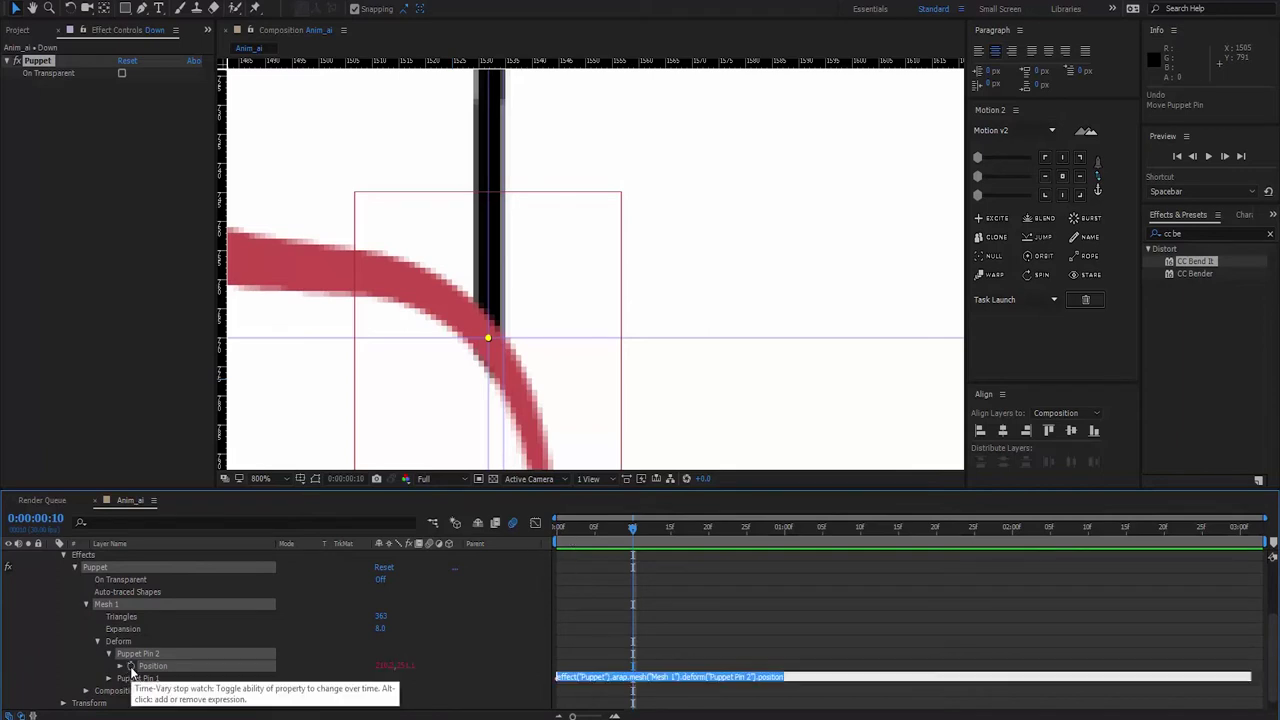
type("value +")
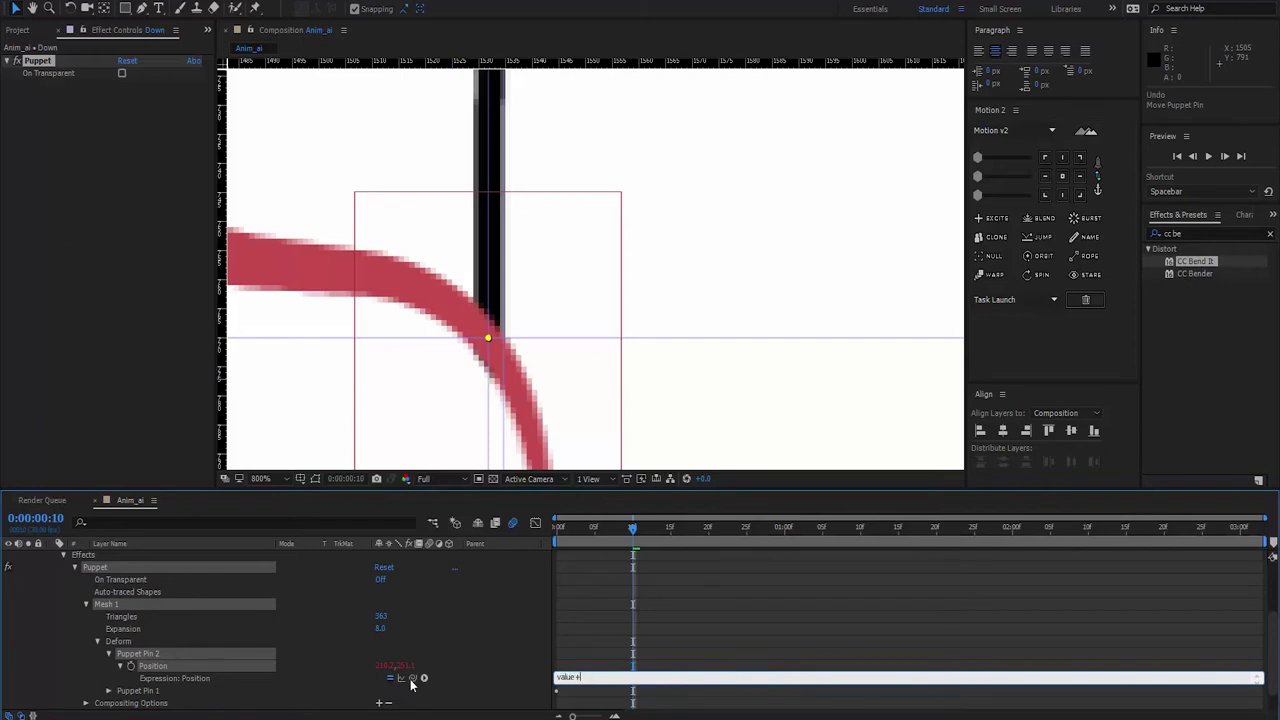
left_click_drag(413, 678, 120, 580)
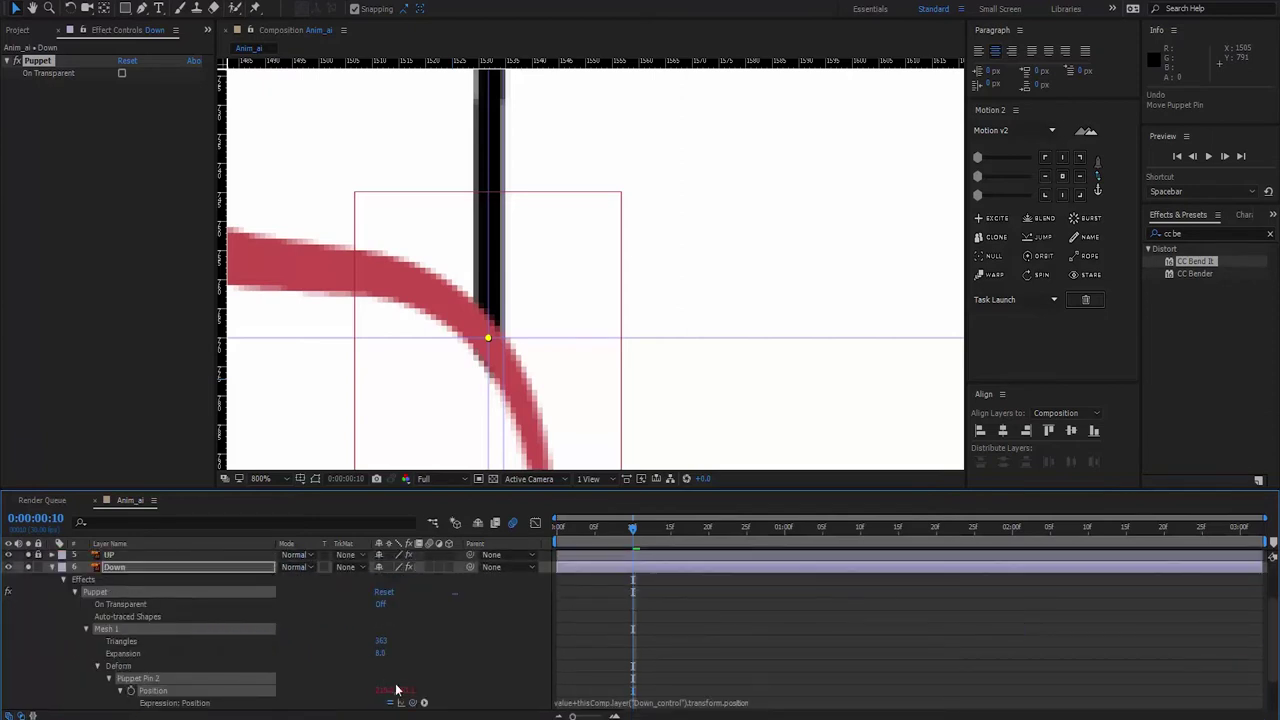
left_click(427, 672)
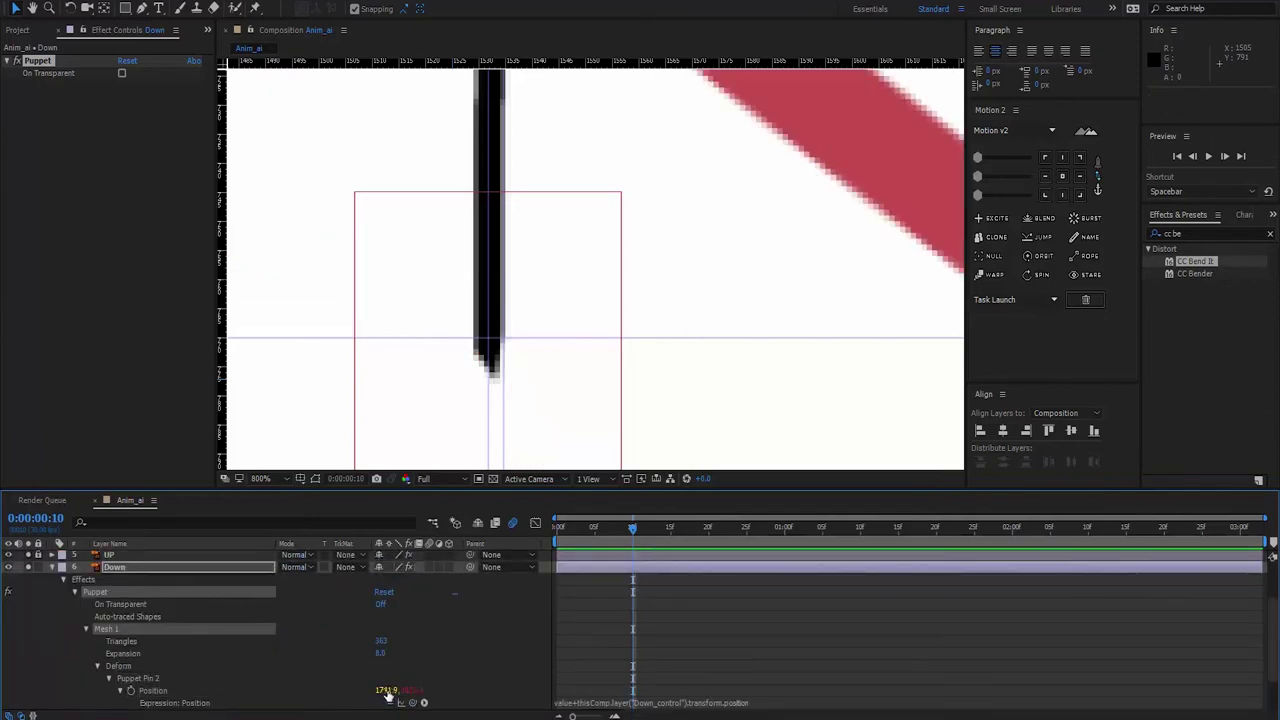
mouse_move(388, 690)
left_mouse_down()
mouse_move(371, 690)
mouse_move(631, 282)
left_mouse_up()
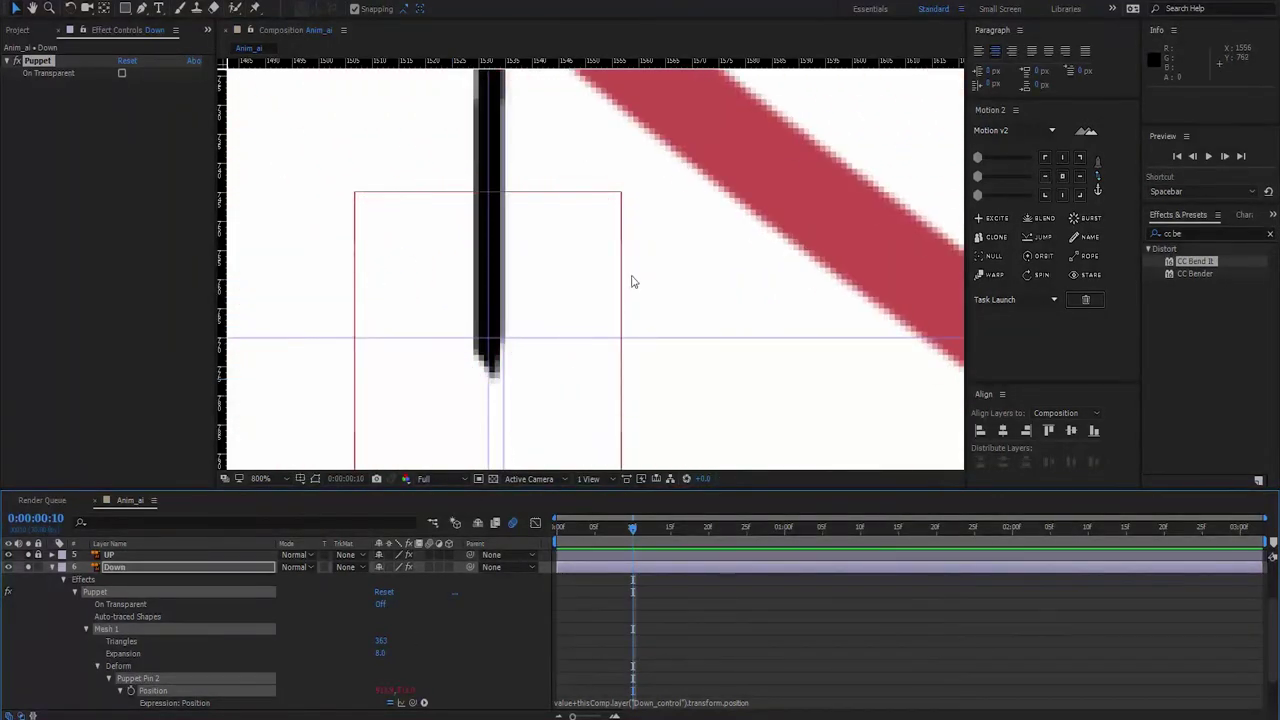
key("slash")
- Scrub Puppet Pin 2's Position X/Y until the lower limb tip meets the bowstring's bottom end, then collapse the Down layer
key("comma")
key("comma")
key("comma")
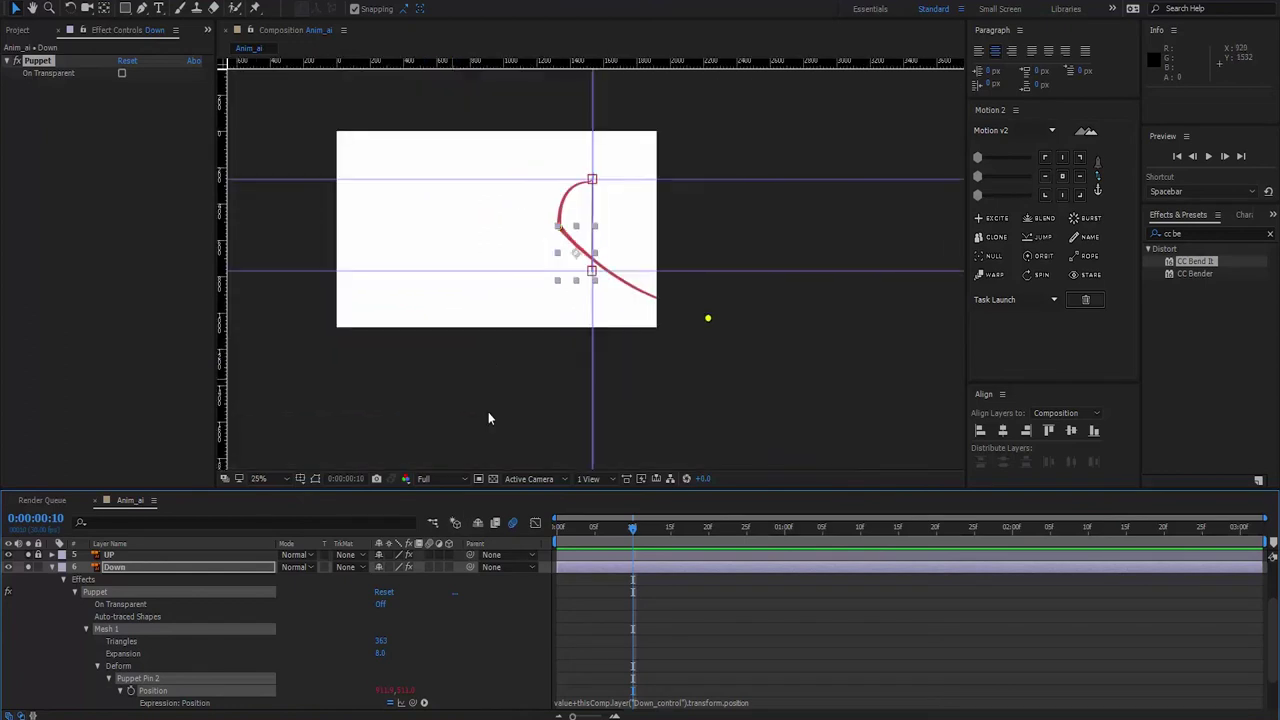
key("period")
key("period")
key("period")
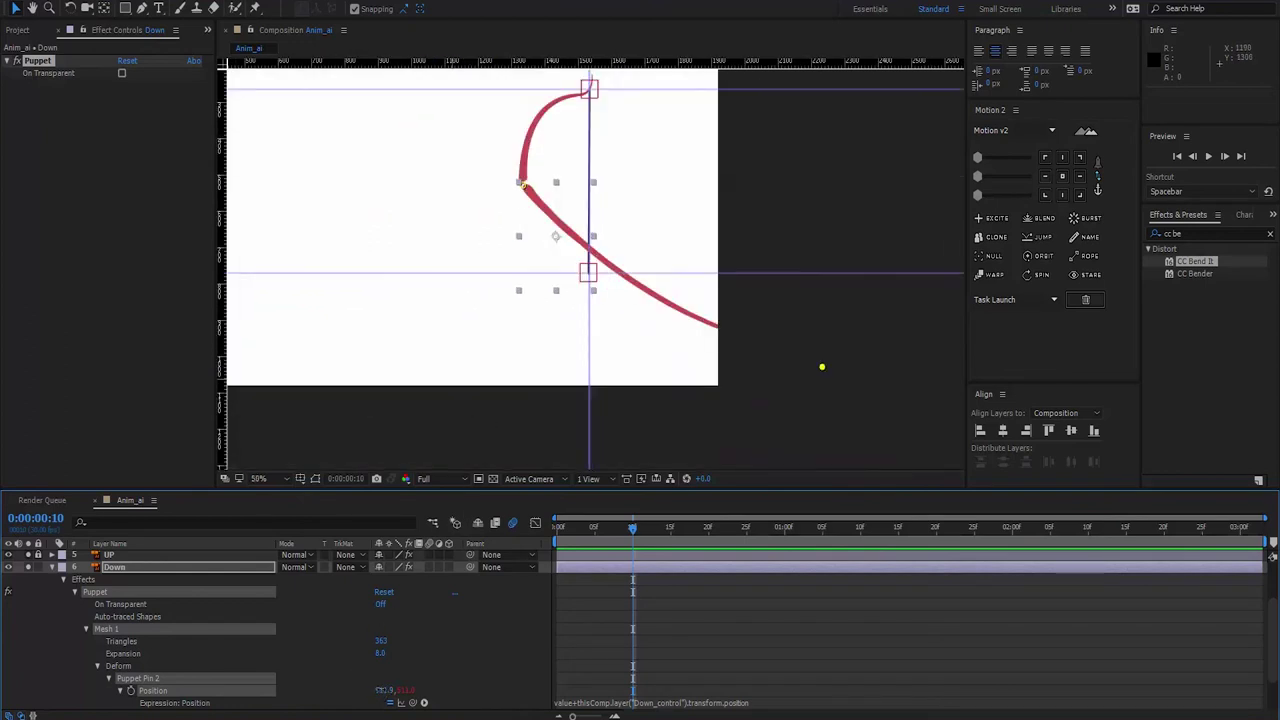
left_click_drag(383, 690, 333, 688)
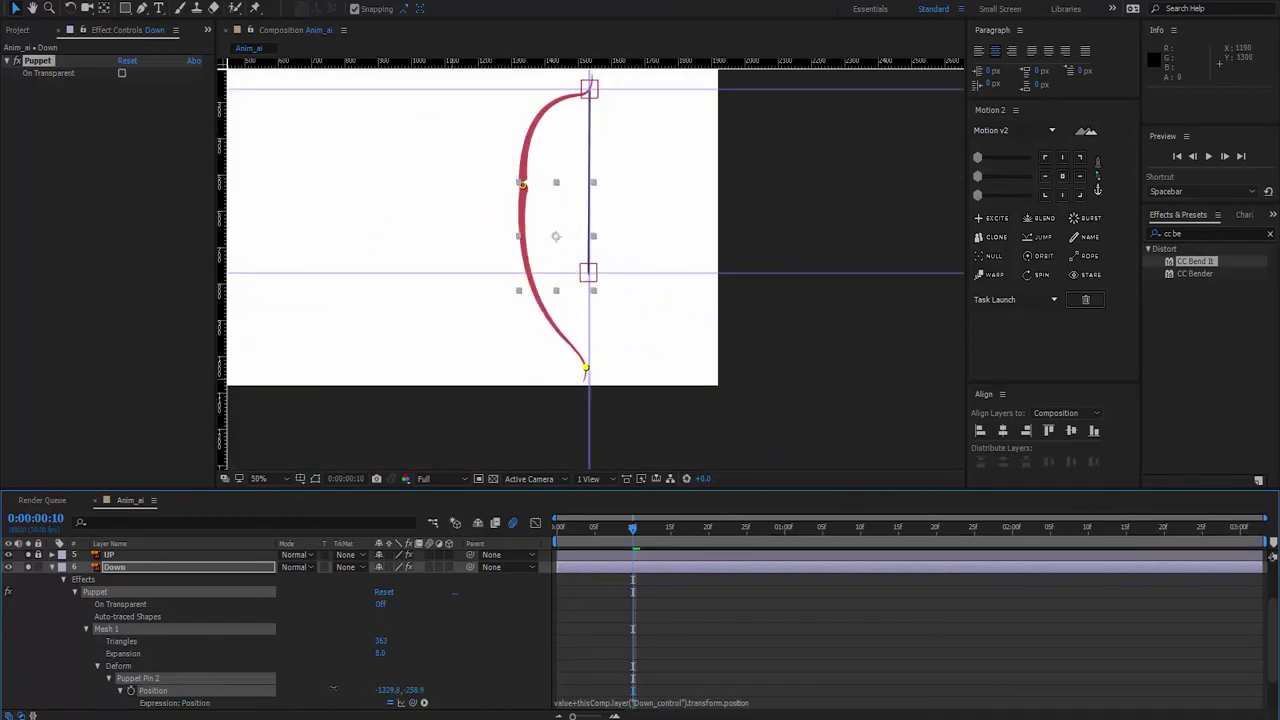
left_click_drag(405, 690, 392, 690)
scroll(562, 300, "up", 8)
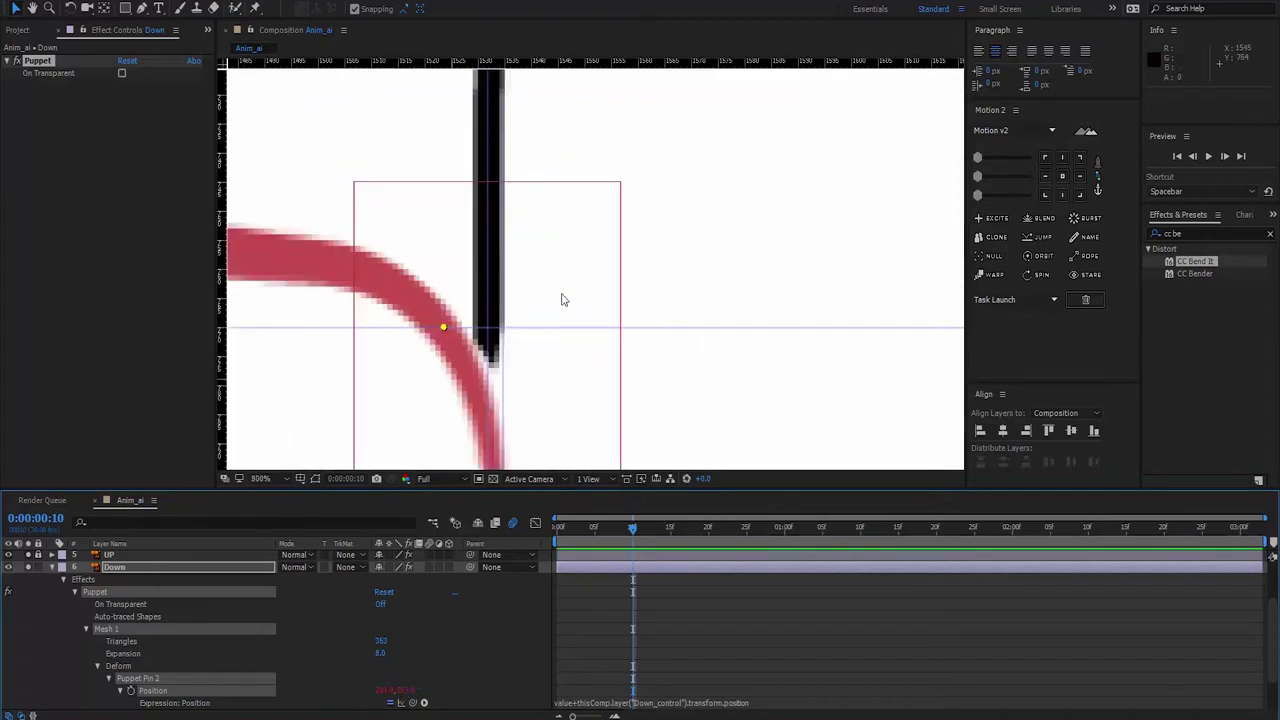
scroll(598, 296, "up", 1)
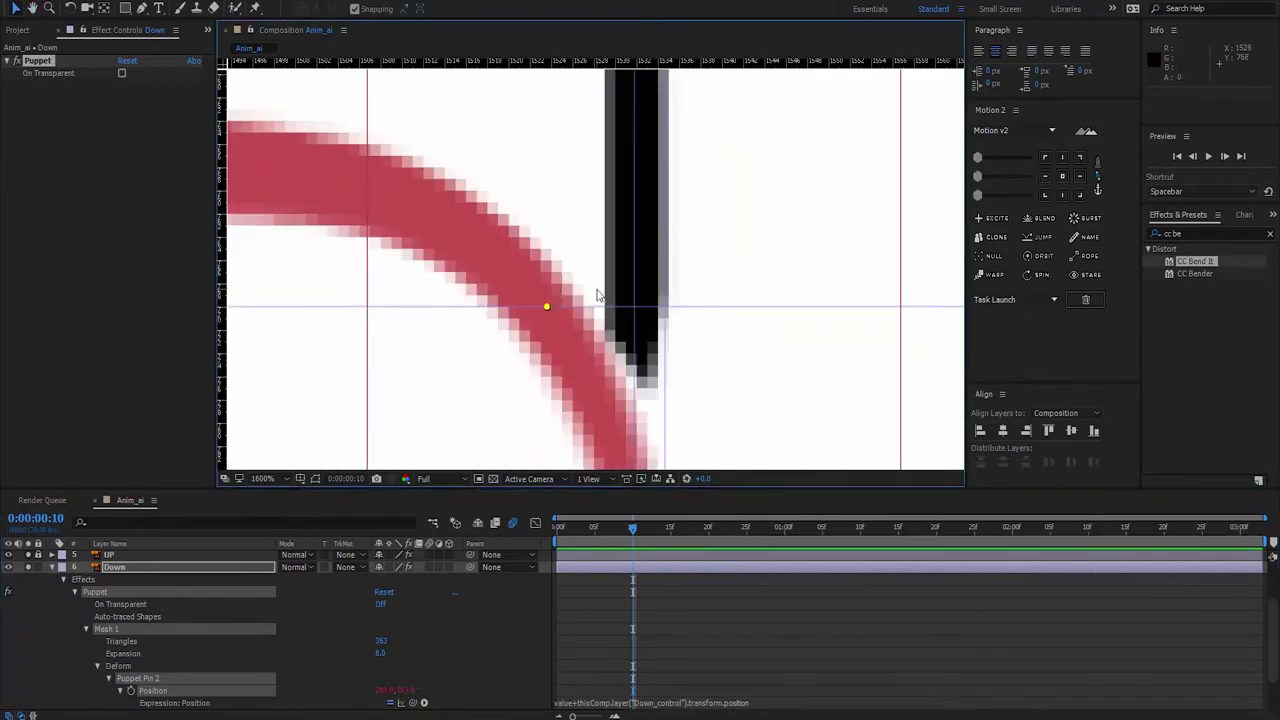
mouse_move(386, 690)
left_mouse_down()
mouse_move(430, 688)
mouse_move(400, 690)
left_mouse_up()
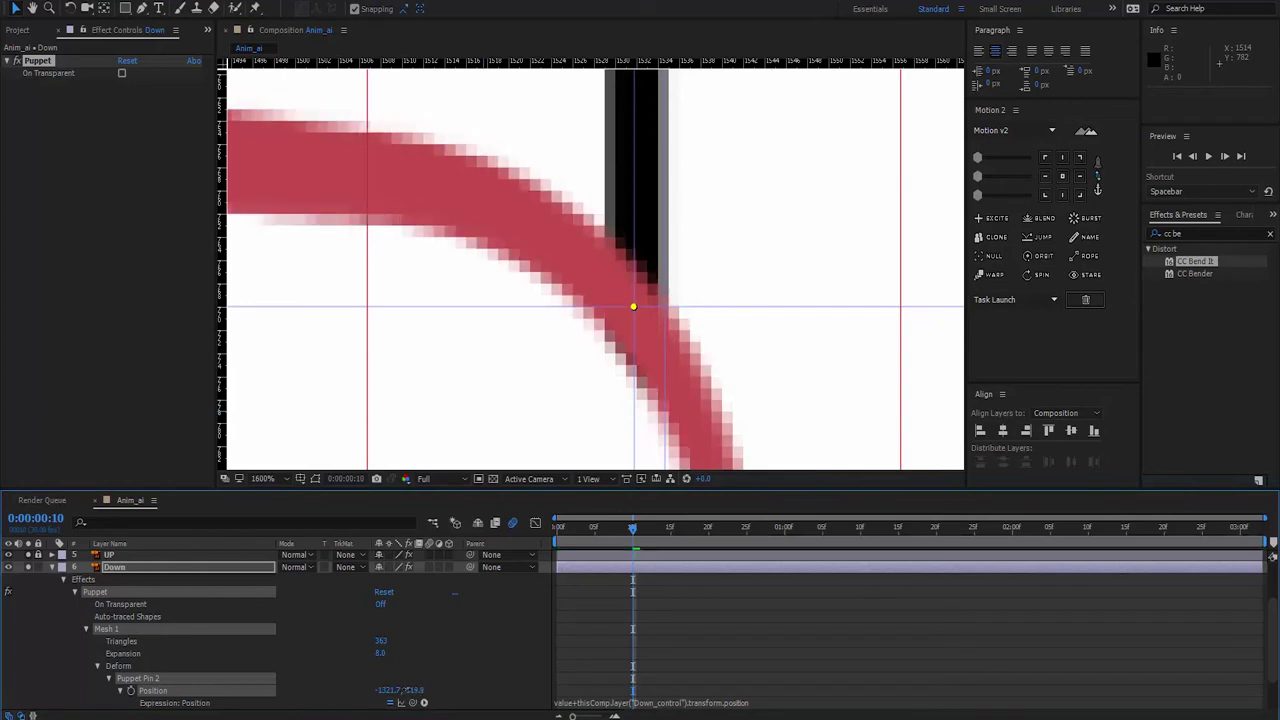
scroll(582, 232, "down", 3)
scroll(582, 232, "down", 5)
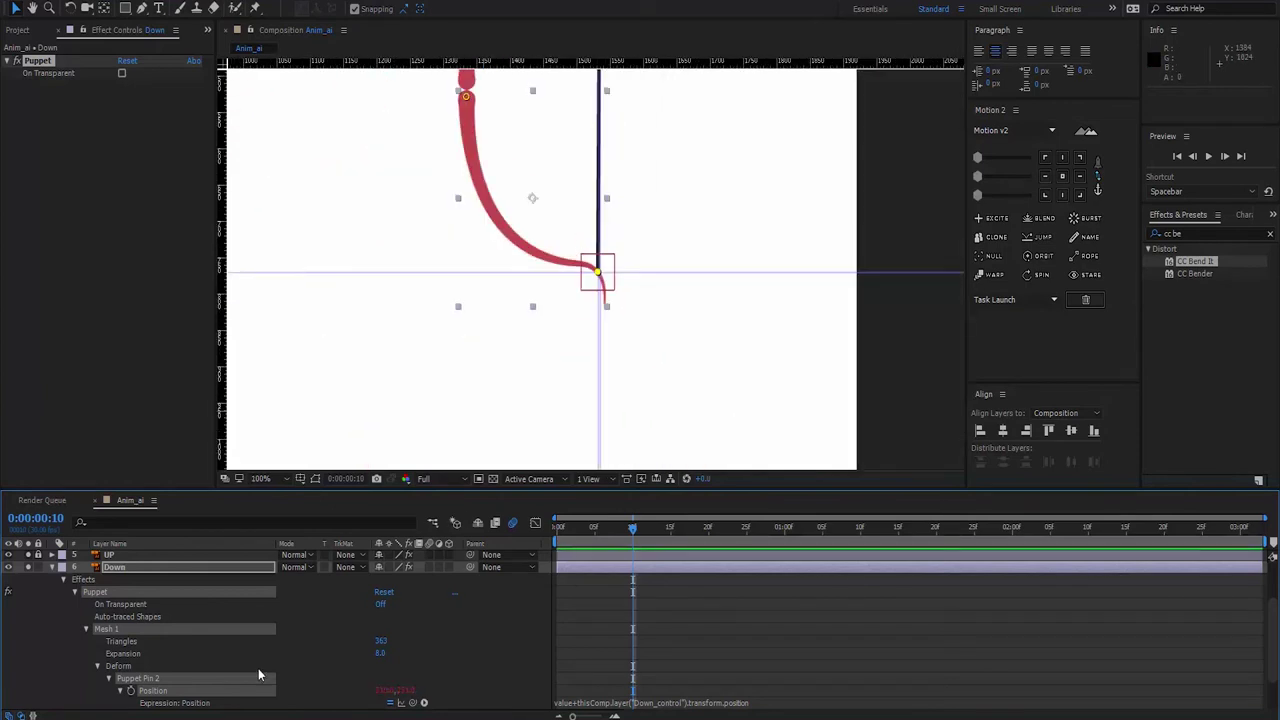
left_click(52, 567)
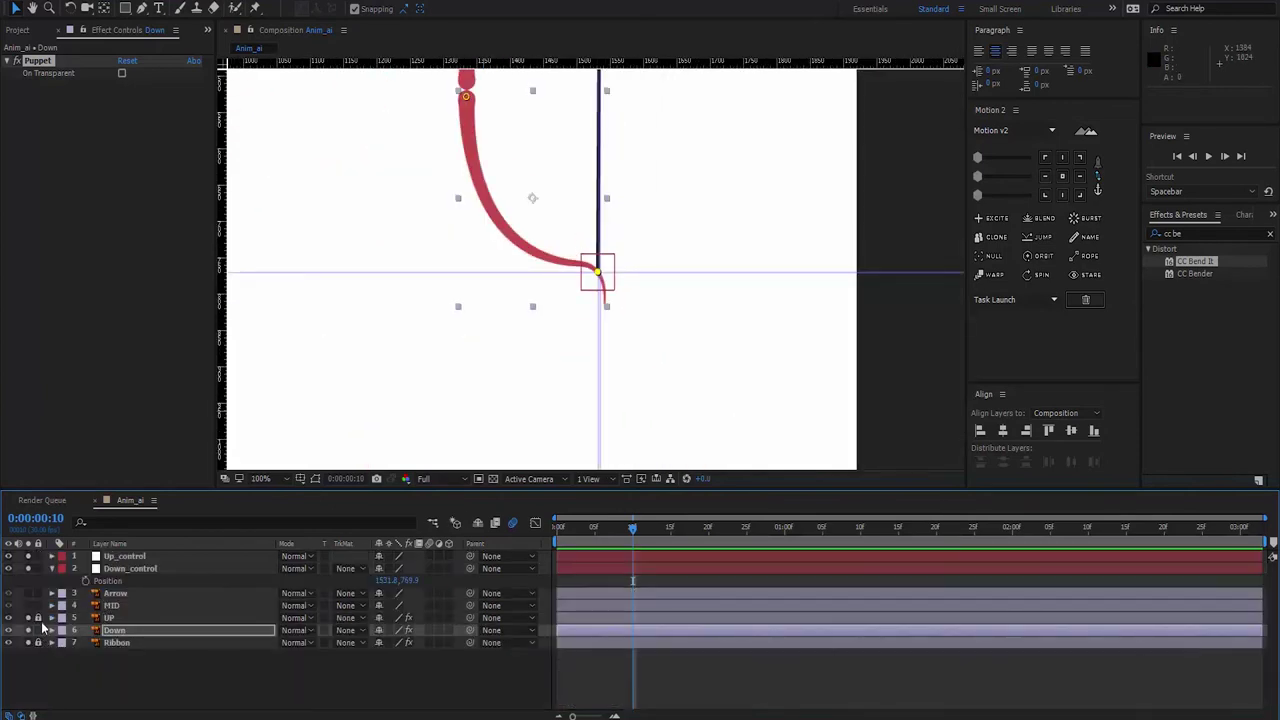
- Nudge Up_control and Down_control slightly right together, then make the MID grip layer visible
left_click(38, 630)
left_click(119, 560)
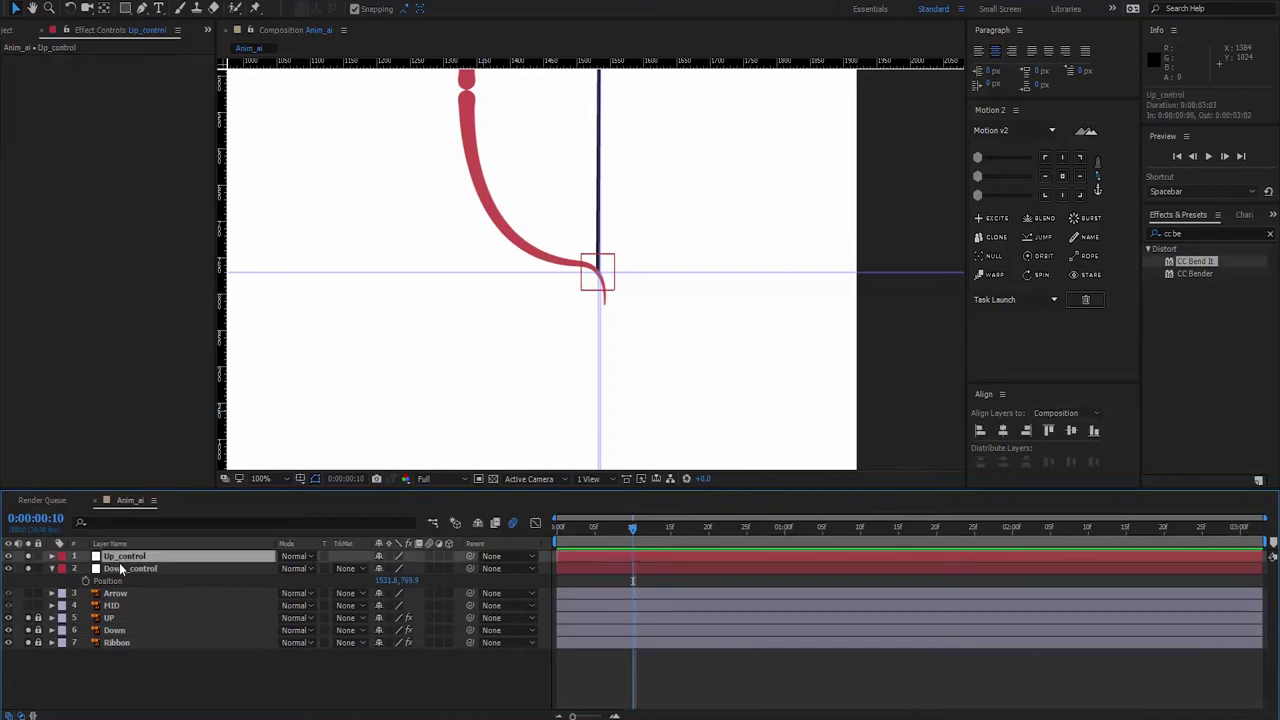
key("p")
scroll(600, 277, "down", 2)
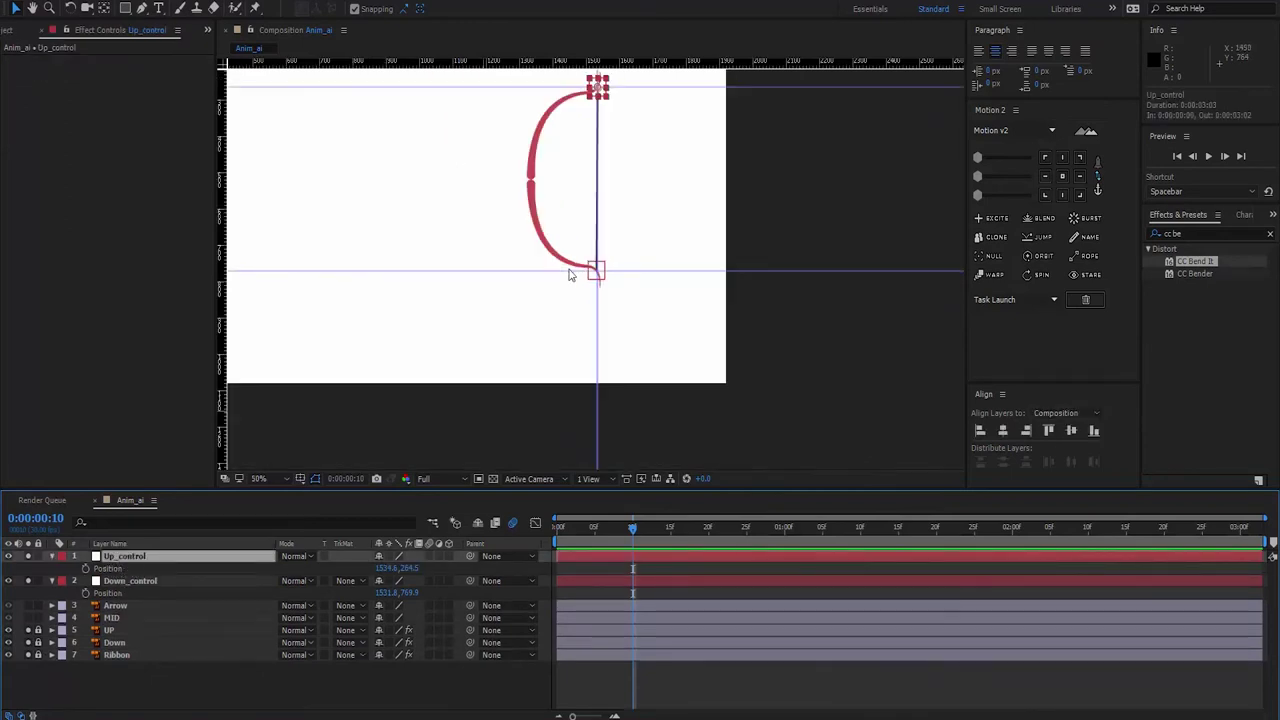
scroll(623, 277, "up", 2)
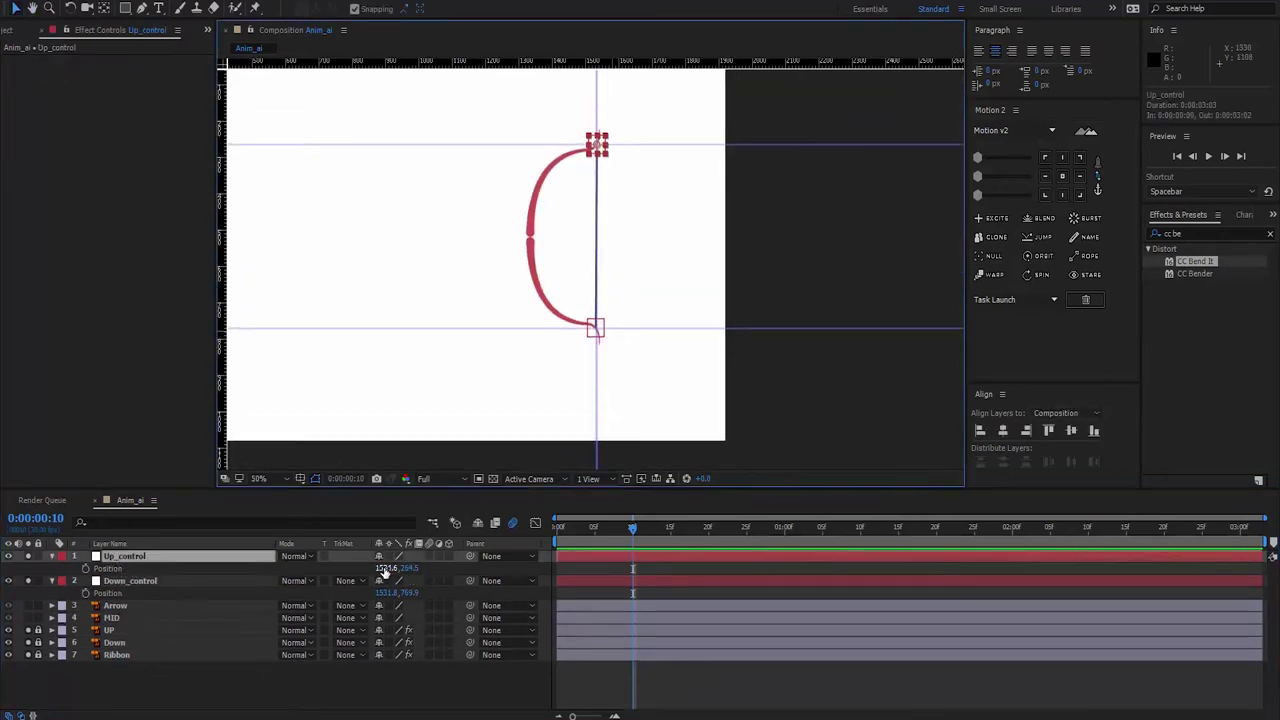
left_click(125, 581, "shift")
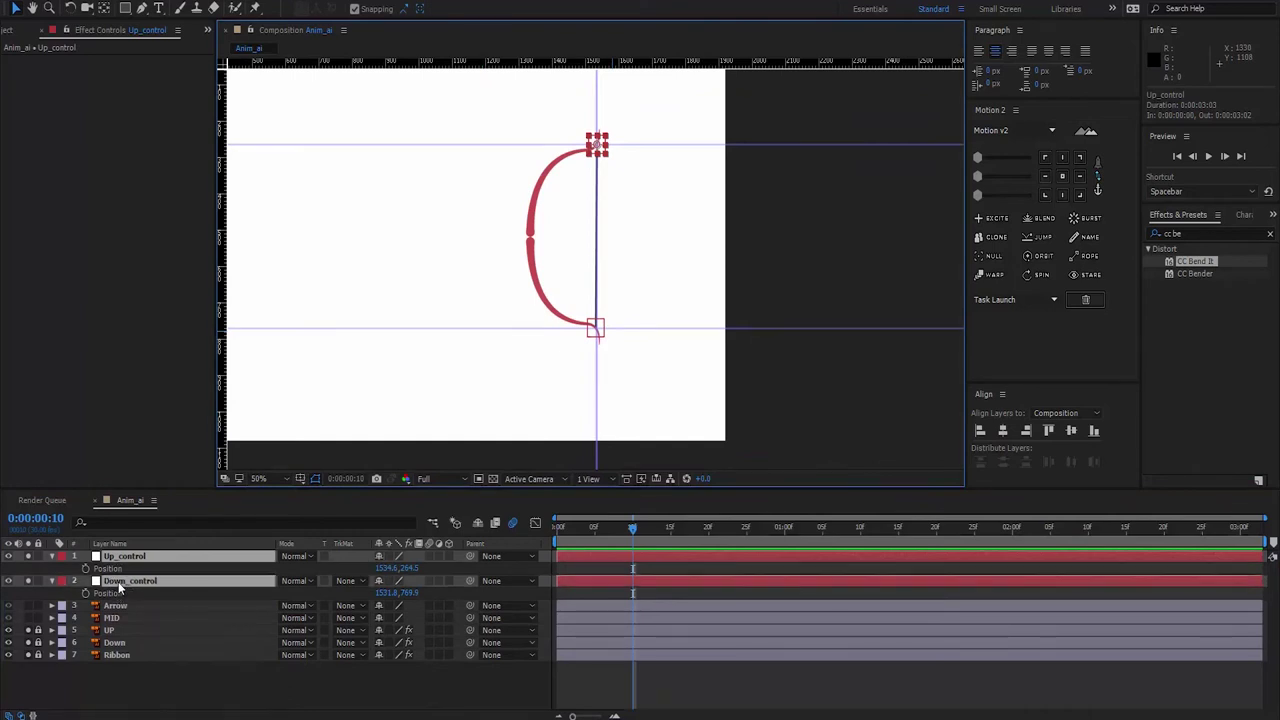
mouse_move(380, 568)
left_mouse_down()
mouse_move(386, 579)
mouse_move(435, 567)
mouse_move(380, 576)
left_mouse_up()
left_click(344, 691)
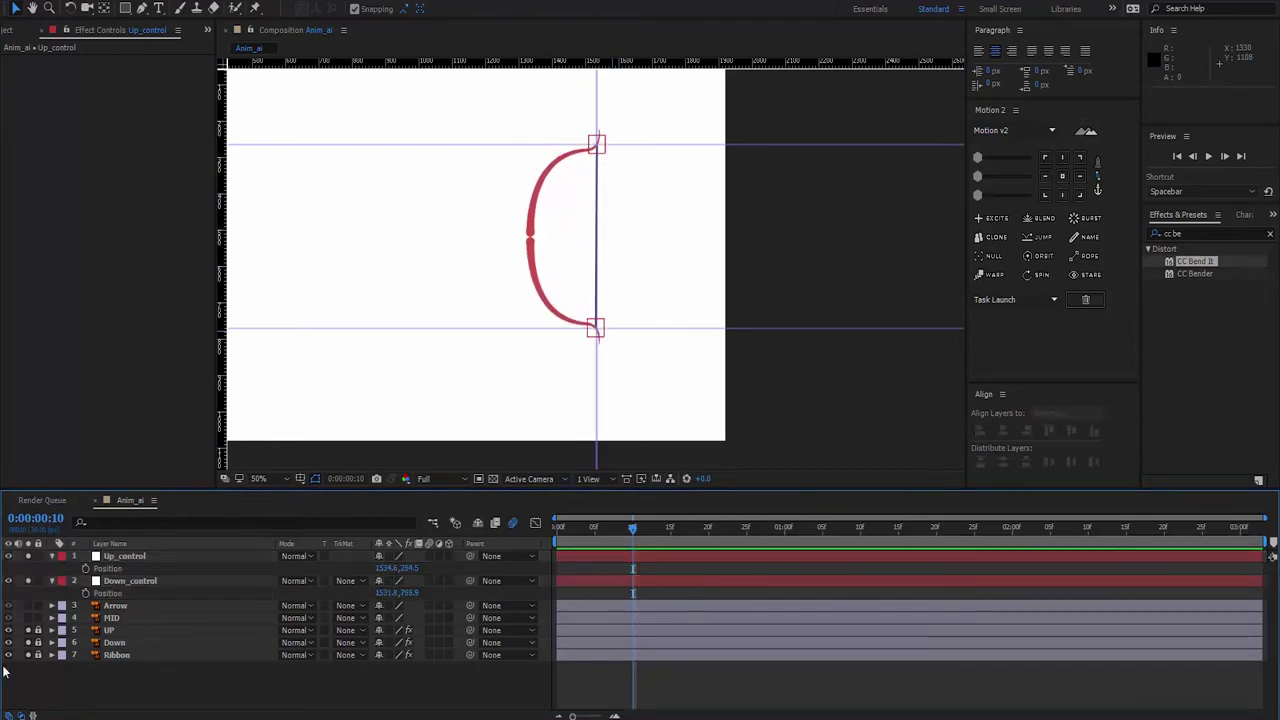
left_click(30, 620)
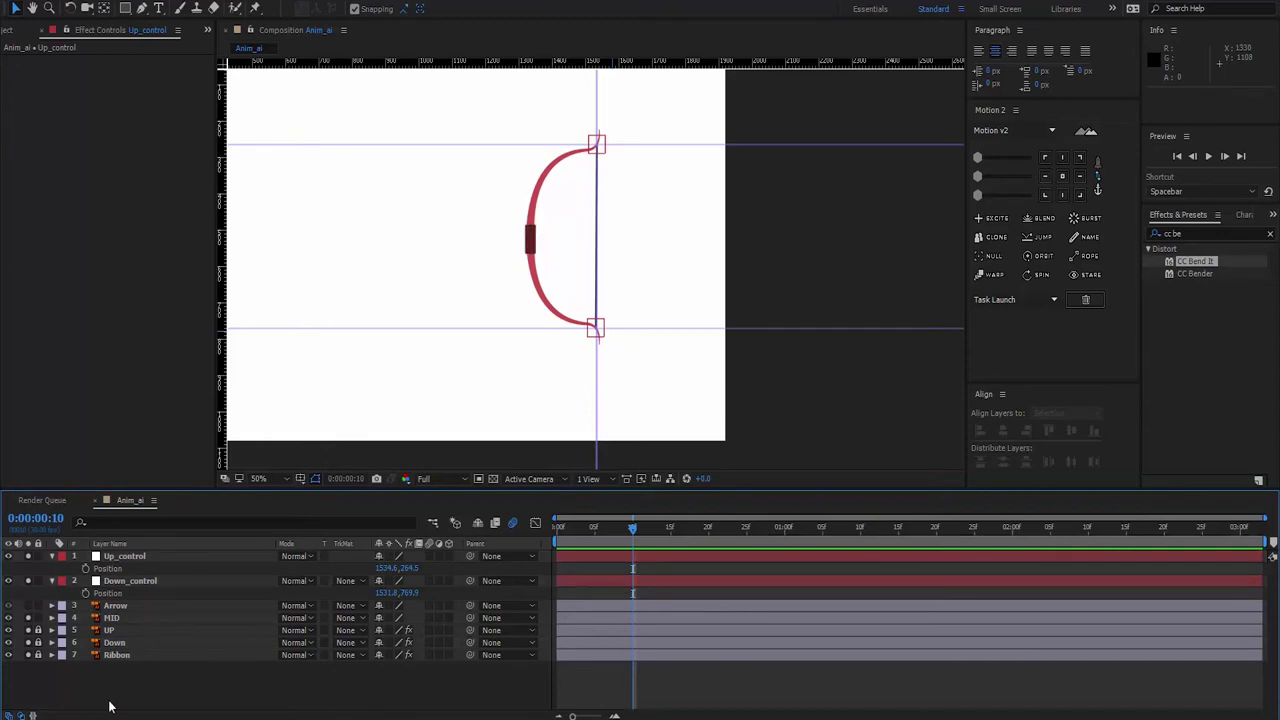
- Show the Arrow layer, then unlock and select the Ribbon layer
left_click(30, 607)
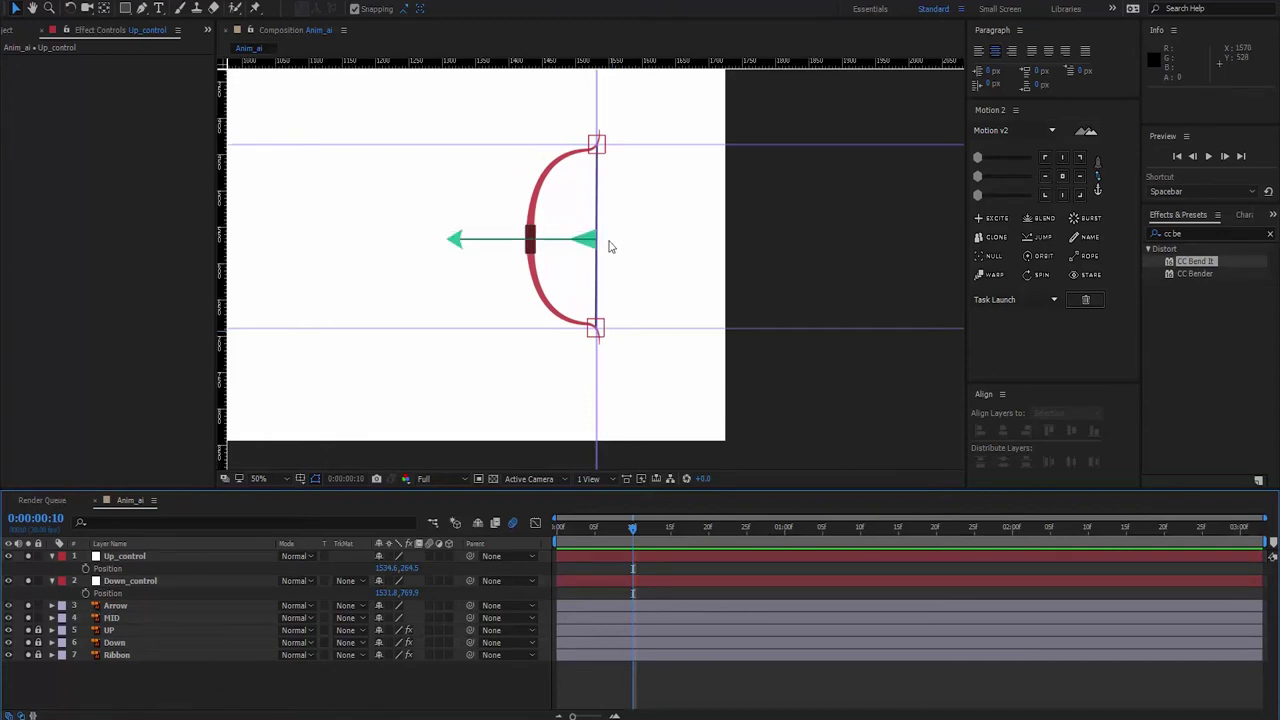
scroll(606, 243, "up", 5)
scroll(643, 315, "up", 1)
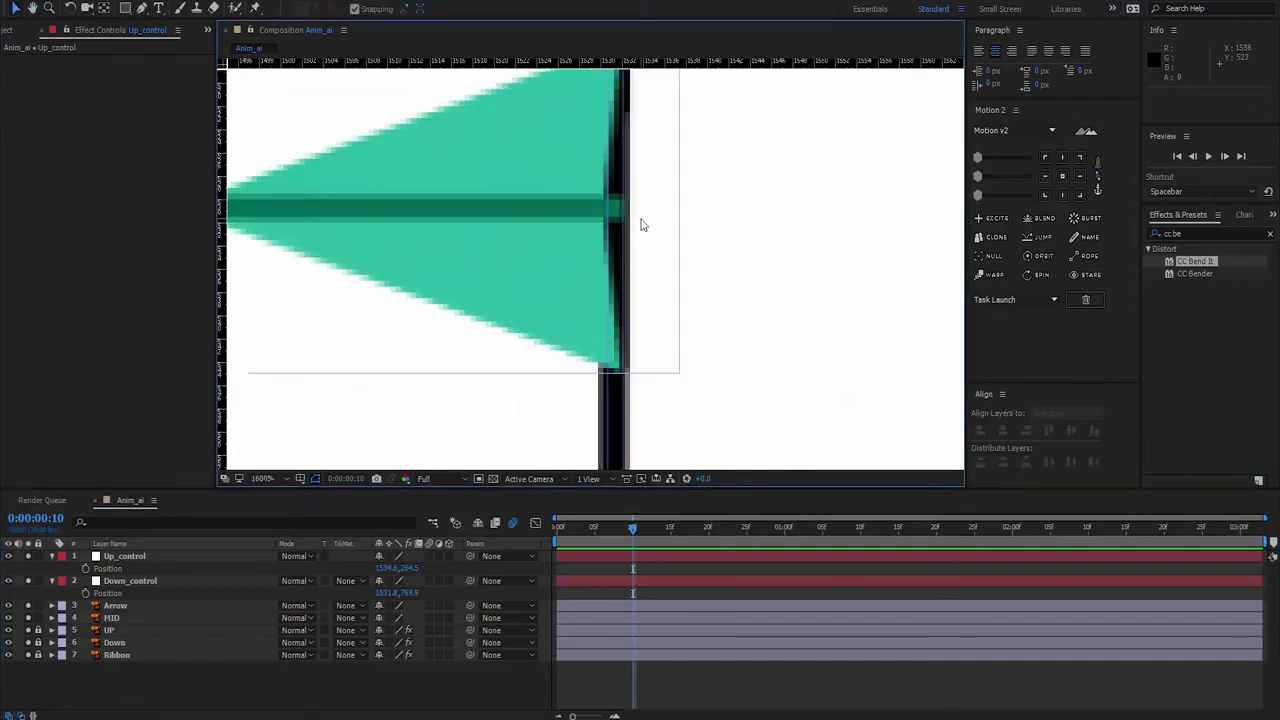
scroll(640, 220, "up", 1)
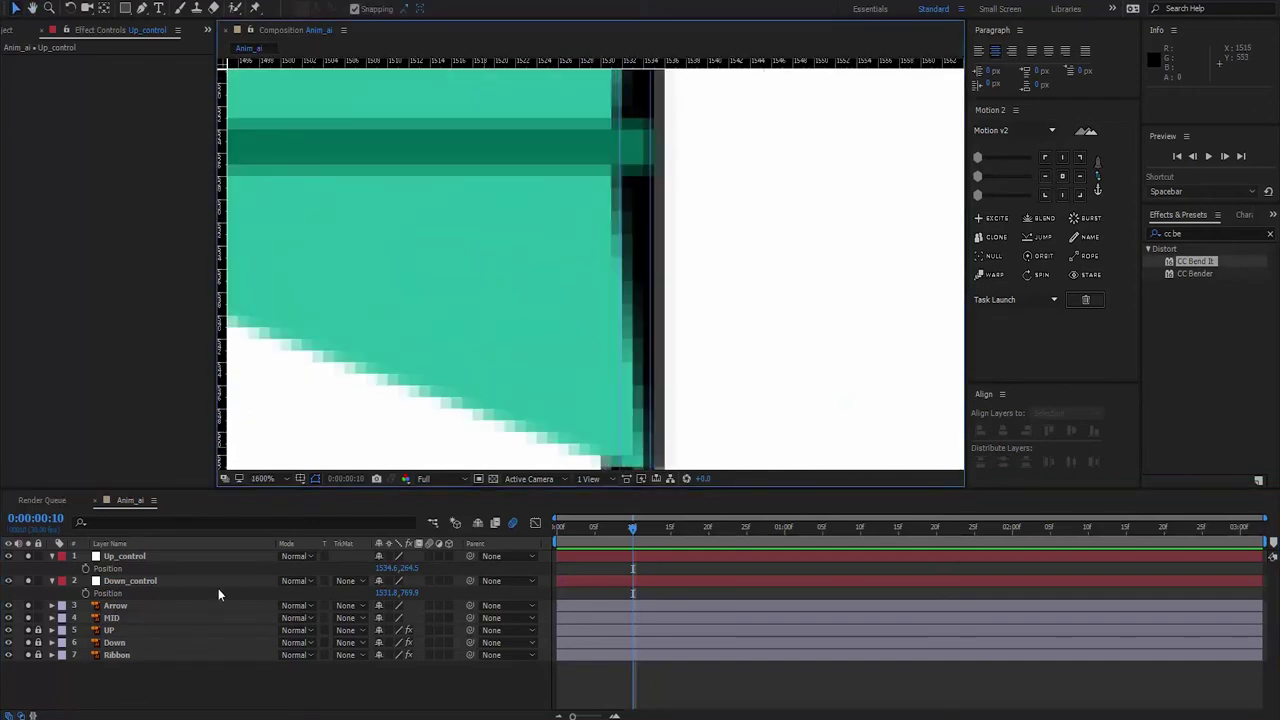
left_click(38, 654)
left_click(98, 654)
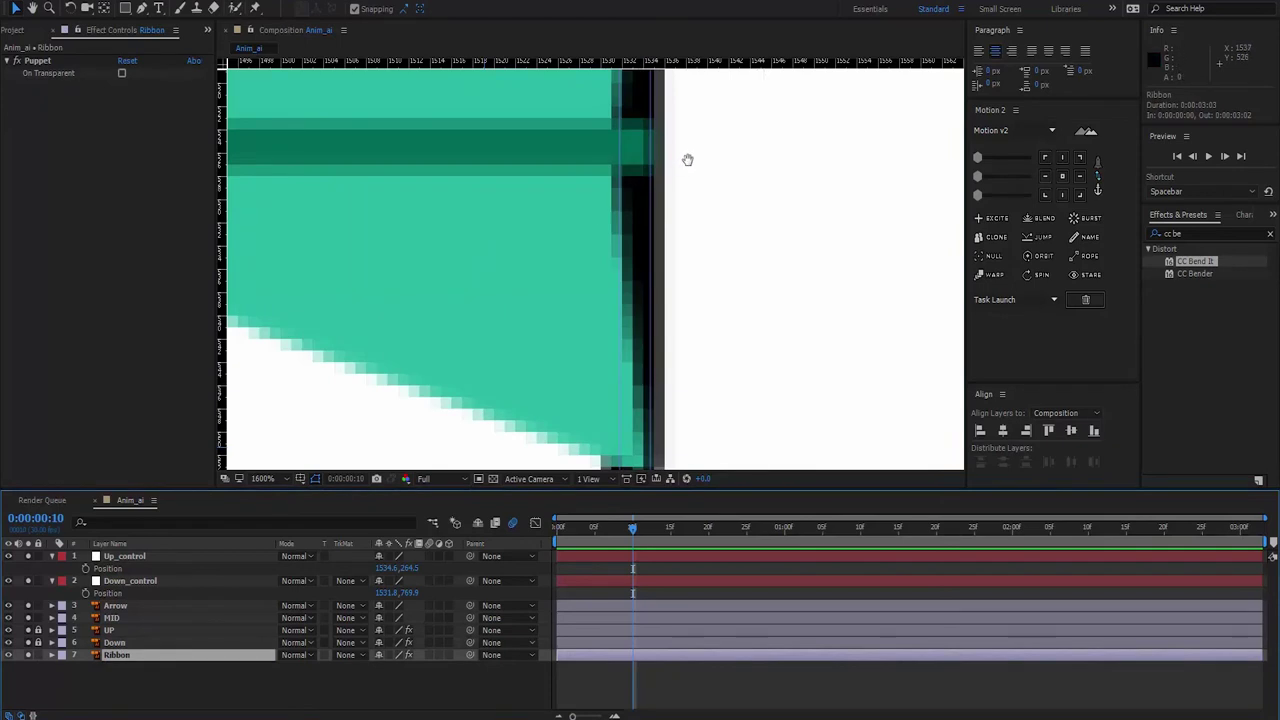
left_click_drag(686, 157, 694, 340)
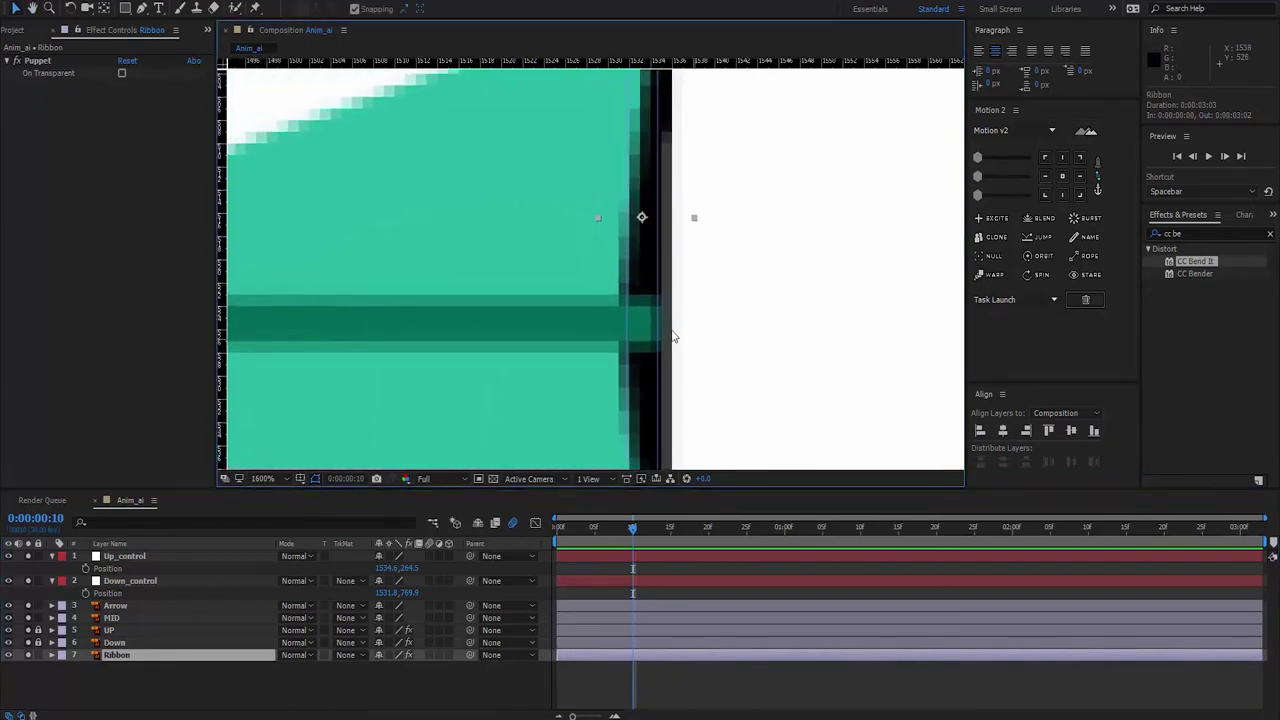
- Add a puppet pin on the Ribbon at the bowstring's middle, where the arrow tip meets it
left_click(255, 8)
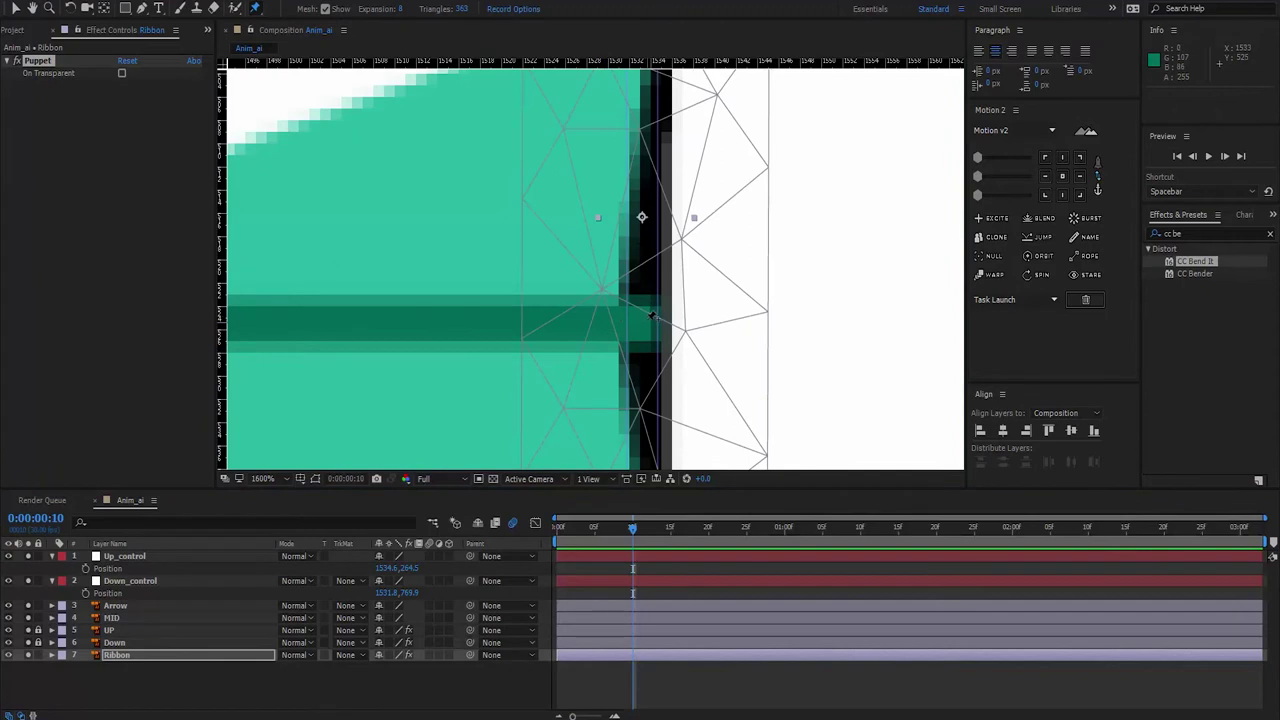
left_click(644, 322)
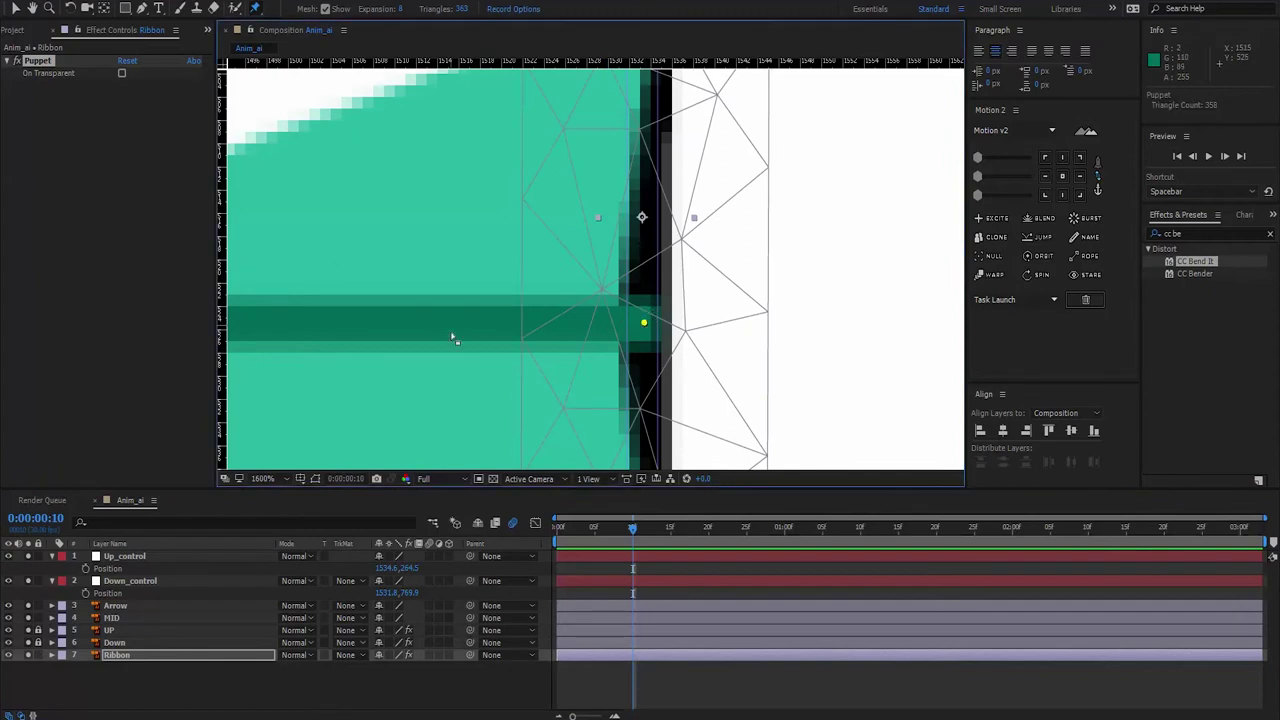
left_click(16, 8)
scroll(568, 246, "down", 2)
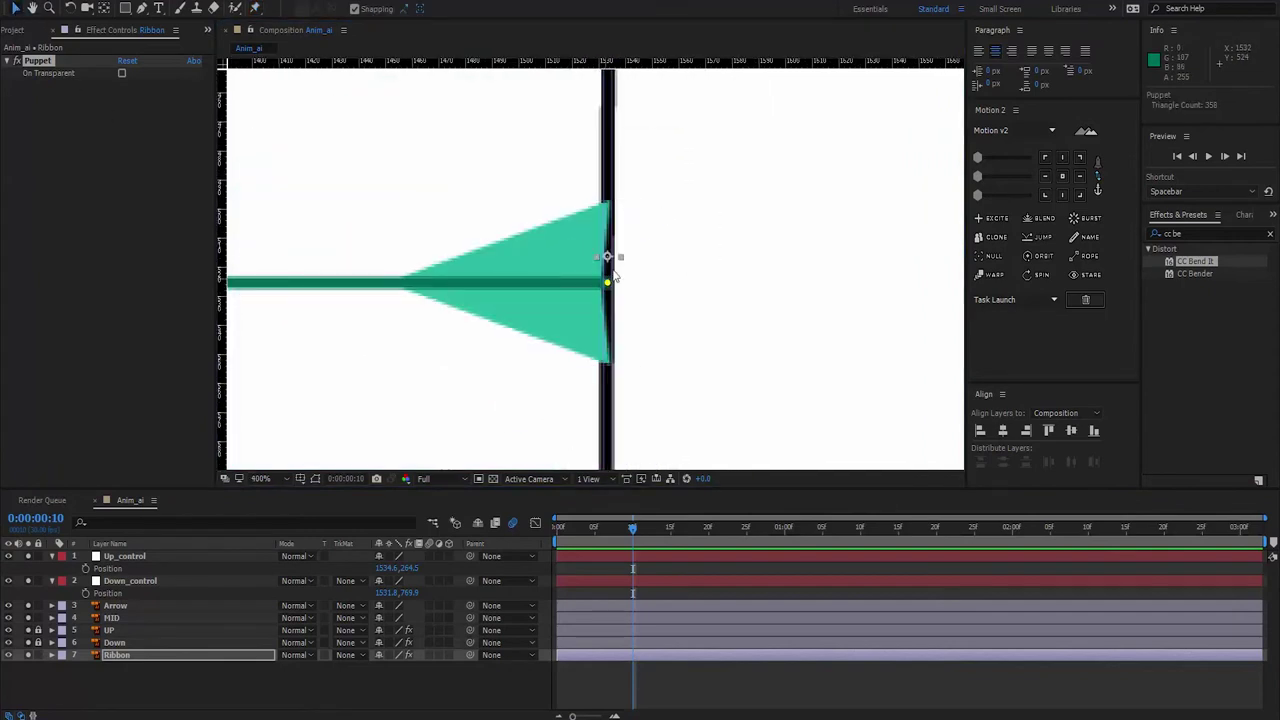
scroll(605, 285, "down", 2)
left_click_drag(603, 283, 760, 272)
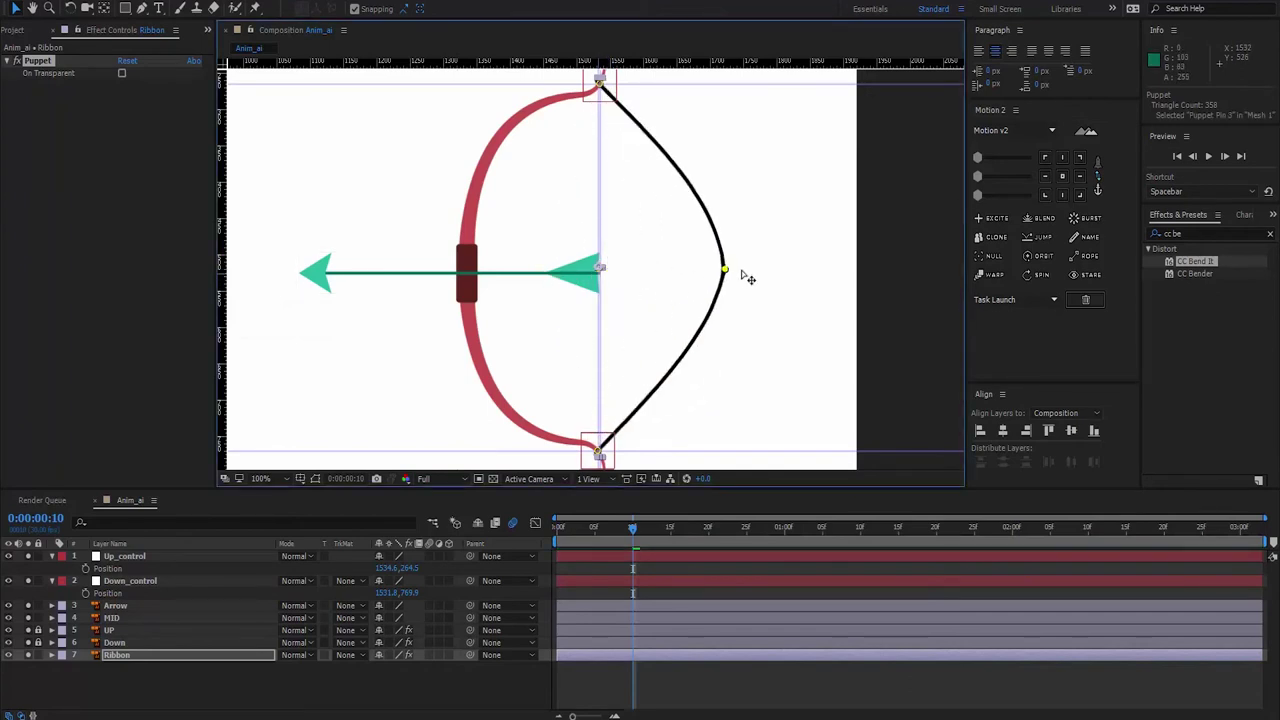
key("ctrl+z")
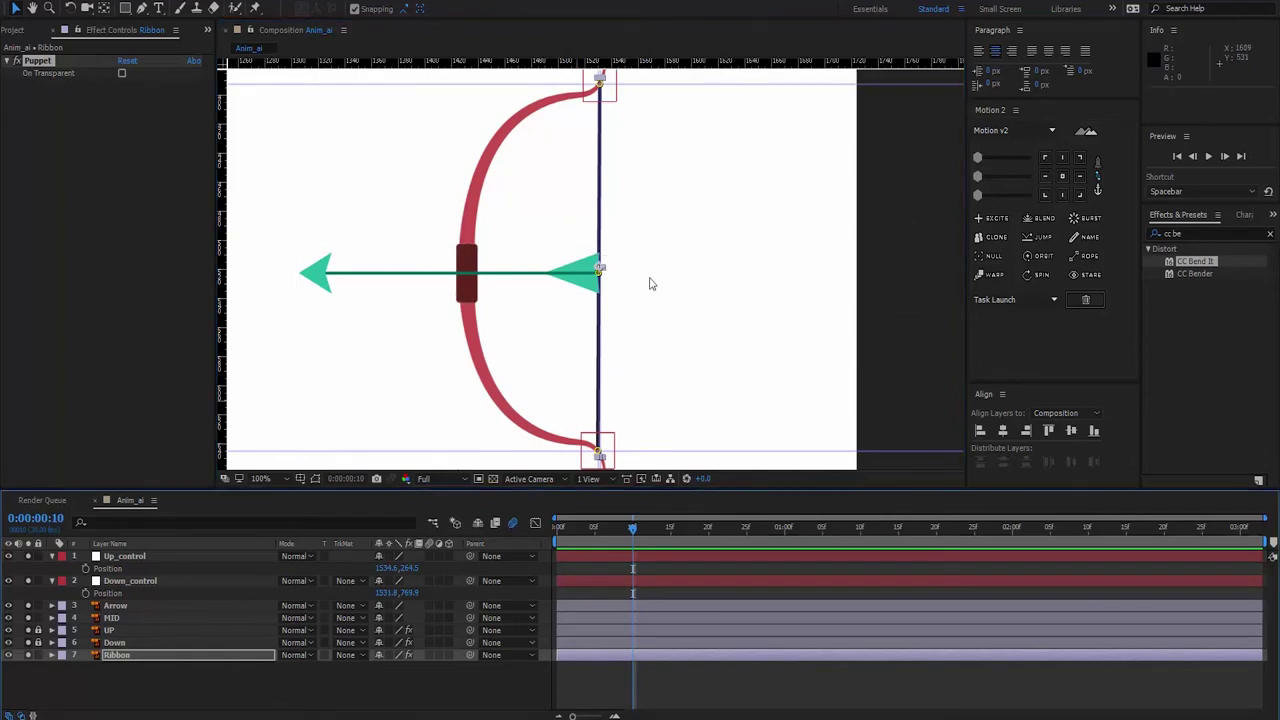
key("period")
key("period")
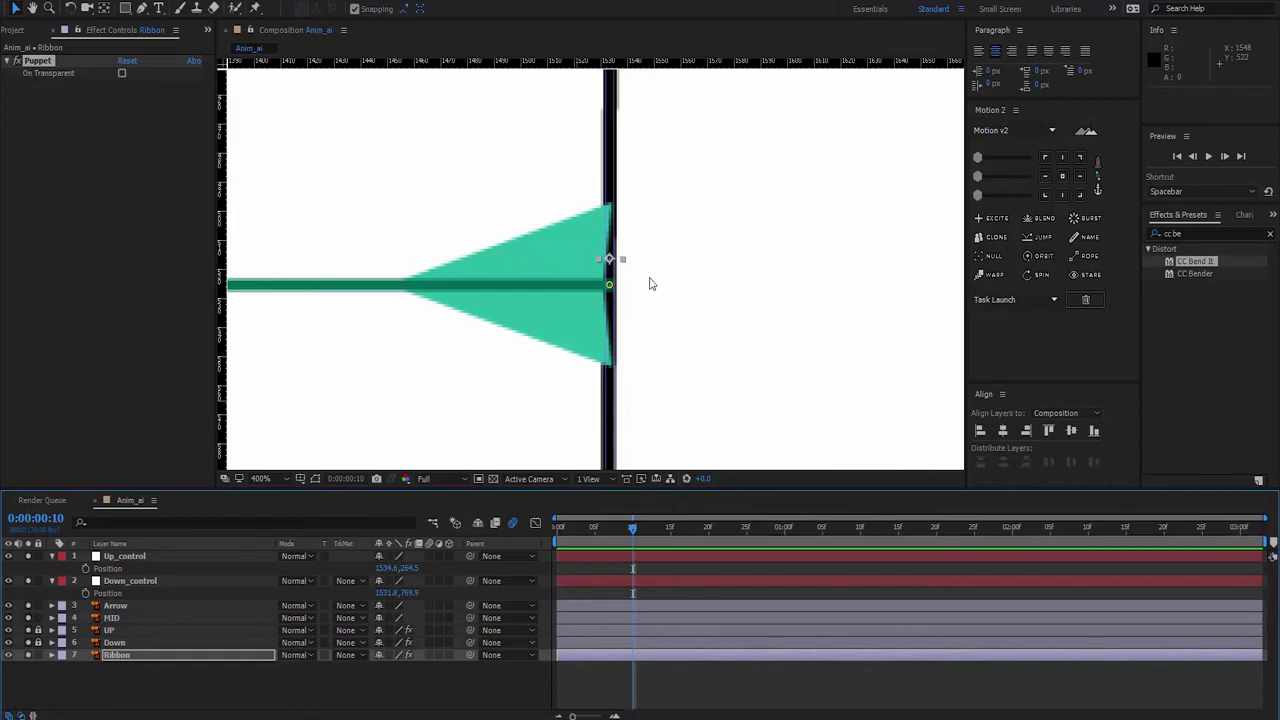
- Select the Ribbon's Puppet effect and drag a horizontal guide through the arrow shaft
left_click(634, 298)
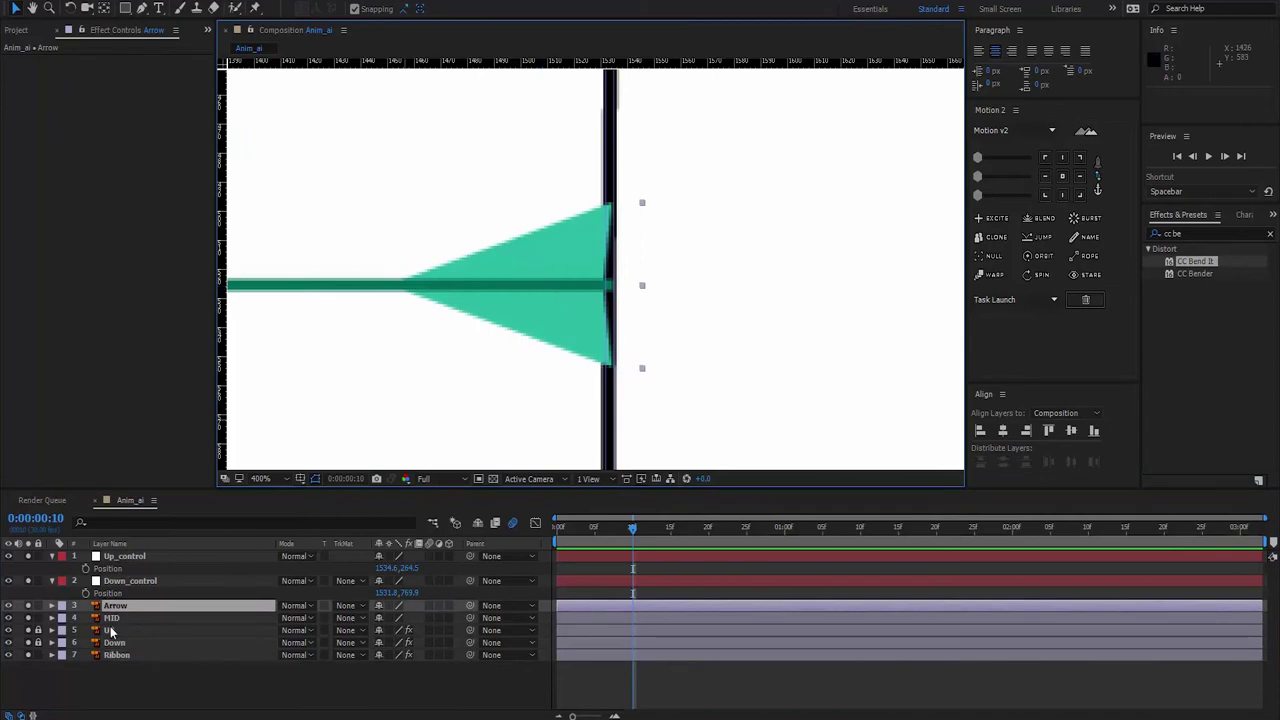
left_click(117, 656)
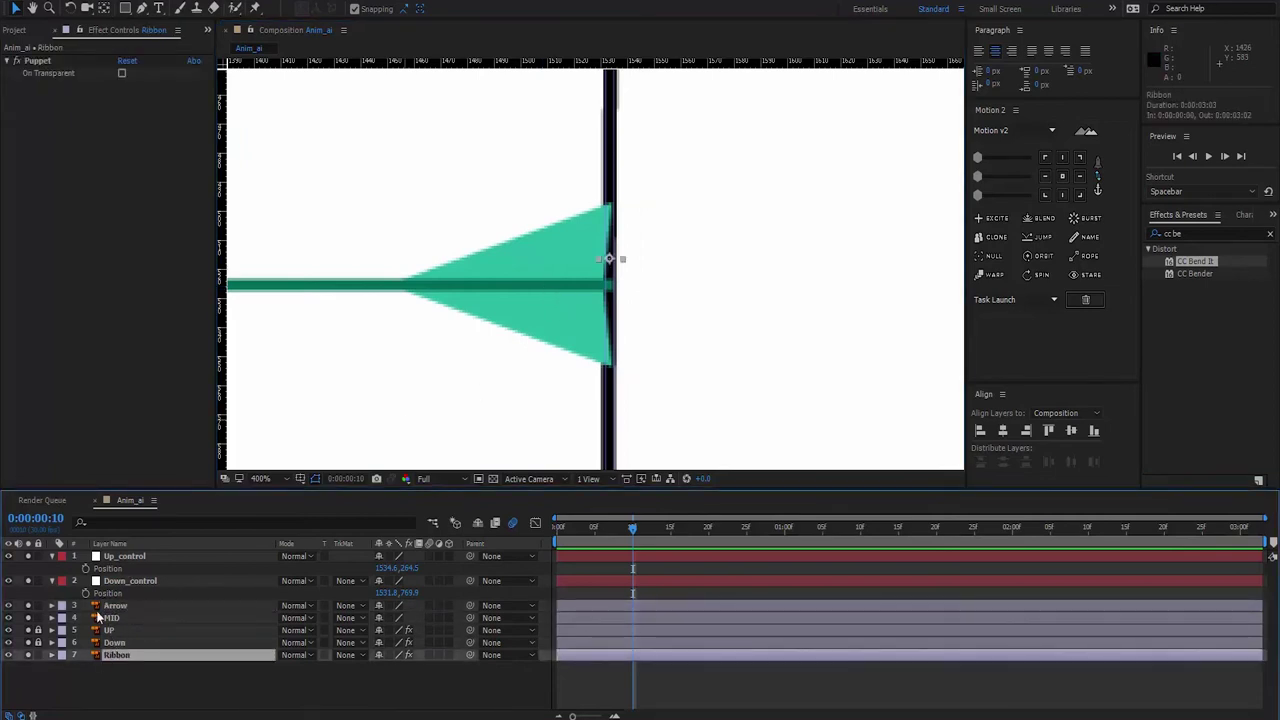
left_click(40, 61)
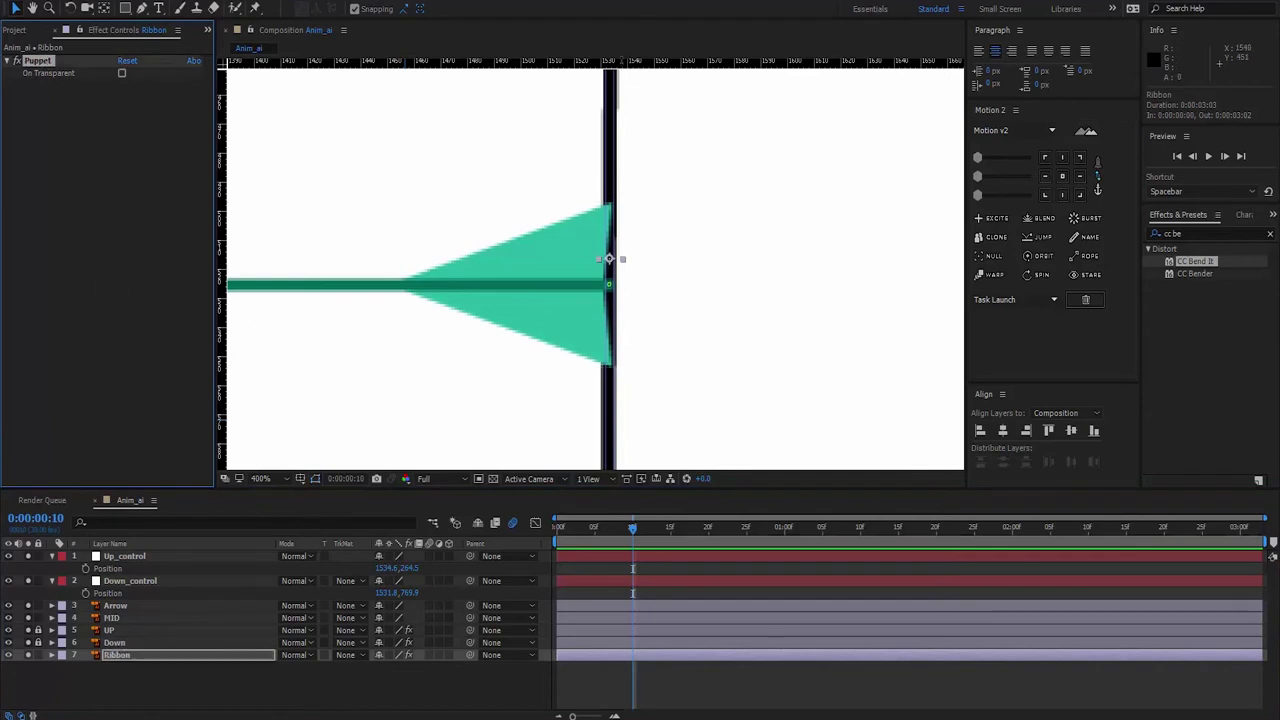
left_click_drag(621, 63, 645, 285)
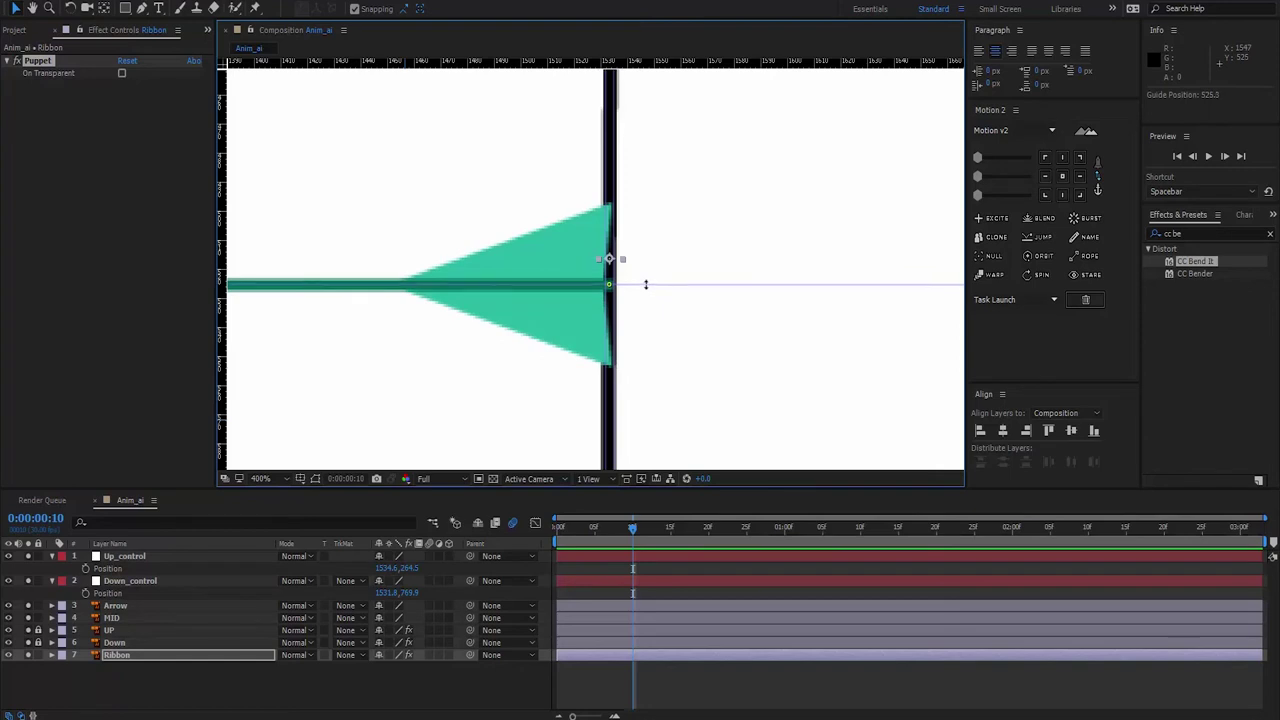
- Add a vertical guide and align both guides on the bowstring's middle puppet pin
key("period")
key("period")
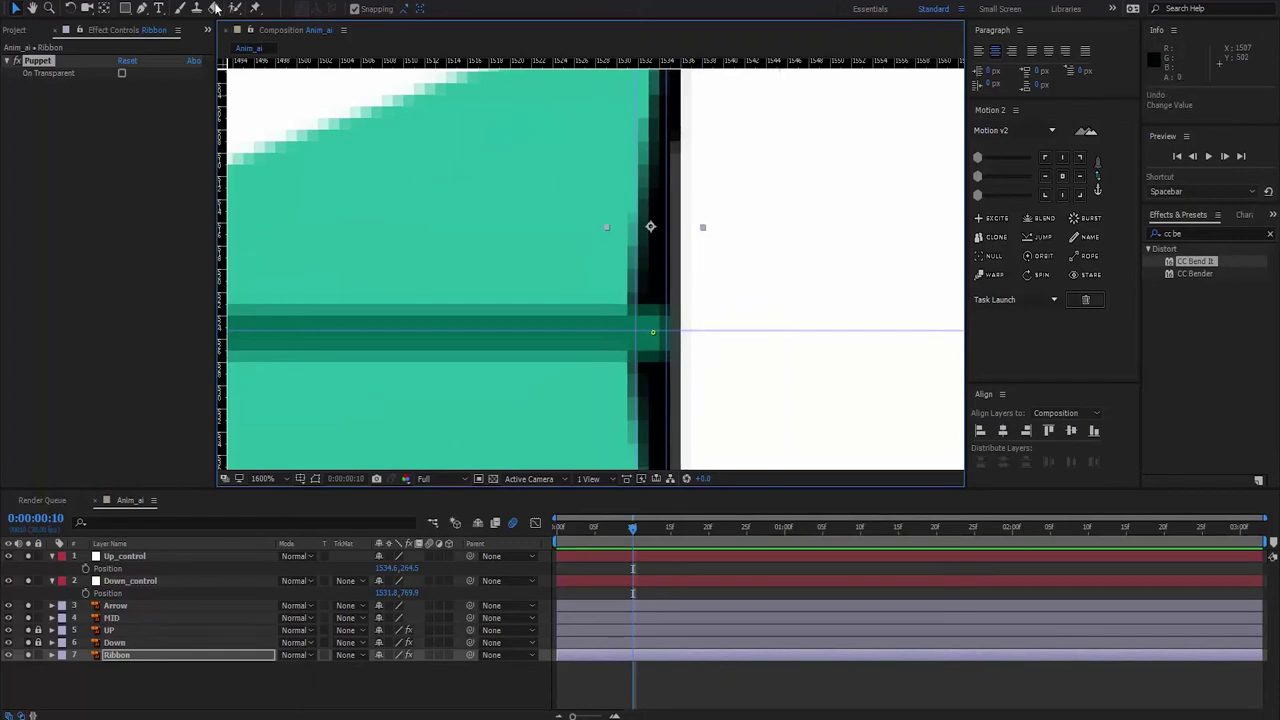
left_click(290, 177)
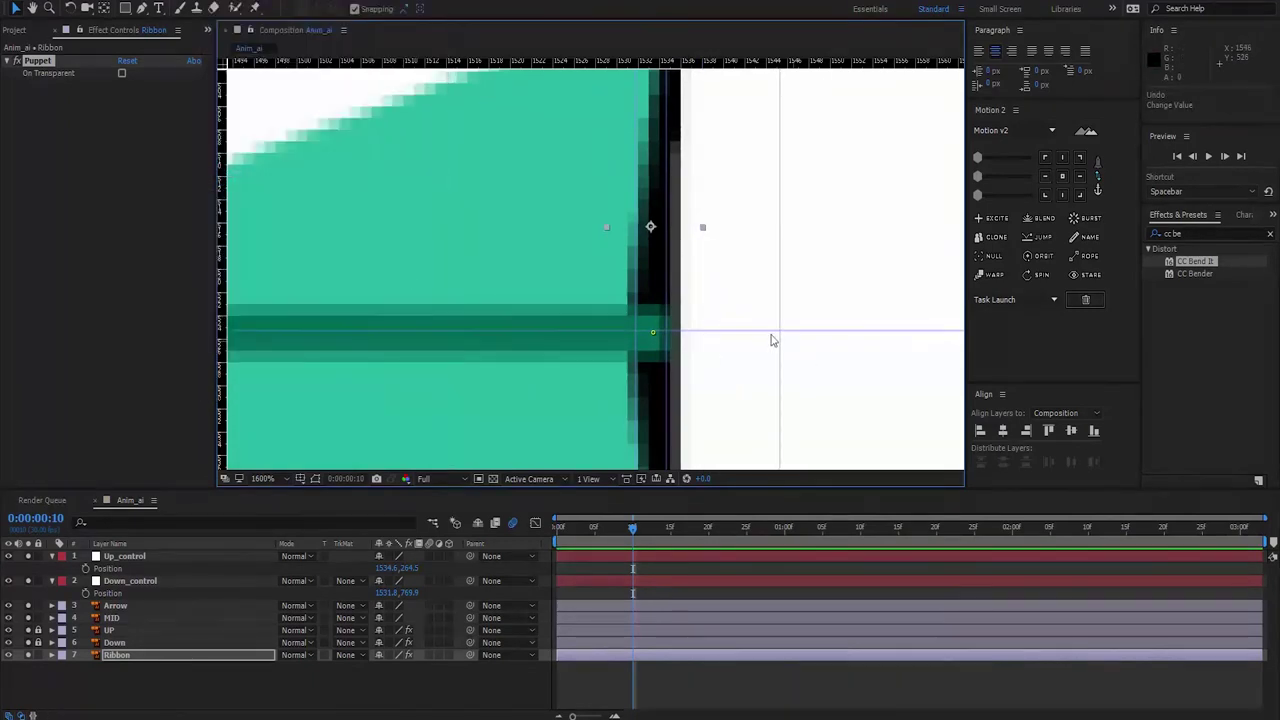
left_click_drag(825, 333, 826, 335)
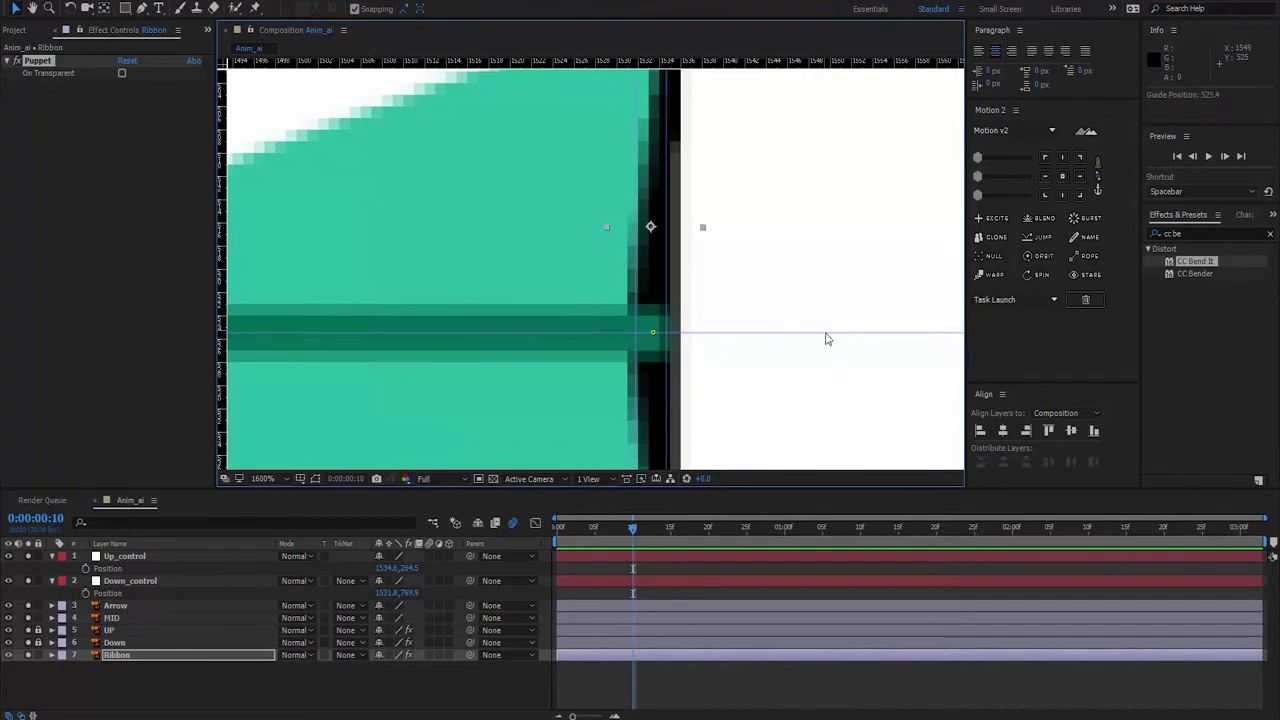
left_click_drag(225, 359, 656, 360)
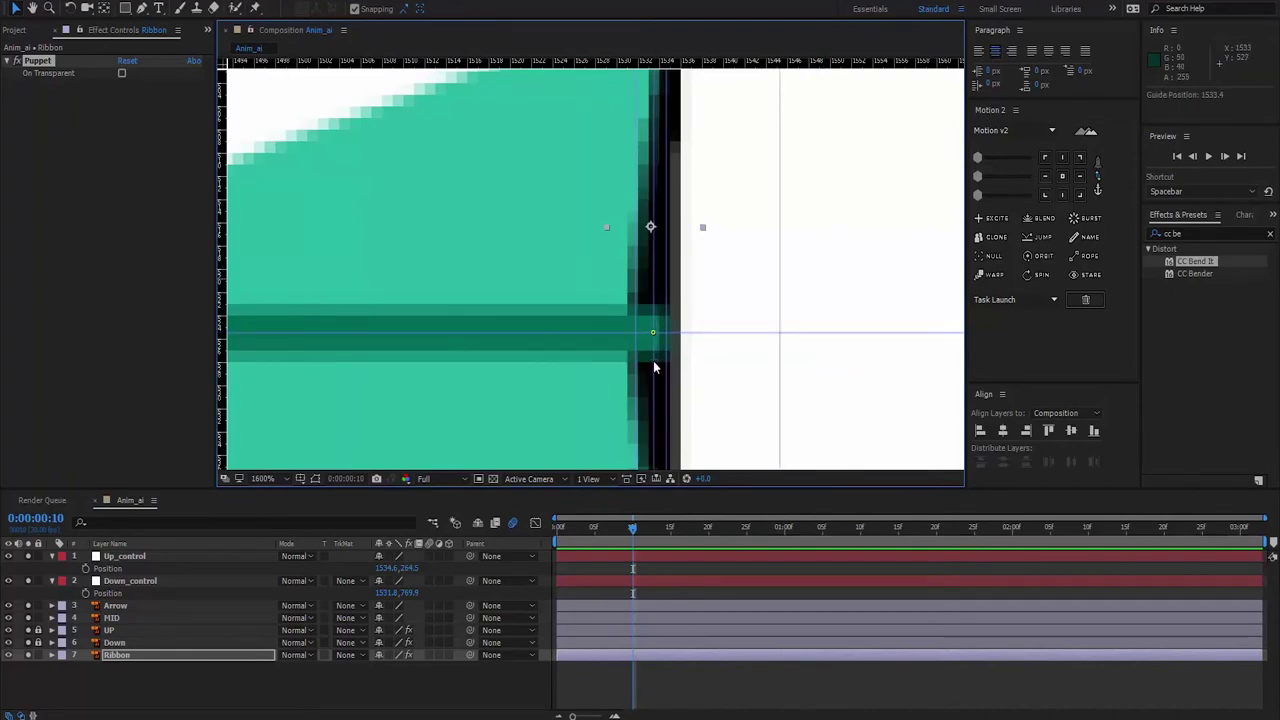
key("comma")
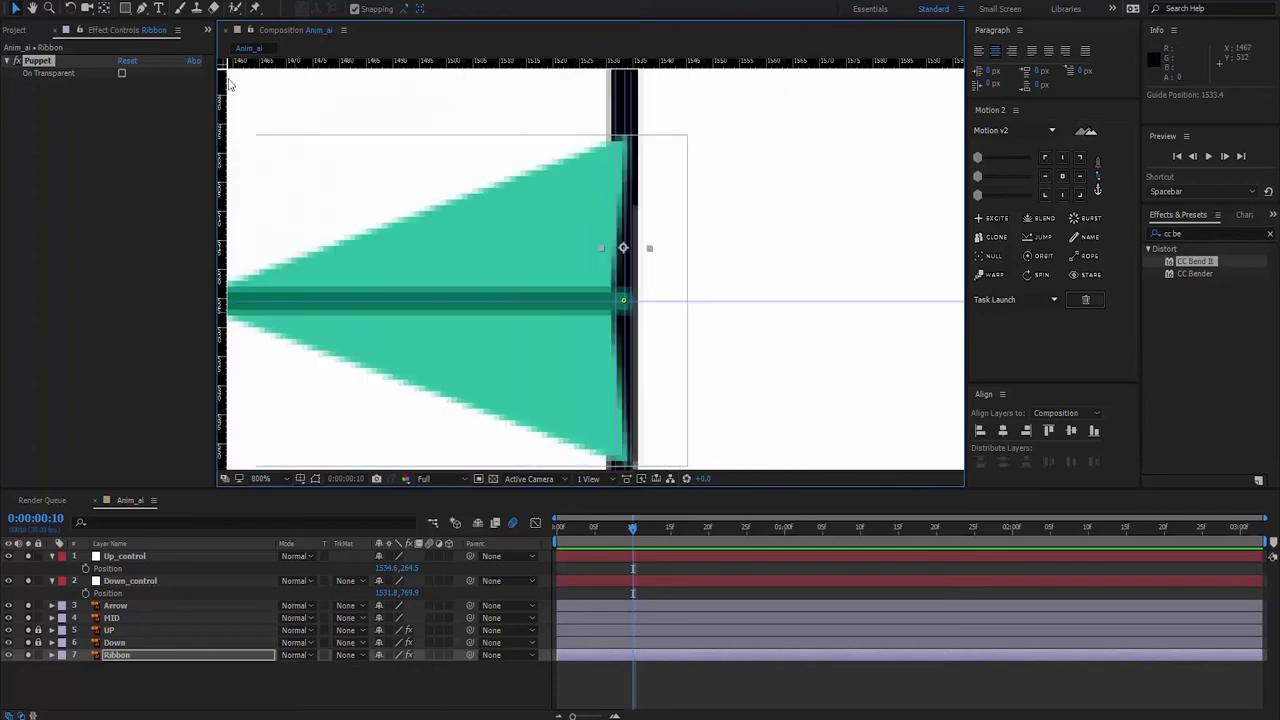
- Lock the guides, then add a new null object and rename it Mid_pointer
left_click(222, 1)
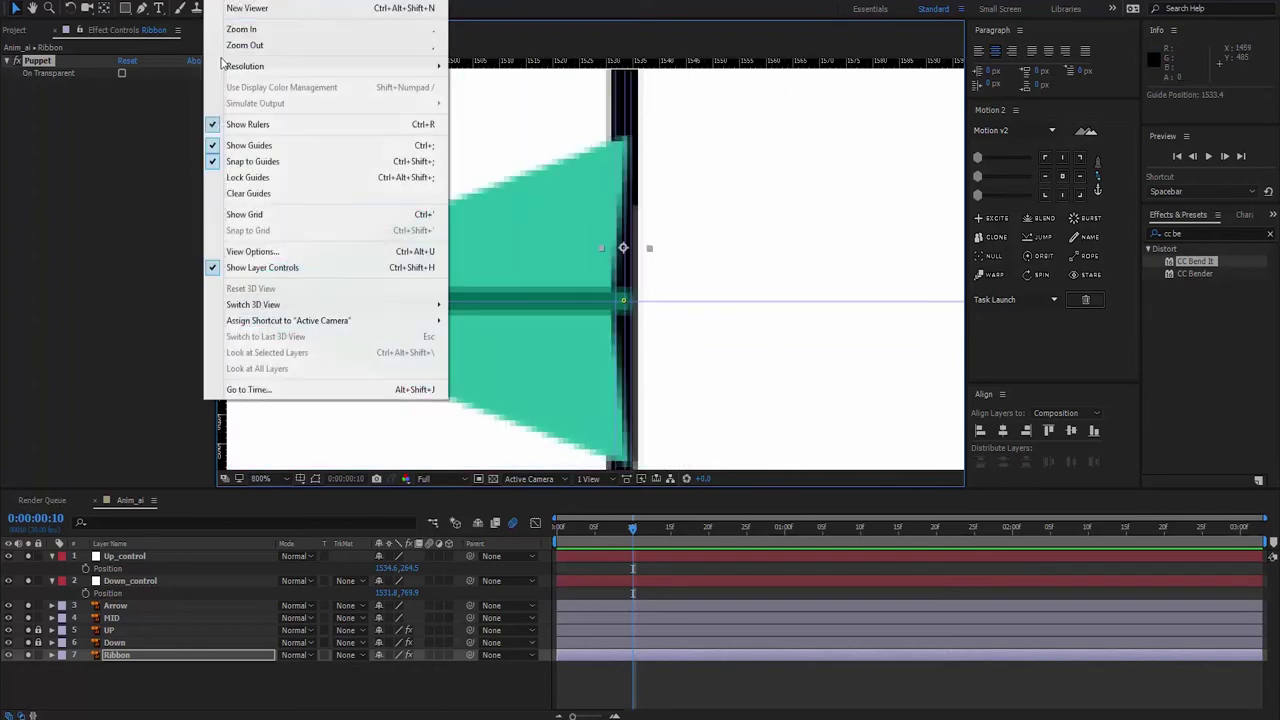
left_click(247, 177)
right_click(234, 690)
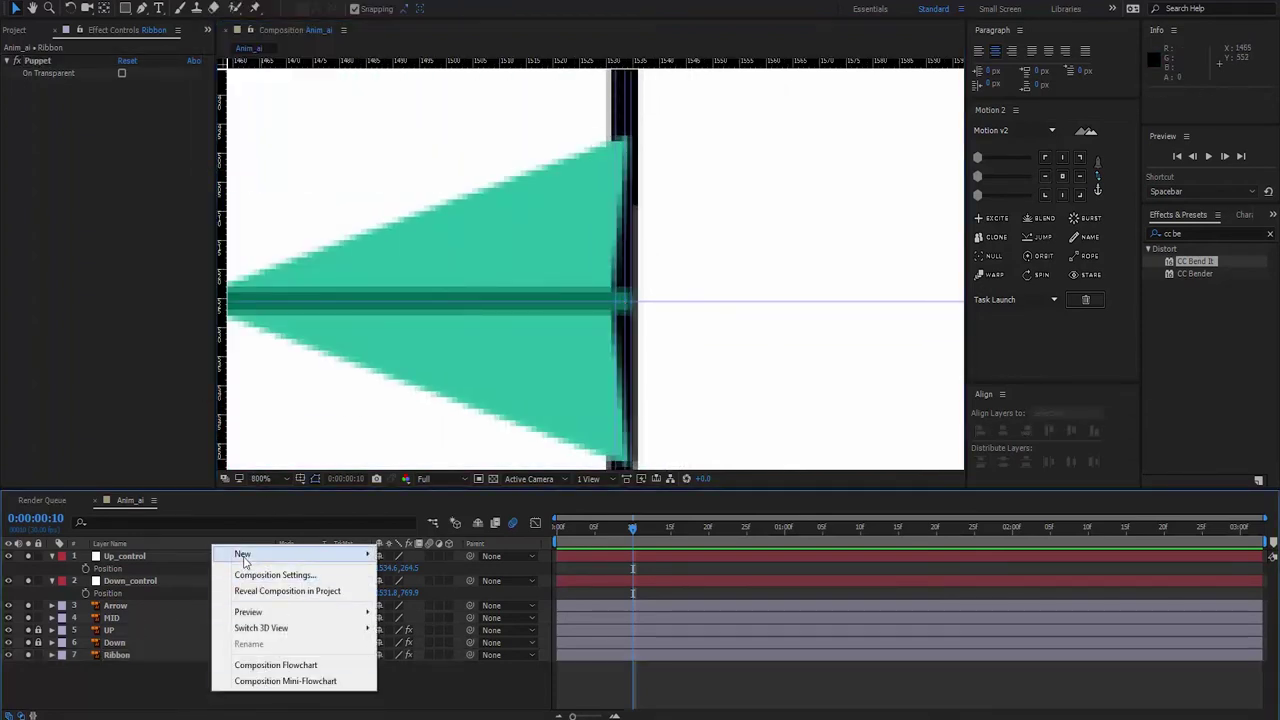
mouse_move(290, 554)
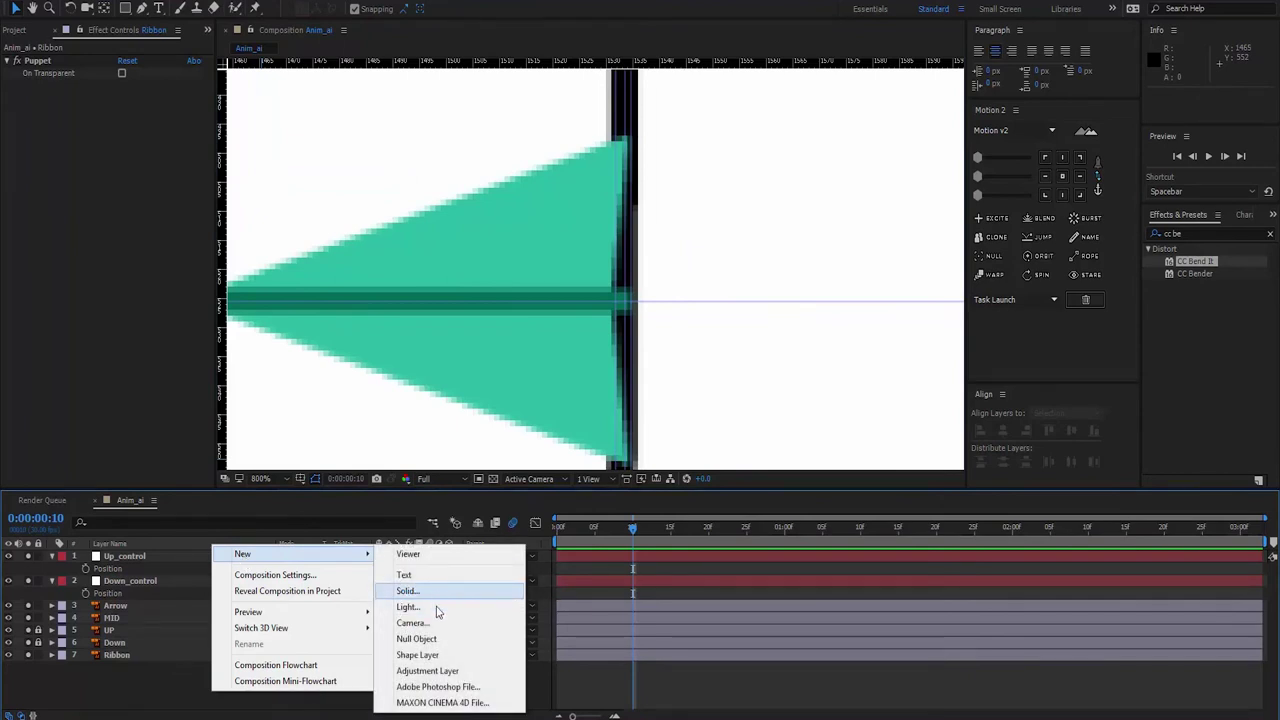
left_click(420, 638)
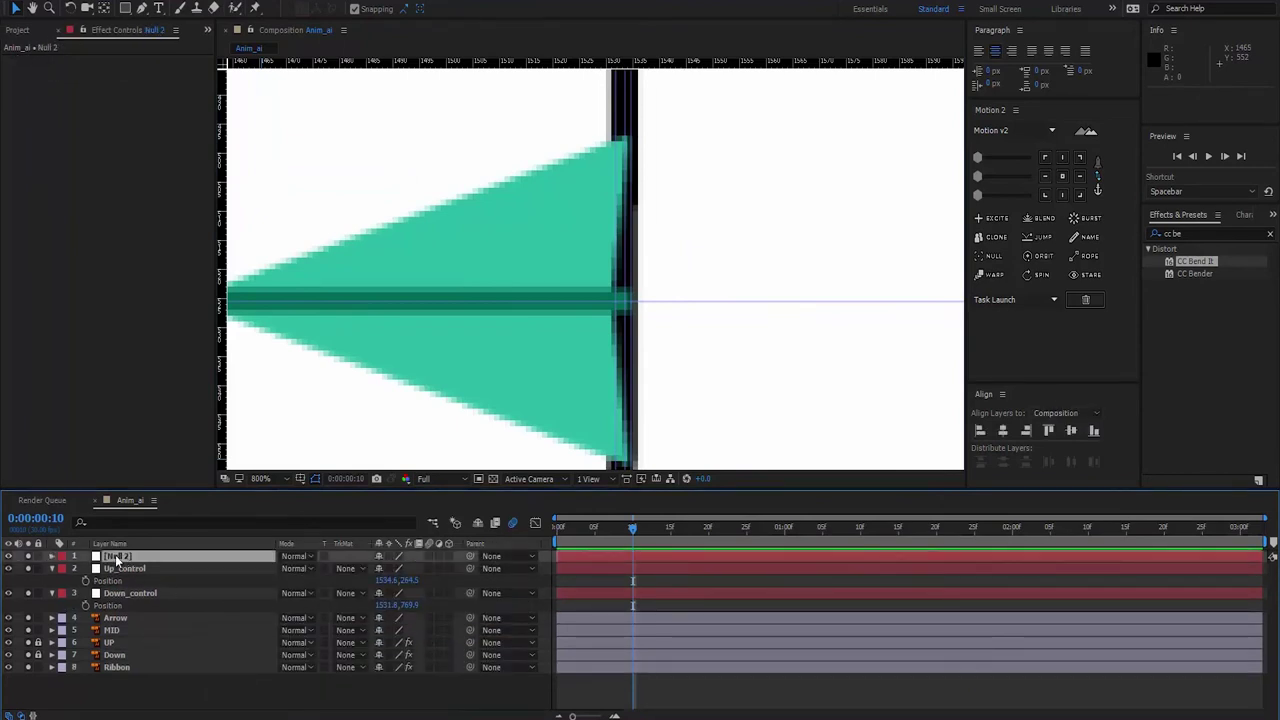
key("Return")
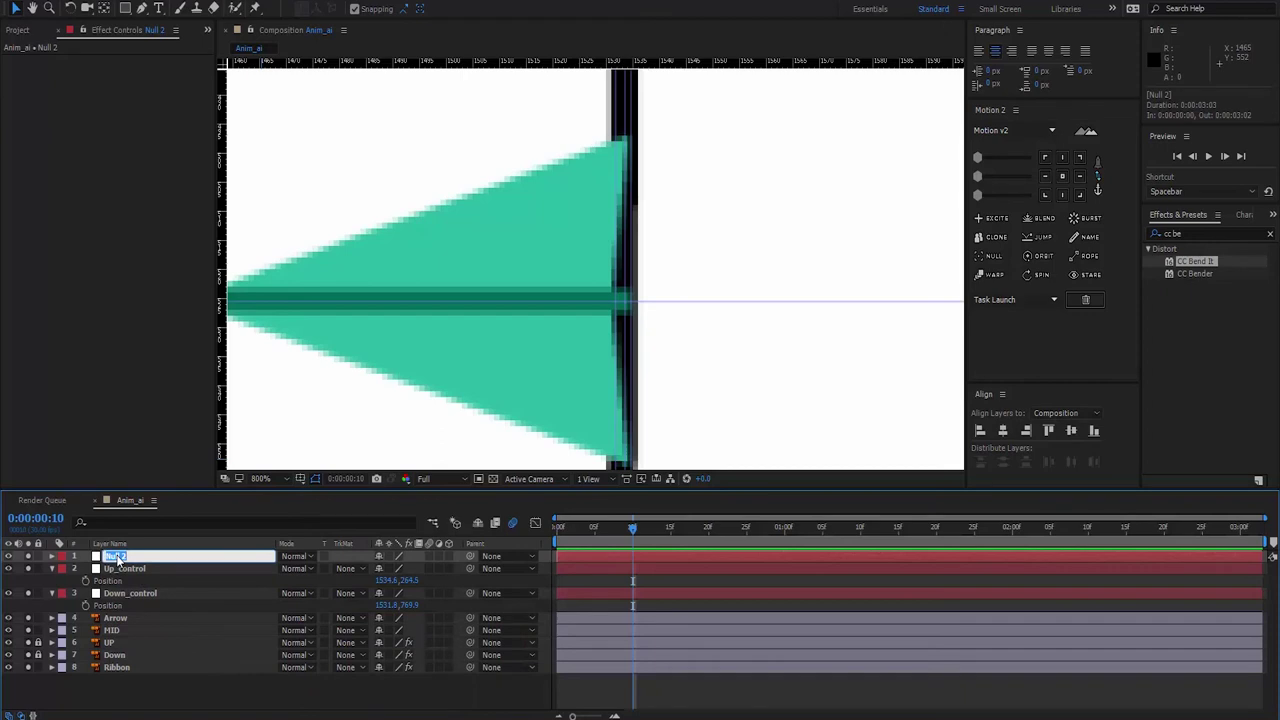
type("Mid_pointer")
left_click(160, 709)
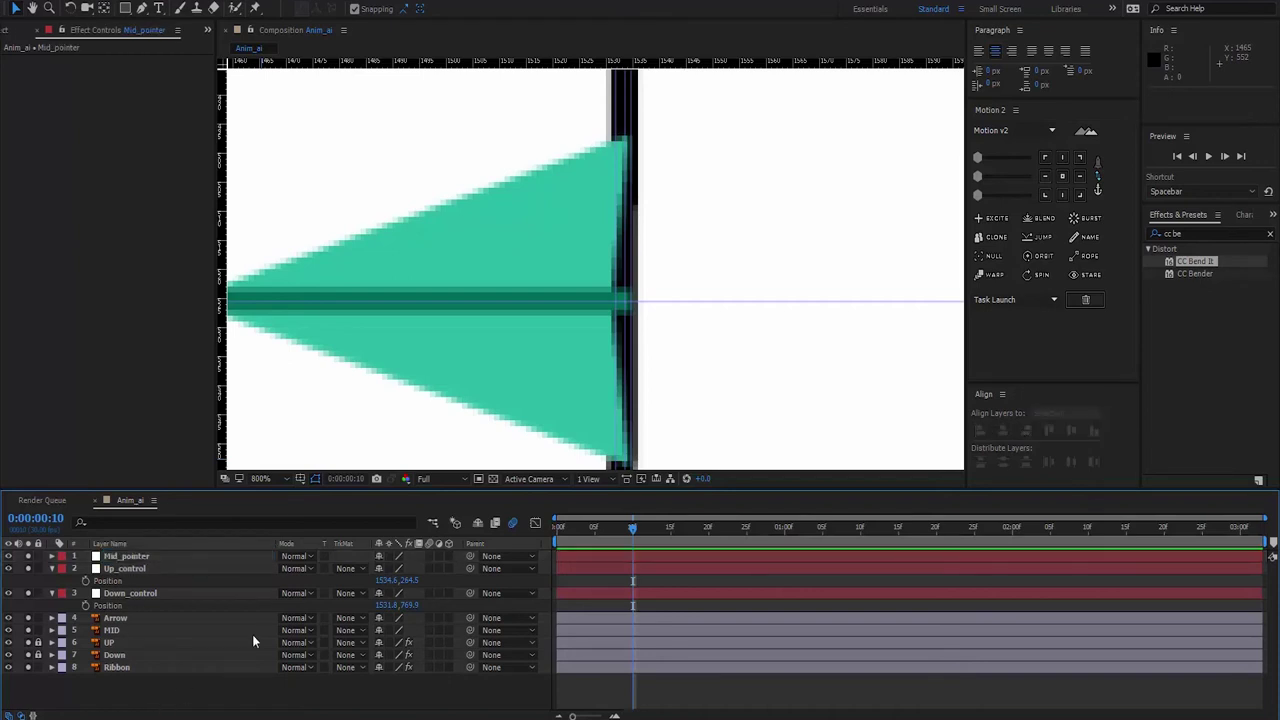
left_click(112, 556)
- Centre Mid_pointer's anchor point and move the null onto the arrow tip
key("slash")
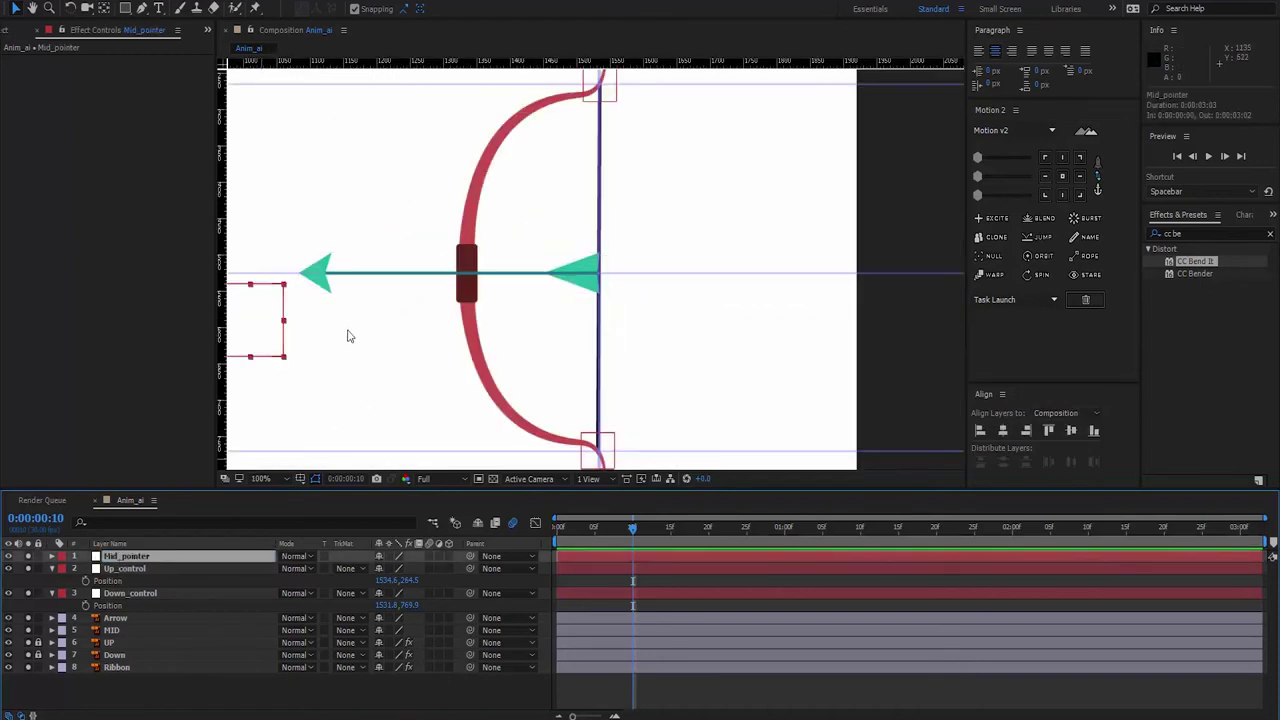
left_click_drag(349, 334, 403, 337)
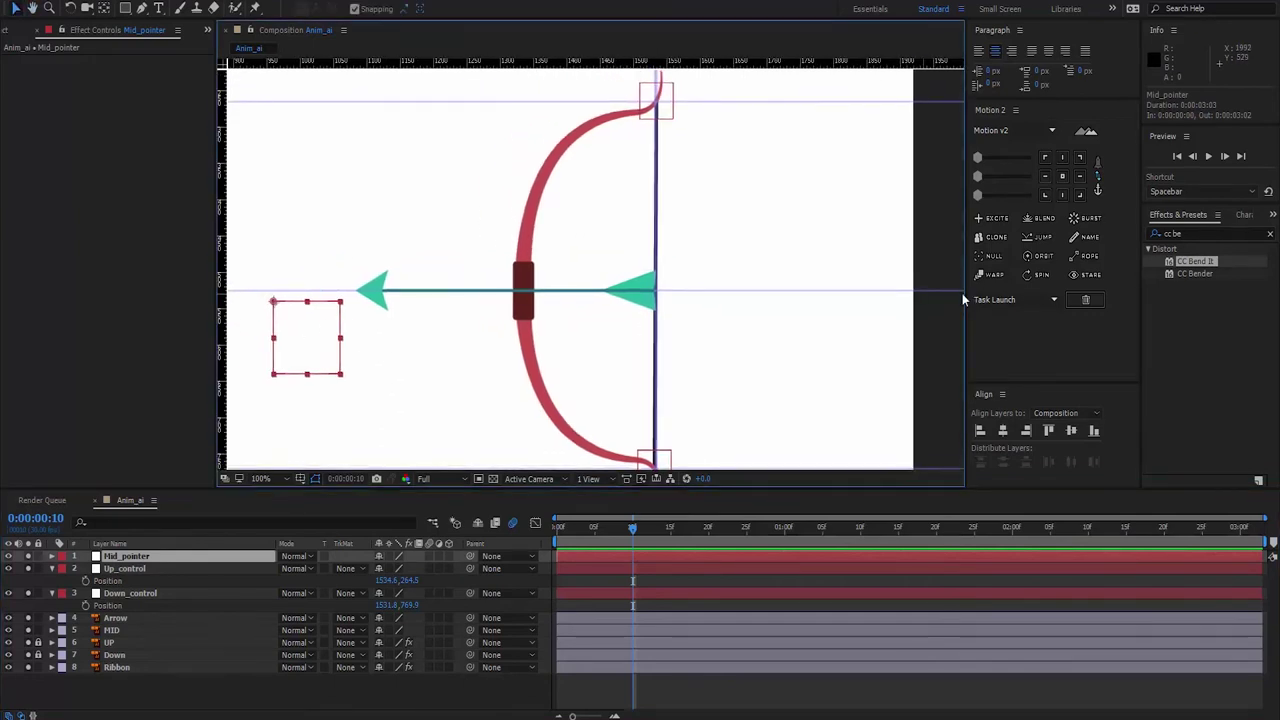
left_click(1062, 176)
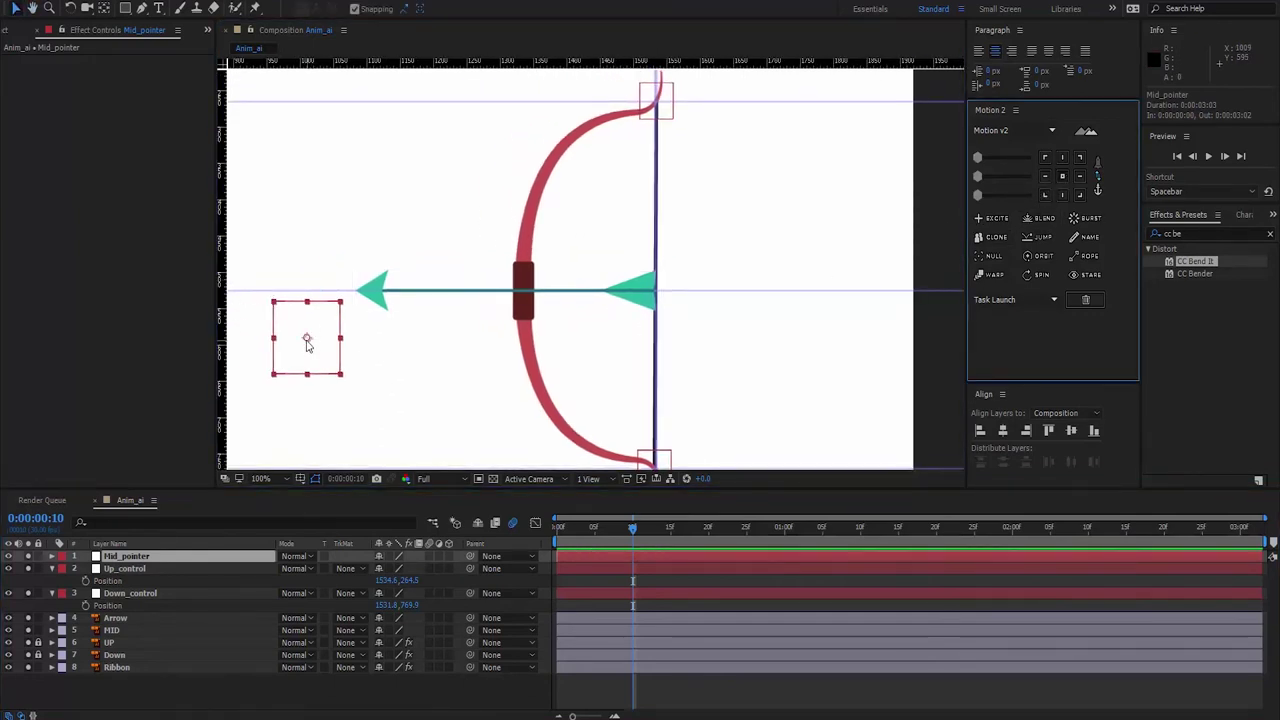
left_click_drag(310, 340, 660, 295)
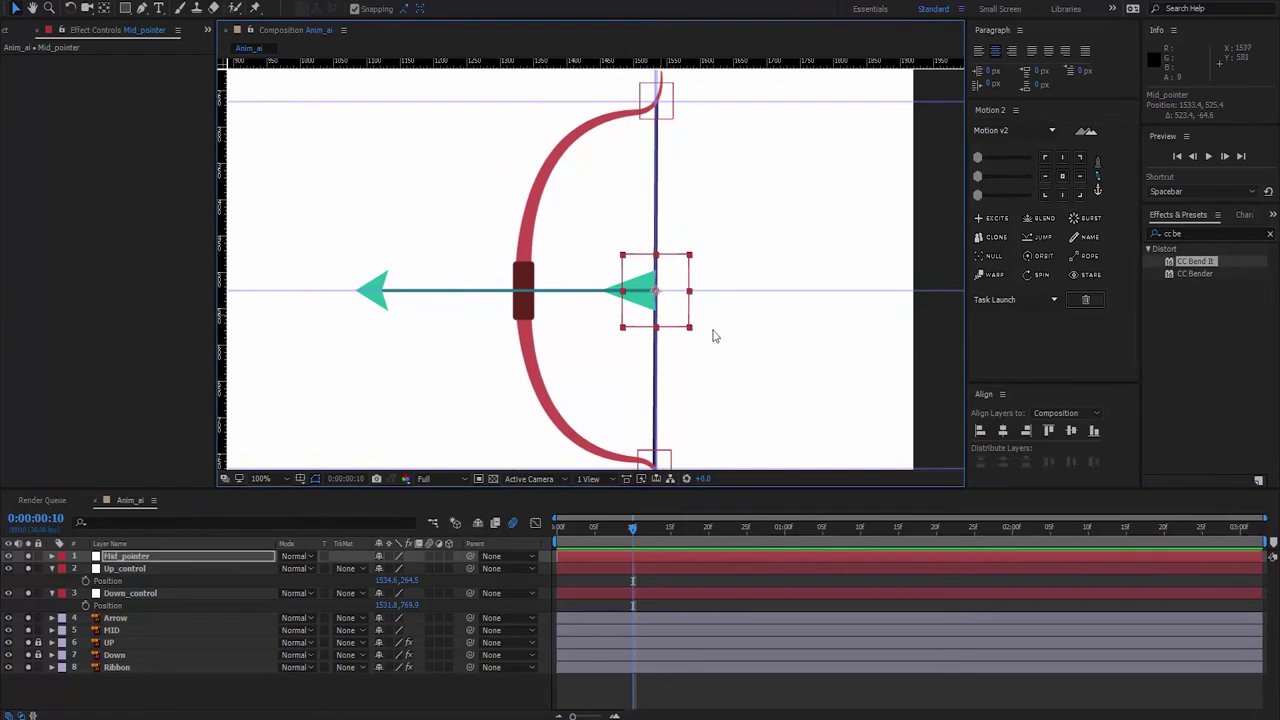
scroll(711, 328, "up", 2)
scroll(614, 263, "up", 2)
scroll(455, 236, "up", 2)
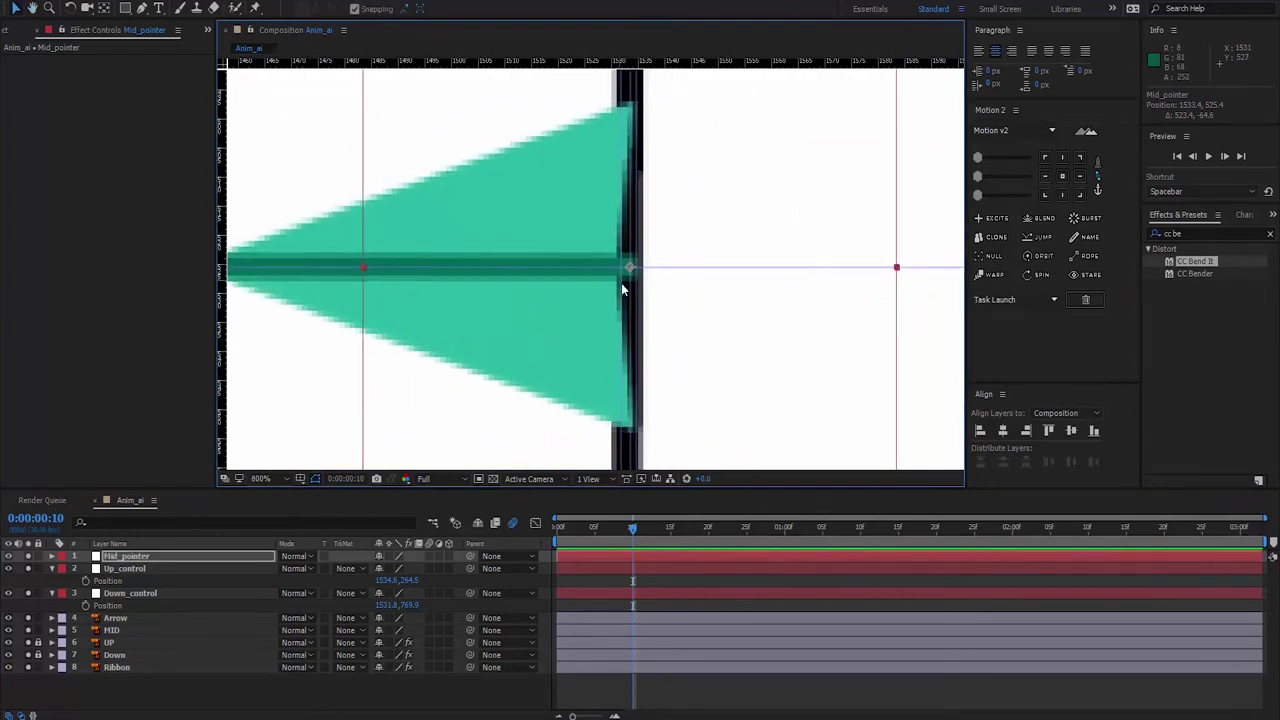
scroll(654, 290, "up", 1)
scroll(654, 290, "down", 3)
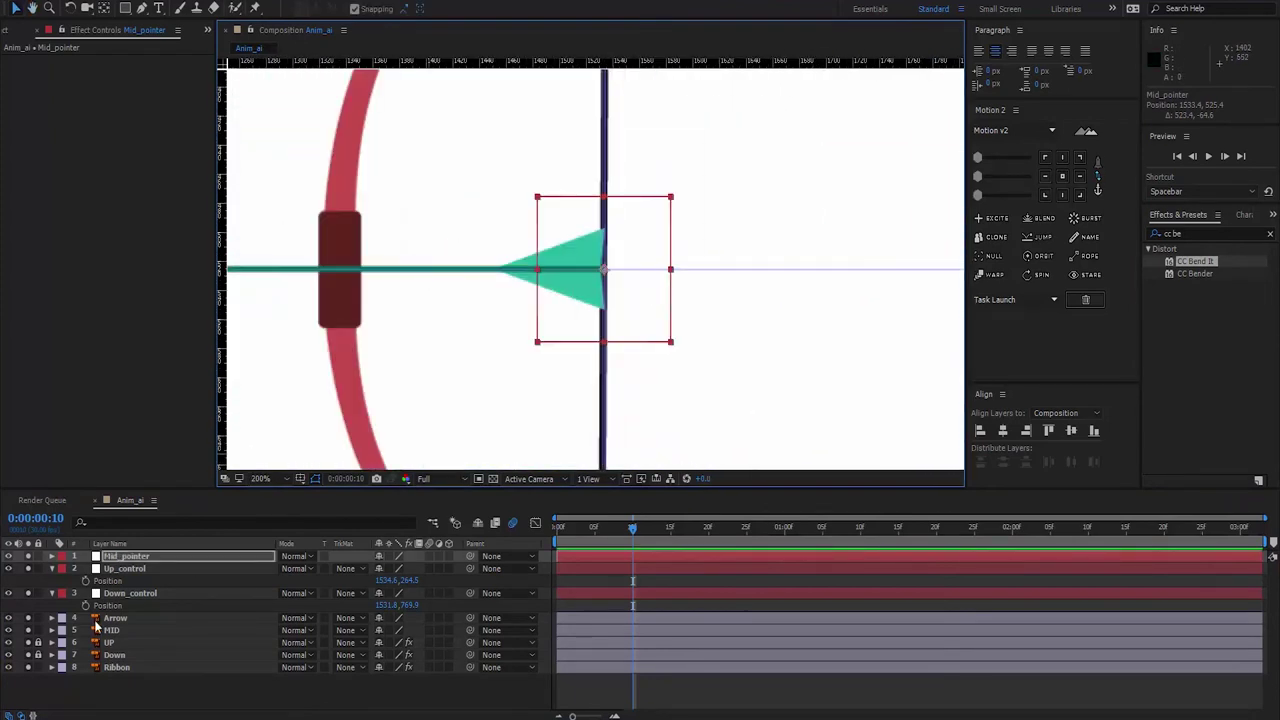
- Set Mid_pointer's Scale to 75%
left_click(118, 560)
key("s")
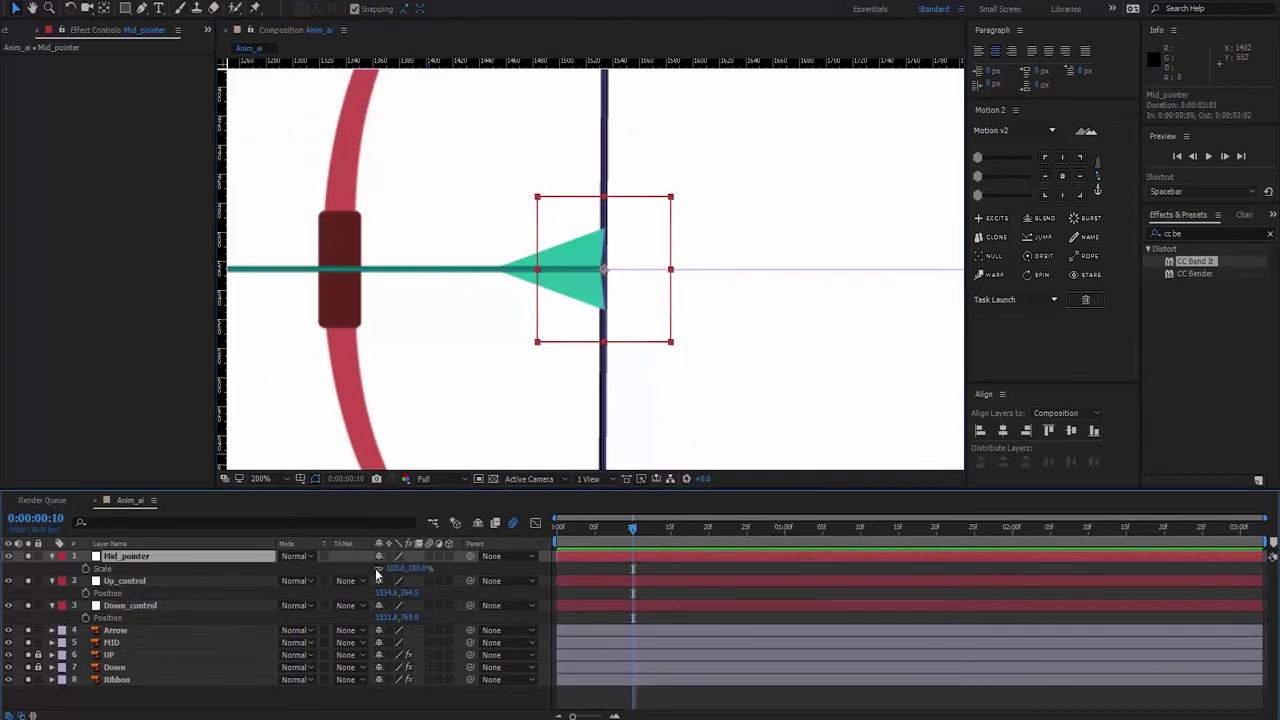
key("Return")
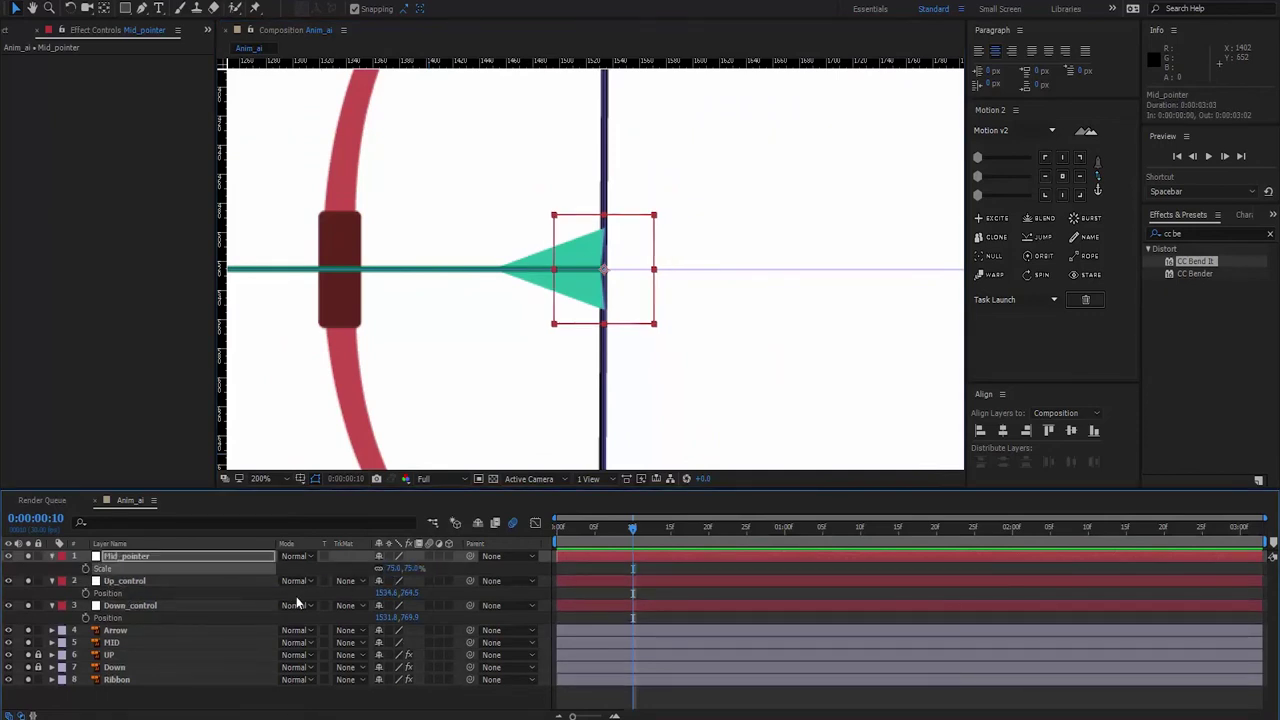
left_click(220, 700)
scroll(590, 338, "down", 3)
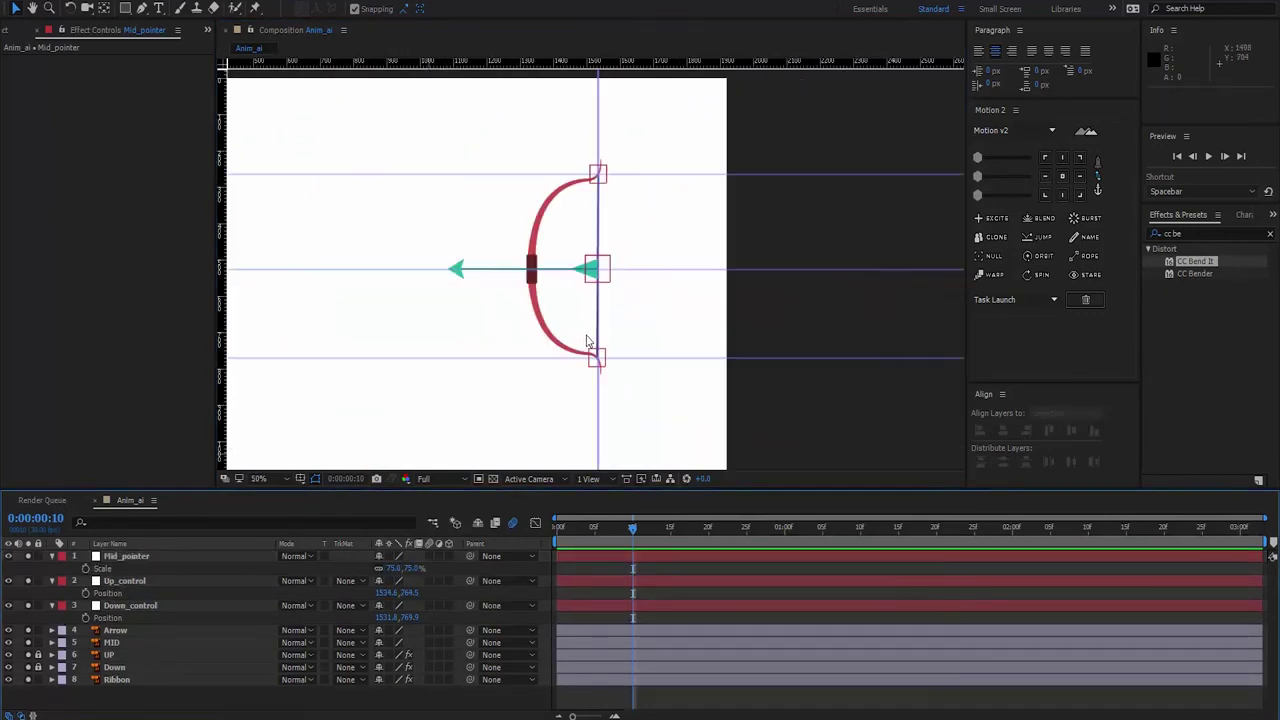
scroll(587, 341, "down", 3)
scroll(587, 341, "up", 4)
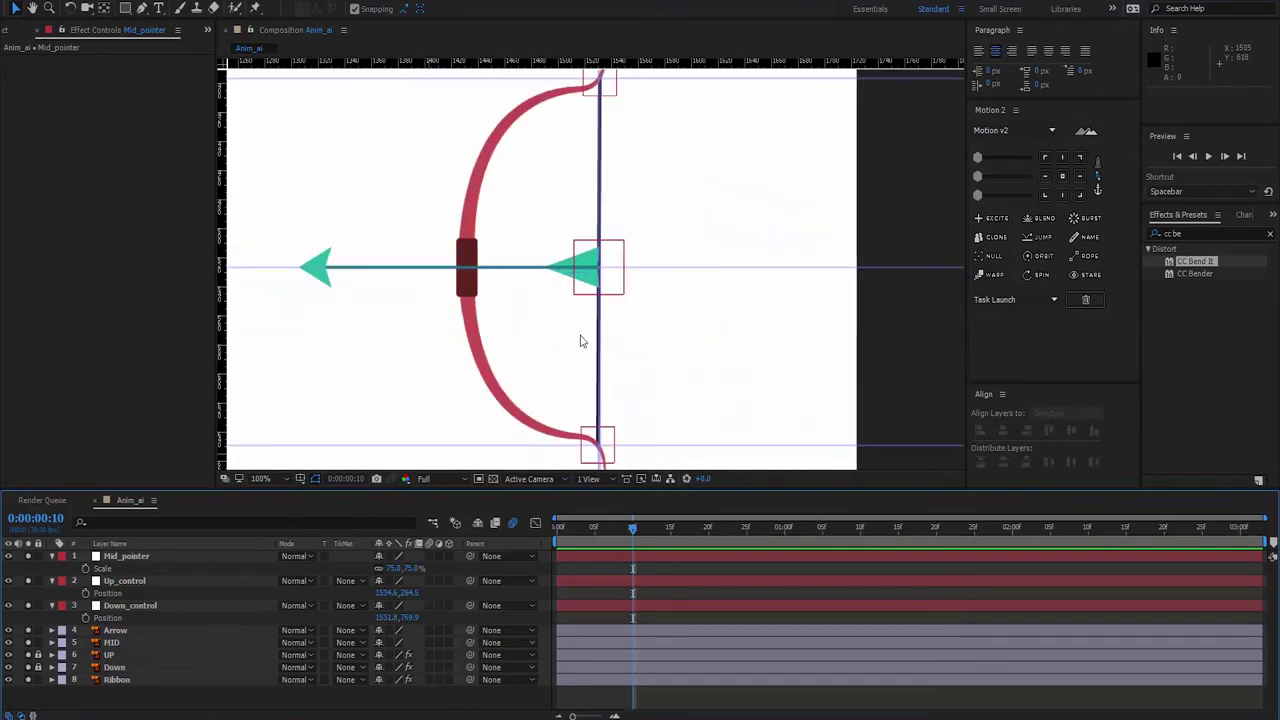
scroll(584, 339, "up", 1)
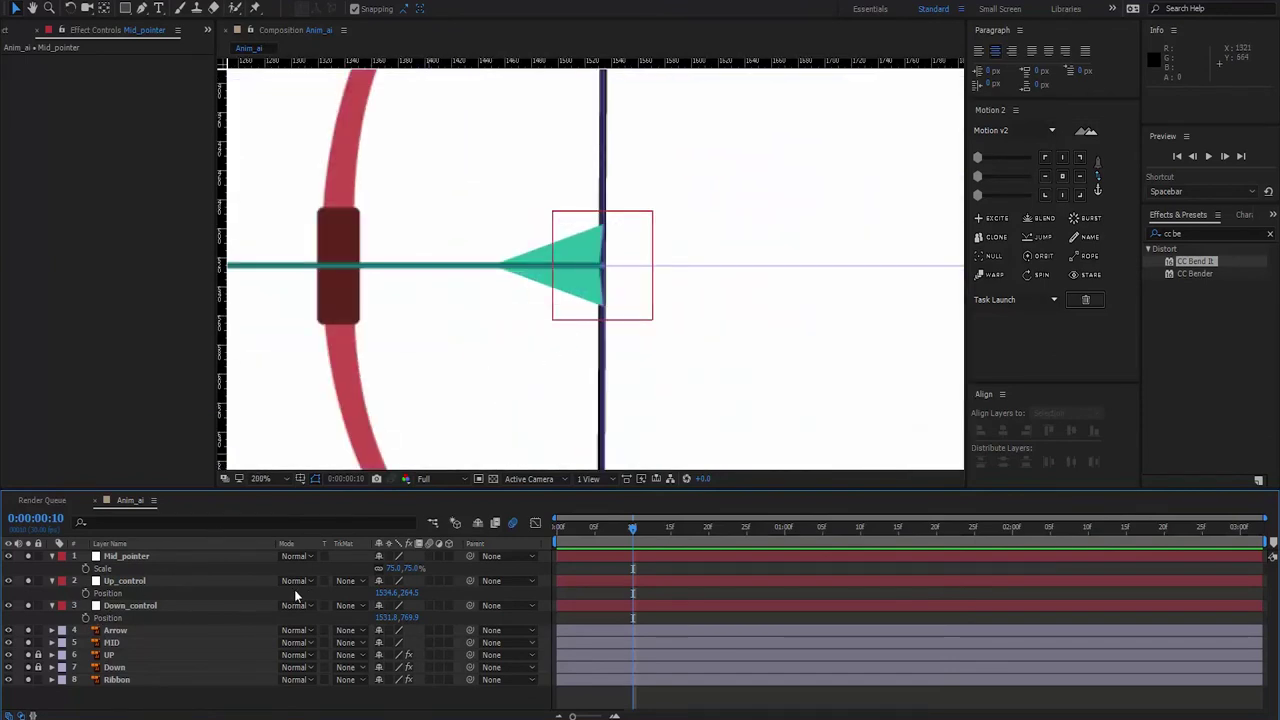
- Select the Ribbon's arrow-tip pin and reveal Puppet Pin 3's Position property
left_click(115, 680)
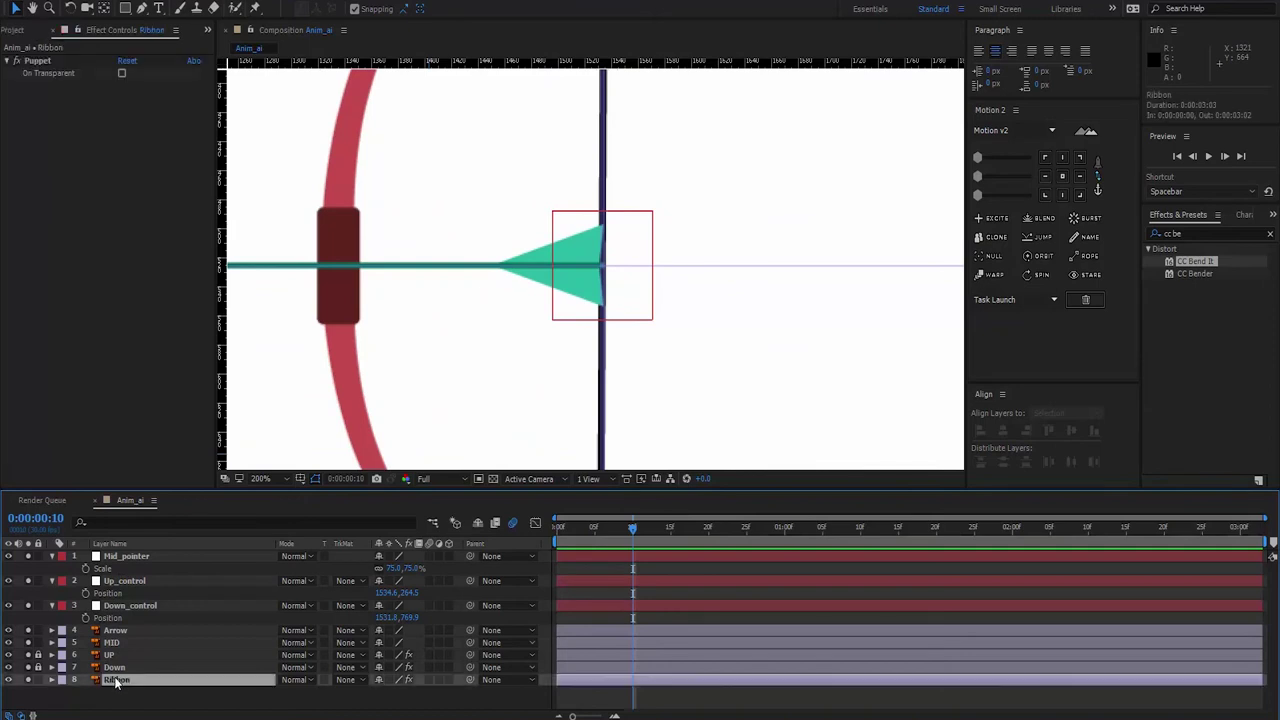
left_click(35, 62)
left_click(603, 266)
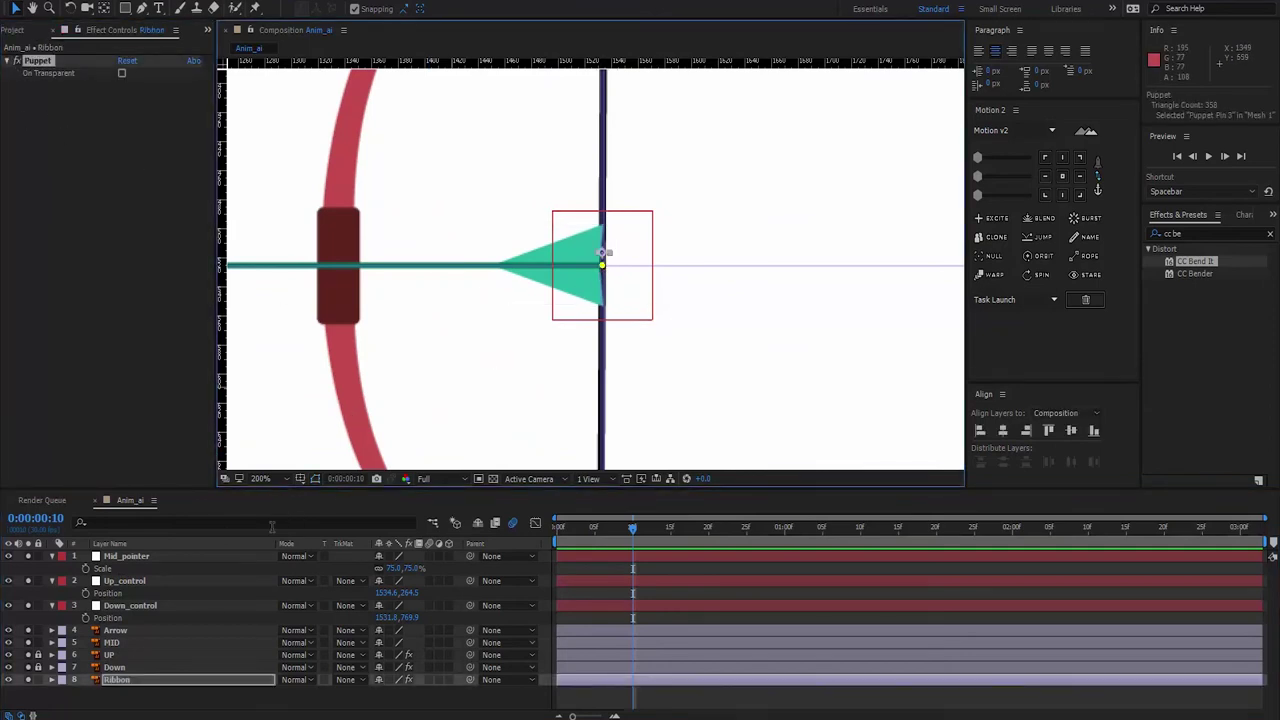
left_click(52, 680)
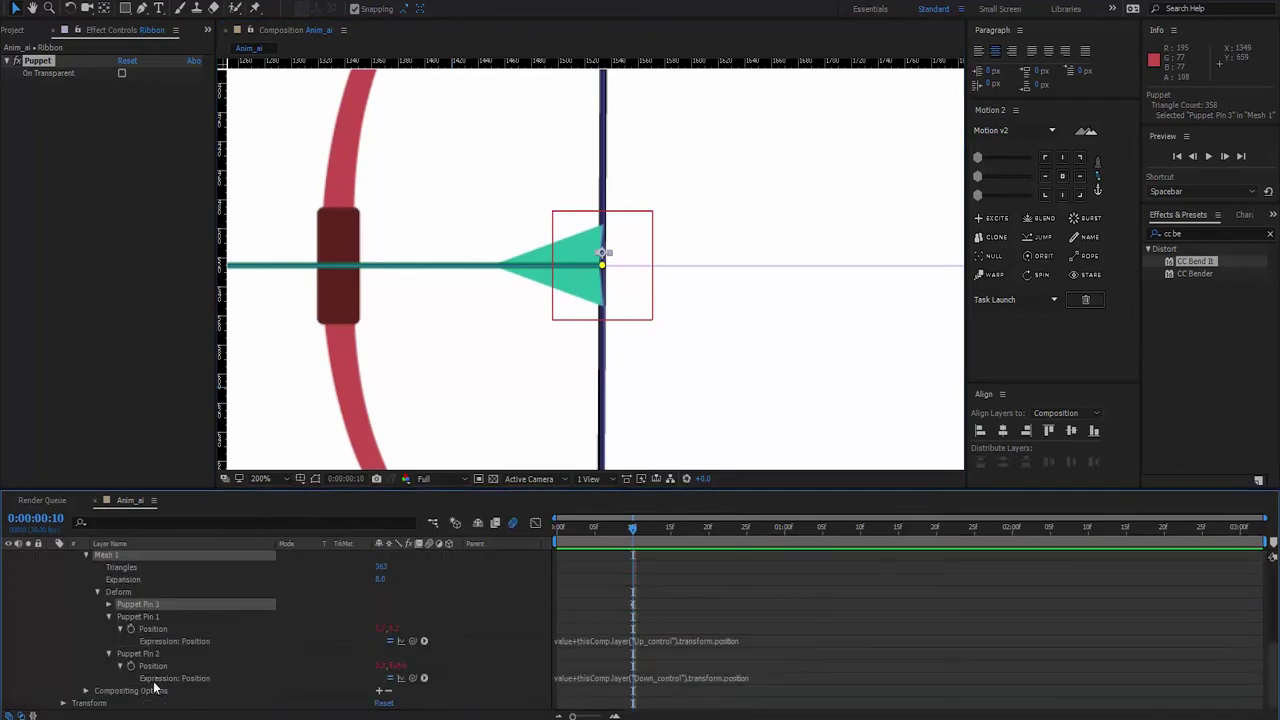
left_click(108, 604)
left_click(131, 616)
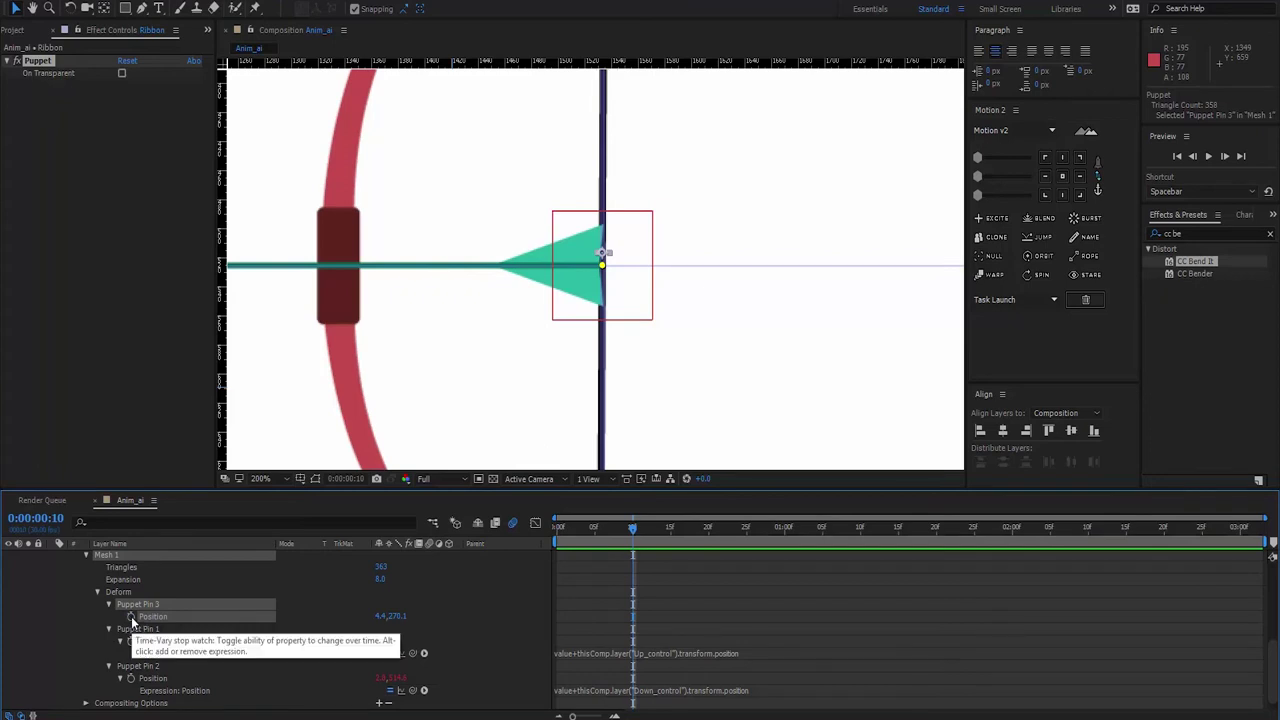
- Add a value+ expression to Puppet Pin 3's Position and commit it, leaving it incomplete
left_click(131, 617, "alt")
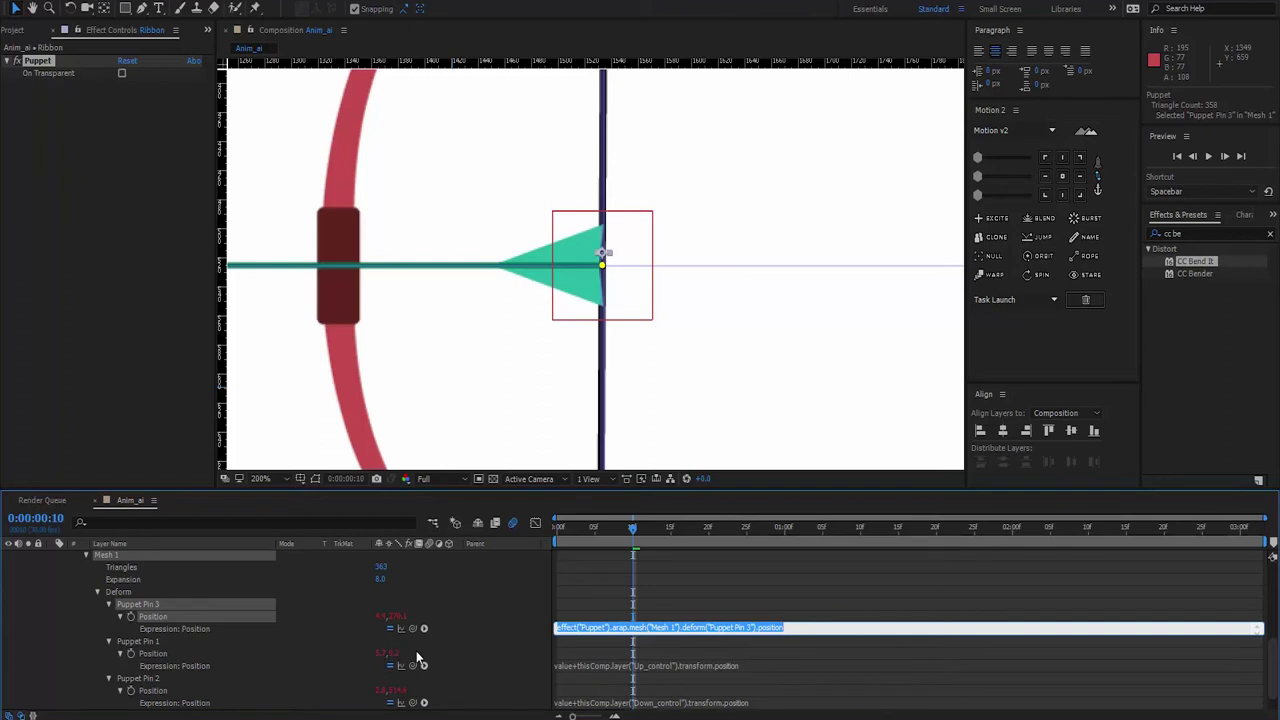
type("value+")
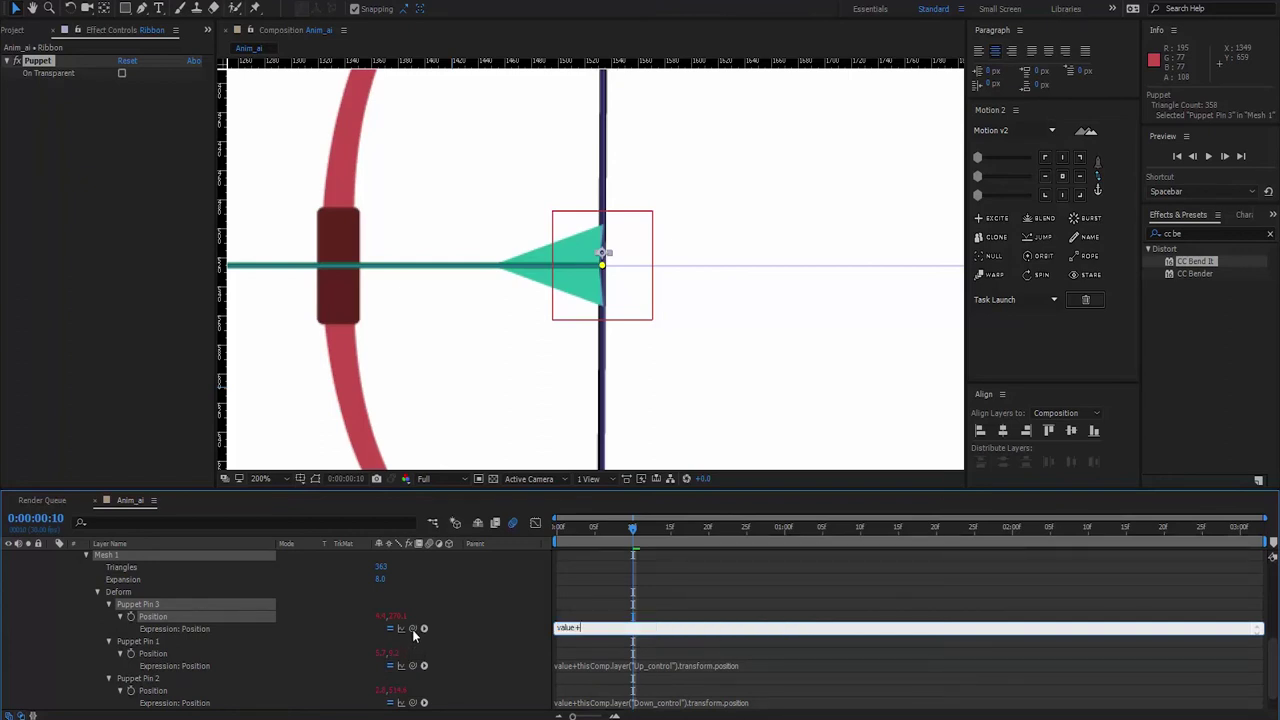
mouse_move(412, 629)
left_mouse_down()
mouse_move(326, 574)
mouse_move(243, 680)
left_mouse_up()
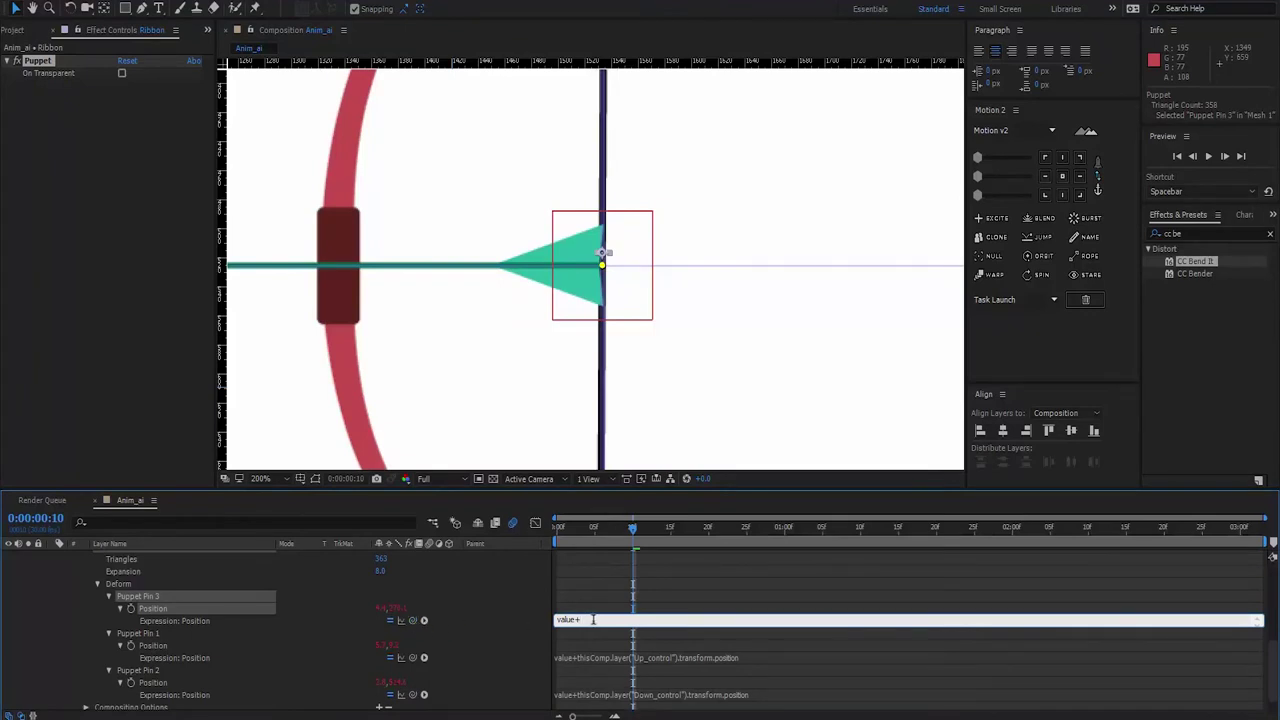
left_click_drag(593, 619, 530, 628)
left_click(510, 621)
- Hide Up_control's and Down_control's Position and show Mid_pointer's Position instead
scroll(498, 632, "up", 3)
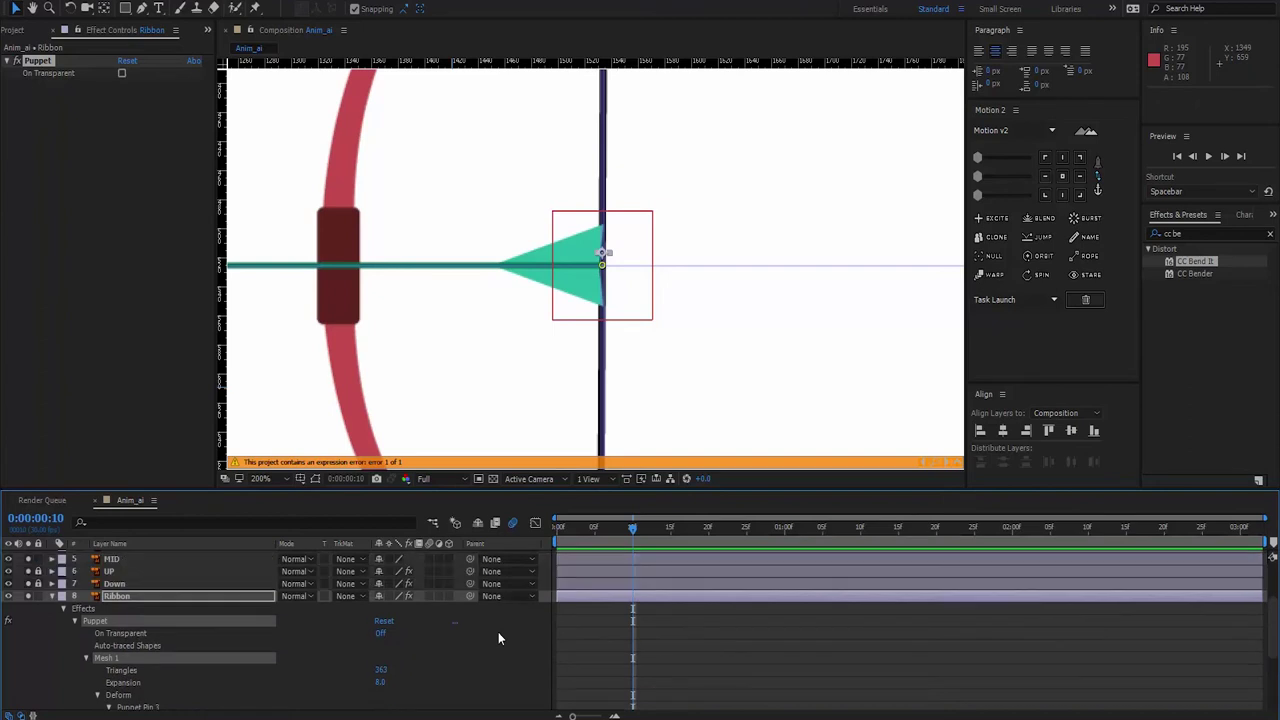
scroll(498, 632, "up", 3)
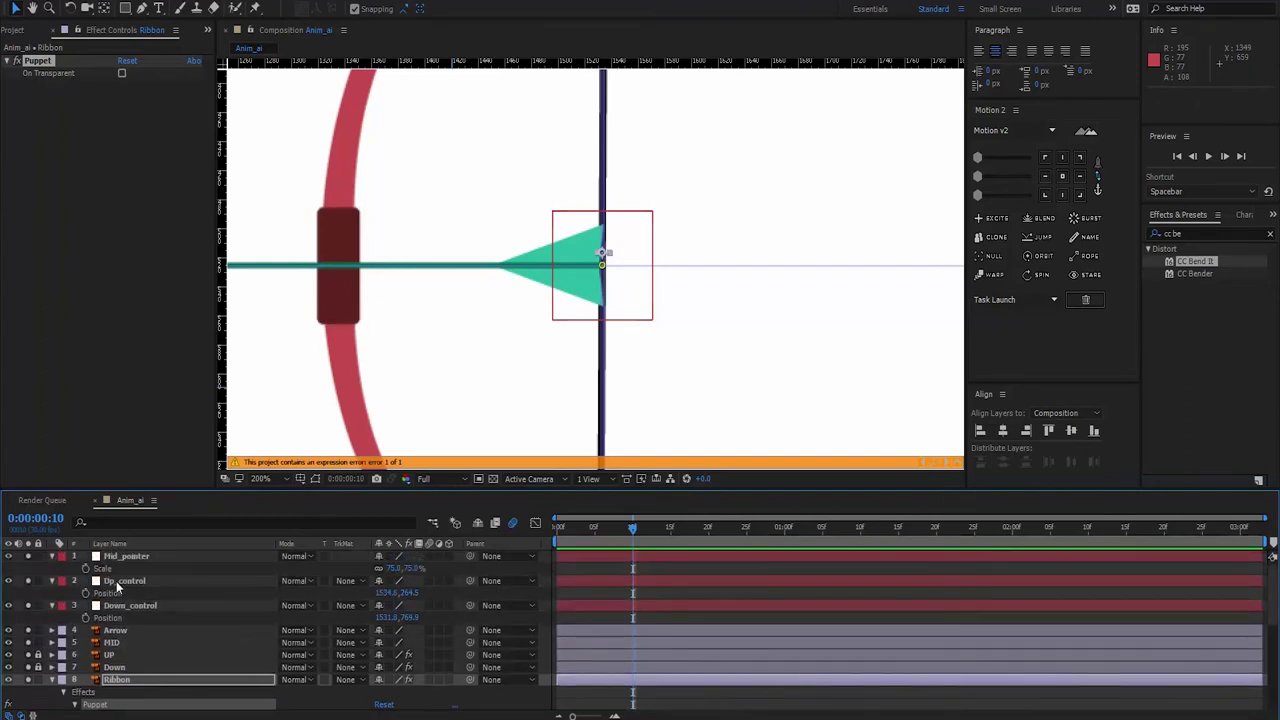
left_click(114, 586)
key("p")
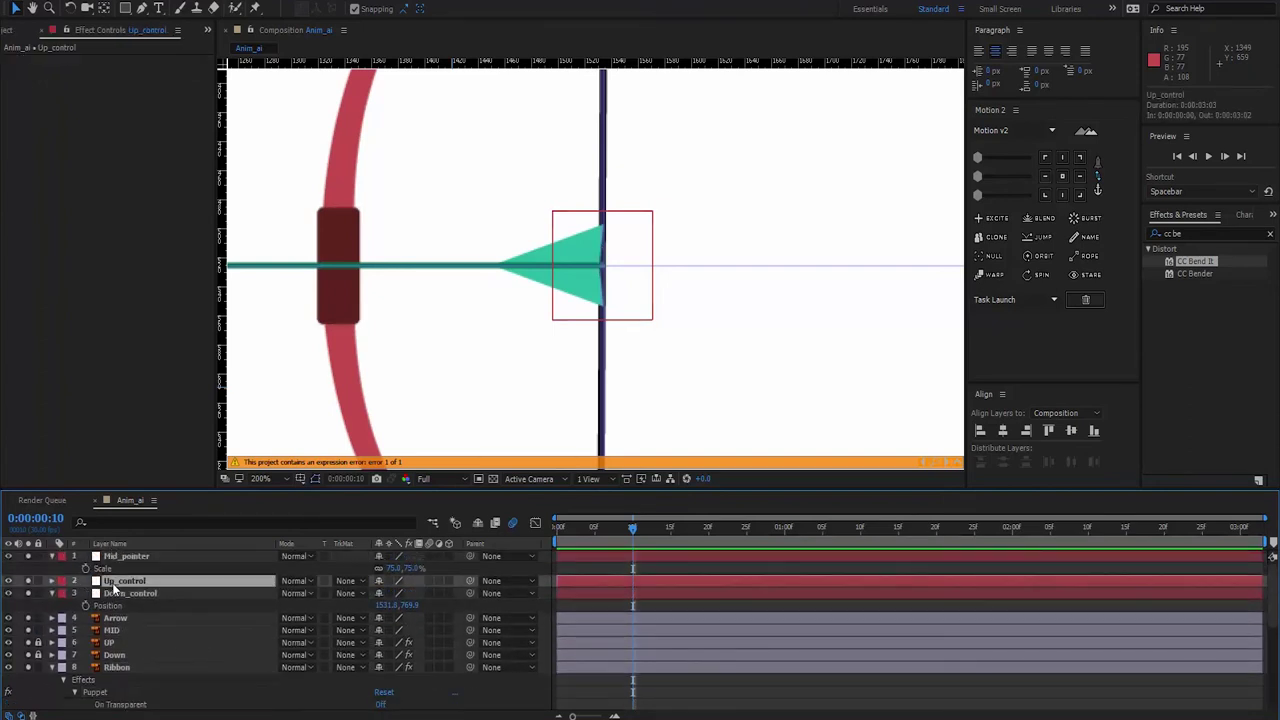
left_click(119, 595)
key("p")
left_click(128, 558)
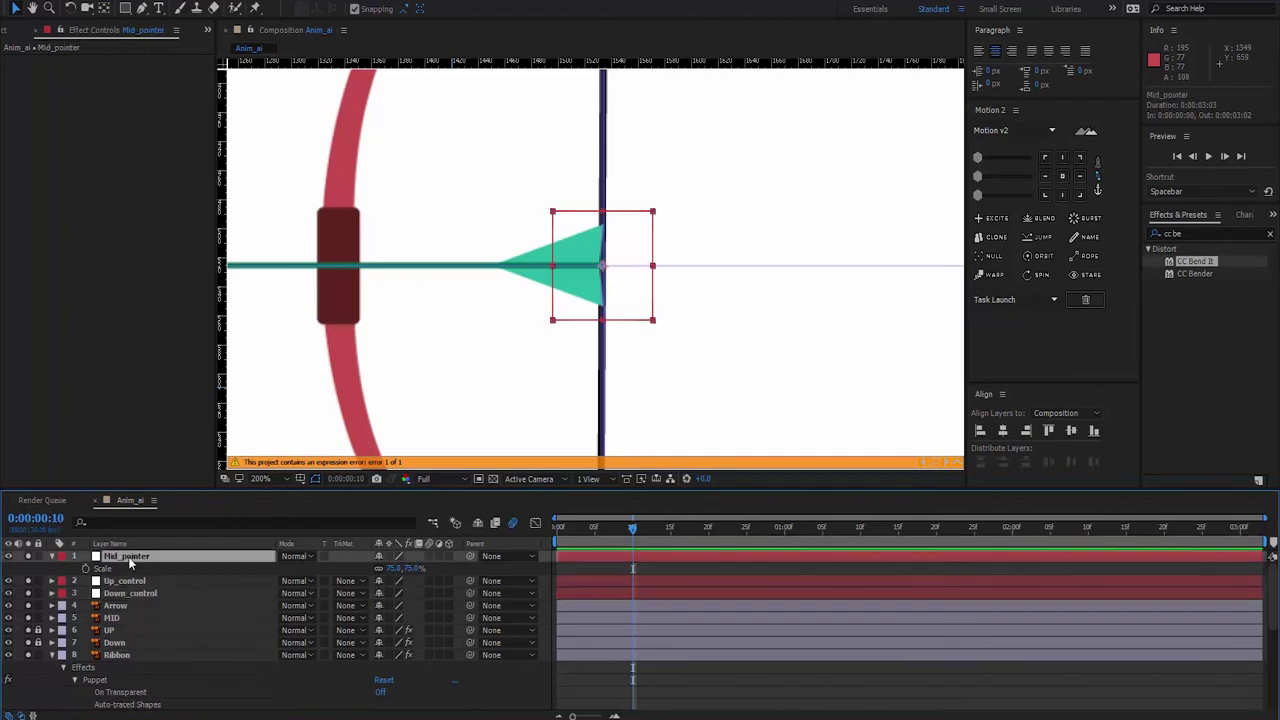
key("p")
scroll(295, 647, "down", 2)
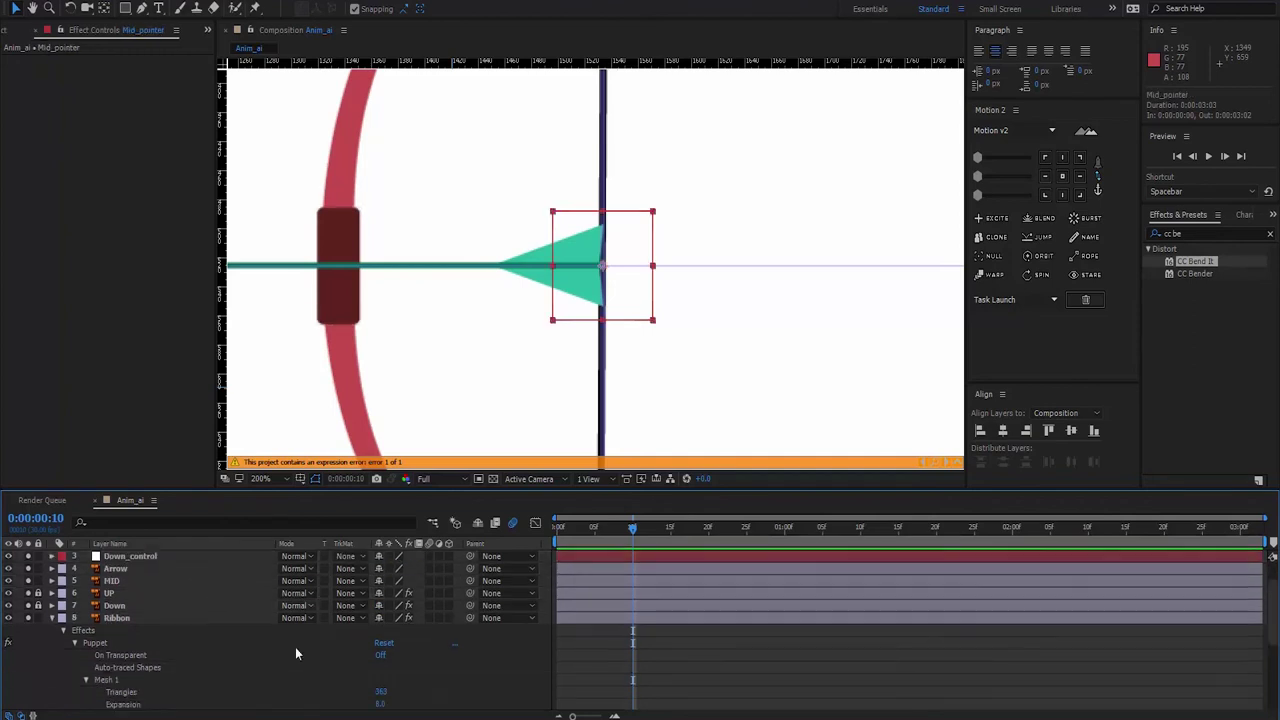
scroll(295, 647, "down", 3)
- Pick-whip Puppet Pin 3's expression to Mid_pointer's Position and reselect the Ribbon layer
left_click(581, 644)
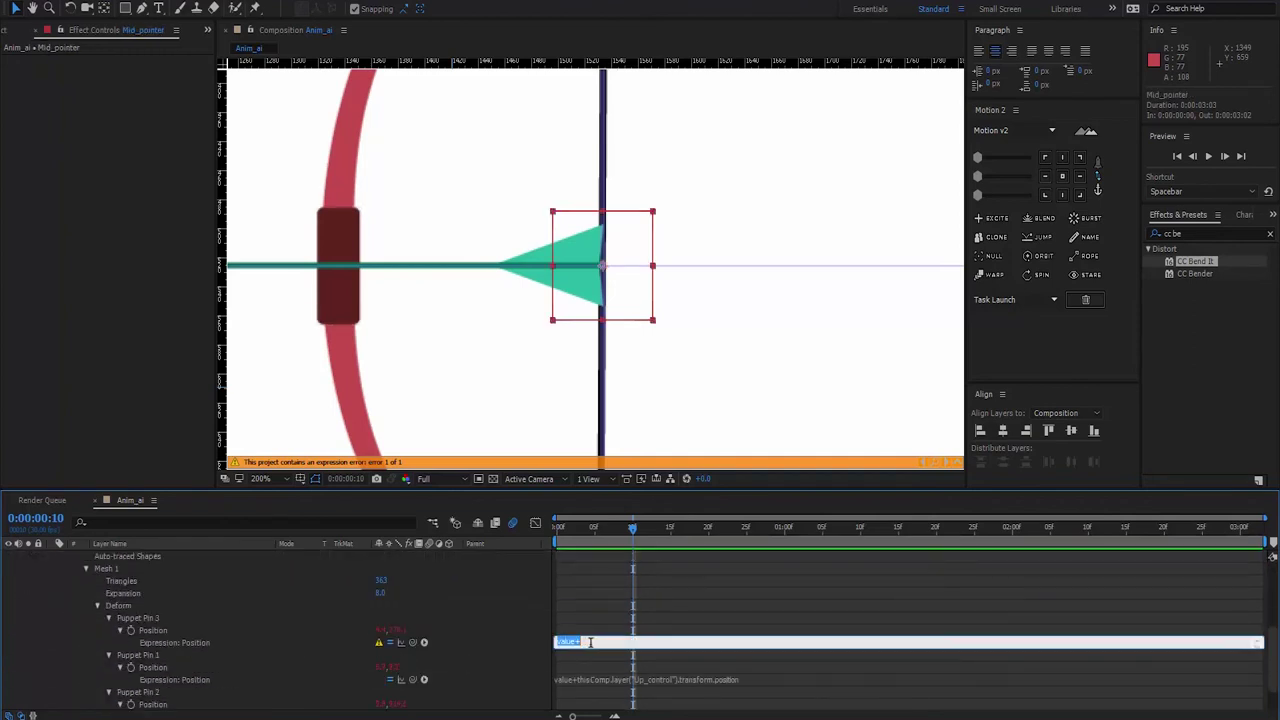
left_click_drag(411, 642, 331, 551)
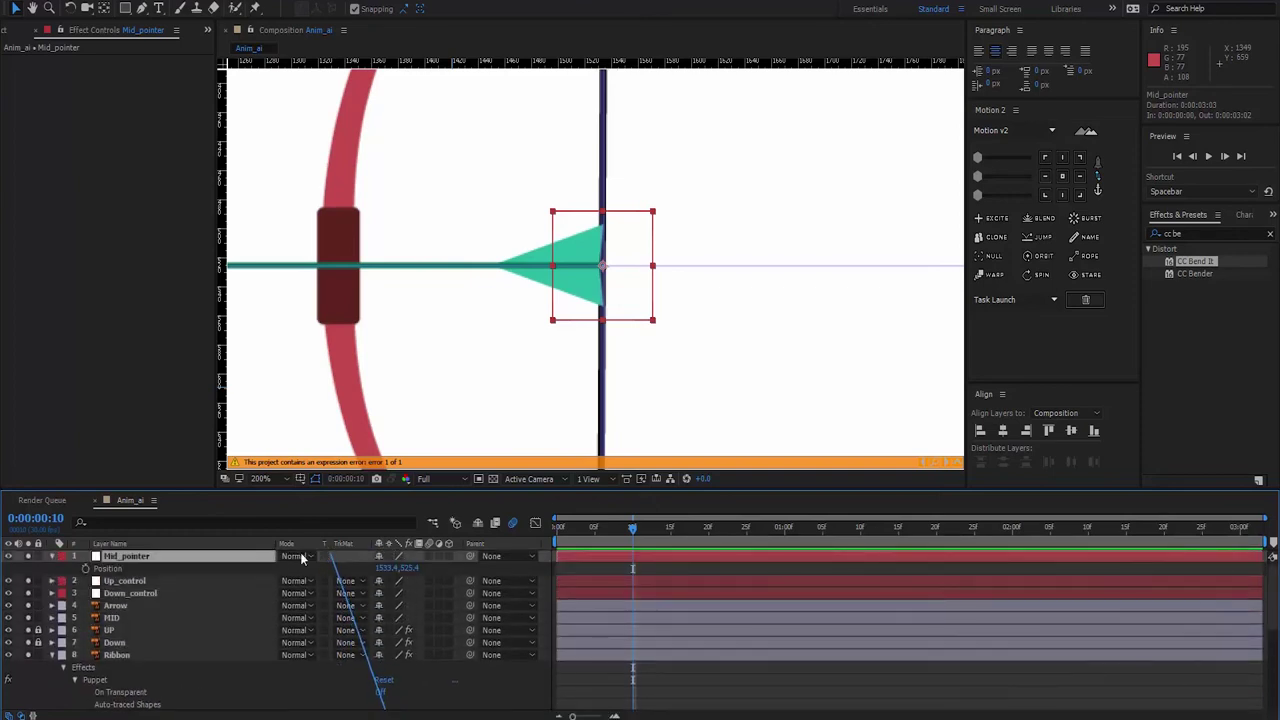
left_click_drag(331, 551, 107, 568)
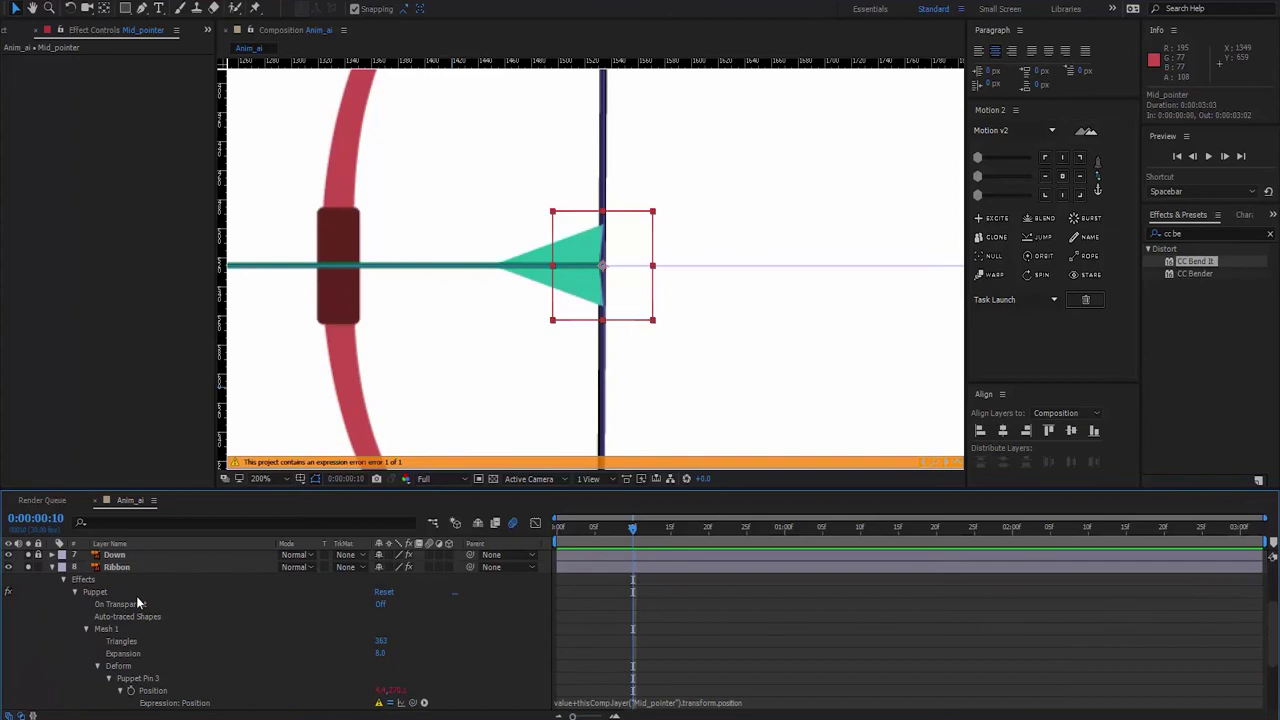
left_click(251, 651)
scroll(578, 298, "down", 5)
scroll(578, 296, "up", 2)
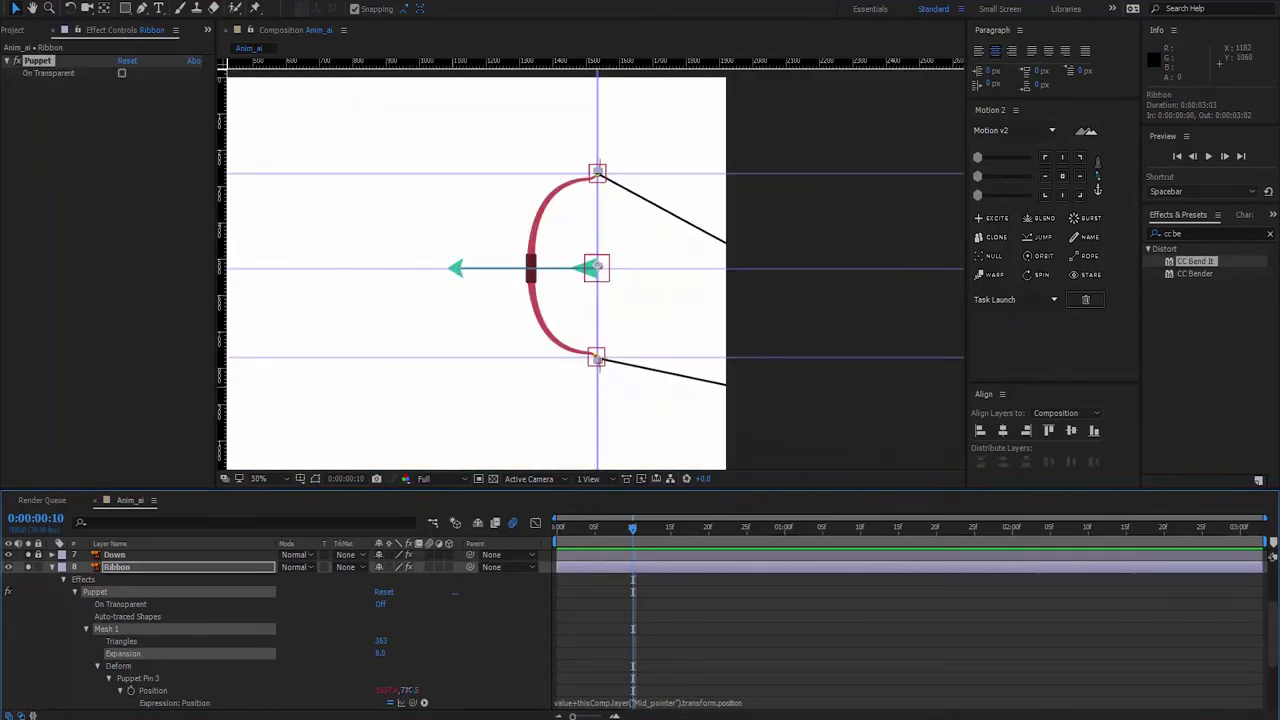
- Offset Puppet Pin 3's Position to about -1529.6, -255.6, straightening the bowstring at the arrow tip
left_click(372, 691)
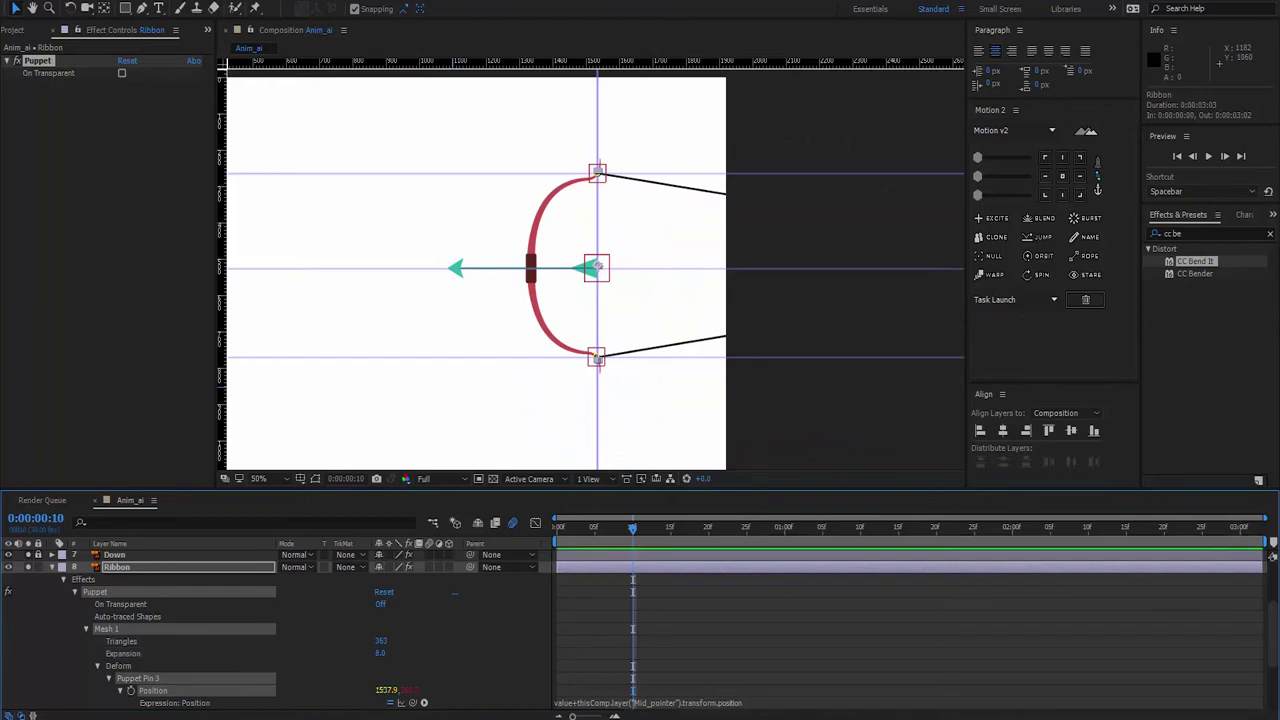
left_click_drag(383, 690, 267, 677)
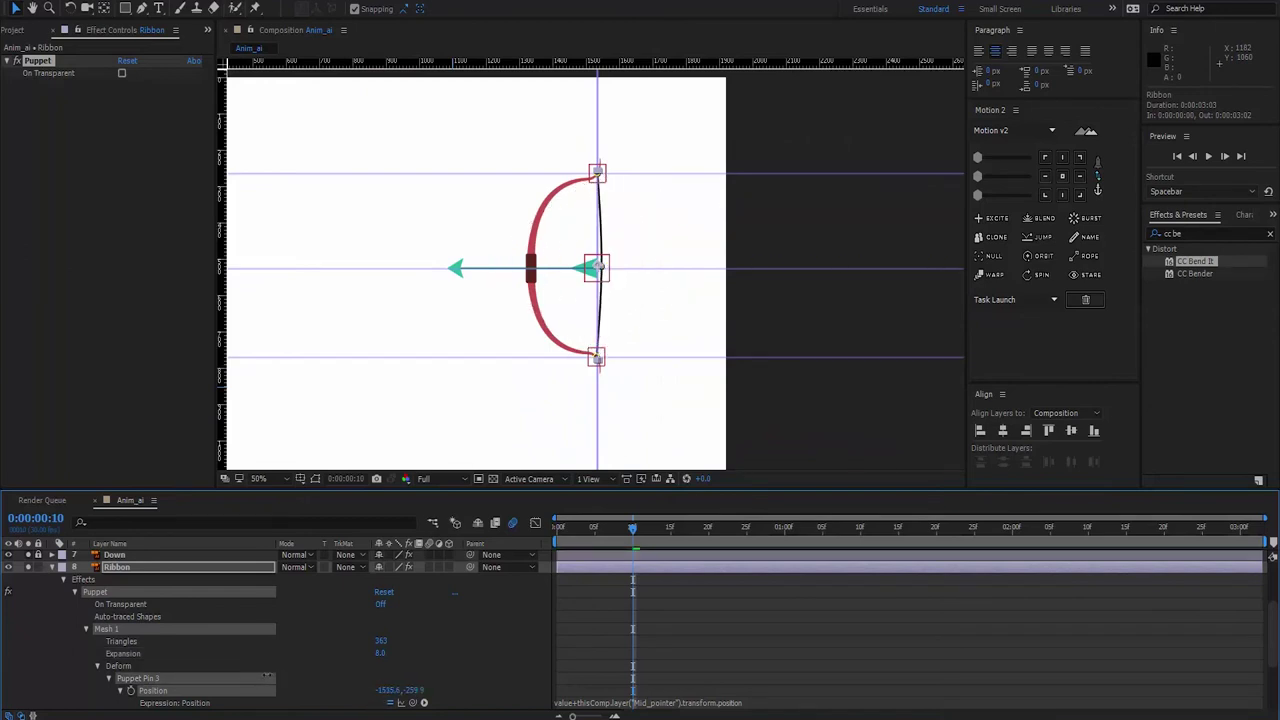
scroll(640, 285, "up", 3)
scroll(633, 298, "up", 3)
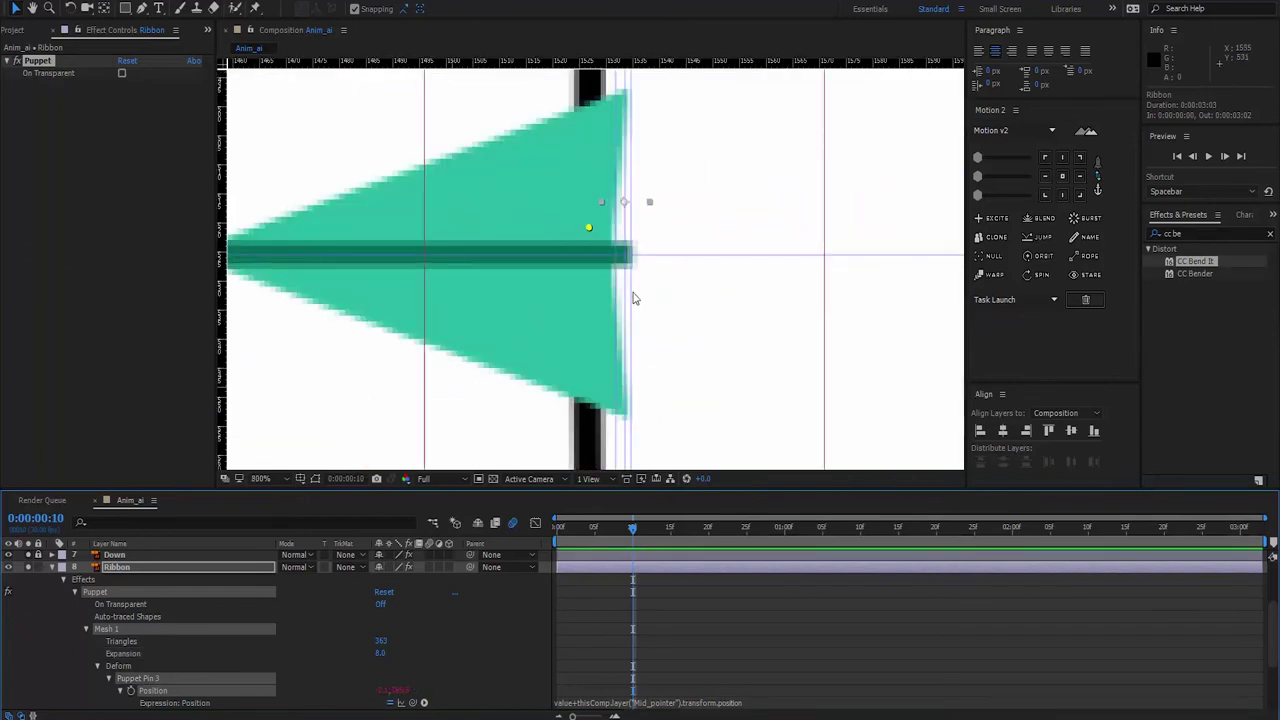
scroll(637, 306, "up", 1)
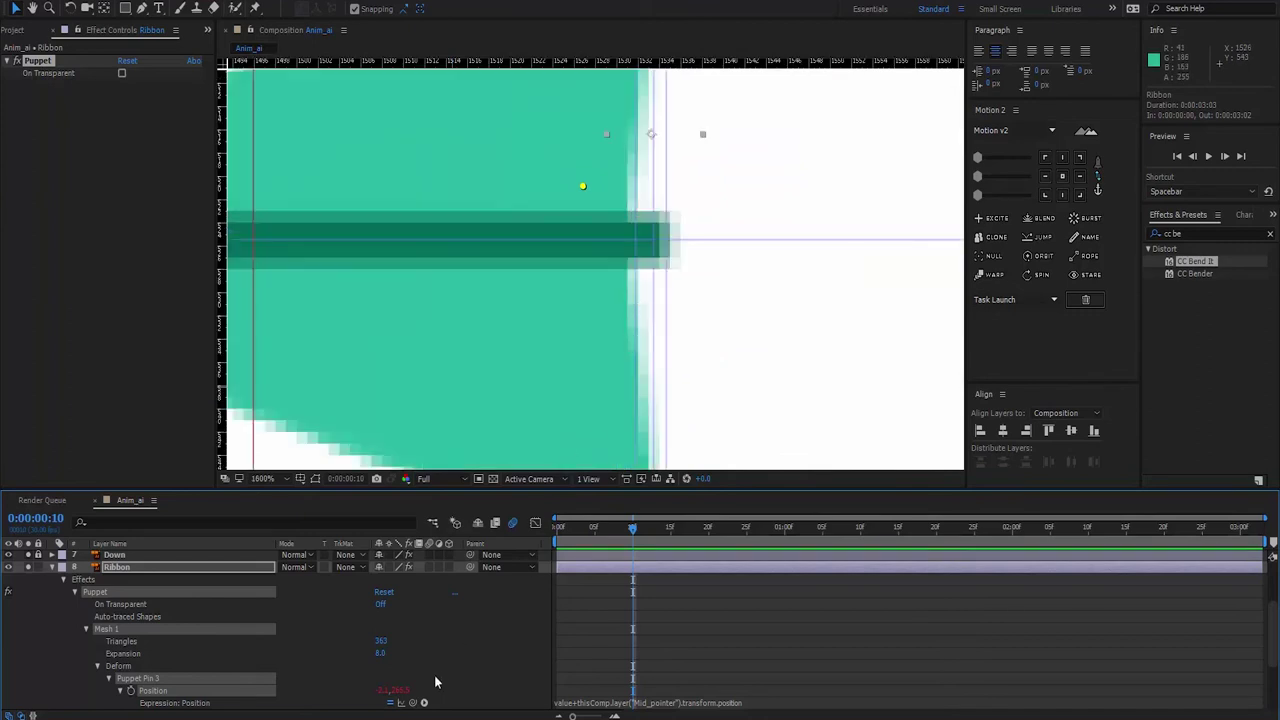
mouse_move(386, 690)
left_mouse_down()
mouse_move(416, 689)
mouse_move(420, 702)
left_mouse_up()
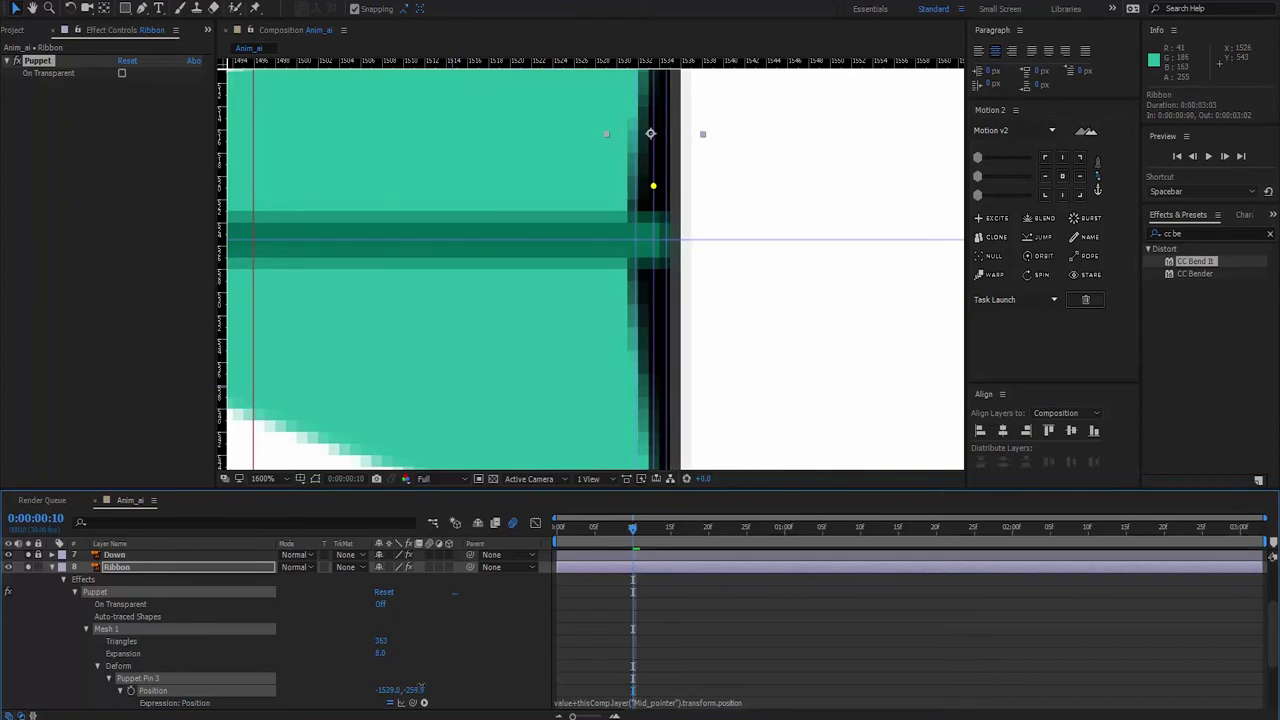
left_click_drag(420, 702, 418, 702)
key("comma")
key("comma")
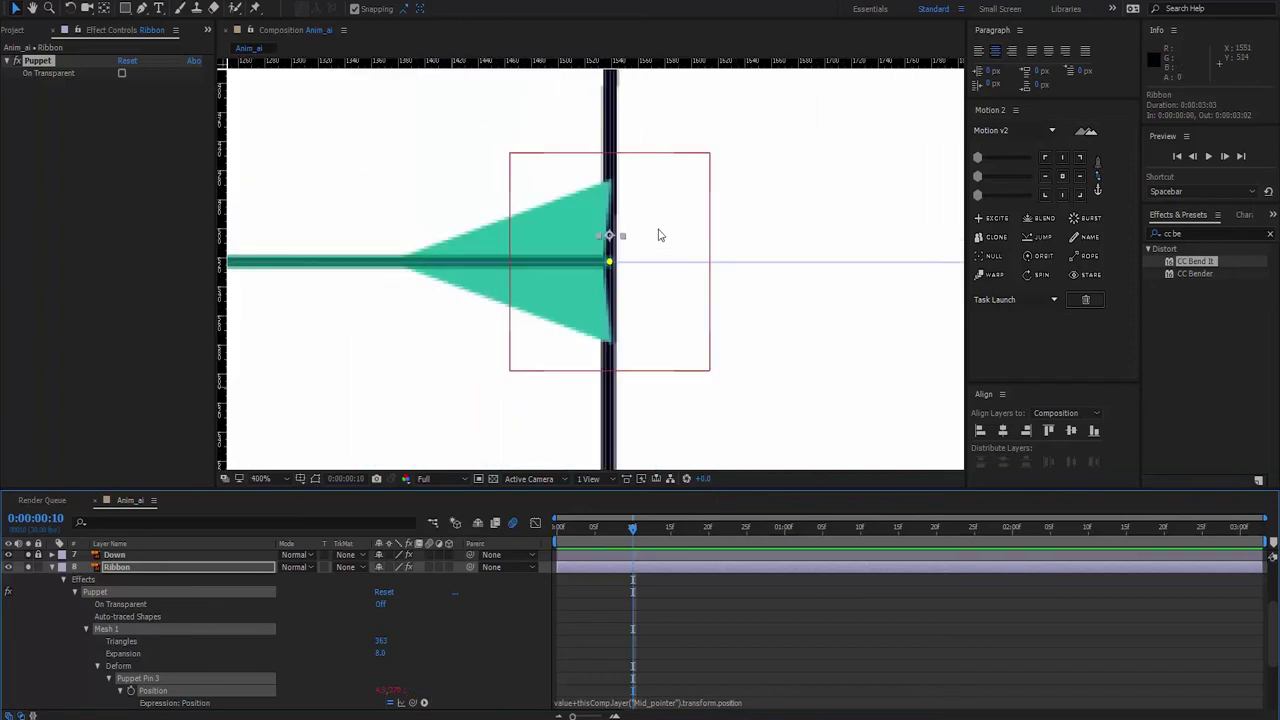
key("comma")
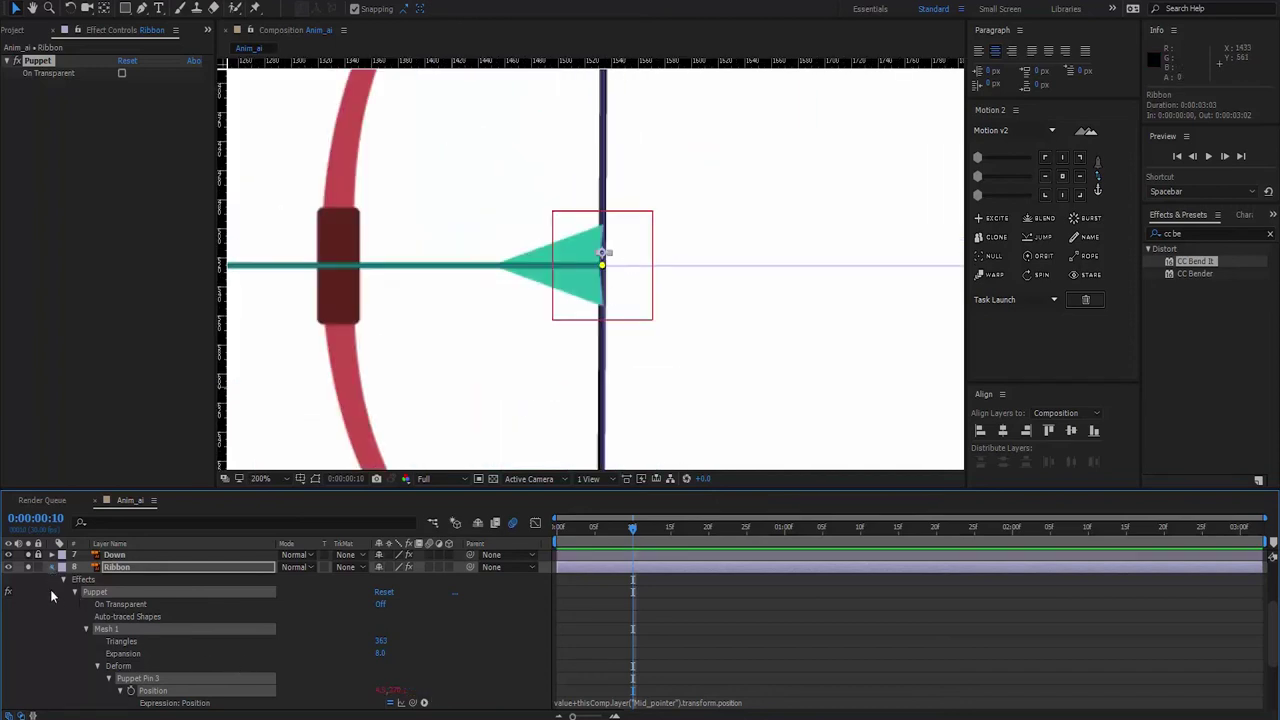
left_click(52, 567)
left_click_drag(383, 568, 600, 296)
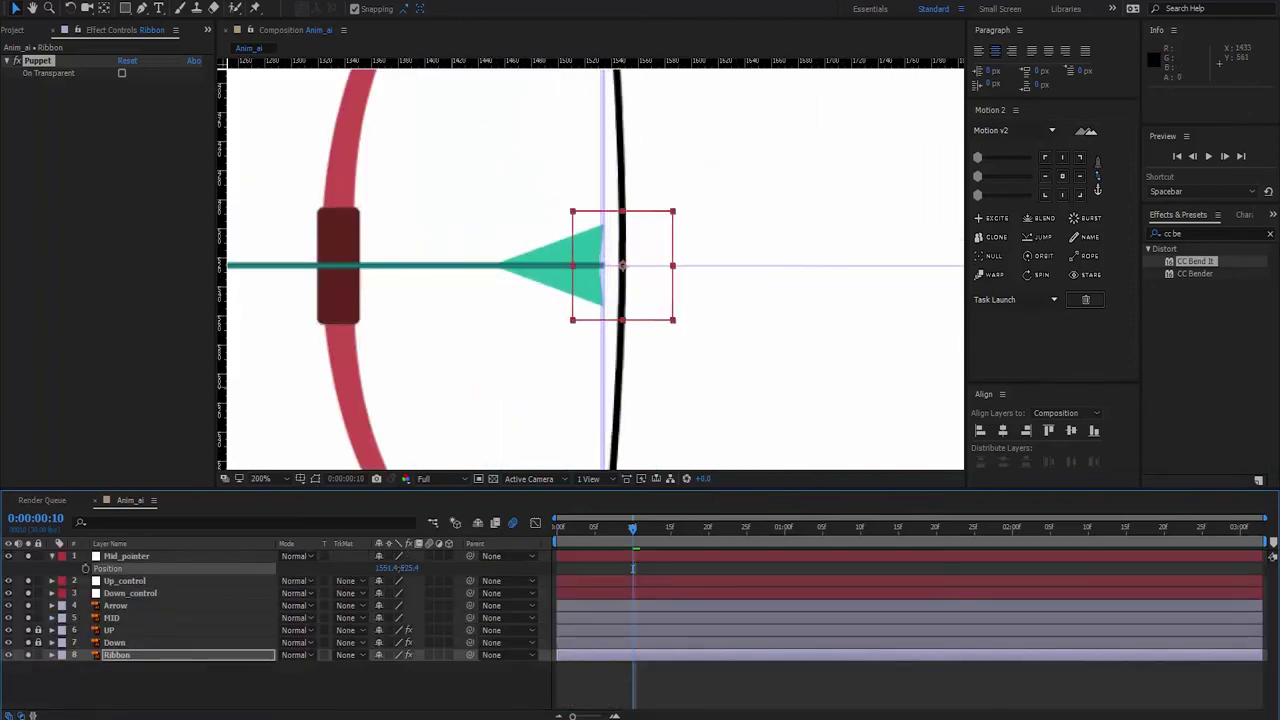
key("comma")
key("comma")
key("comma")
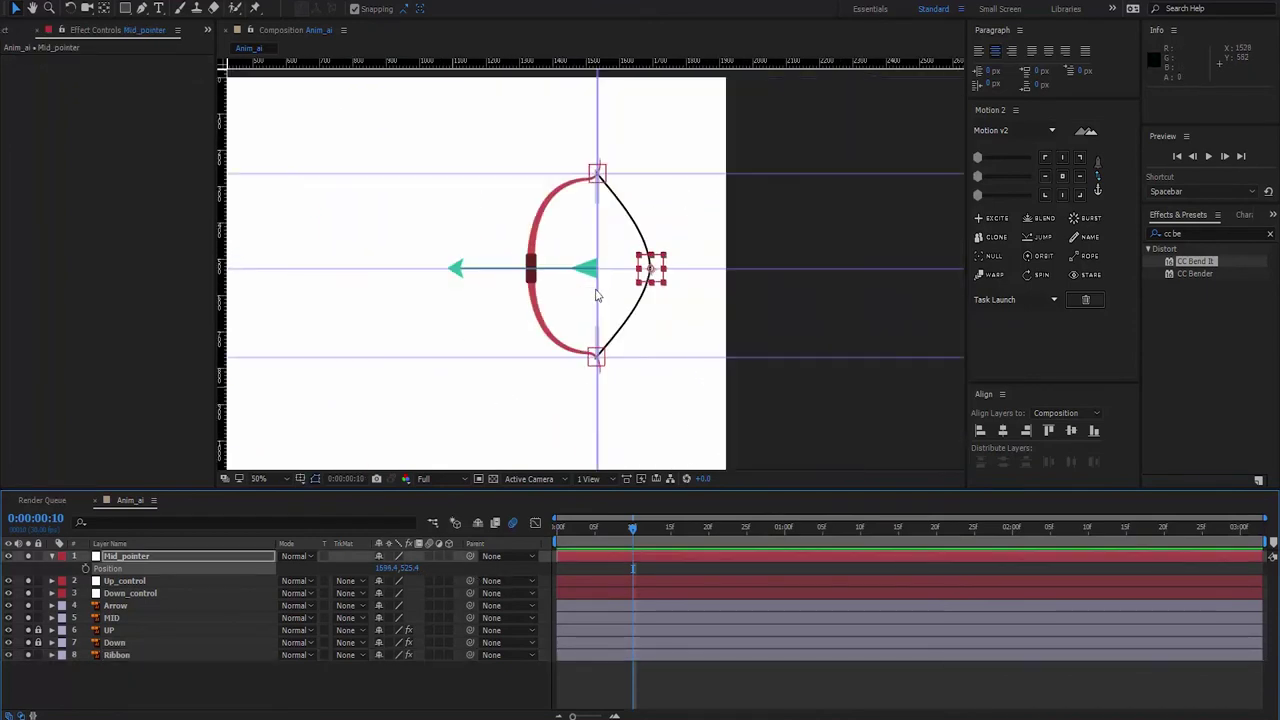
key("period")
key("period")
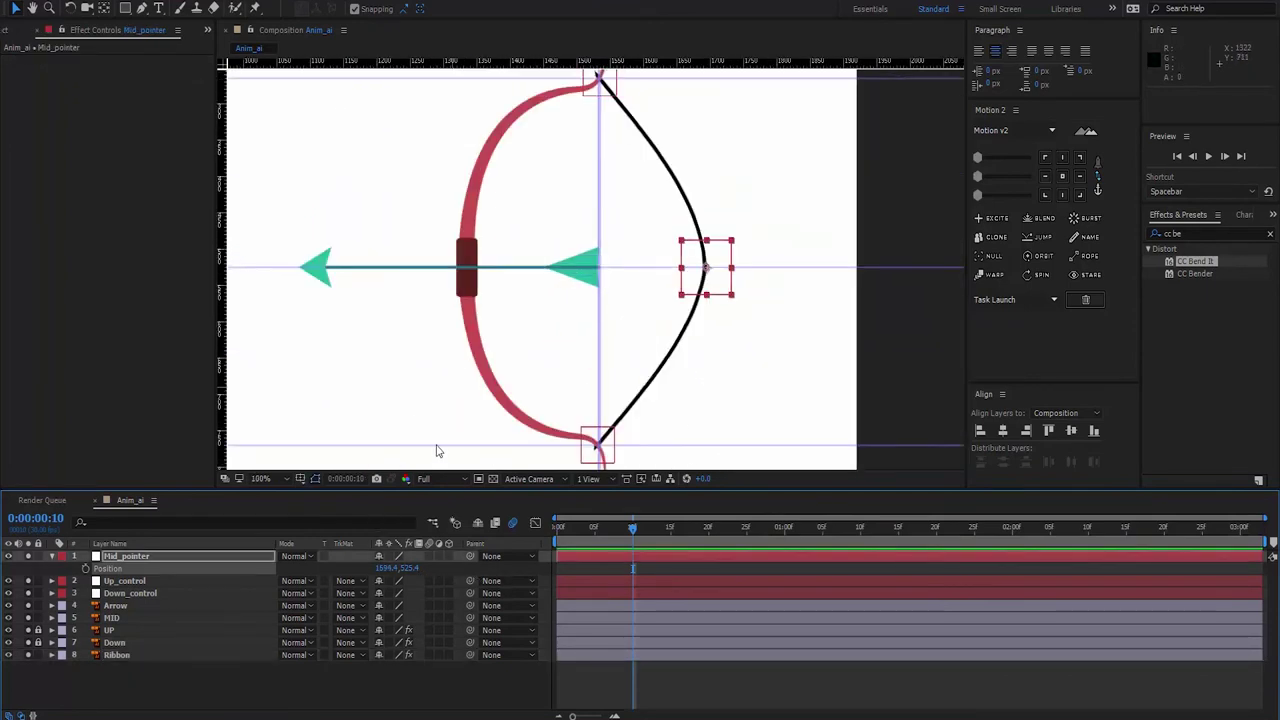
mouse_move(690, 267)
left_mouse_down()
mouse_move(597, 267)
mouse_move(766, 266)
mouse_move(586, 267)
left_mouse_up()
key("ctrl+z")
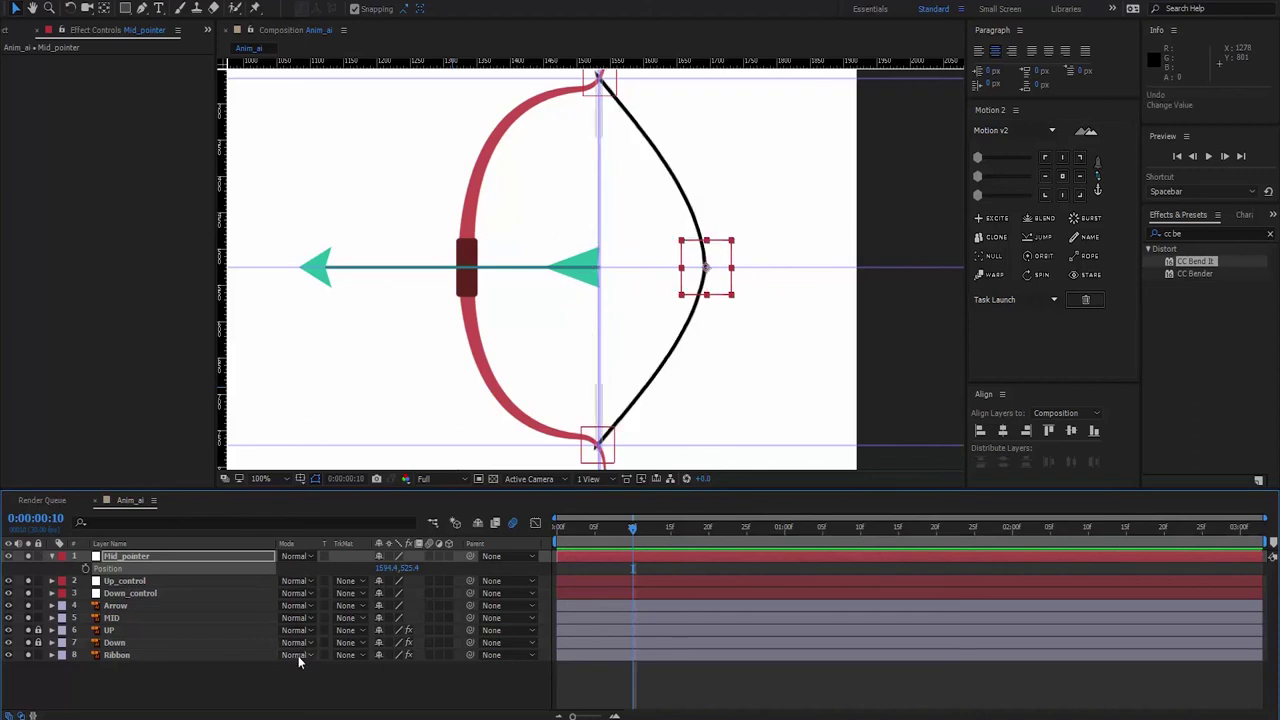
left_click(298, 656)
left_click(291, 698)
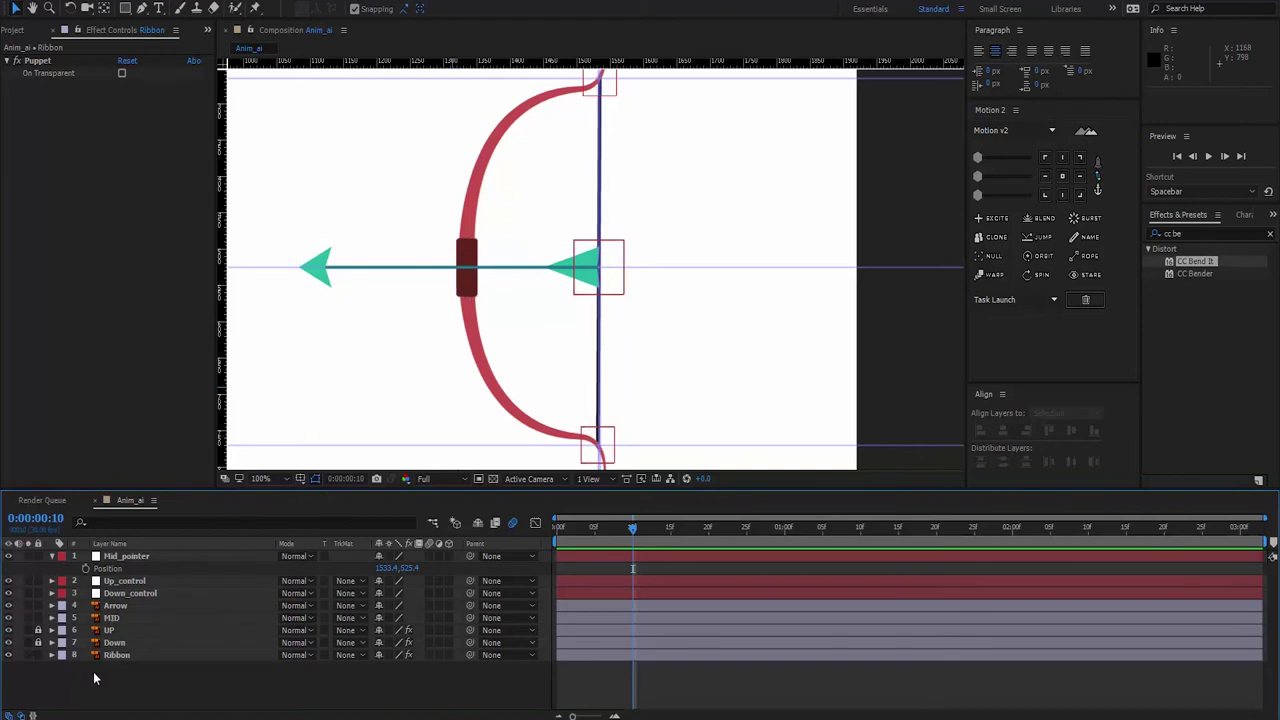
- Parent the Arrow layer to Mid_pointer, test-pull the string, then undo the test
left_click(116, 607)
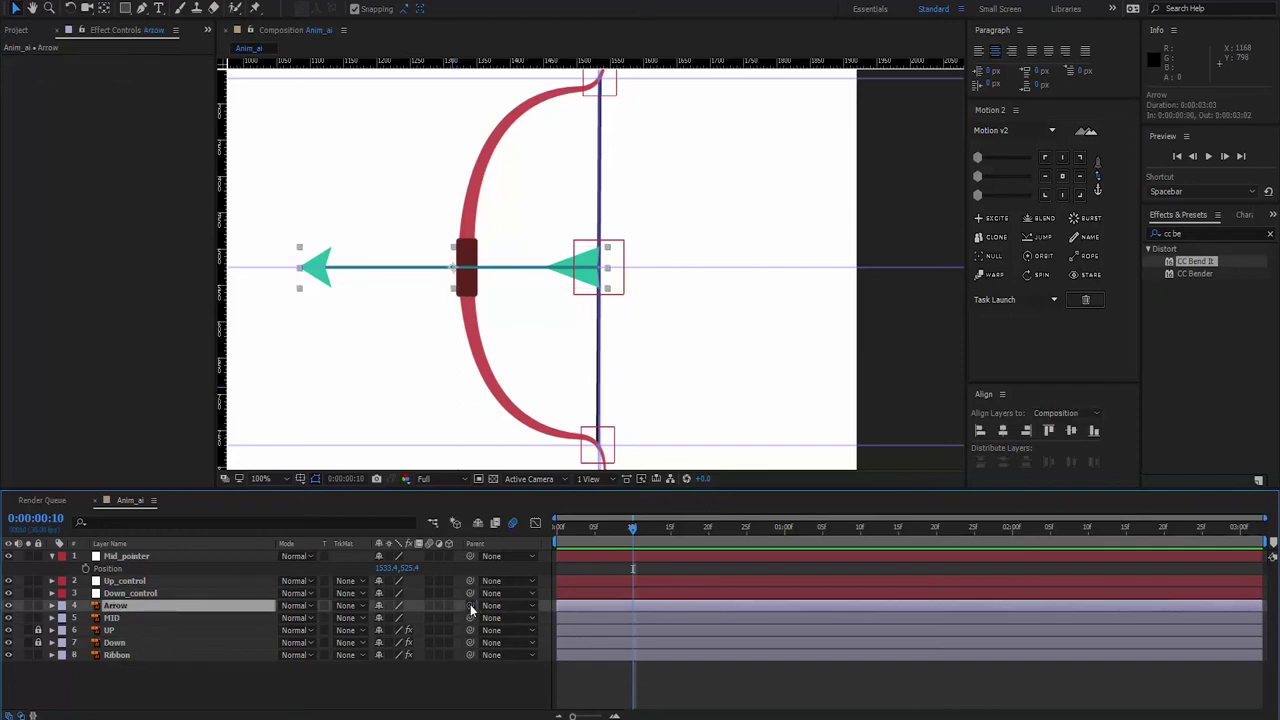
left_click_drag(470, 604, 162, 556)
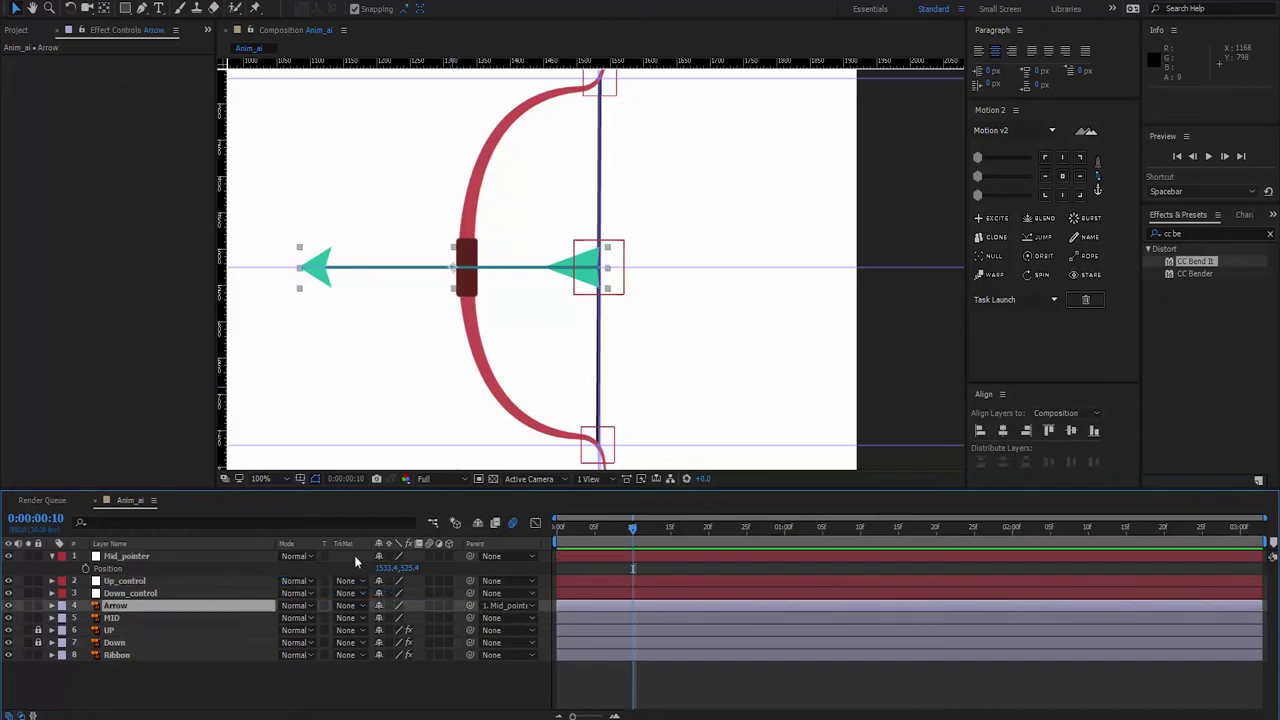
left_click_drag(384, 568, 520, 568)
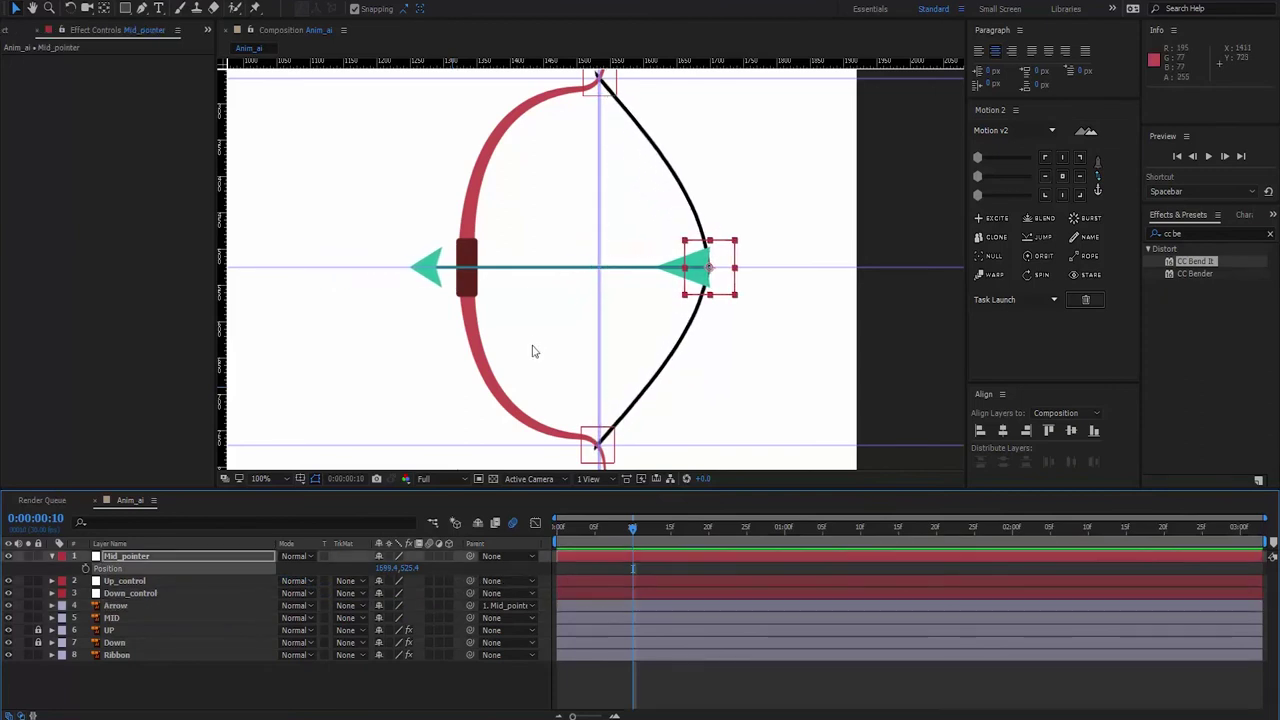
key("comma")
key("comma")
key("comma")
key("comma")
key("period")
key("period")
key("period")
key("period")
key("period")
key("Home")
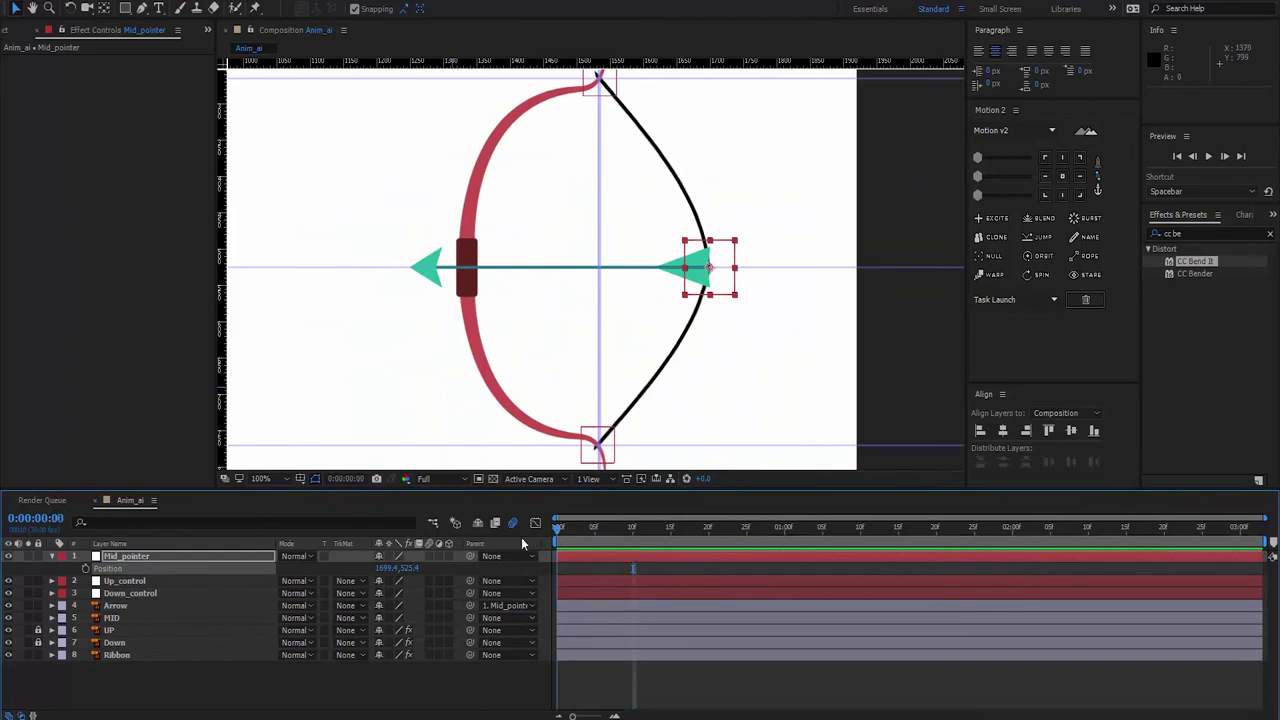
key("ctrl+z")
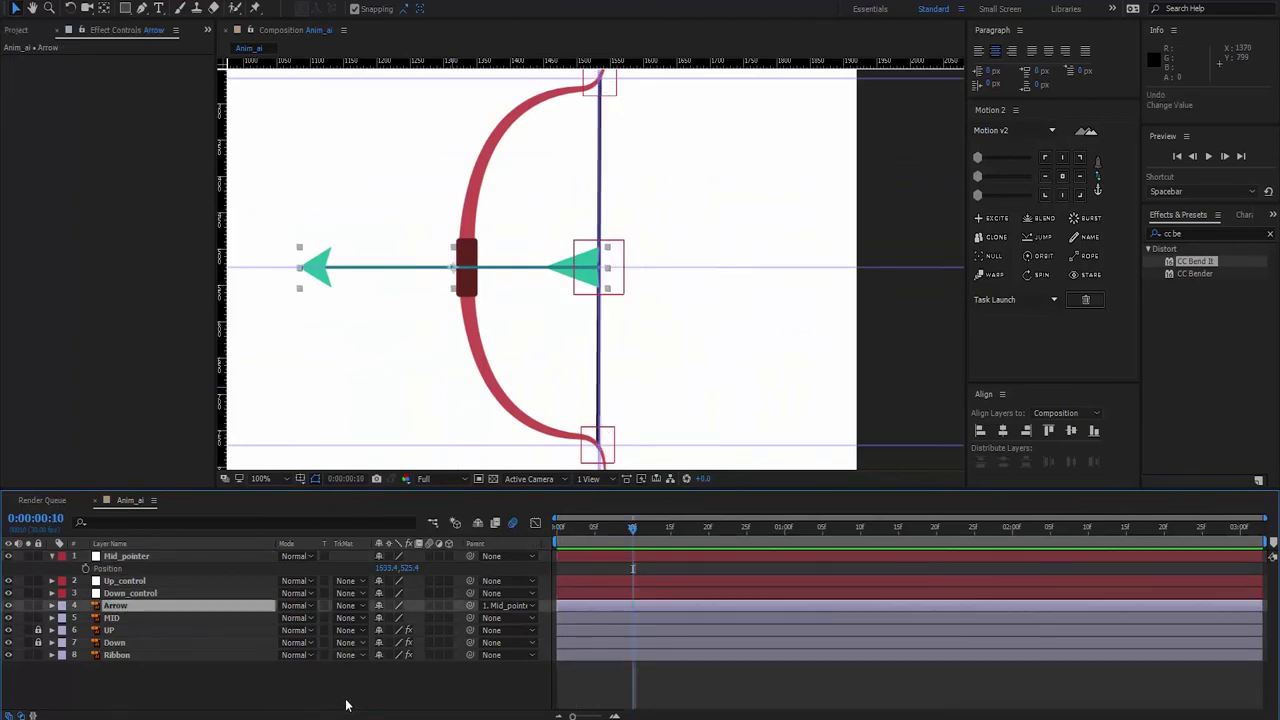
key("Home")
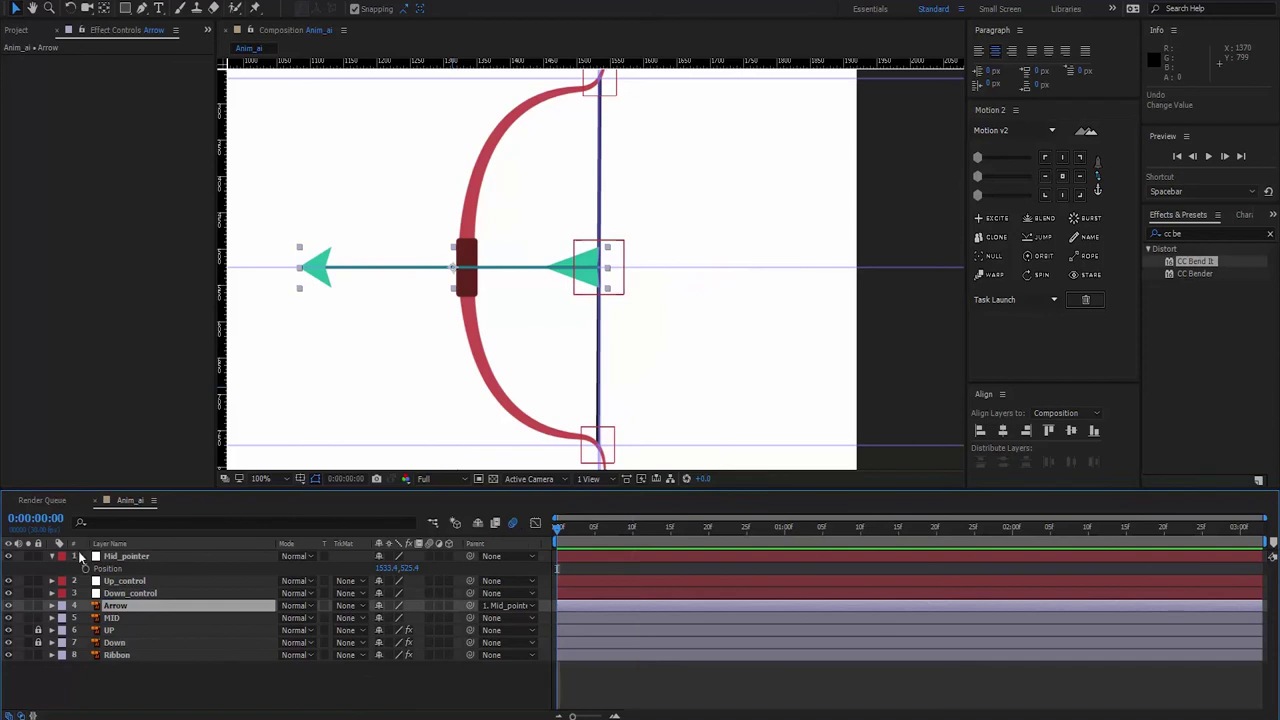
- Keyframe Mid_pointer's Position from 1533.4,525.4 at frame 0 to 1702.4,525.4 at frame 10
left_click(86, 569)
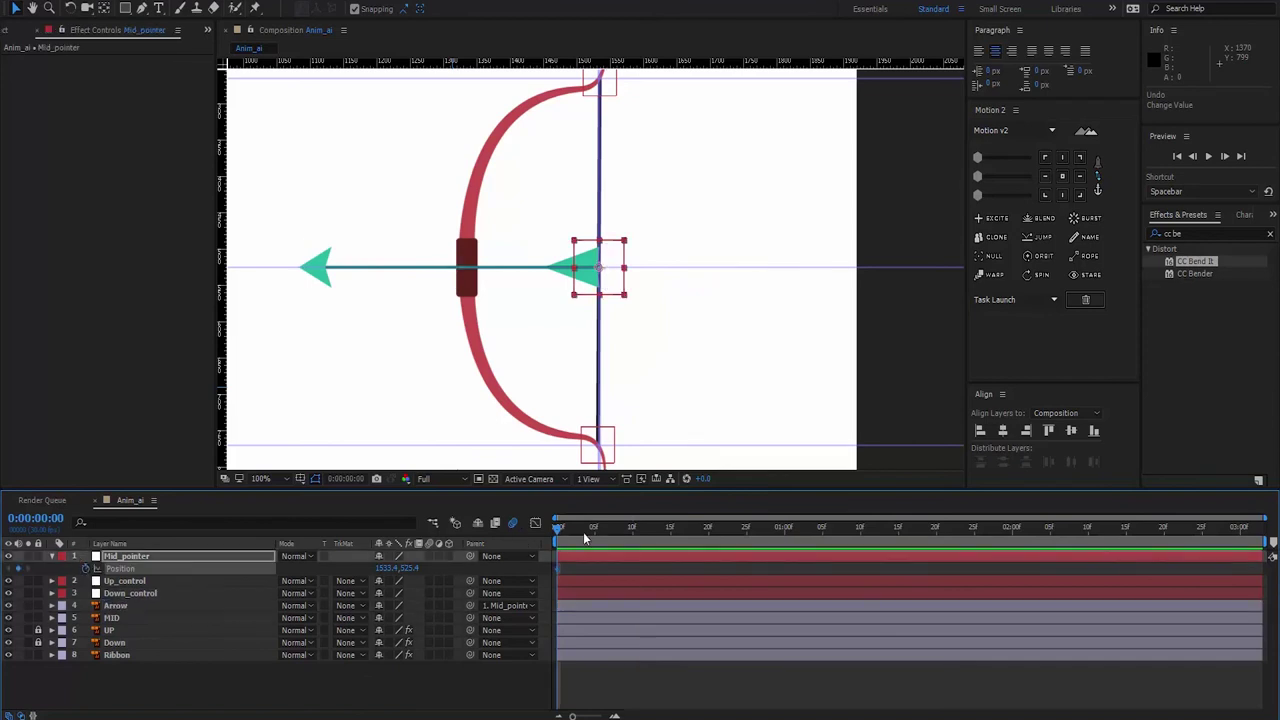
left_click(632, 530)
left_click_drag(386, 568, 564, 568)
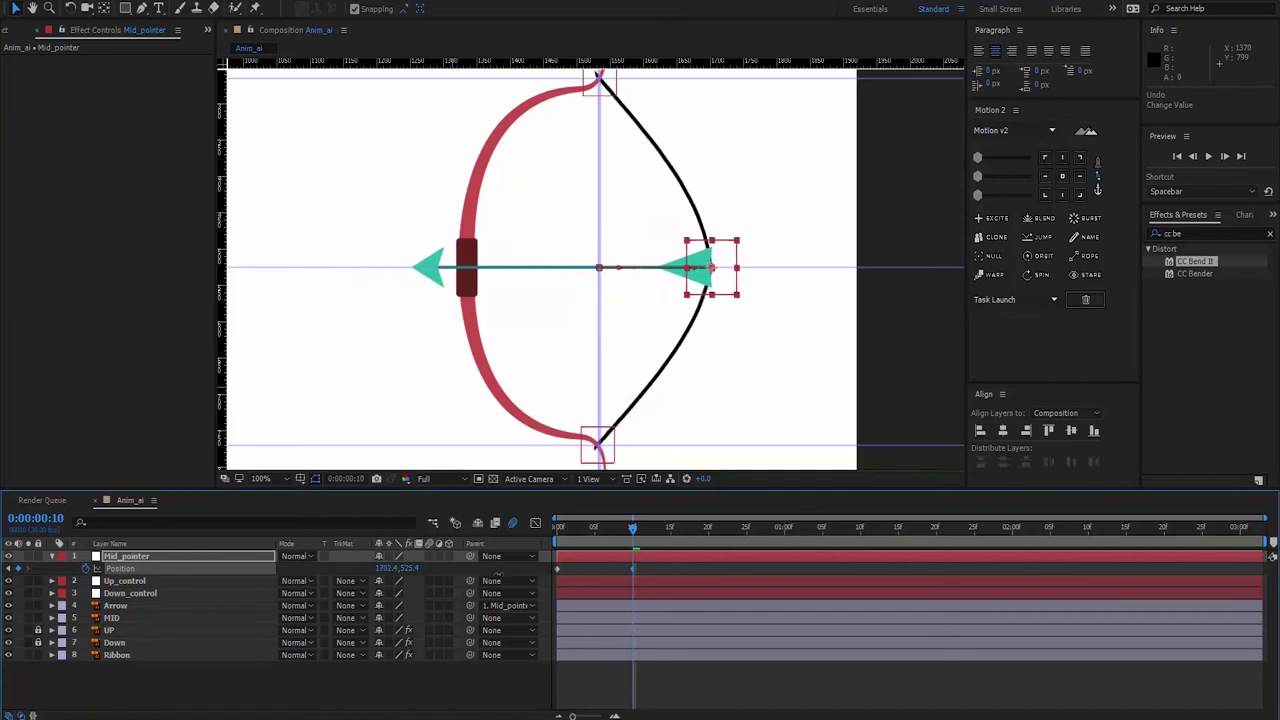
left_click(402, 697)
- Set frame-0 Position keyframes on Up_control and Down_control and preview the draw-back
left_click(122, 581)
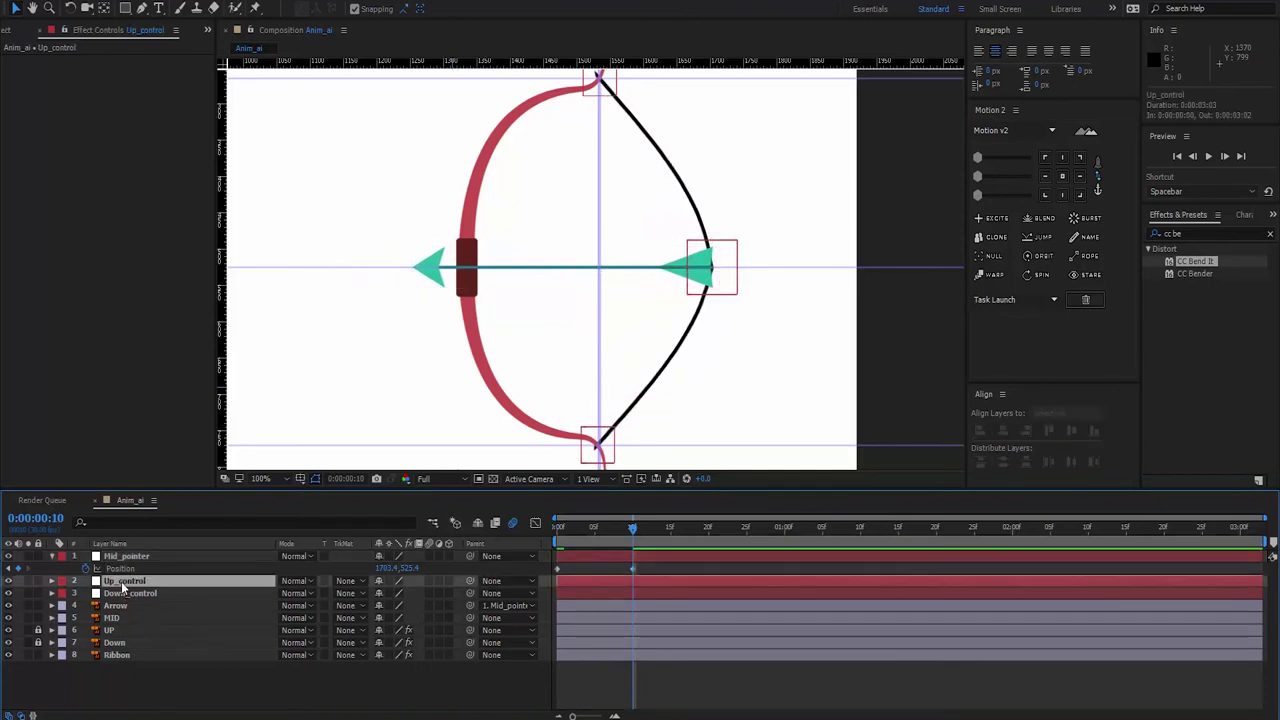
left_click(125, 596, "shift")
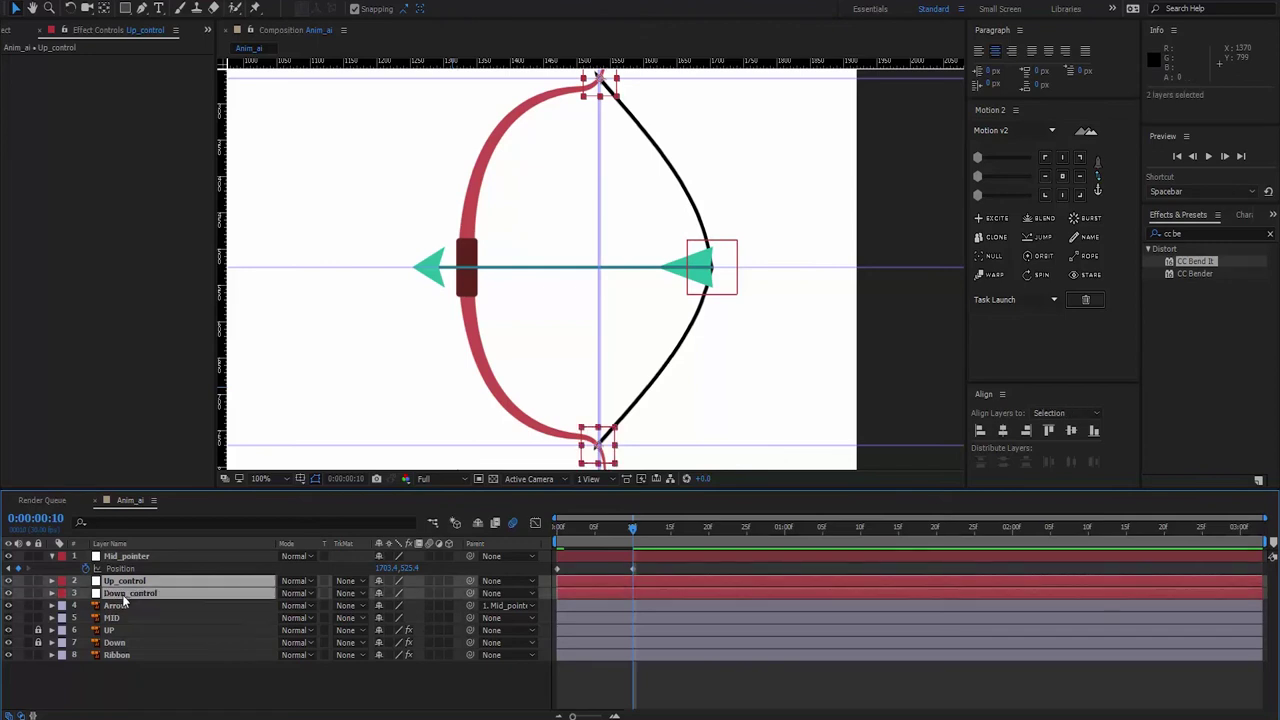
key("p")
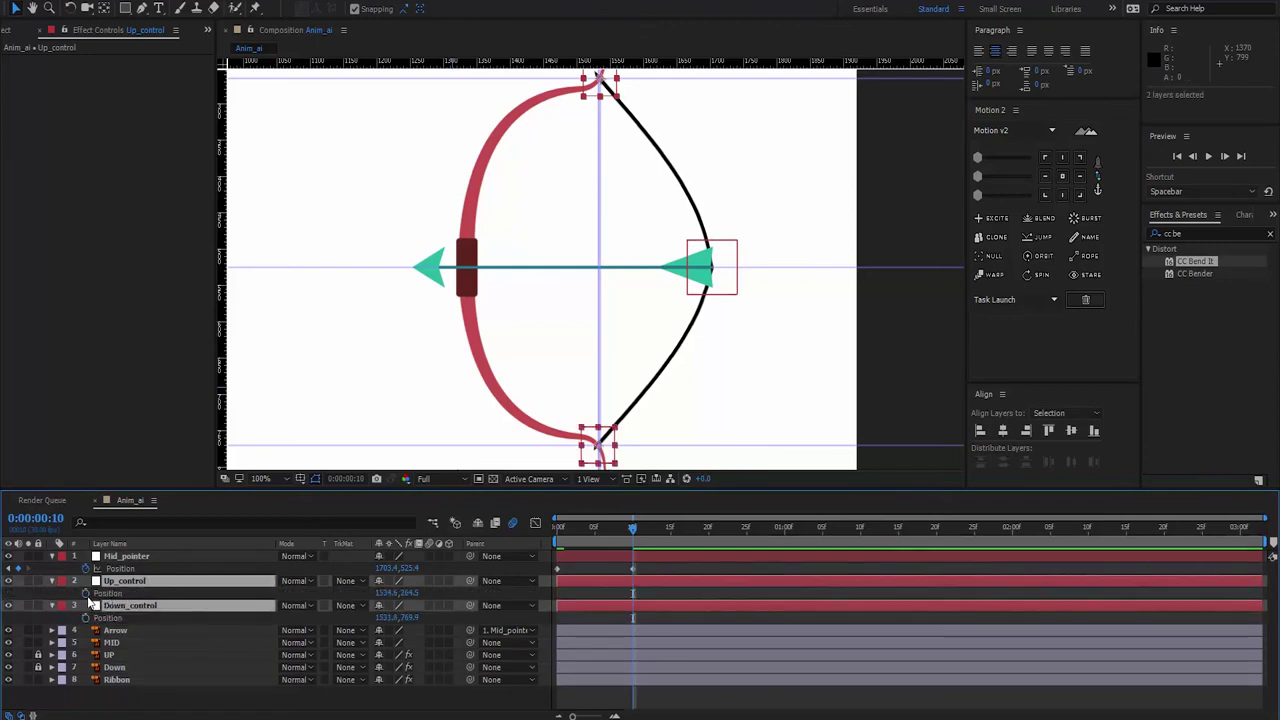
left_click(86, 594)
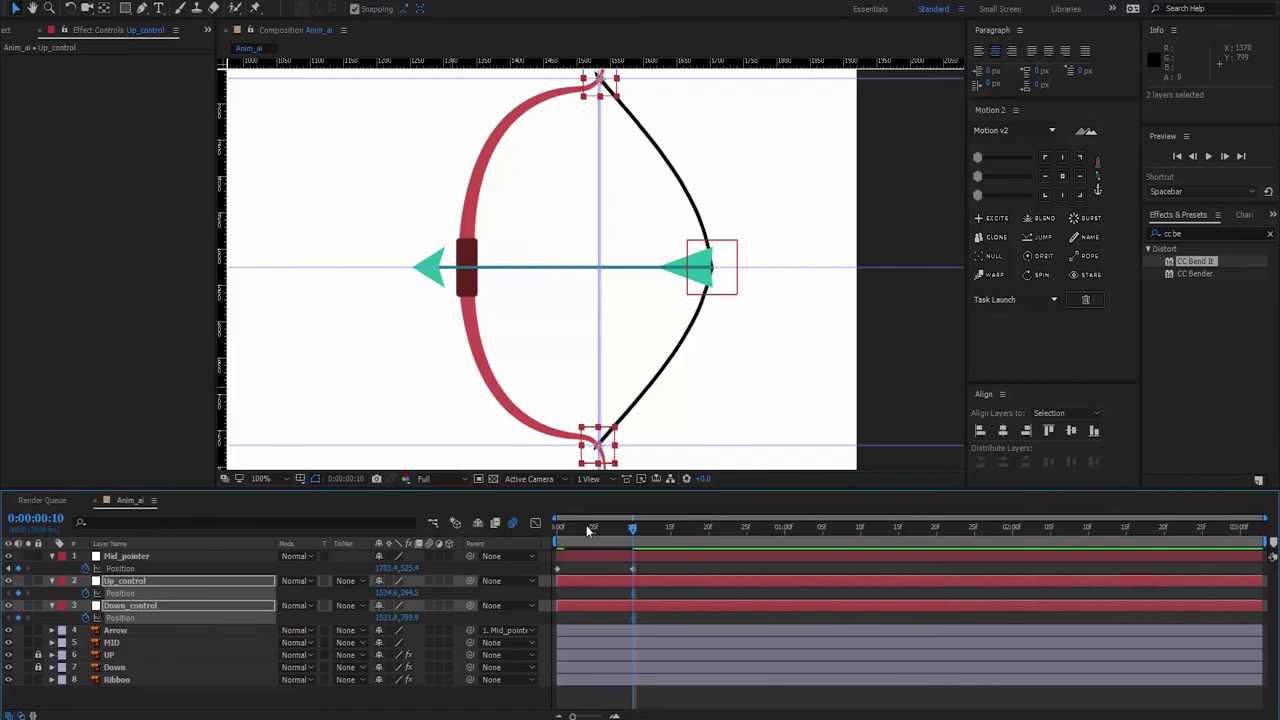
left_click(552, 537)
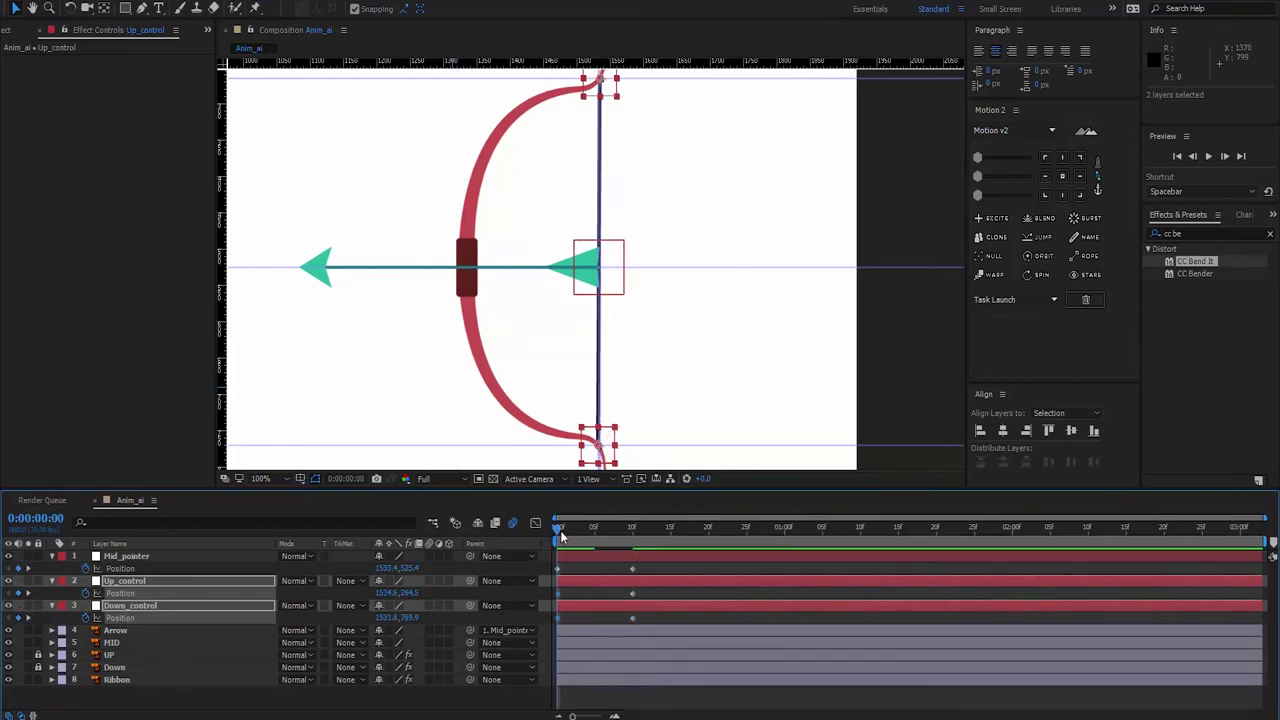
left_click_drag(561, 537, 632, 537)
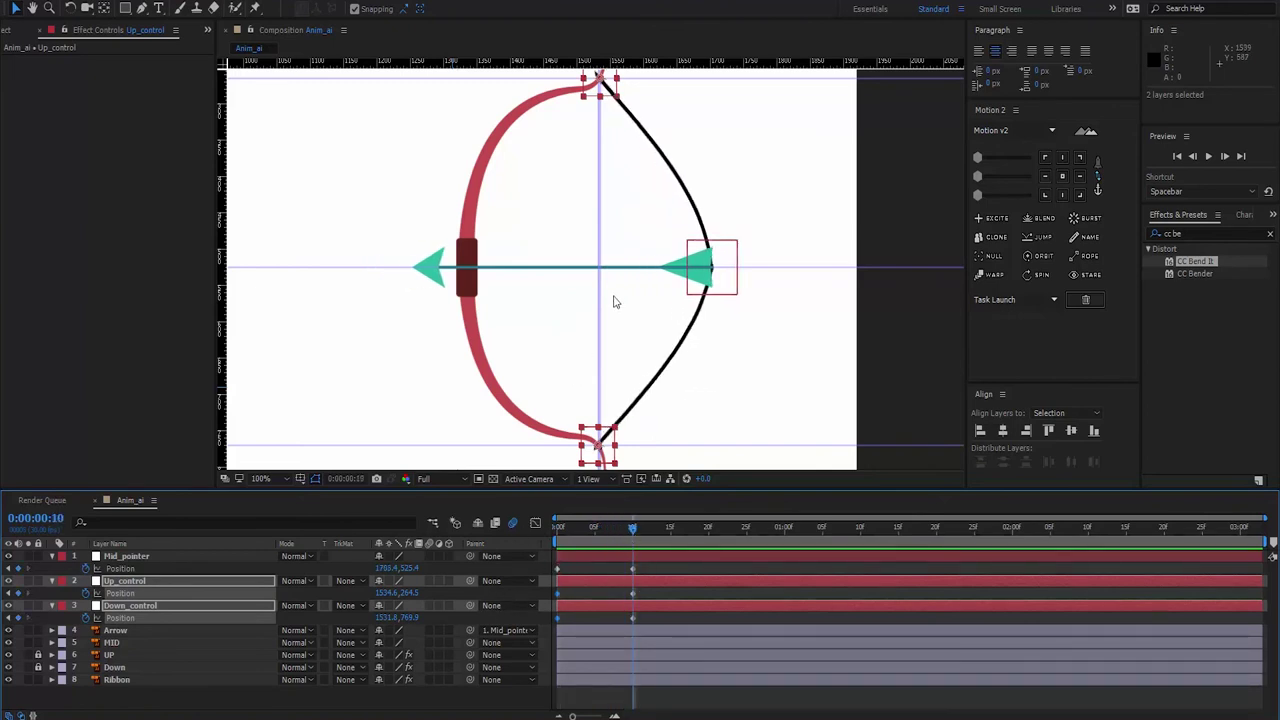
- Move the bow tips right at frame 10: Up_control to 1568.6,269.7, Down_control to 1557.8,764.2
left_click_drag(634, 266, 637, 285)
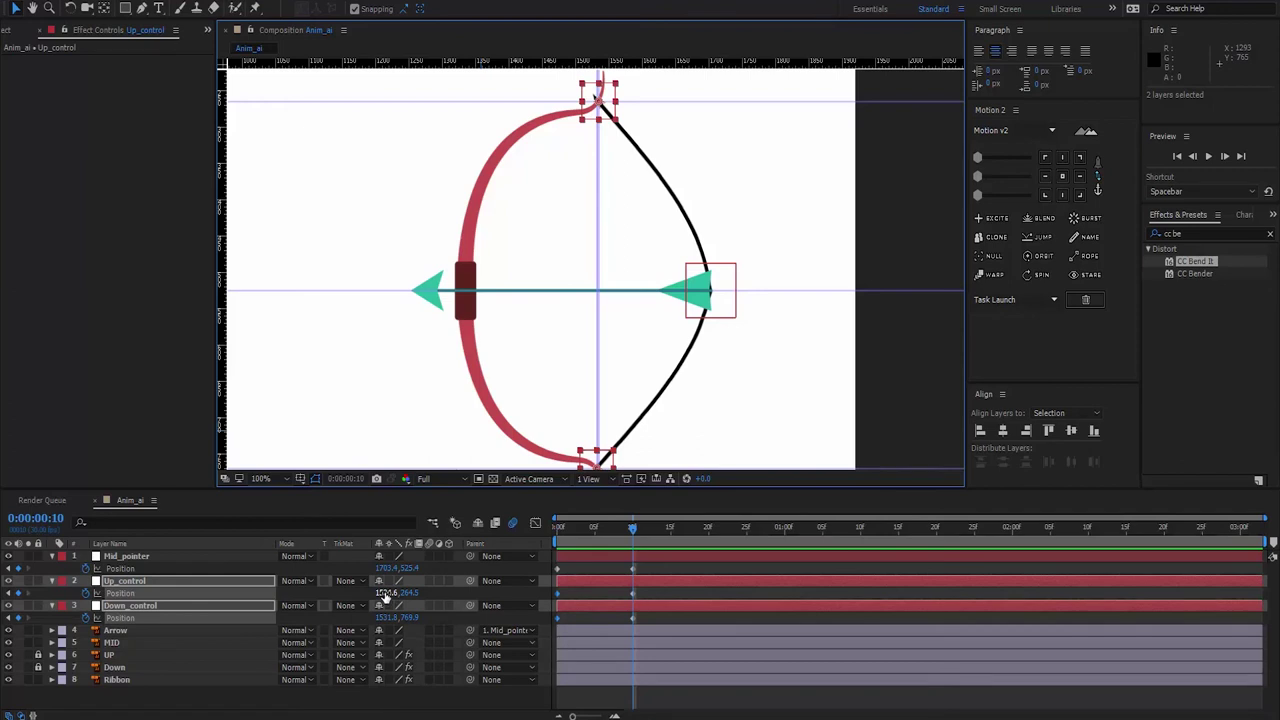
left_click_drag(385, 597, 398, 593)
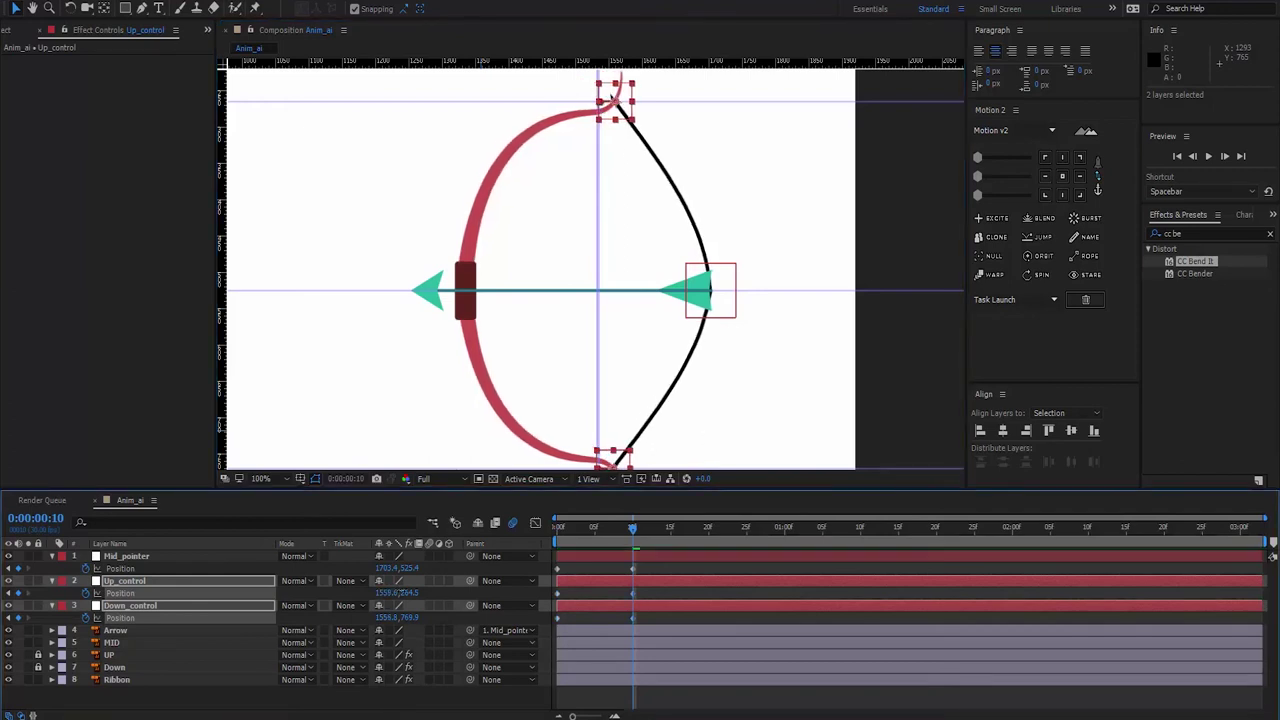
left_click(375, 698)
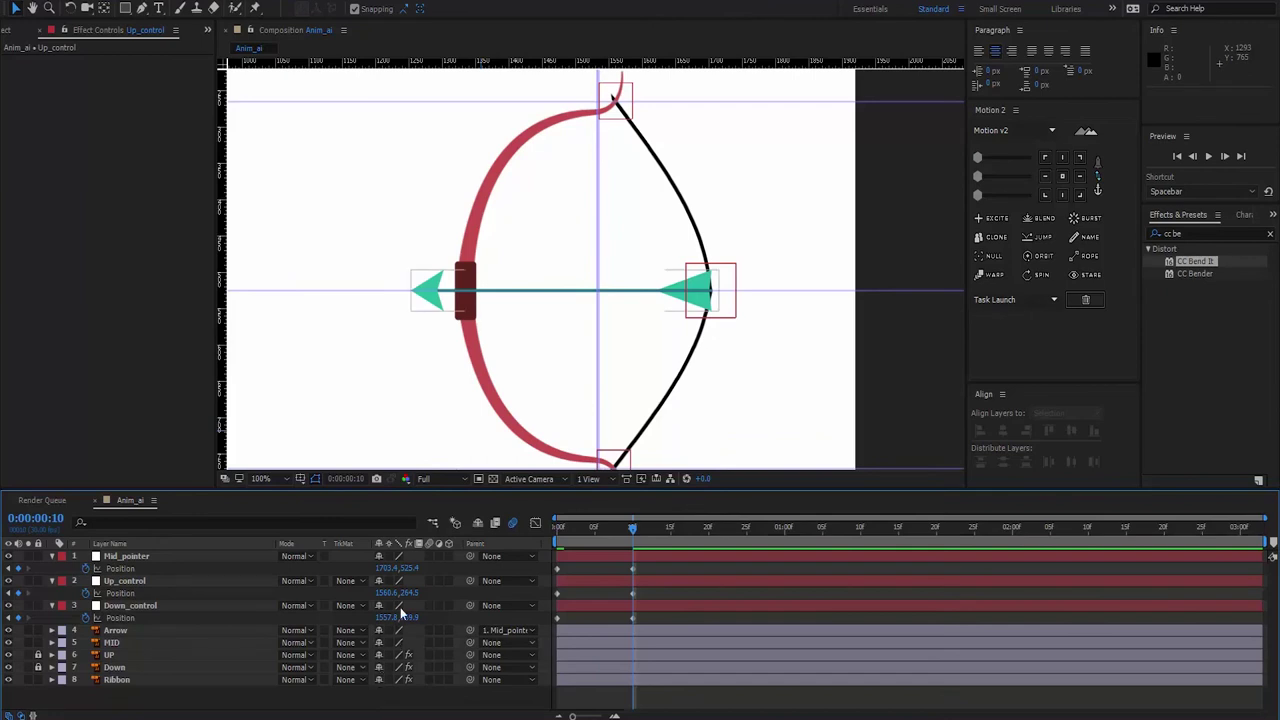
left_click_drag(405, 593, 437, 593)
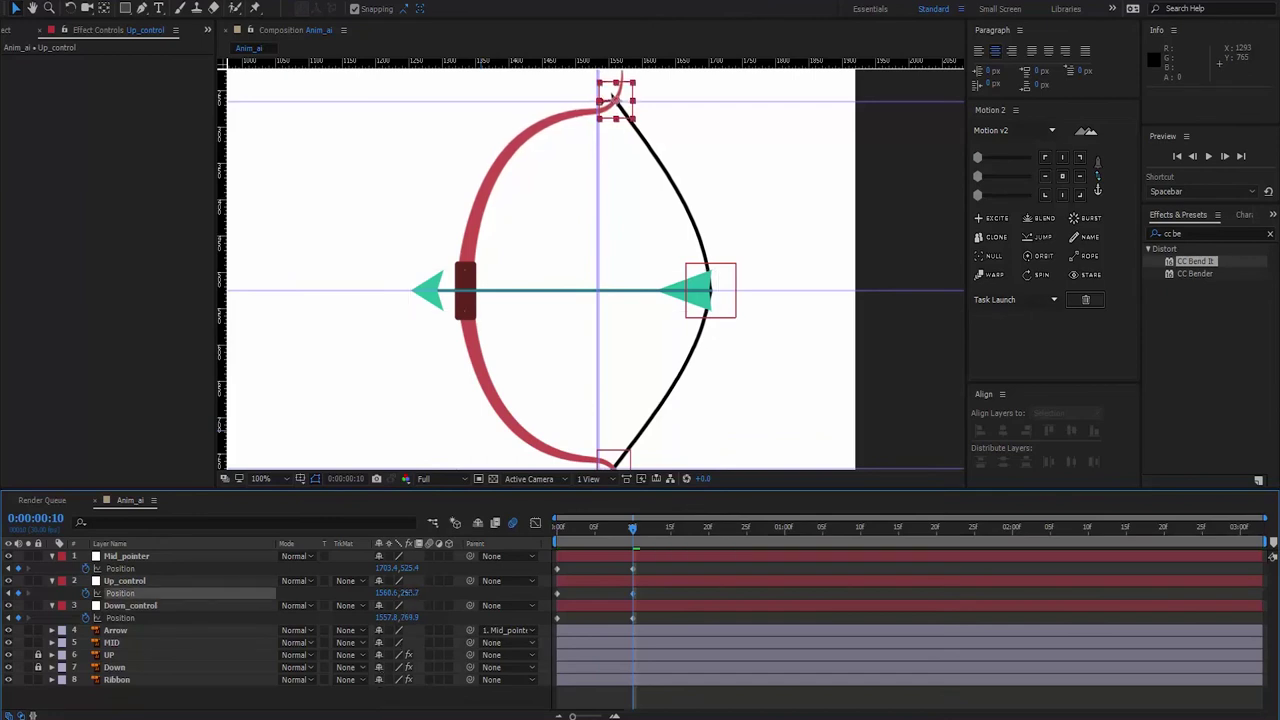
left_click(410, 618)
left_click(130, 605)
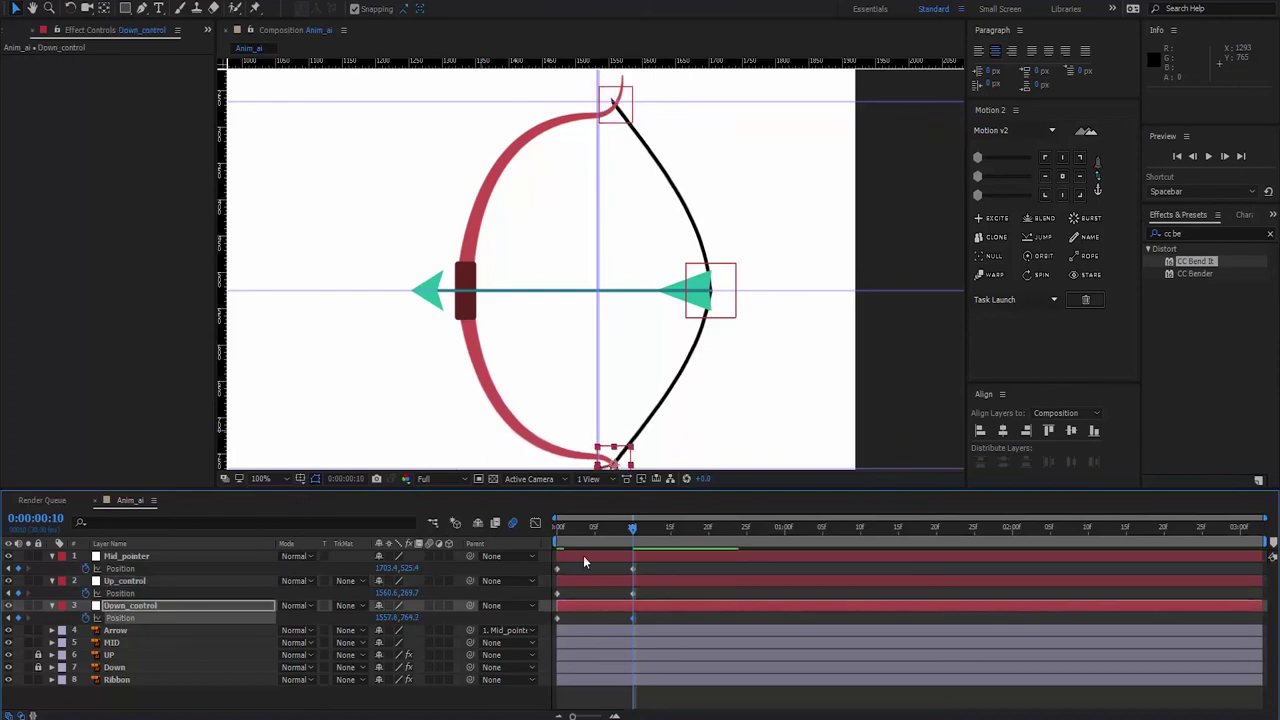
mouse_move(632, 528)
left_mouse_down()
mouse_move(573, 537)
mouse_move(632, 547)
left_mouse_up()
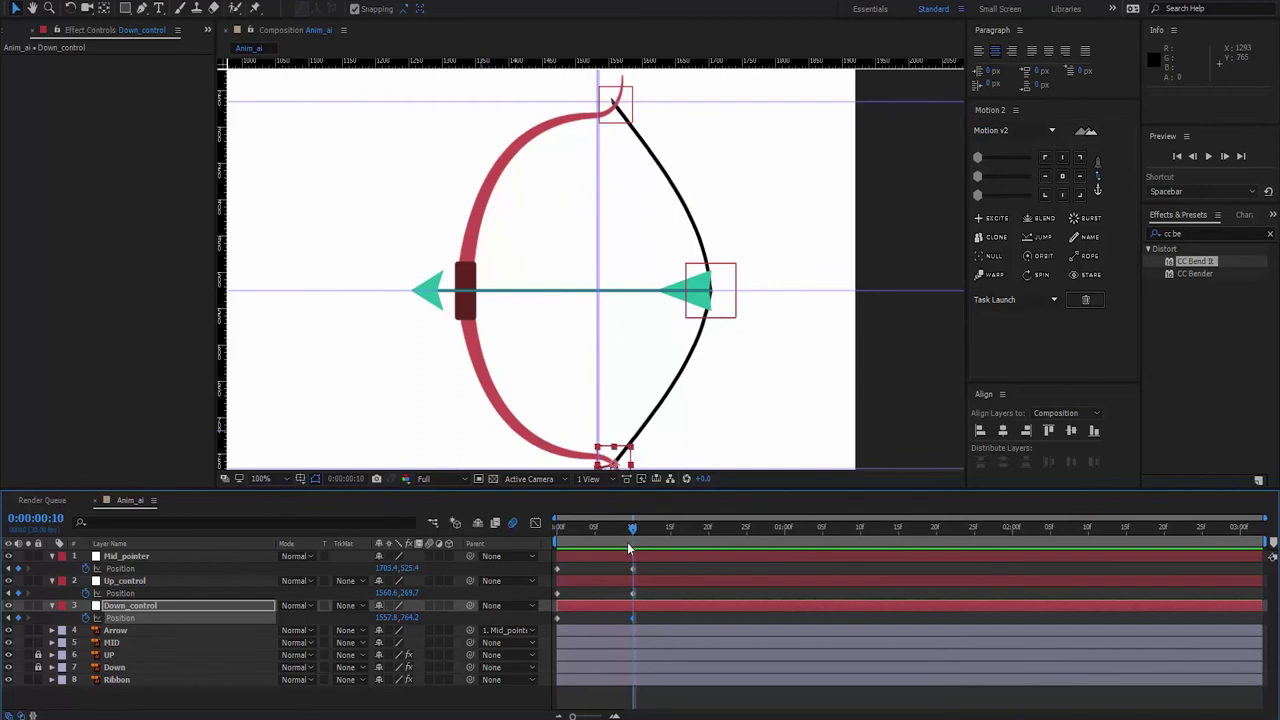
- Paste Up_control's resting Position keyframe at frame 15
left_click_drag(629, 548, 633, 551)
mouse_move(653, 546)
left_mouse_down()
mouse_move(627, 549)
mouse_move(670, 551)
left_mouse_up()
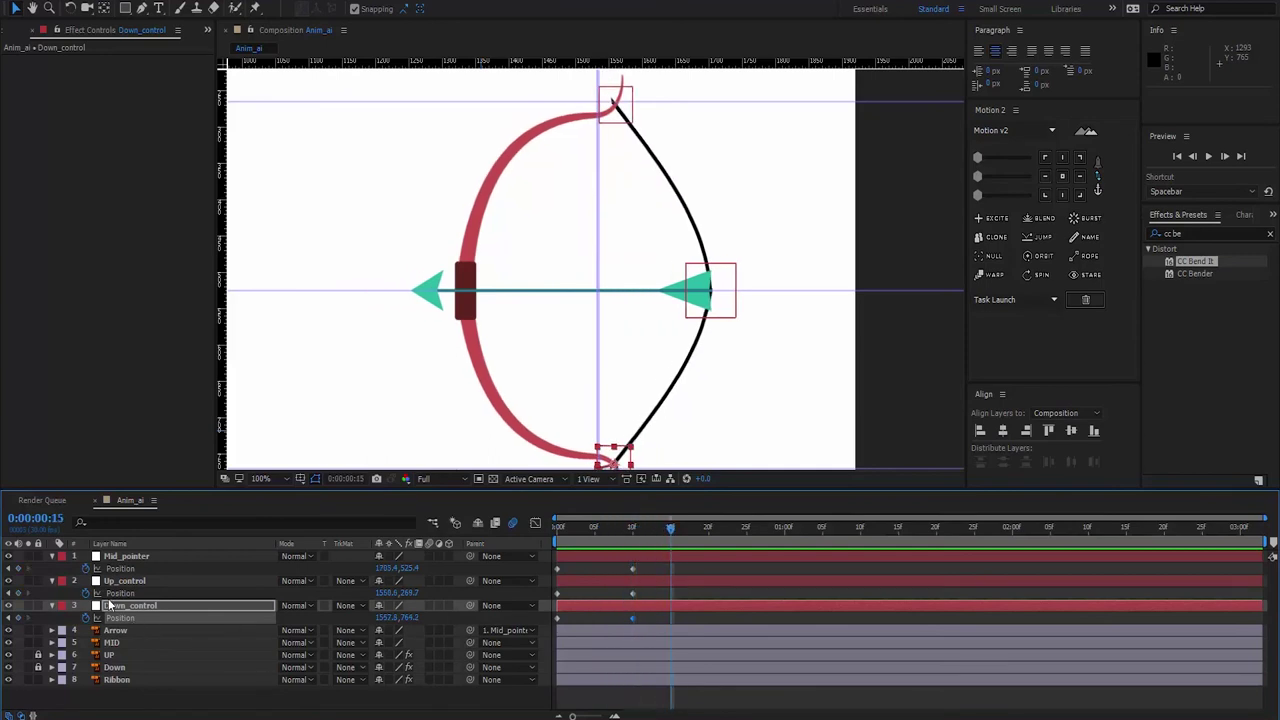
left_click(558, 595)
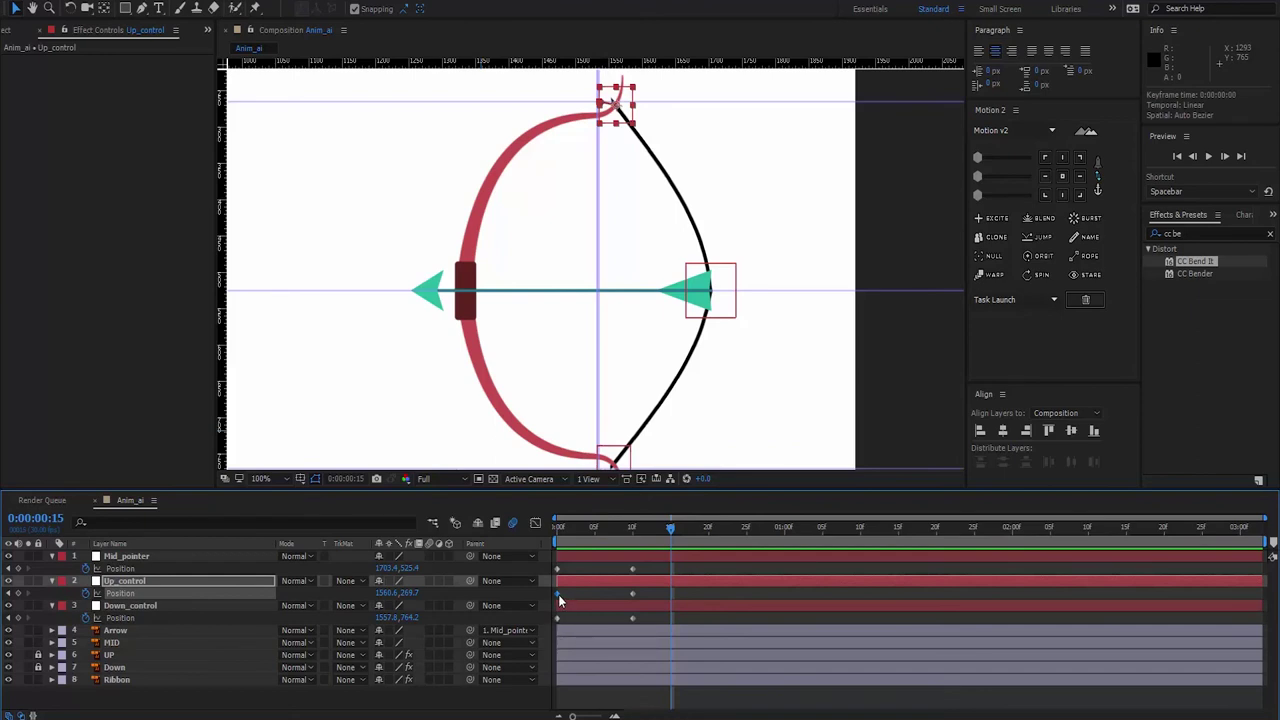
key("ctrl+v")
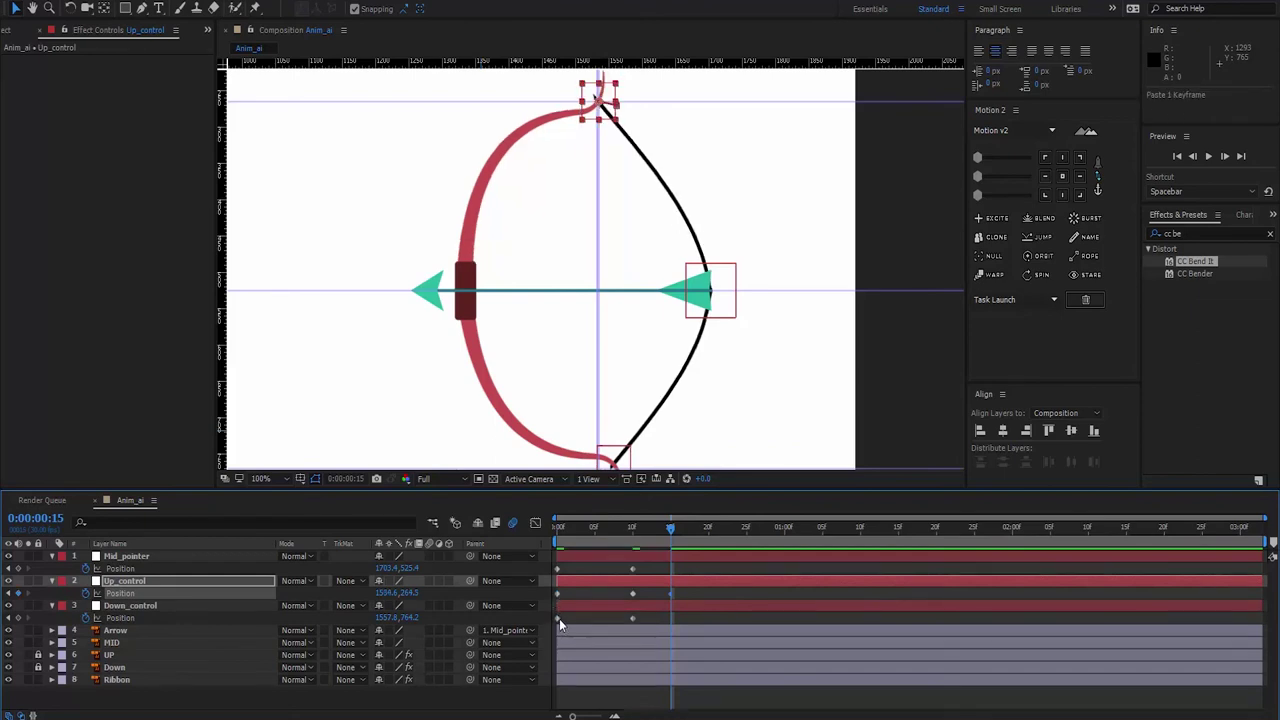
- Copy Down_control's and Mid_pointer's resting Position keyframes to frame 15
left_click(557, 617)
key("ctrl+c")
key("ctrl+v")
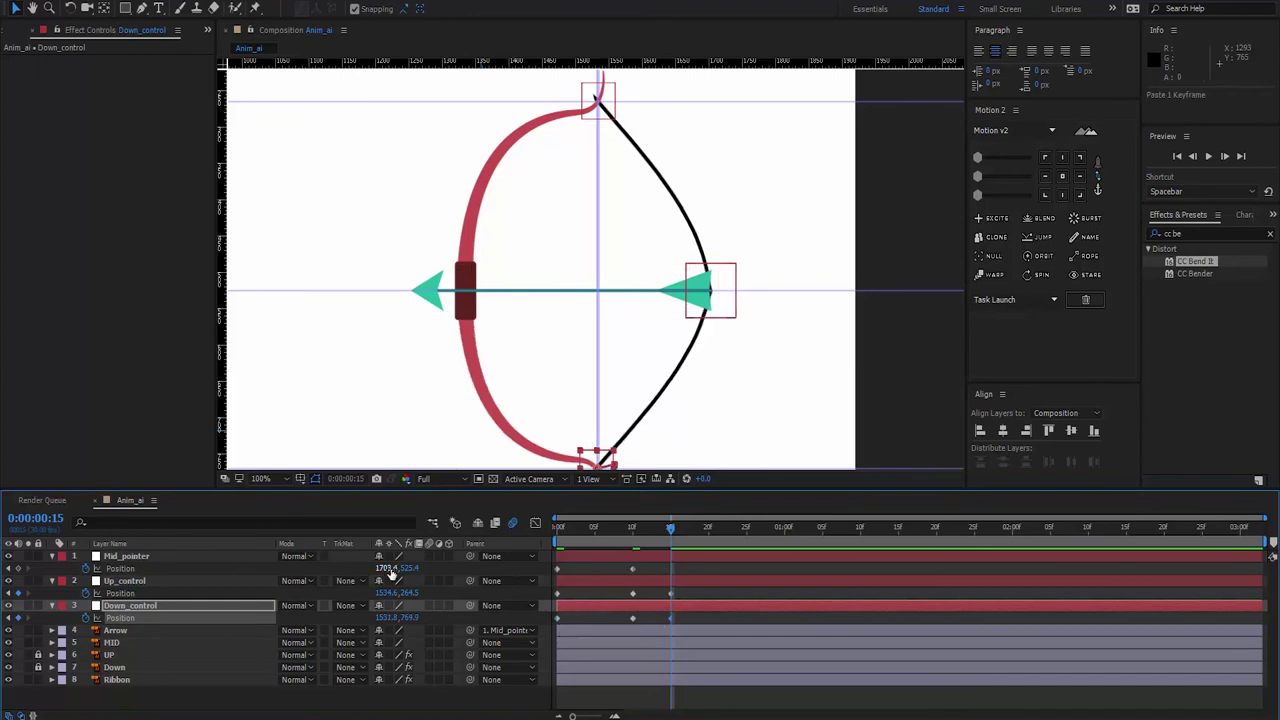
left_click(557, 568)
key("ctrl+c")
key("ctrl+v")
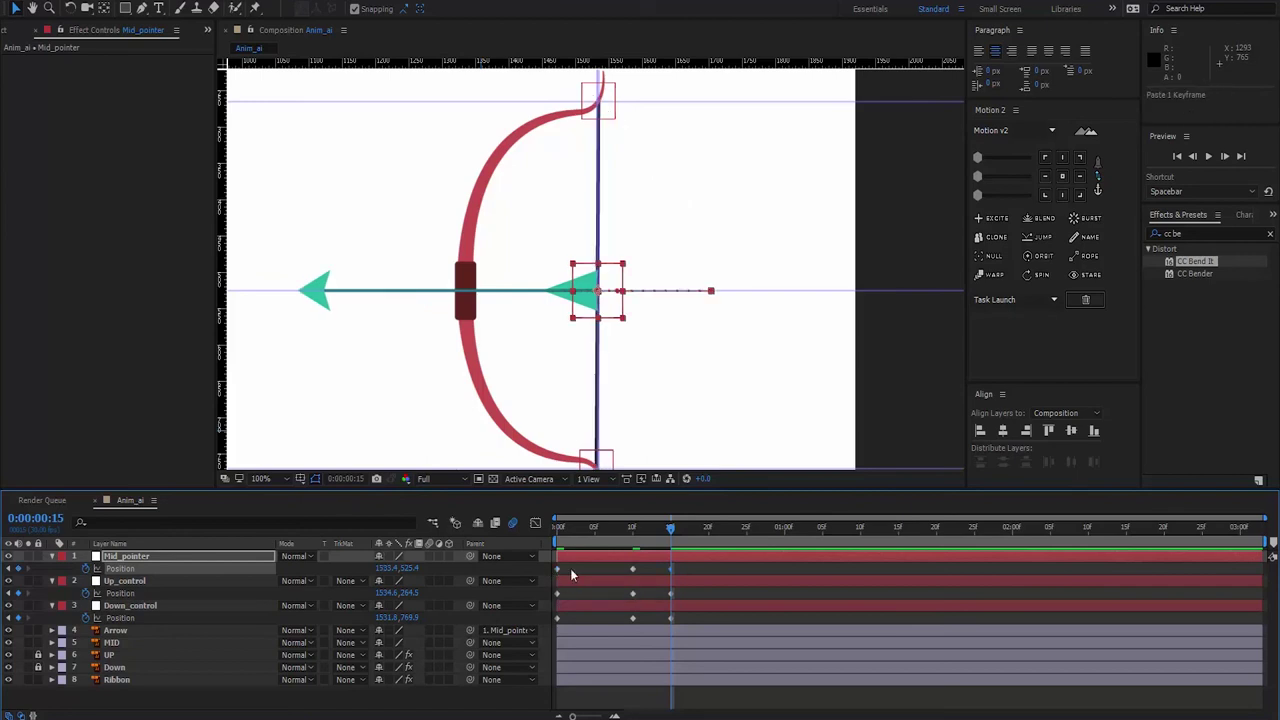
- Preview the string release, then return to frame 10
left_click_drag(668, 535, 670, 553)
key("space")
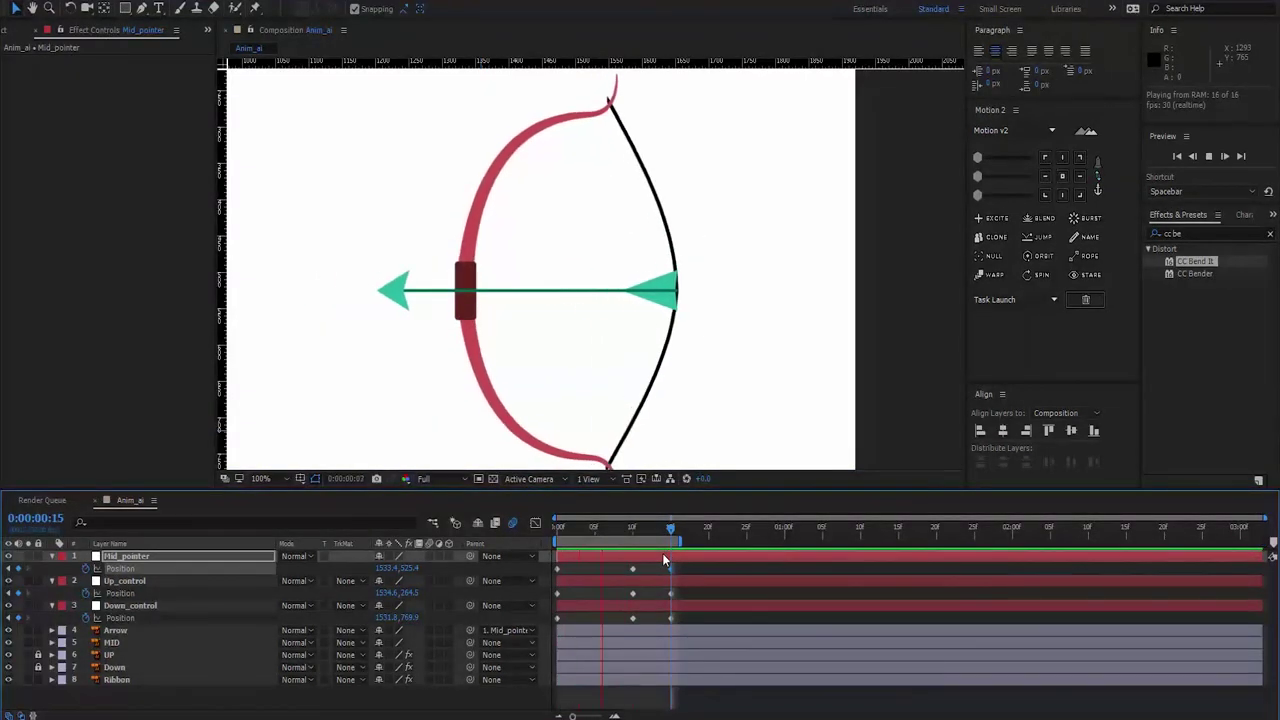
key("space")
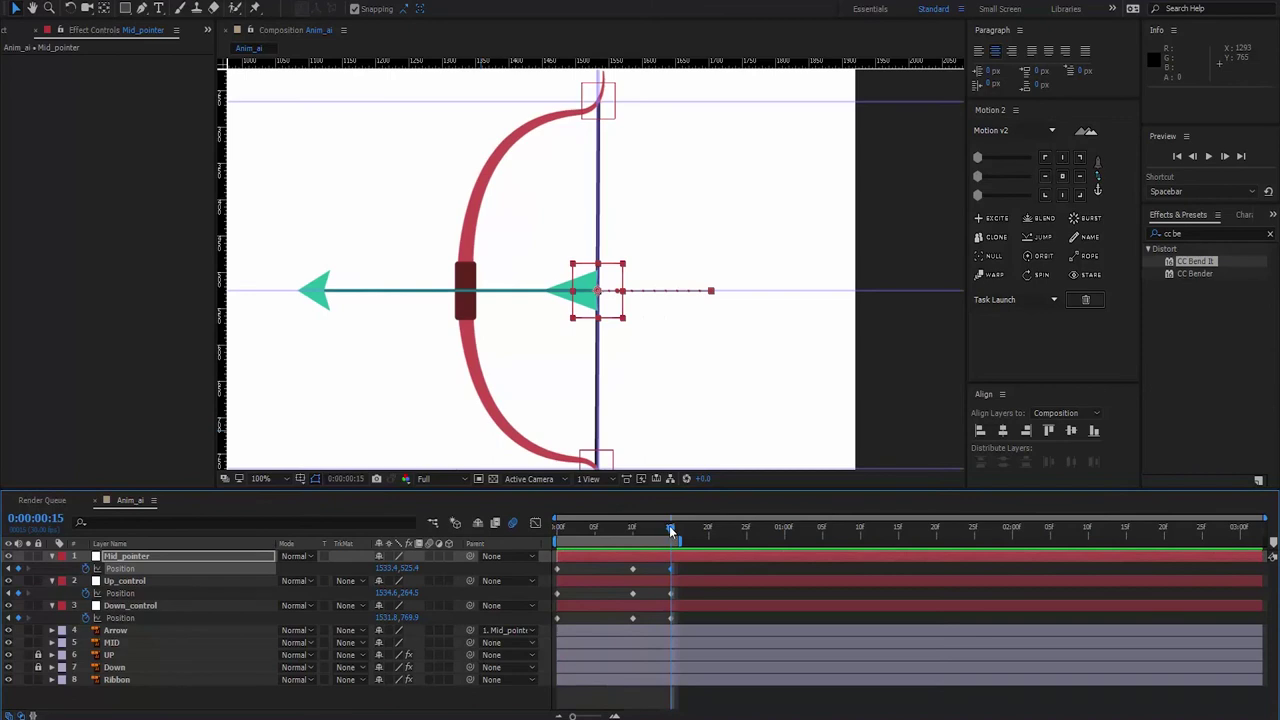
left_click(448, 700)
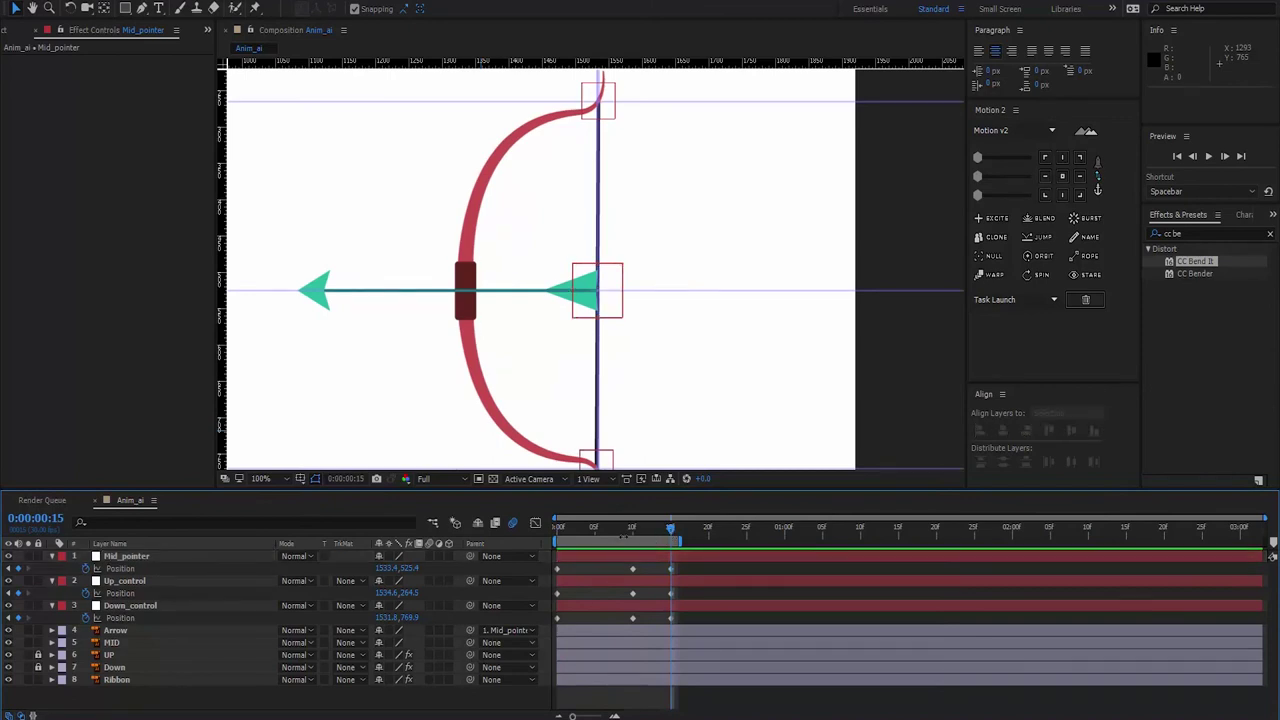
left_click(634, 530)
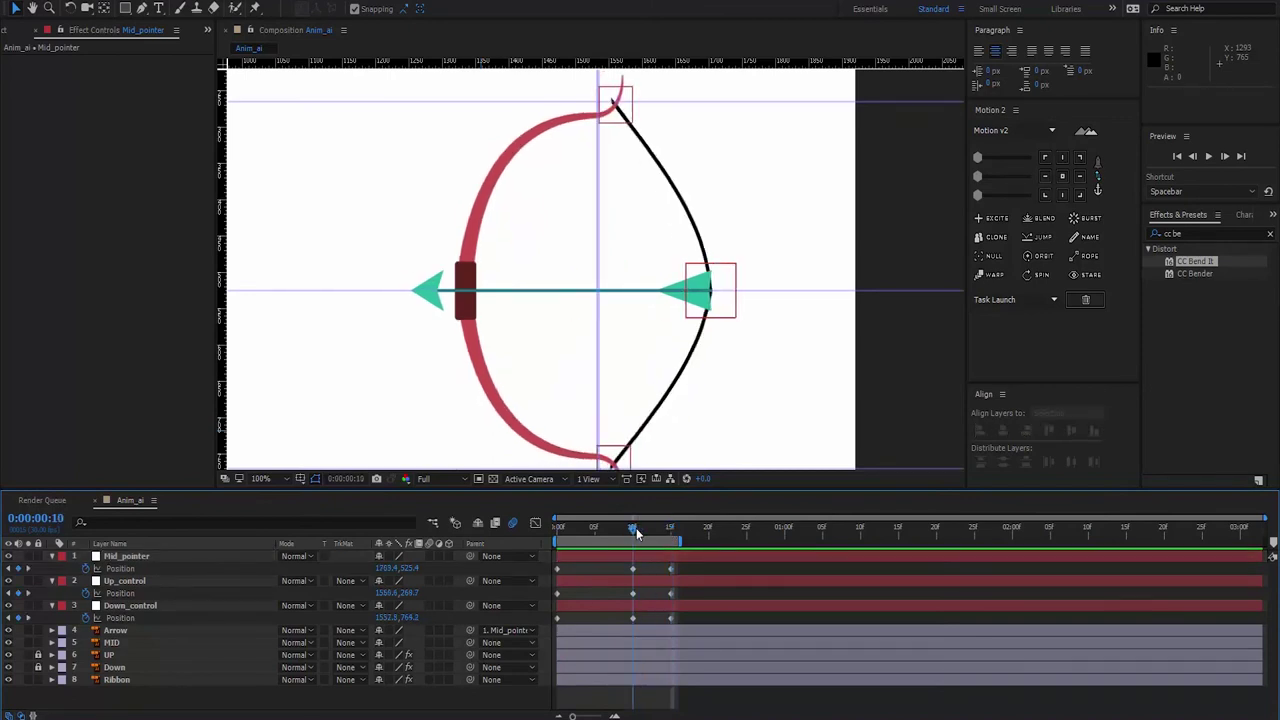
- Reveal the Arrow's Position at release frame 12, then move to frame 15
left_click_drag(636, 532, 648, 541)
left_click(118, 632)
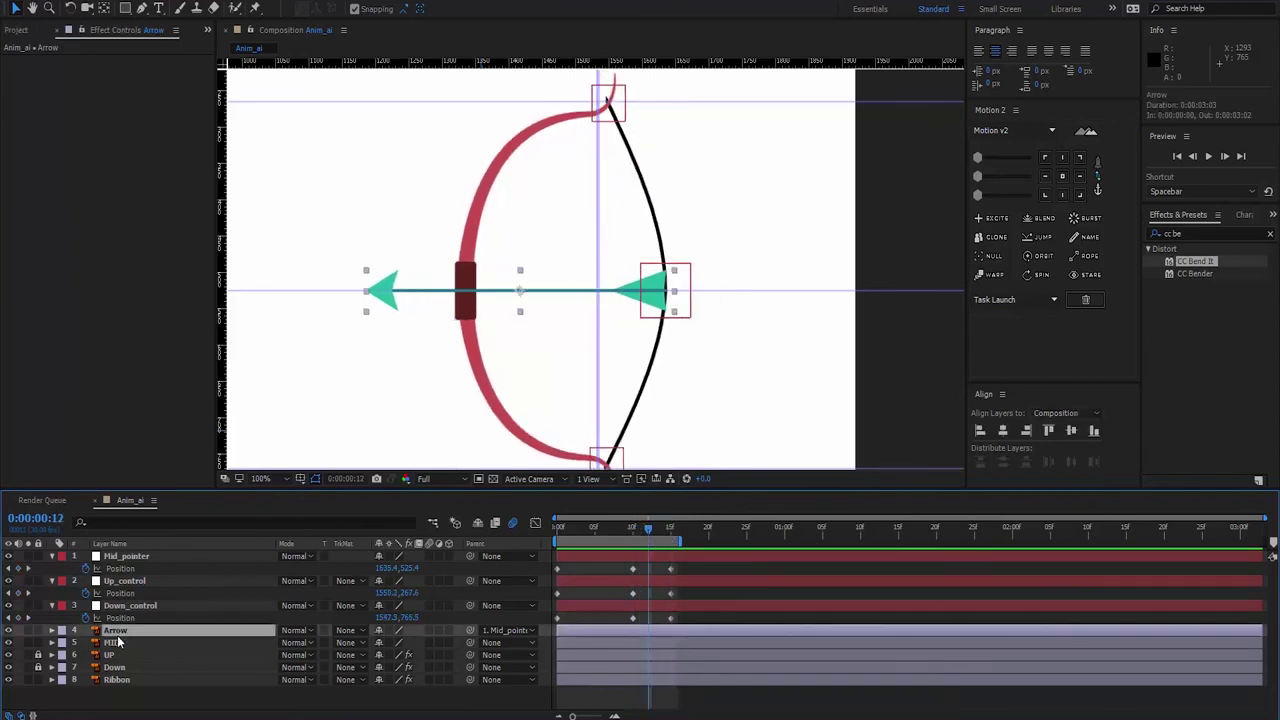
key("p")
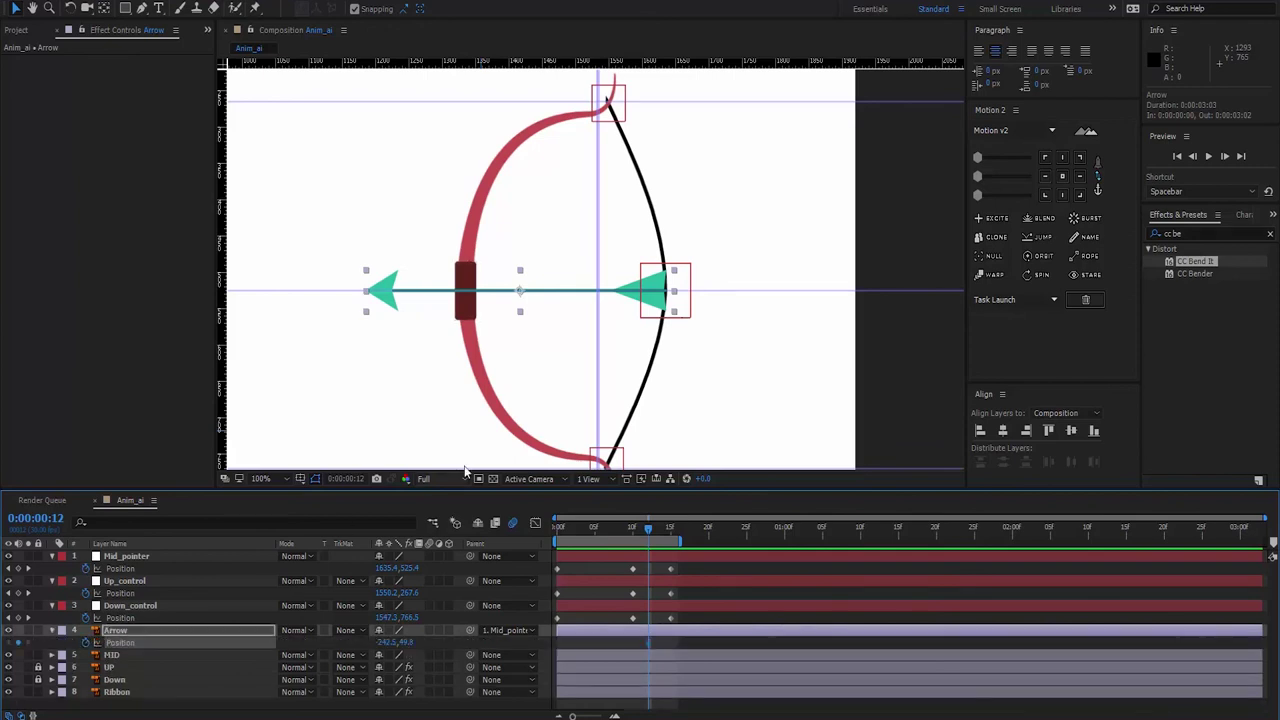
key("comma")
key("comma")
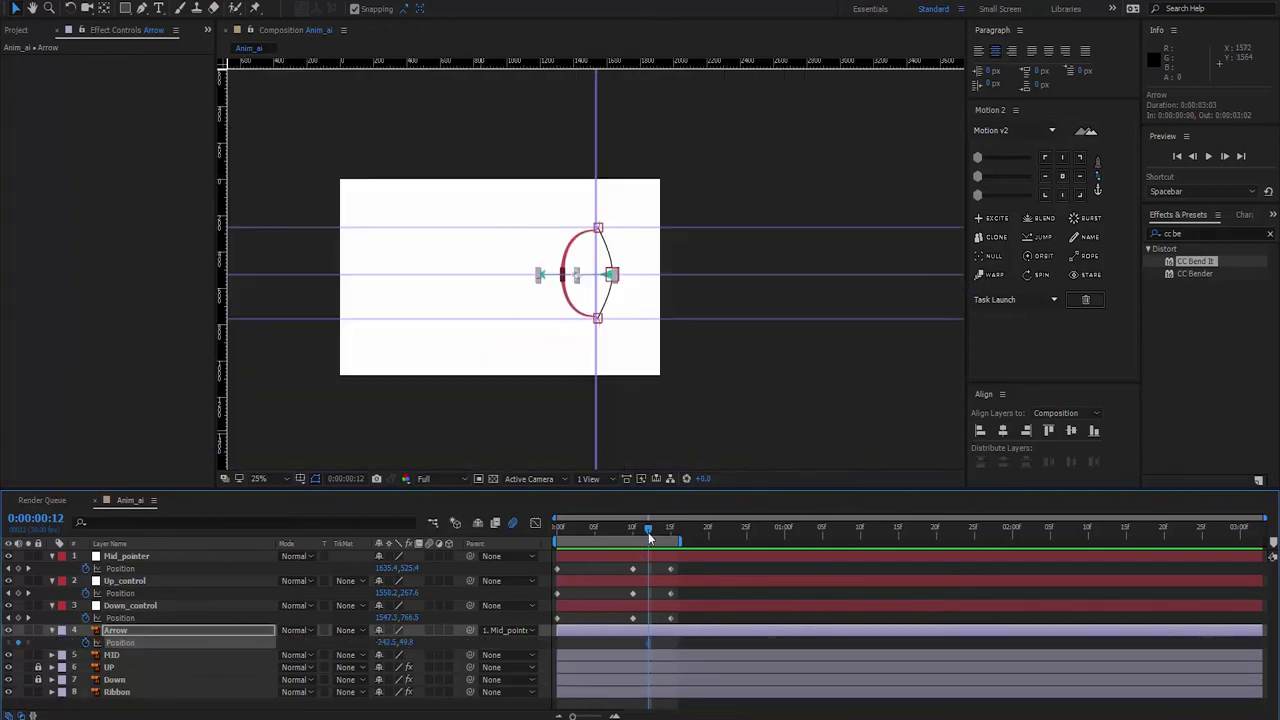
left_click_drag(648, 532, 670, 531)
key("period")
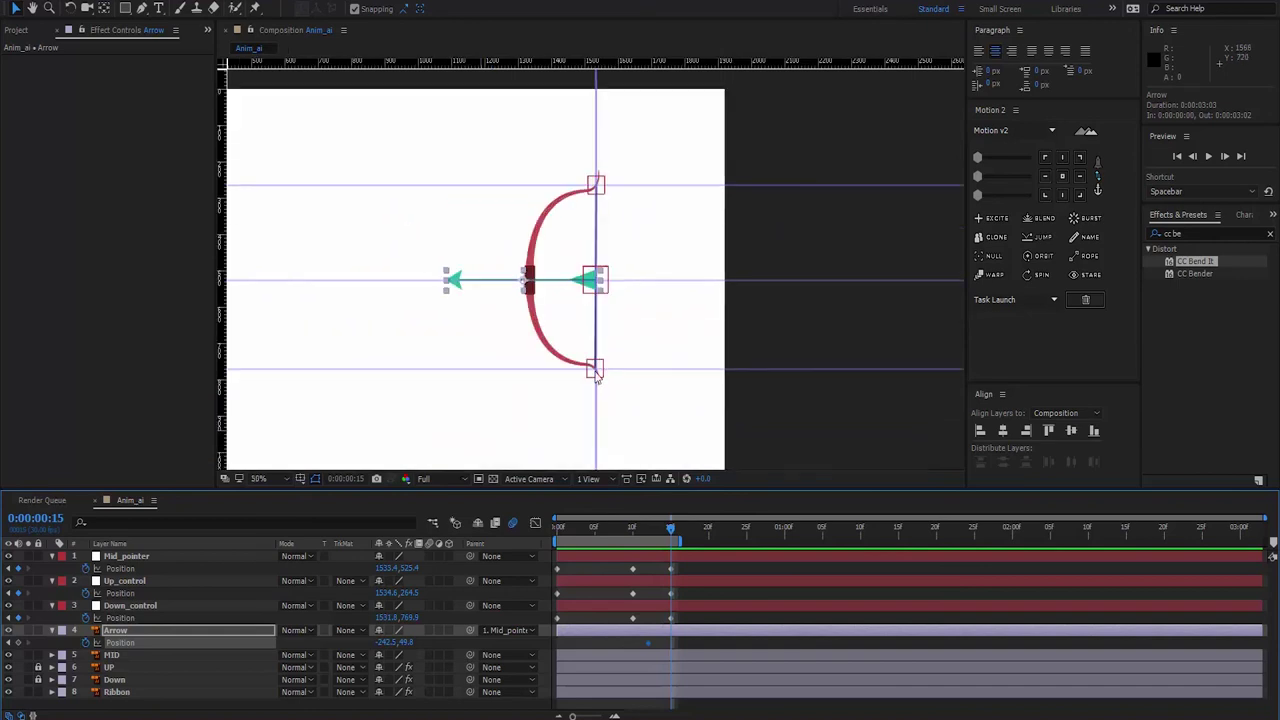
- Send the Arrow off-canvas to -2402.5,49.8 at frame 15 and preview the shot
left_click_drag(390, 642, 314, 651)
key("comma")
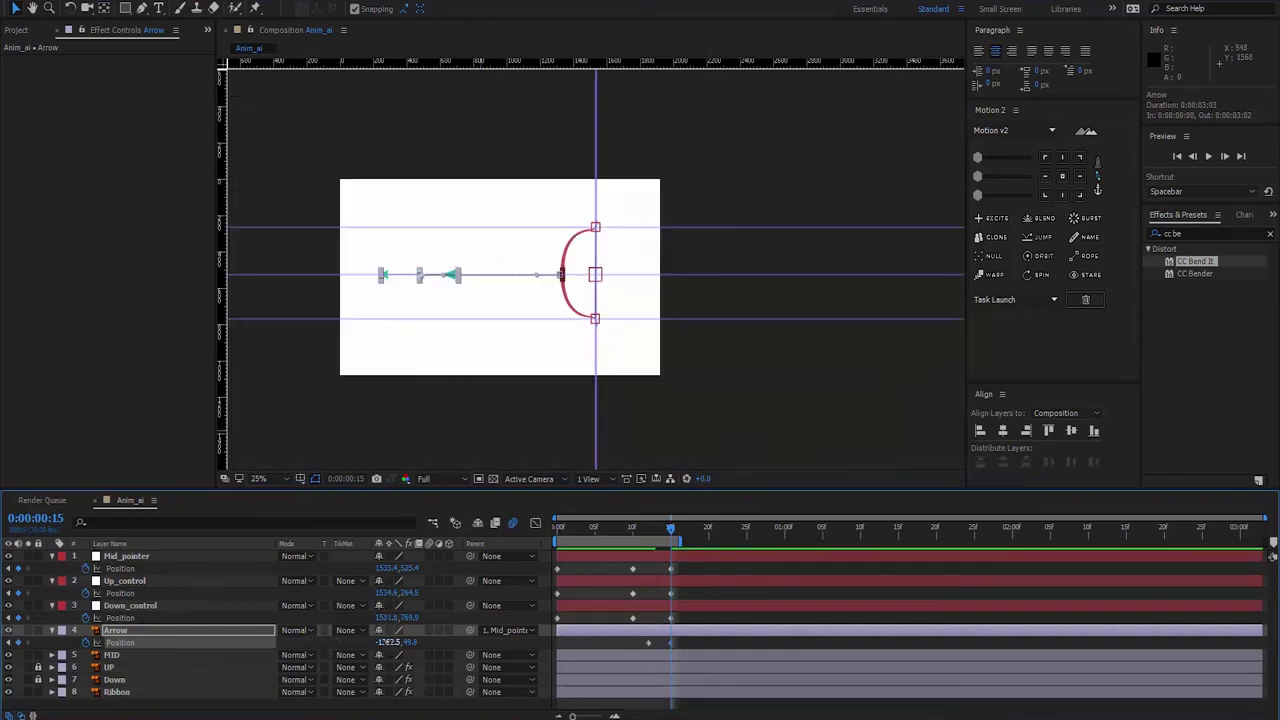
left_click(321, 703)
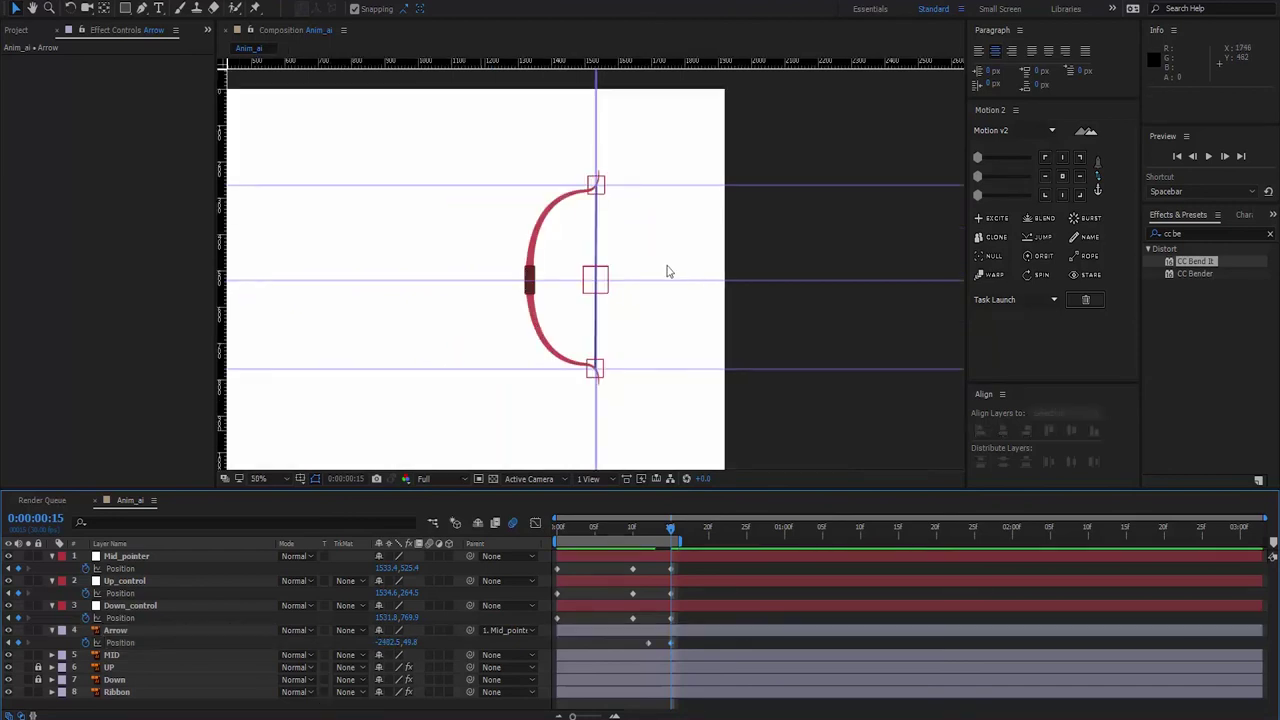
key("space")
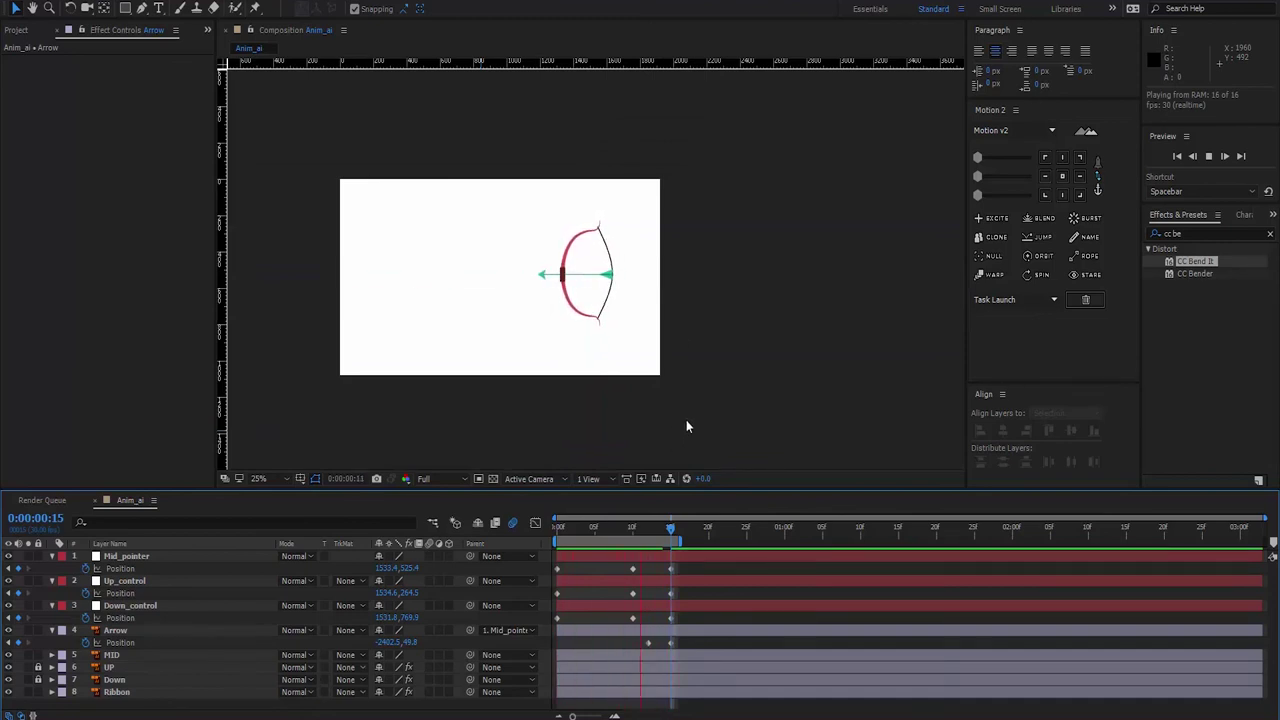
key("space")
key("period")
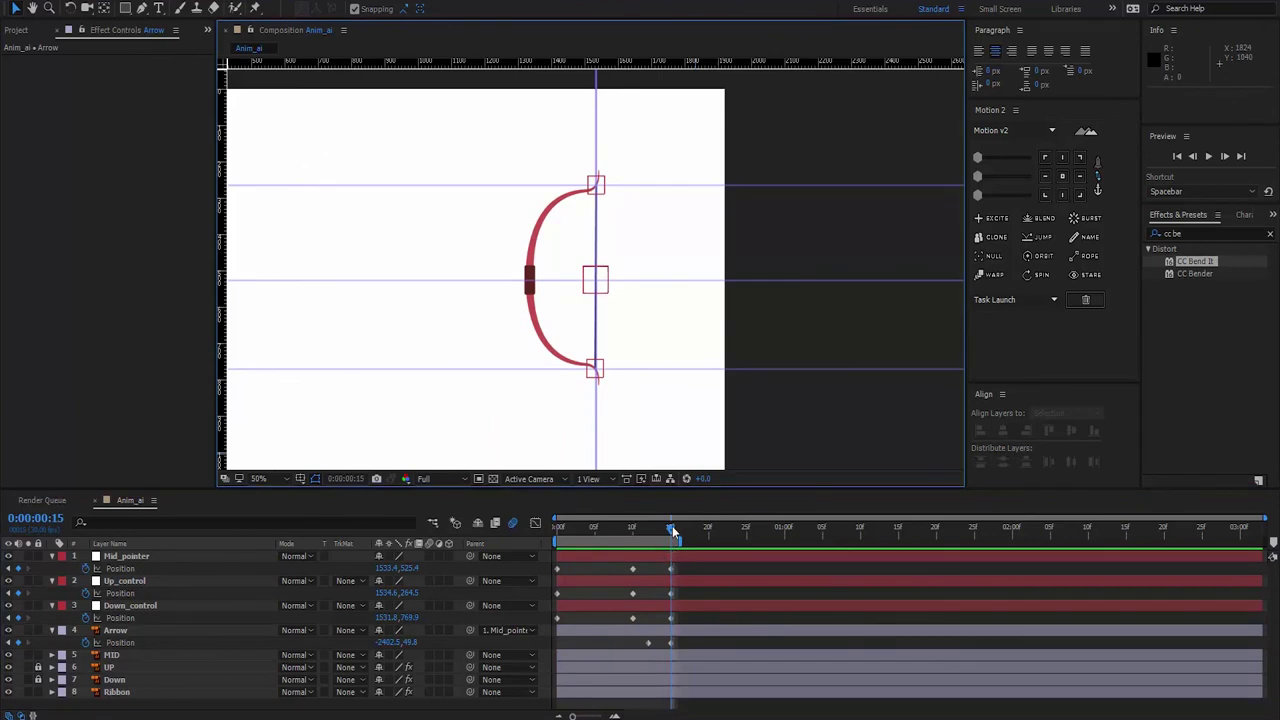
mouse_move(672, 534)
left_mouse_down()
mouse_move(701, 541)
mouse_move(643, 545)
mouse_move(675, 543)
left_mouse_up()
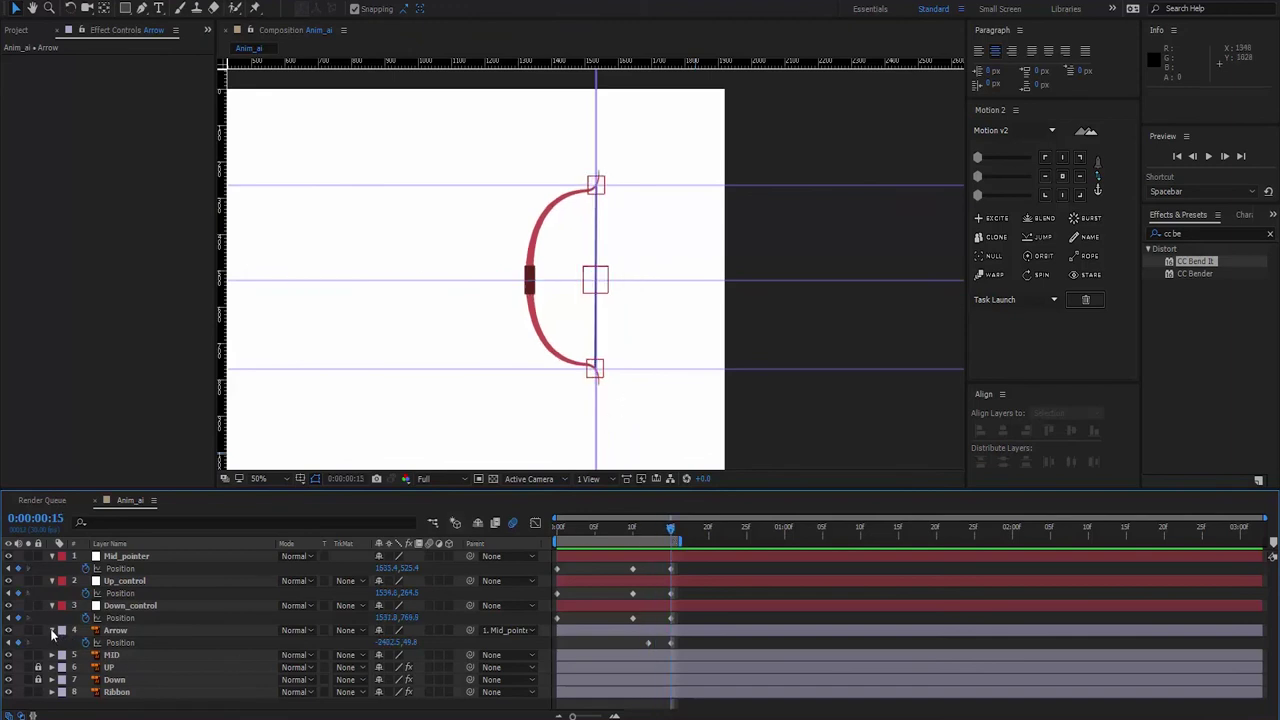
- Select Mid_pointer at 100% zoom and pick its frame-15 Position keyframe
left_click(128, 557)
key("period")
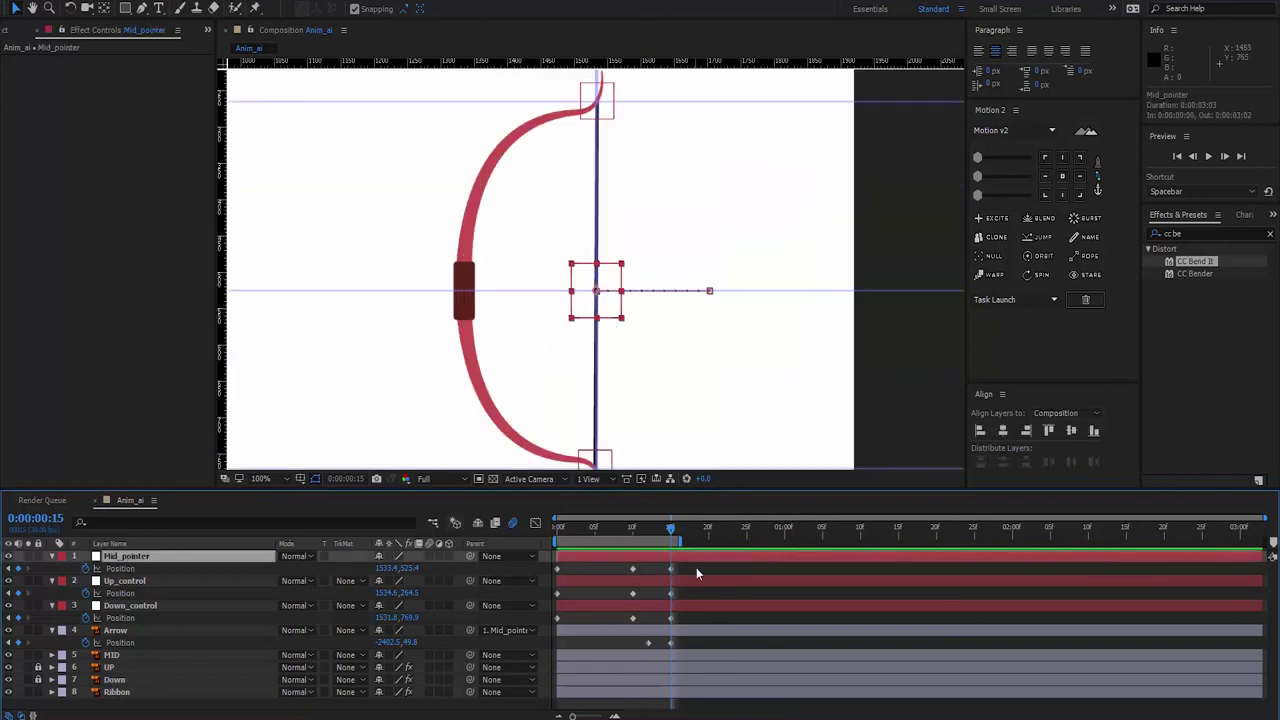
mouse_move(670, 529)
left_mouse_down()
mouse_move(631, 537)
mouse_move(672, 538)
left_mouse_up()
left_click(671, 570)
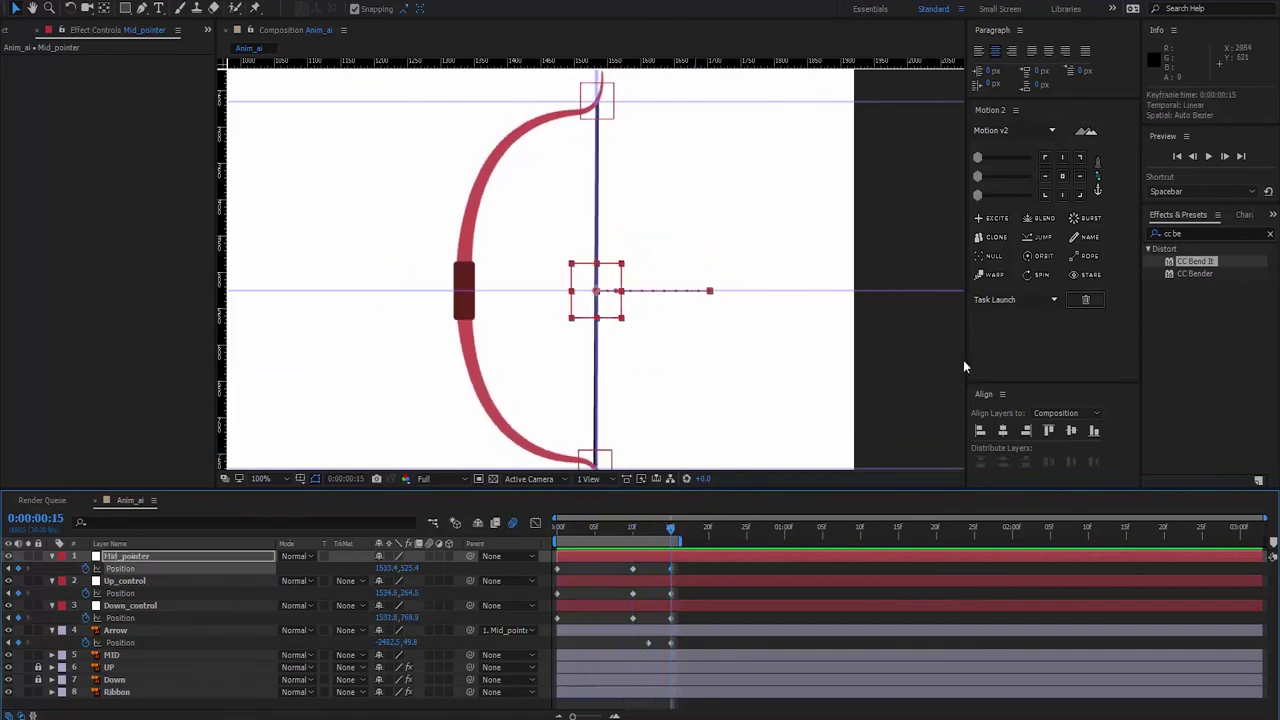
- Add overshoot, bounce and friction controls to Mid_pointer and raise Friction from 40 to 90
left_click(990, 222)
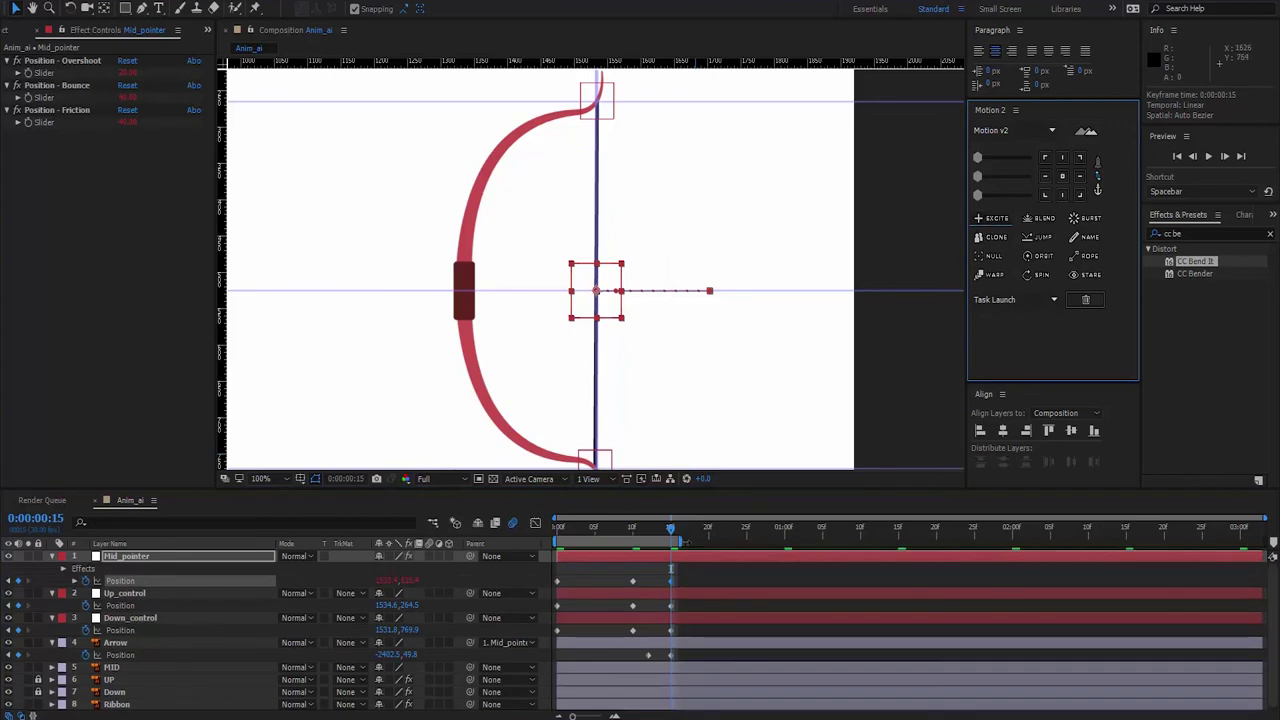
key("space")
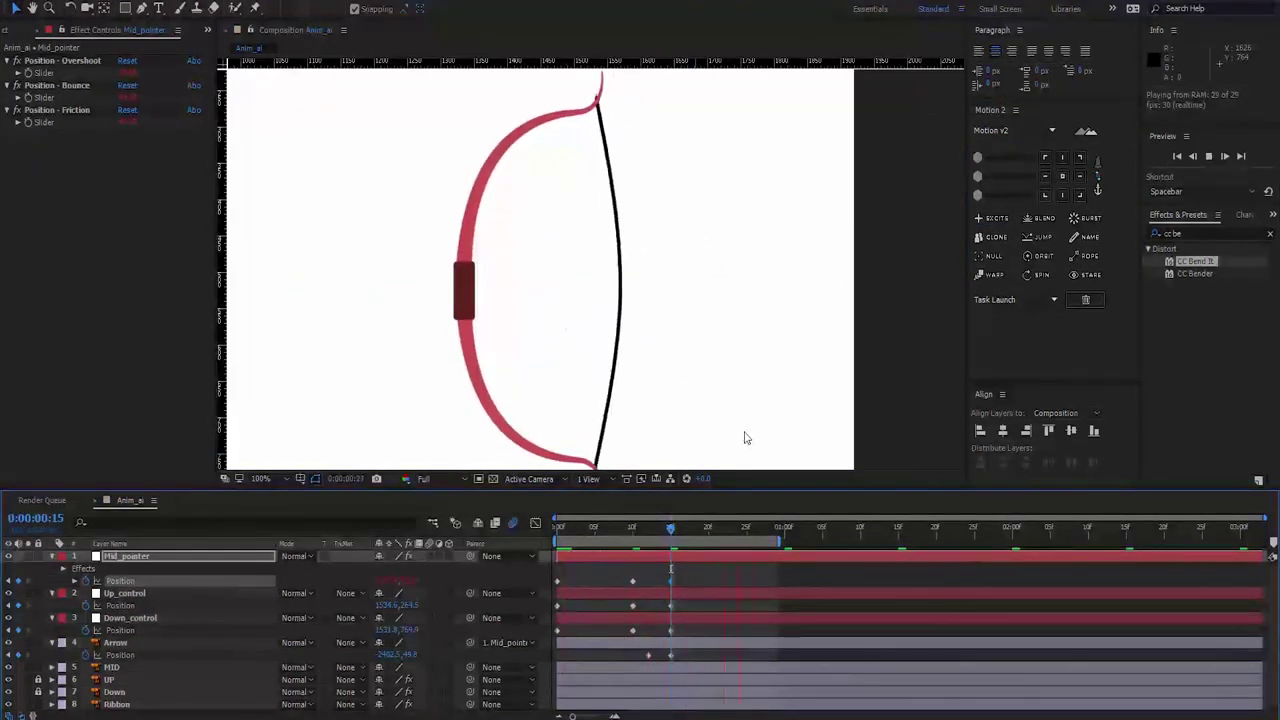
left_click(671, 530)
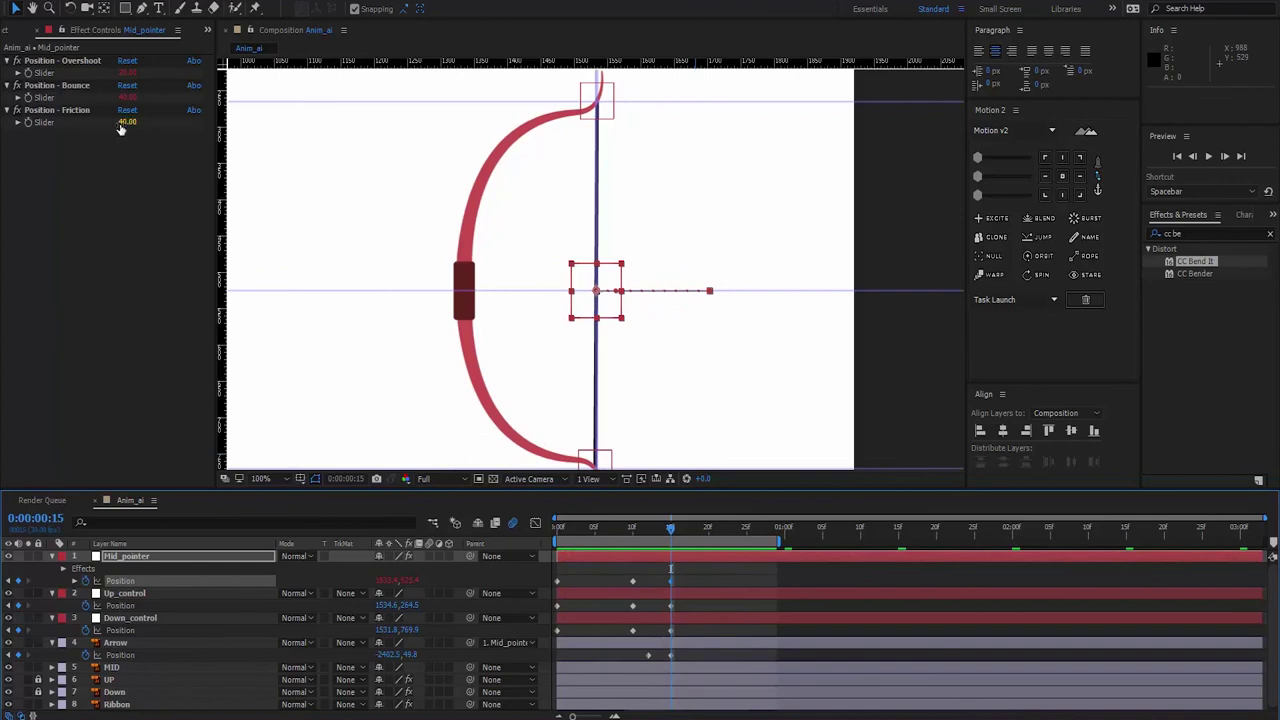
left_click_drag(120, 128, 169, 128)
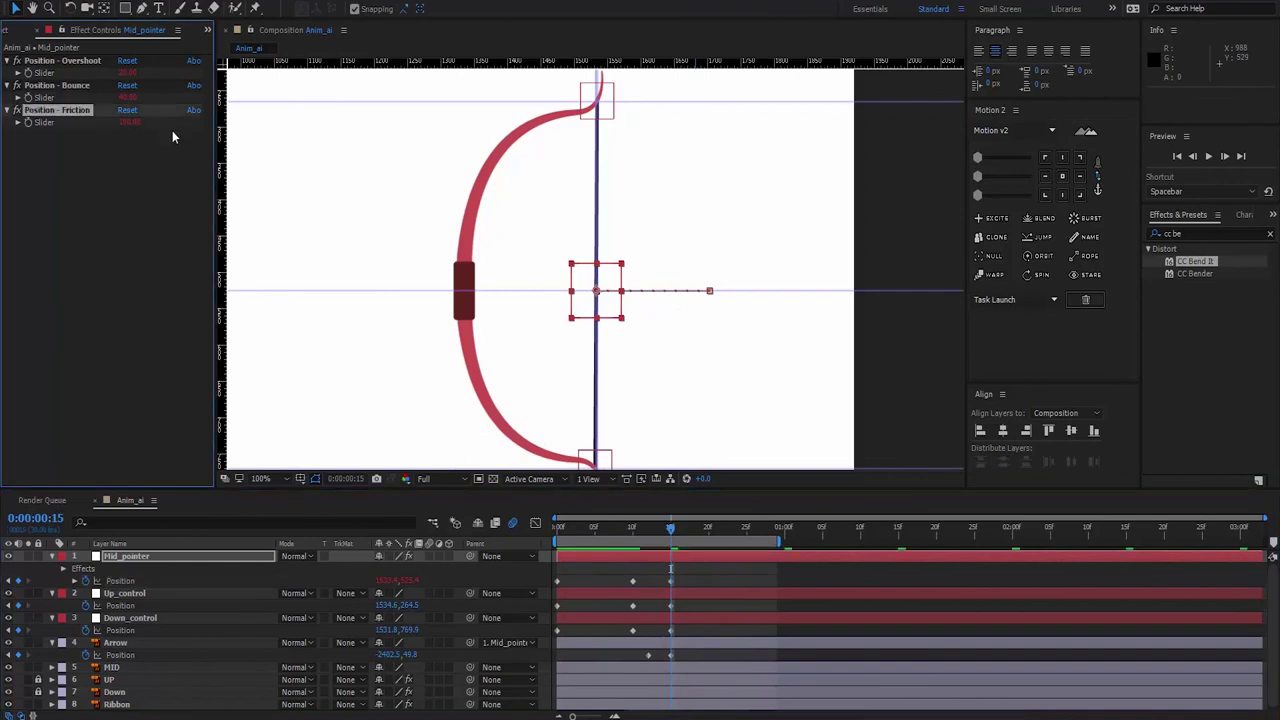
key("space")
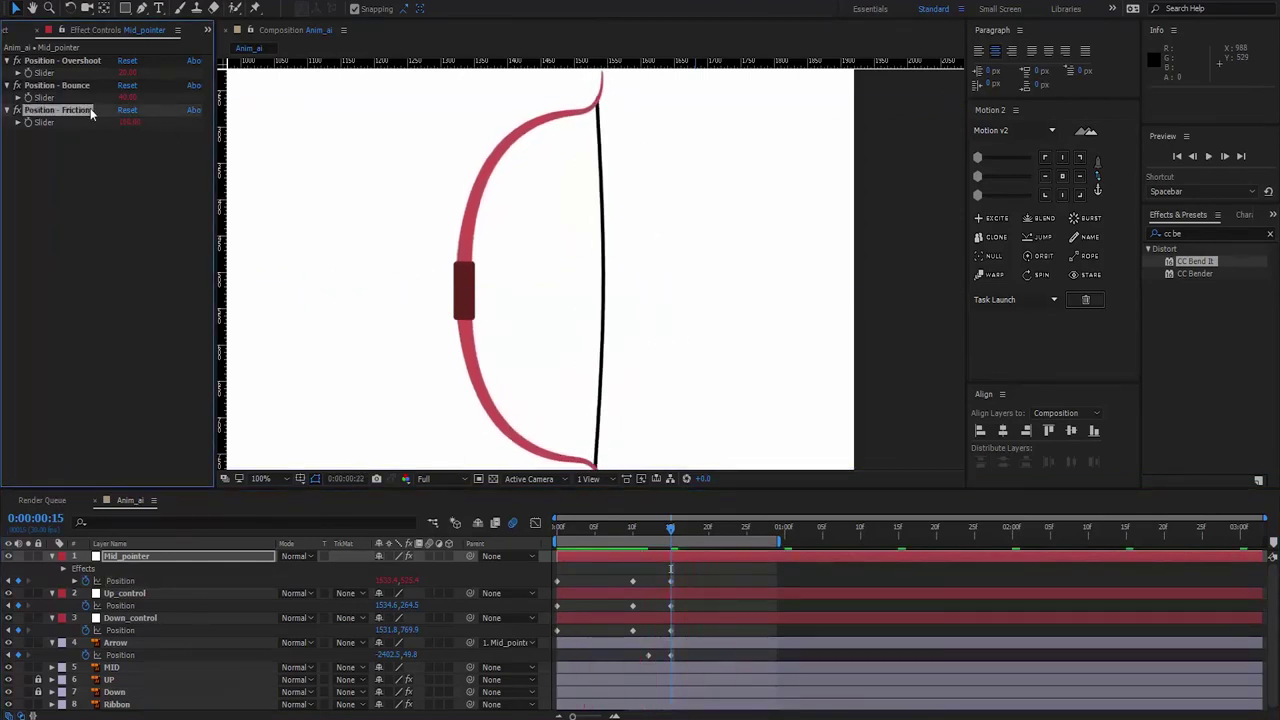
key("space")
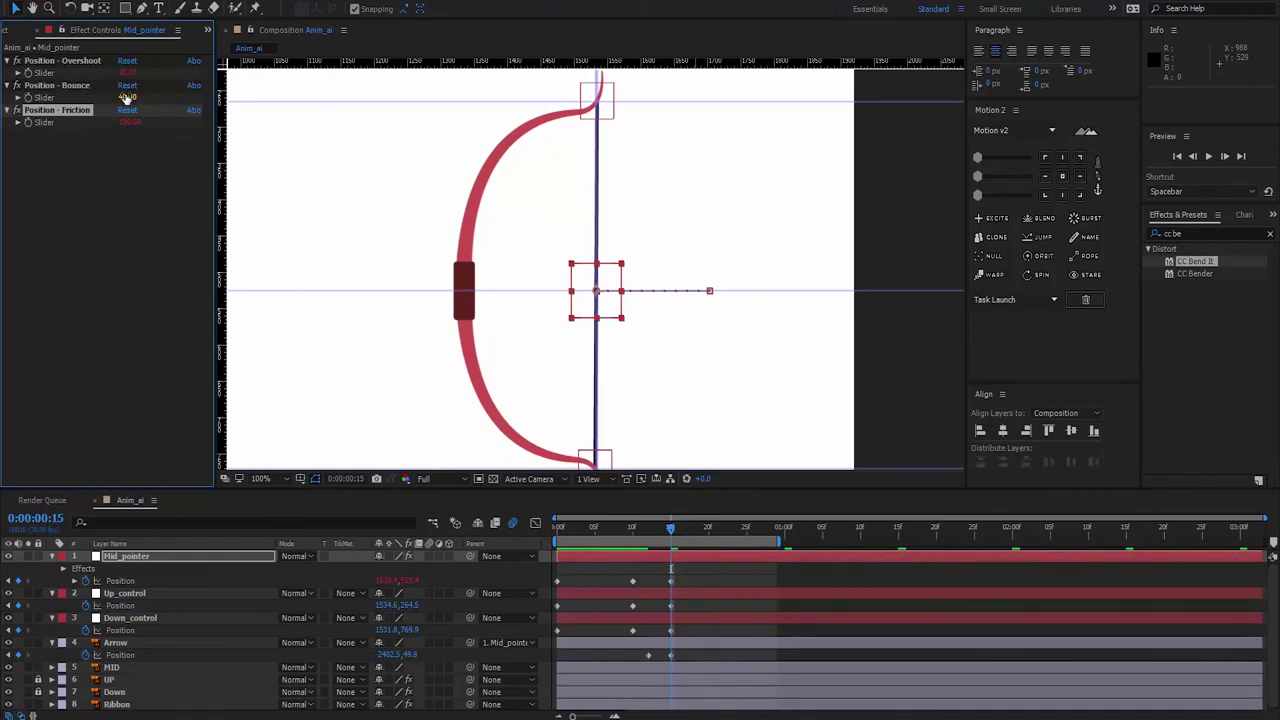
- Increase Bounce and set Overshoot to 10, previewing the string's wobble
left_click_drag(127, 97, 149, 95)
key("space")
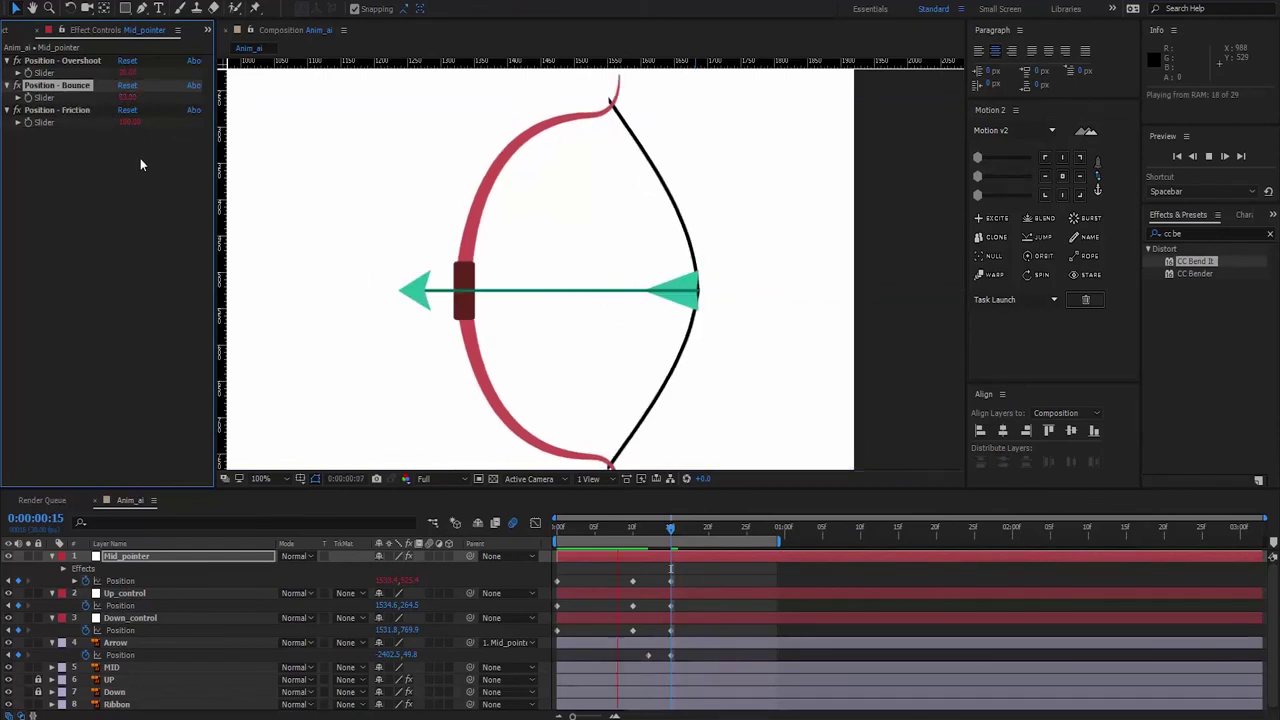
left_click(127, 72)
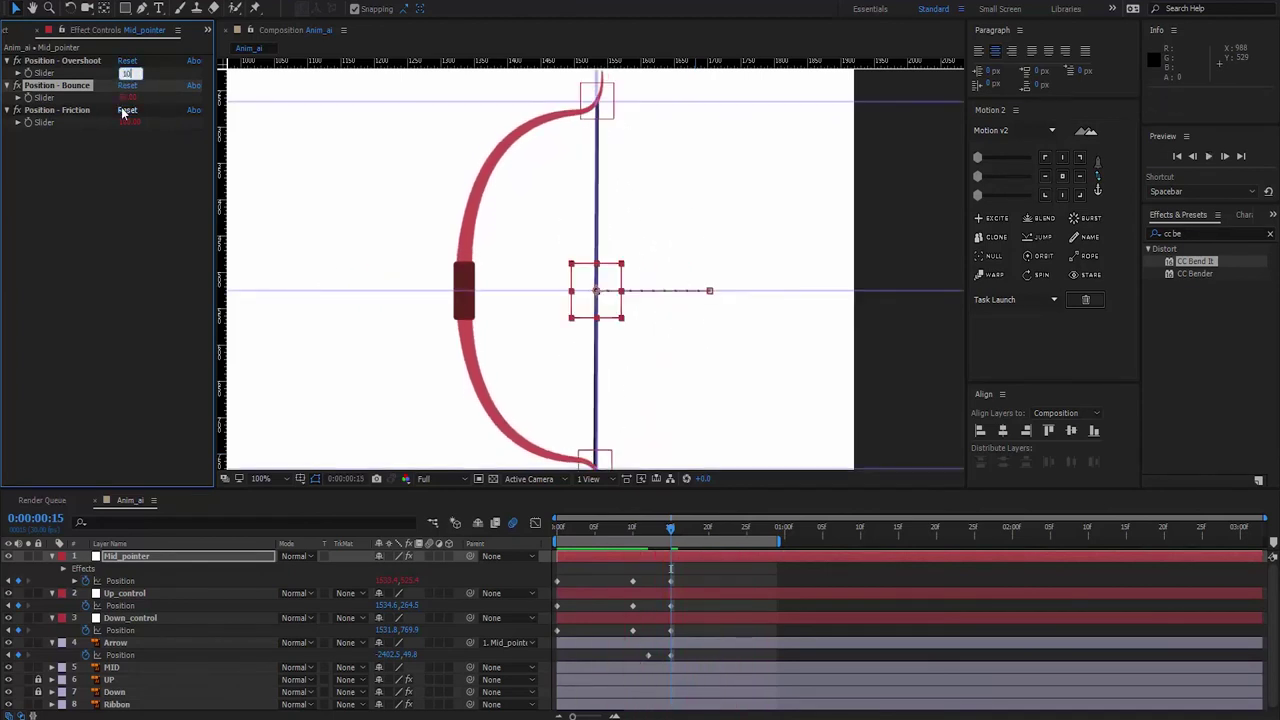
key("Return")
key("space")
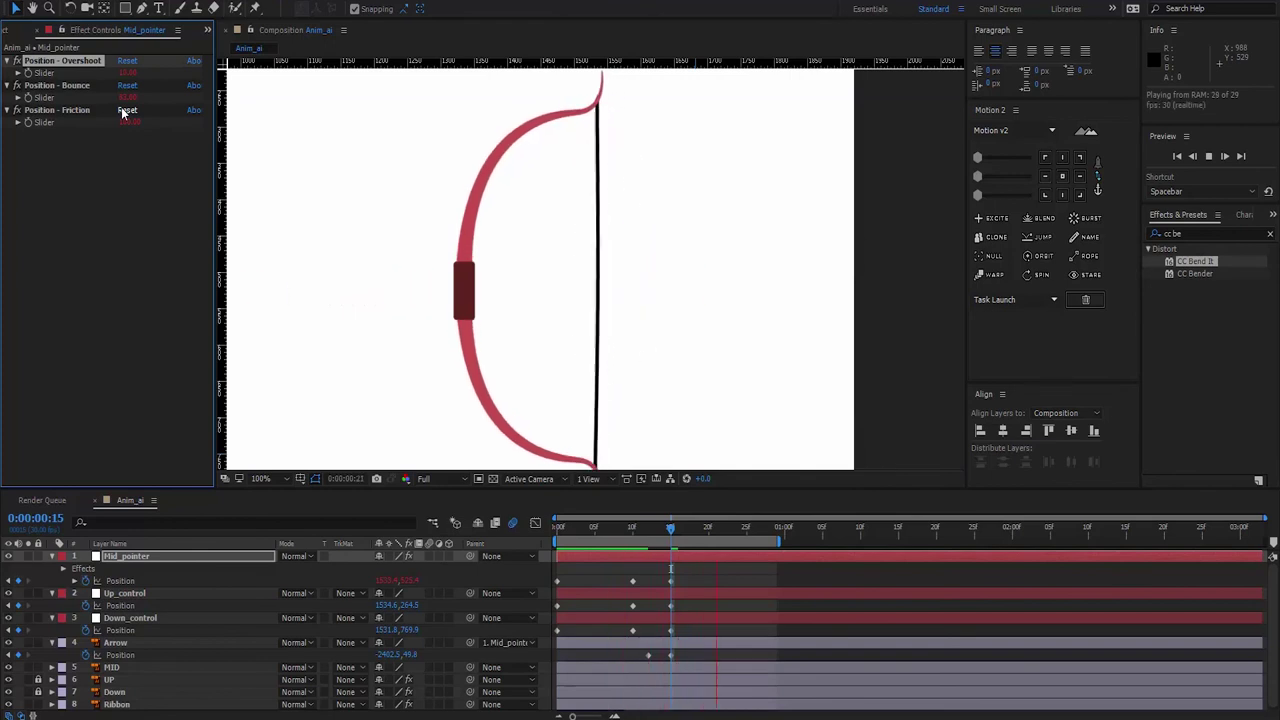
left_click(124, 126)
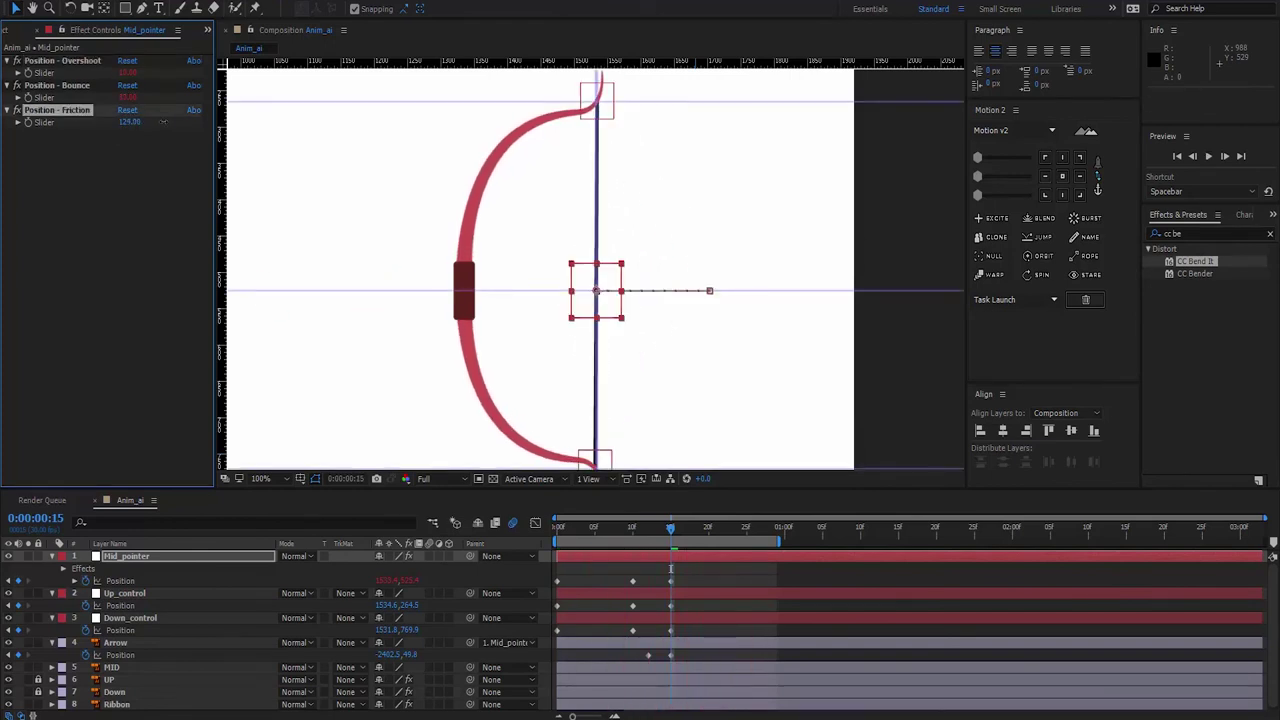
key("space")
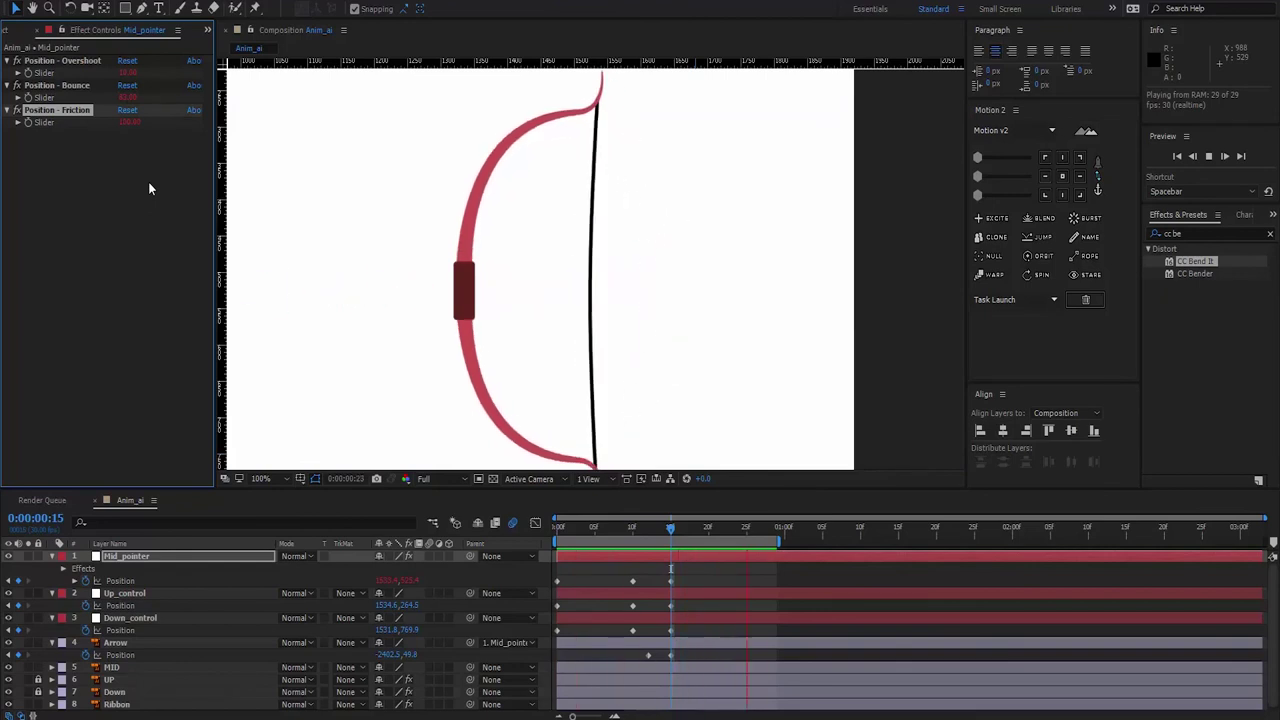
- Collapse the Mid_pointer, Up_control, Down_control and Arrow layer properties
left_click(53, 557)
left_click(52, 568)
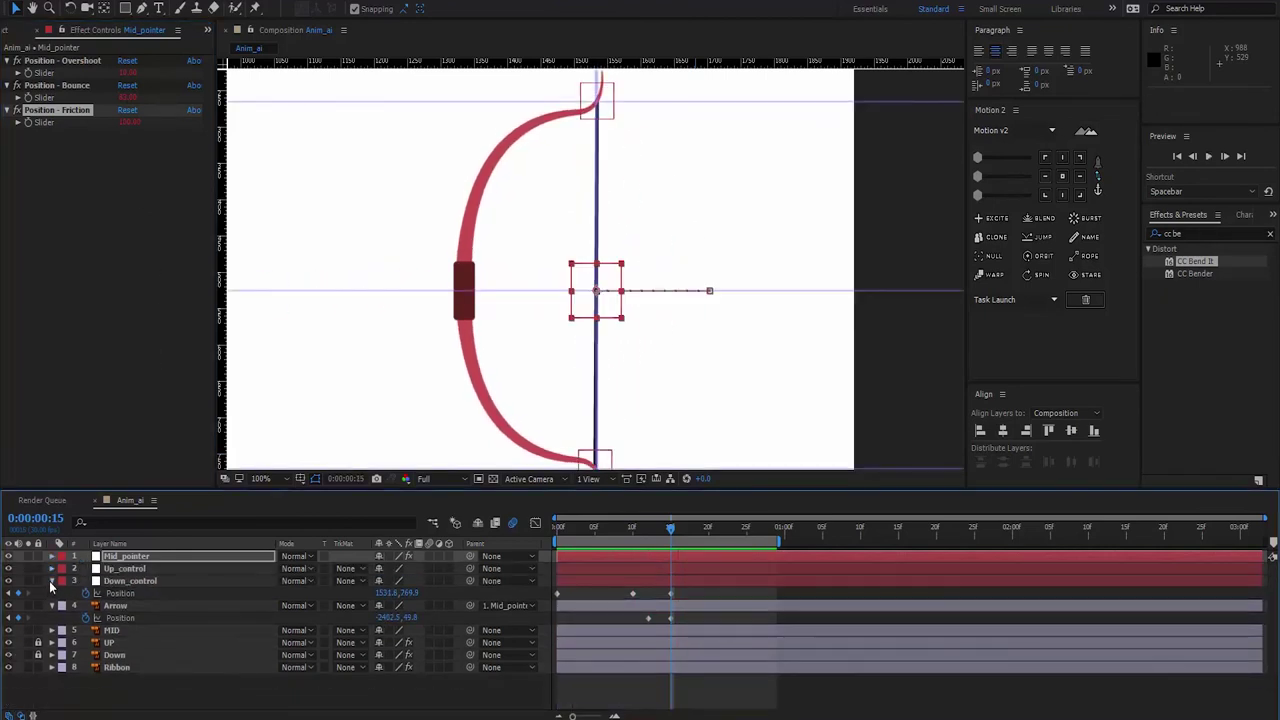
left_click(52, 581)
left_click(52, 593)
left_click(112, 650)
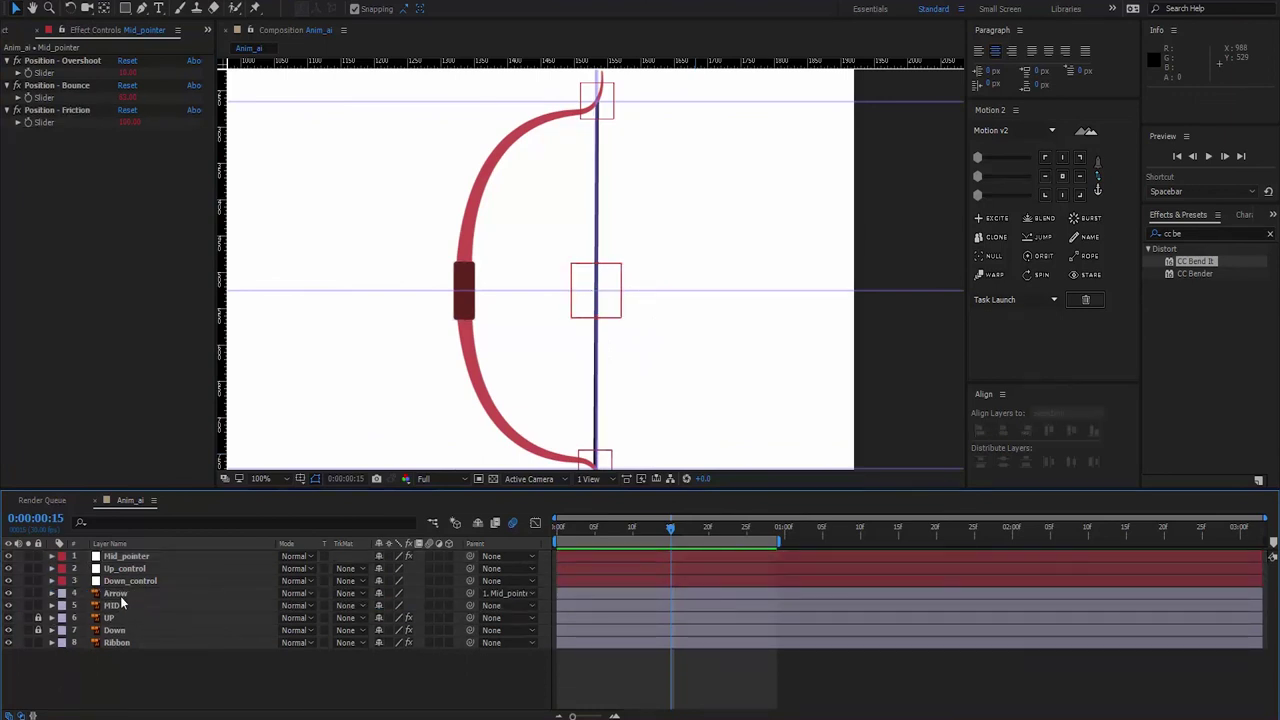
- Enable motion blur on the Arrow and Ribbon layers and preview the animation
left_click(116, 594)
left_click(429, 593)
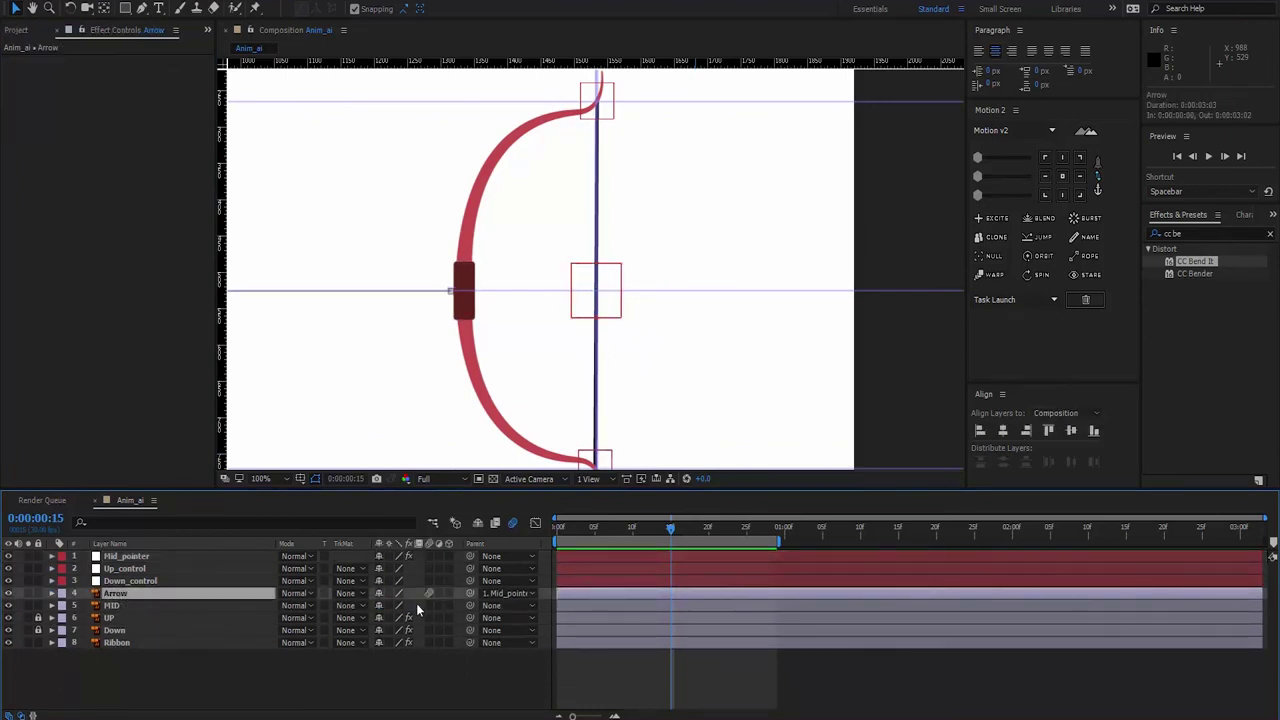
left_click(124, 643)
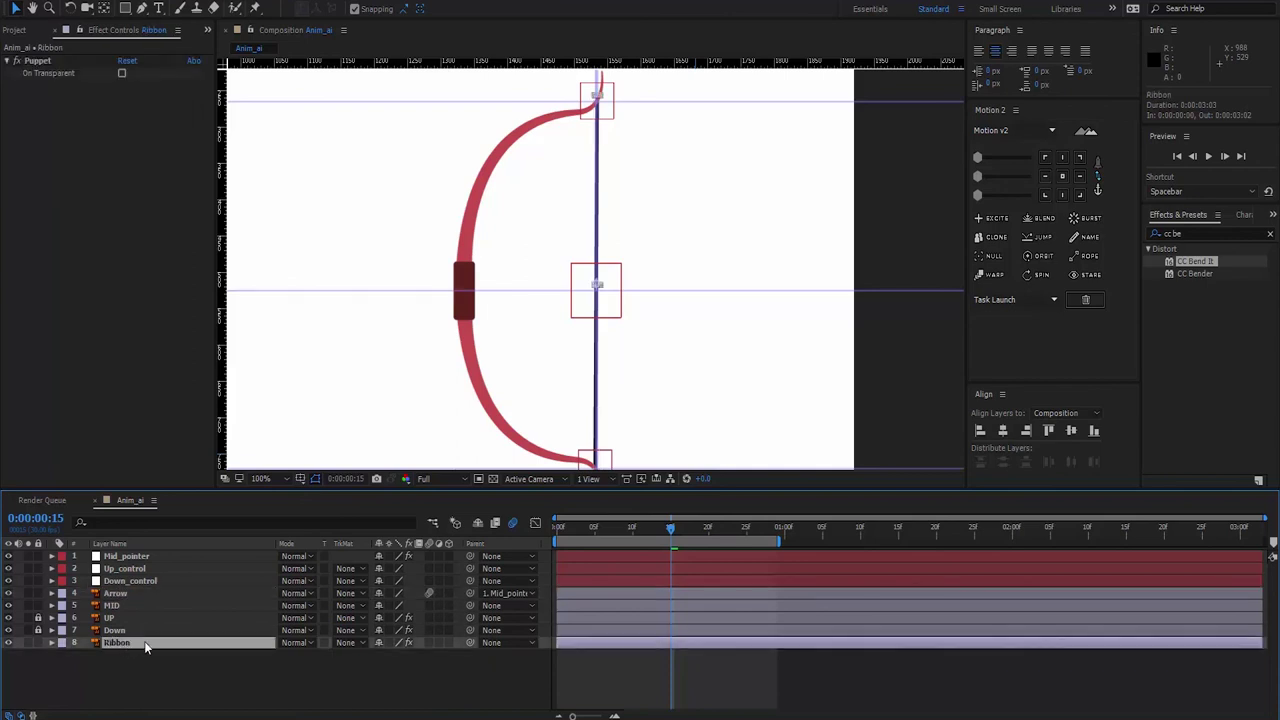
left_click(430, 643)
left_click(383, 667)
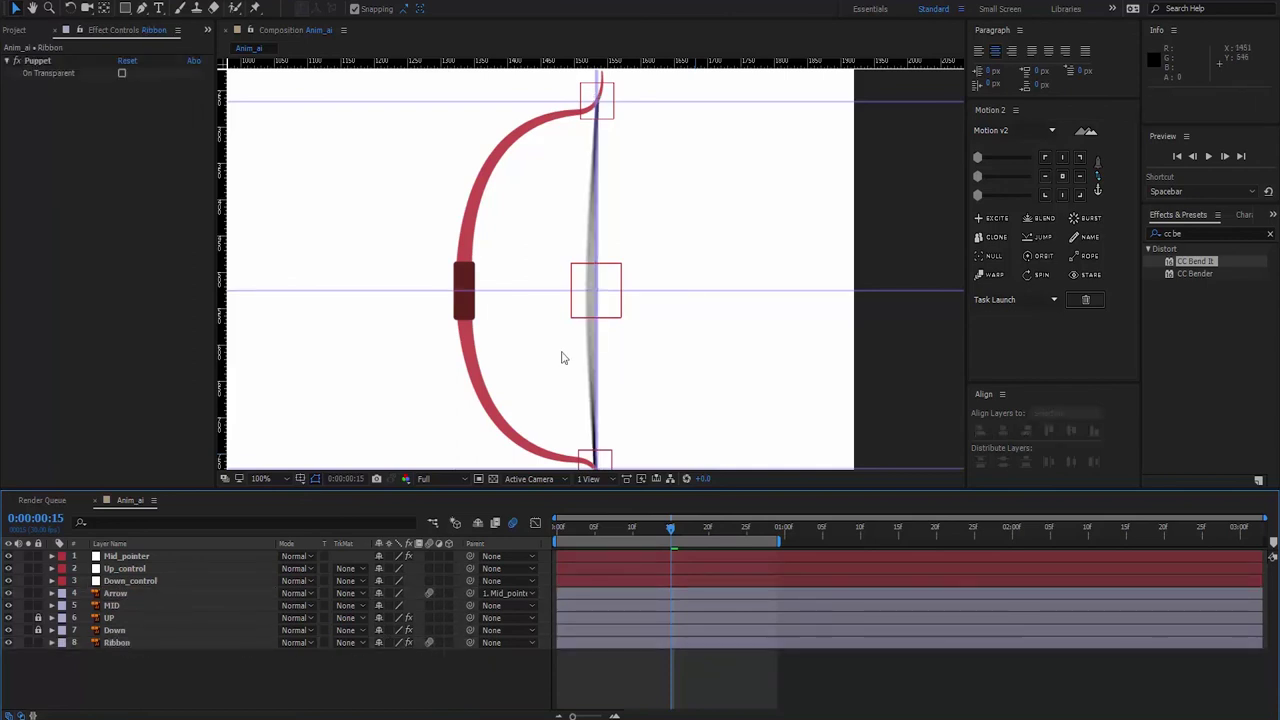
scroll(565, 357, "down", 2)
key("space")
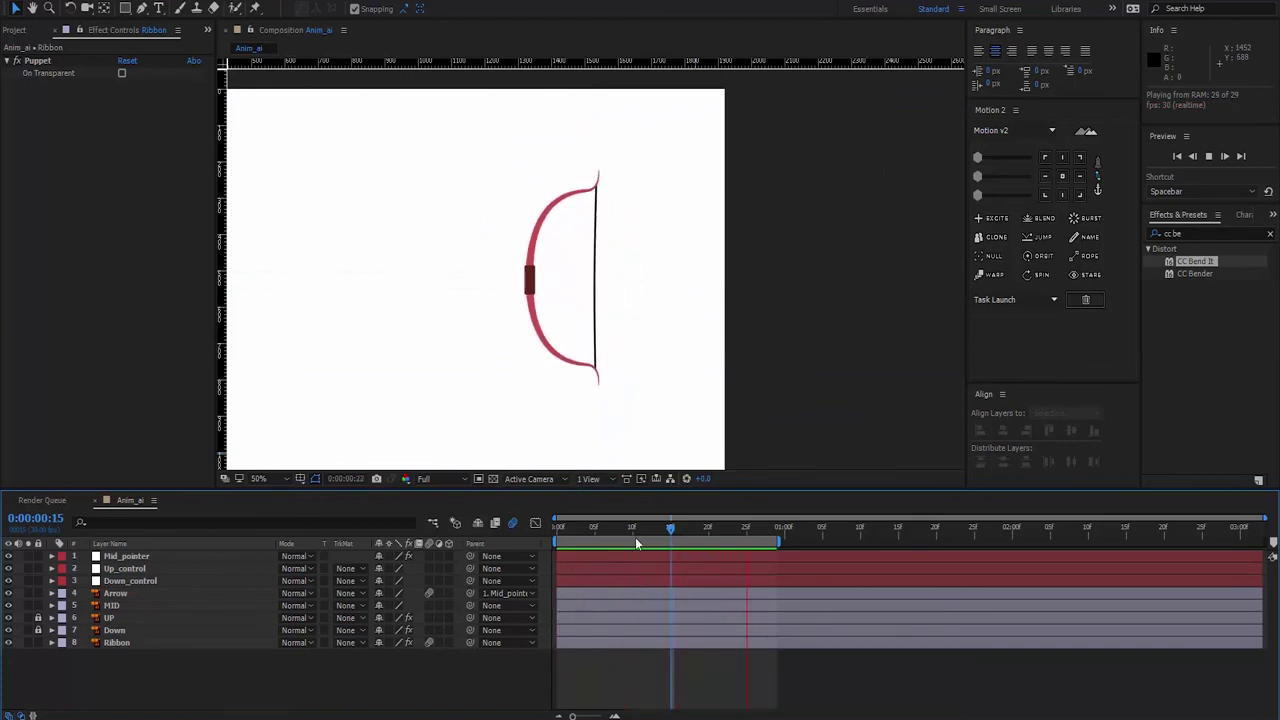
- Set Mid_pointer's Overshoot to 5 and Bounce to 5, then preview the snap
left_click_drag(668, 530, 693, 537)
left_click(677, 559)
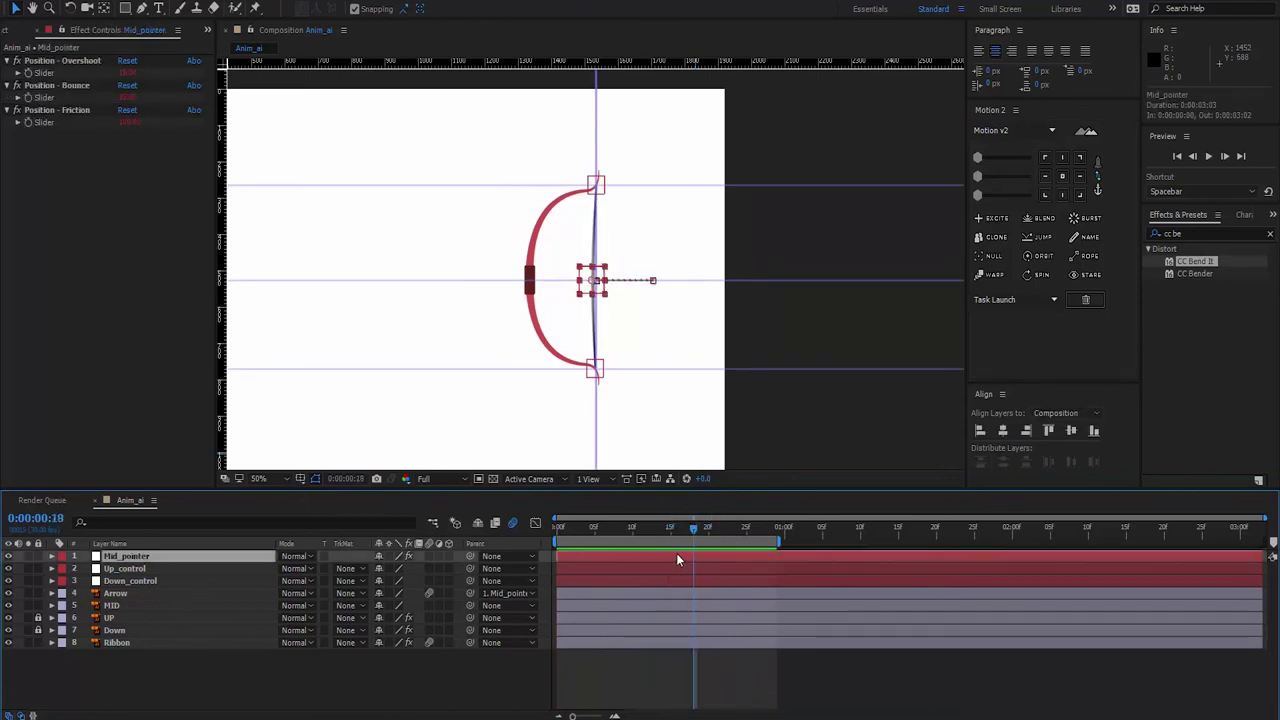
left_click(126, 73)
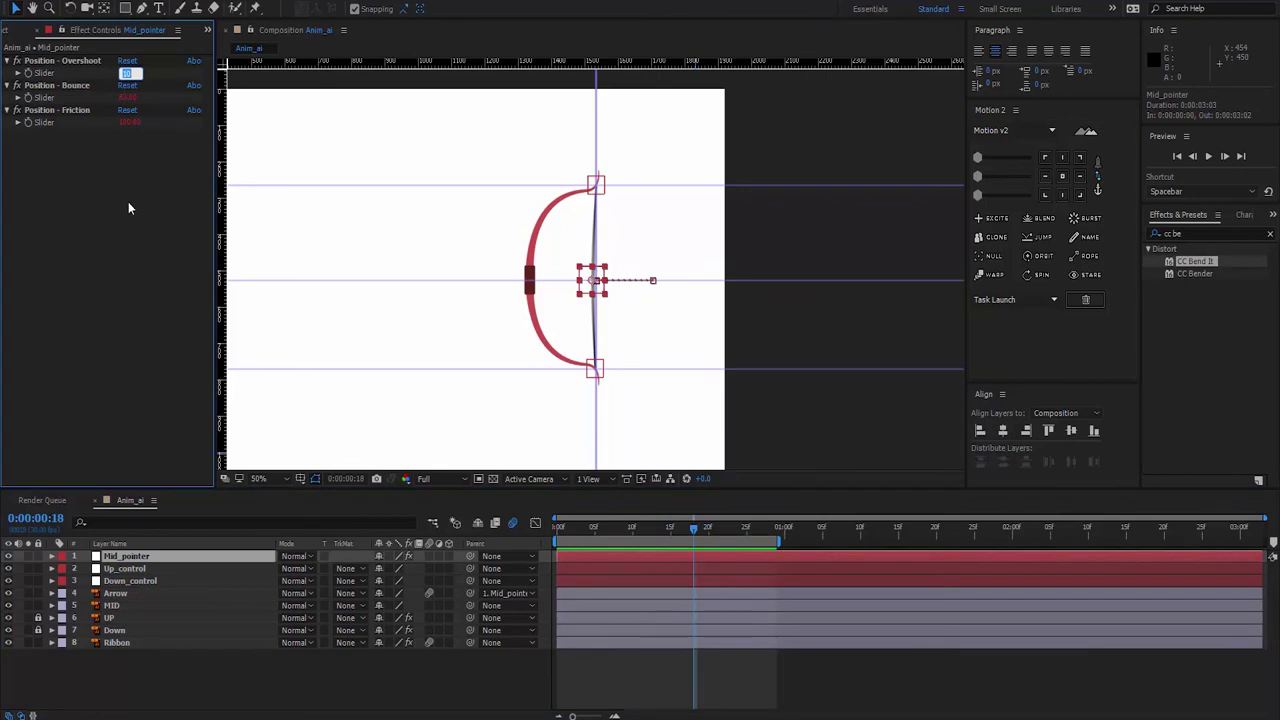
type("5")
key("Tab")
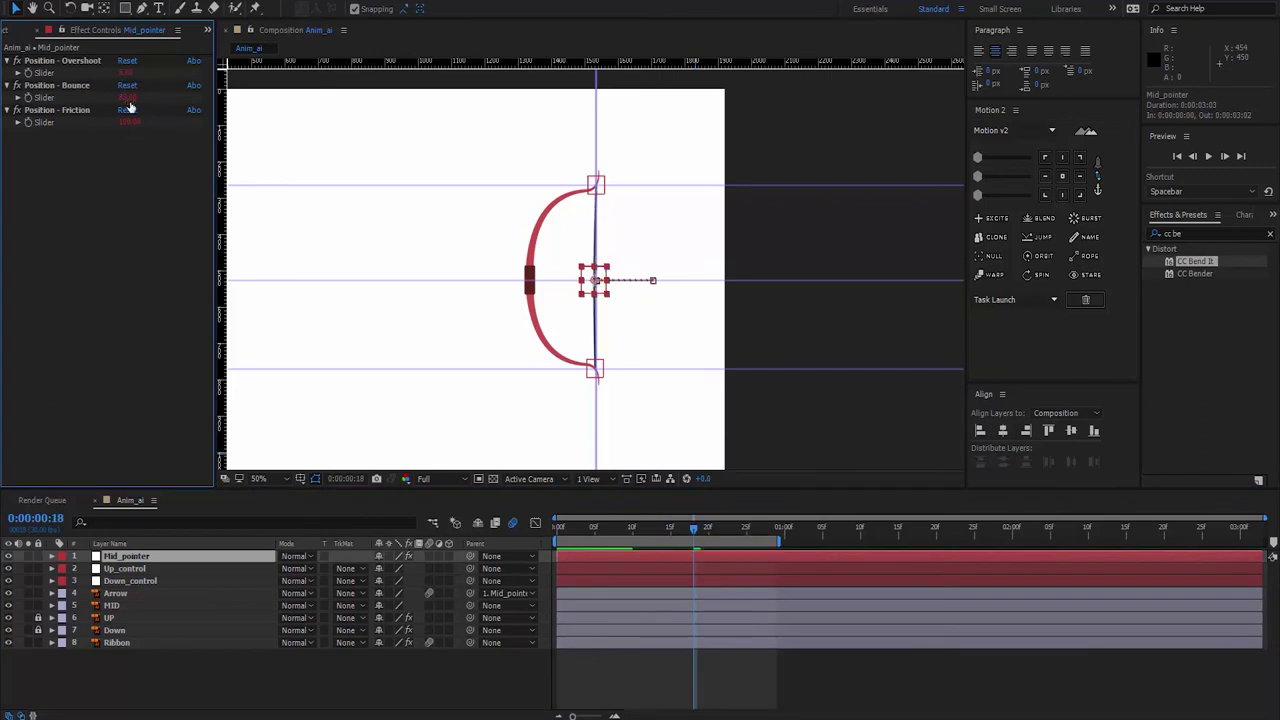
type("5")
key("Return")
key("space")
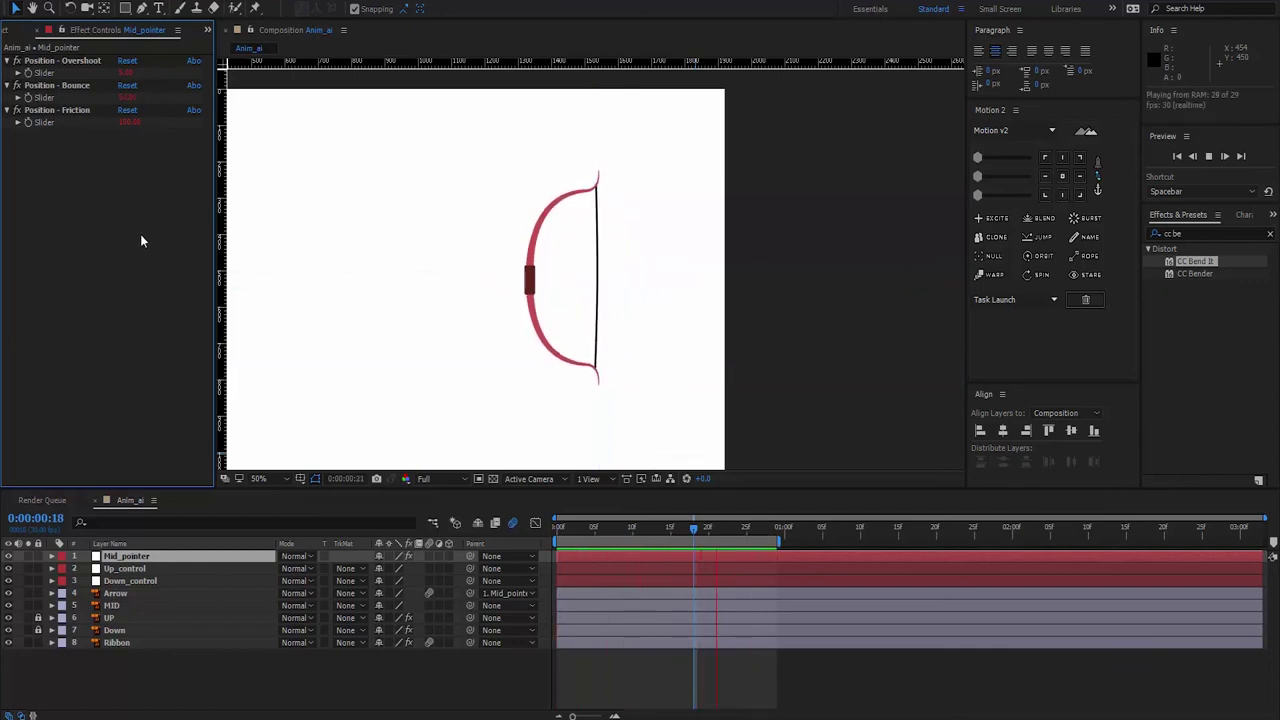
key("space")
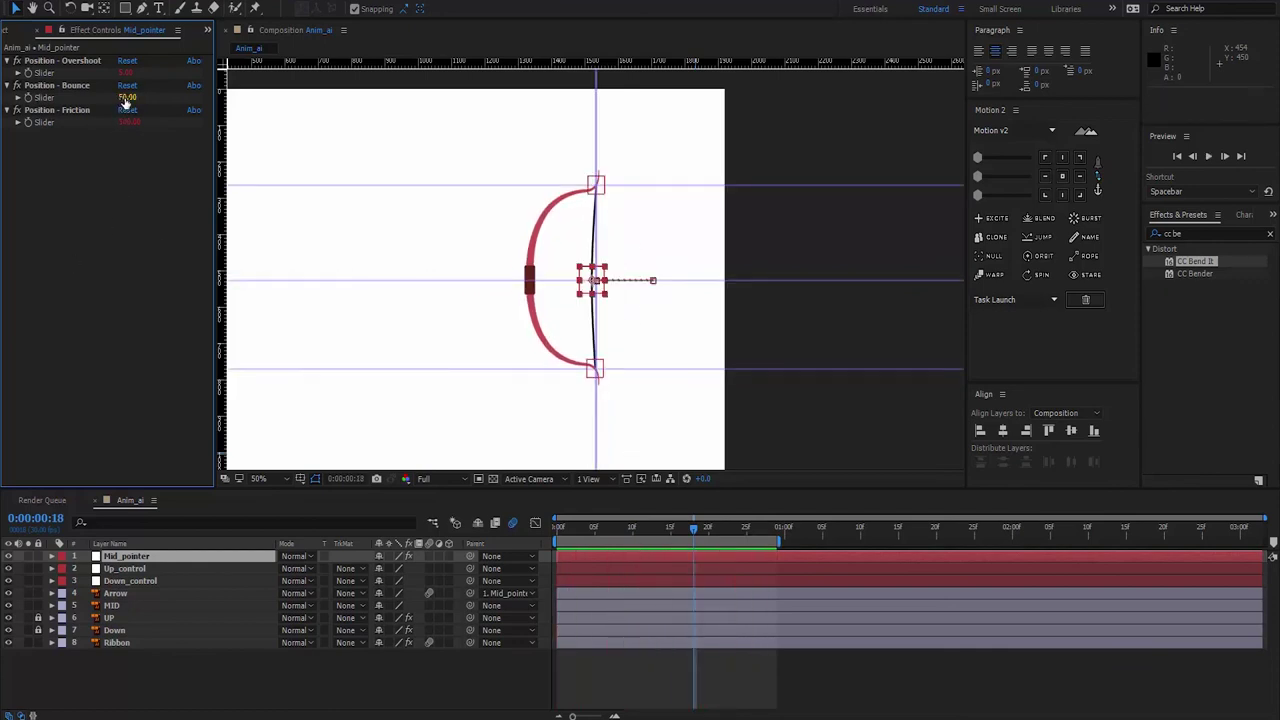
- Change Overshoot to 25 and preview again
left_click(125, 73)
key("Return")
key("space")
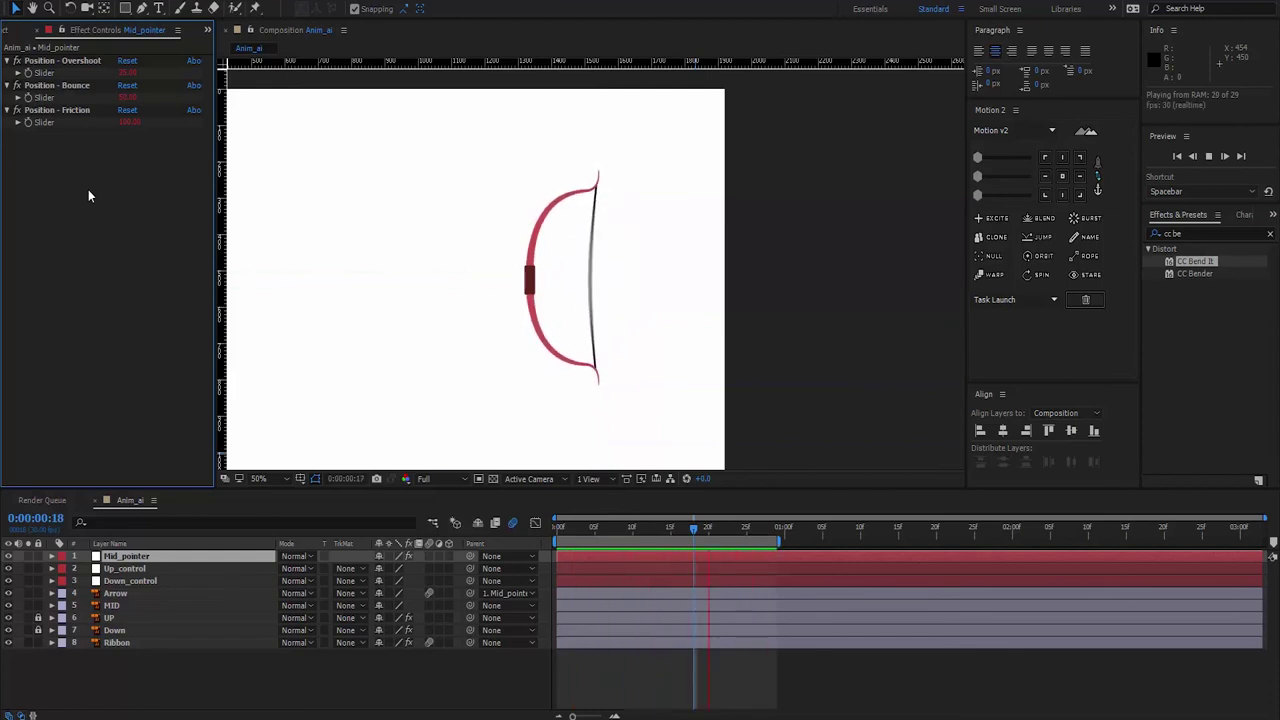
key("space")
- Enter a new Friction value, raise Bounce to 65, and preview the retuned snap
left_click_drag(126, 121, 119, 132)
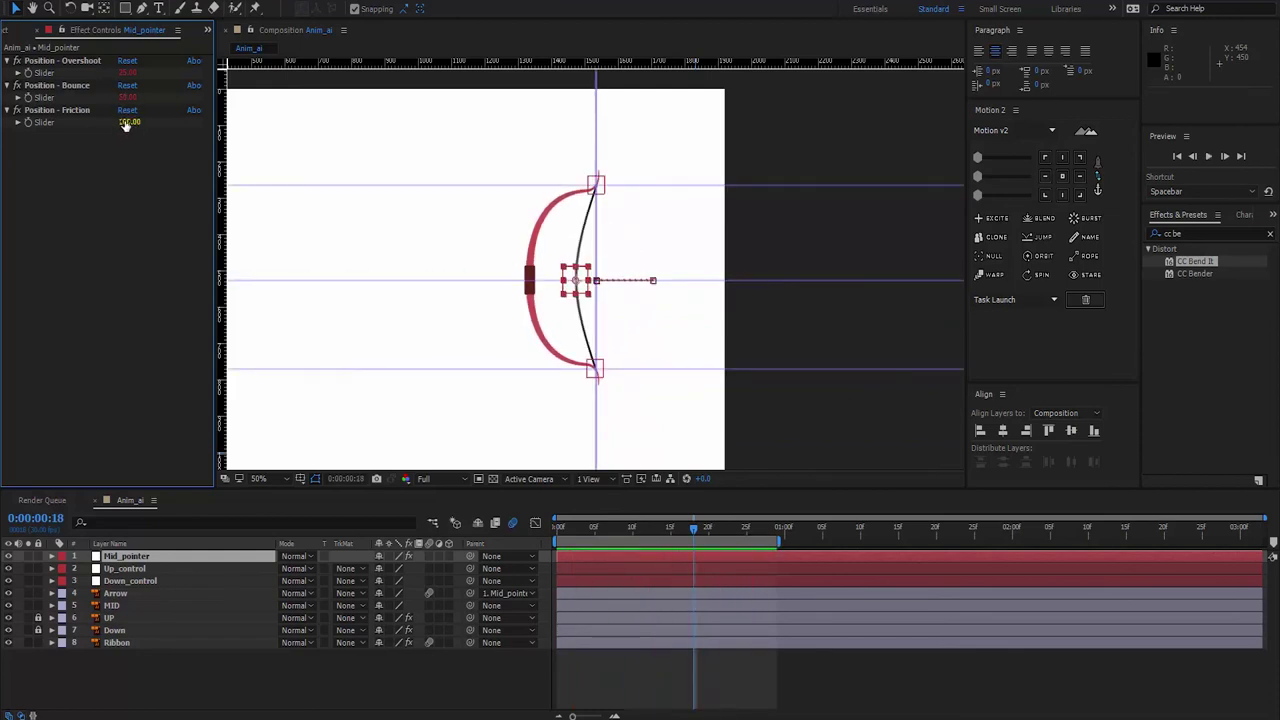
type("12")
key("Return")
key("space")
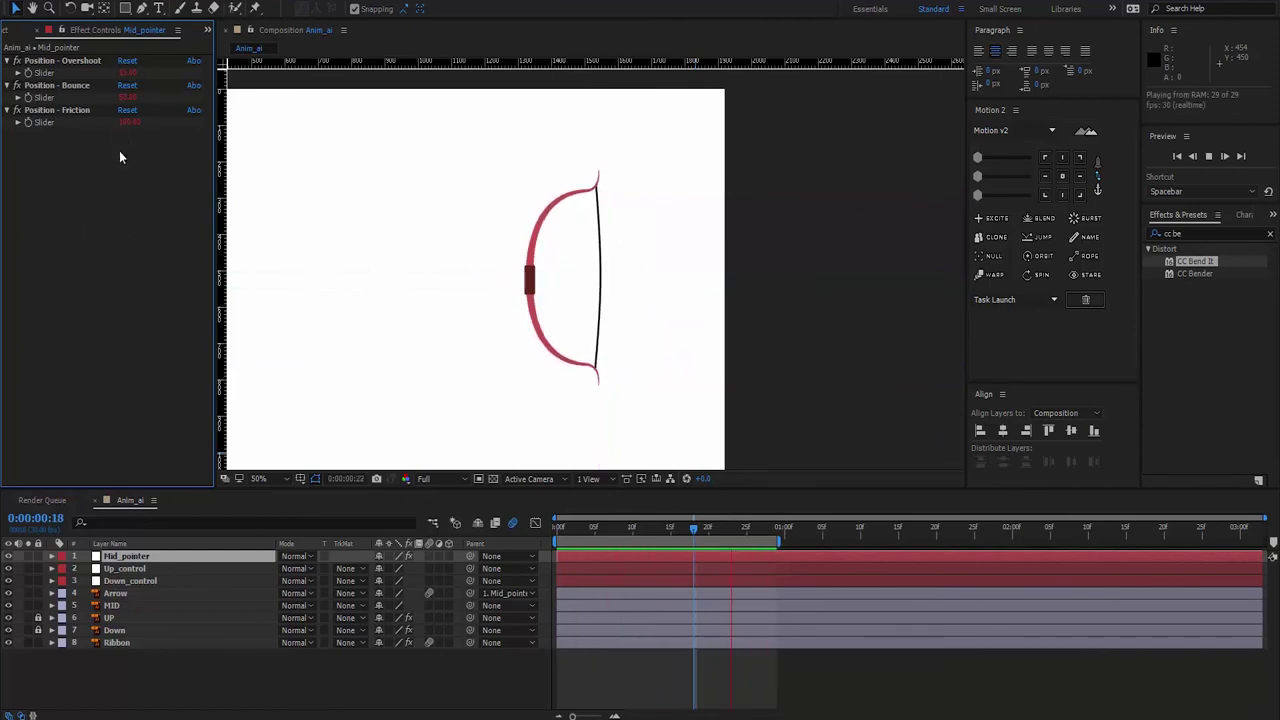
key("space")
left_click_drag(127, 97, 139, 97)
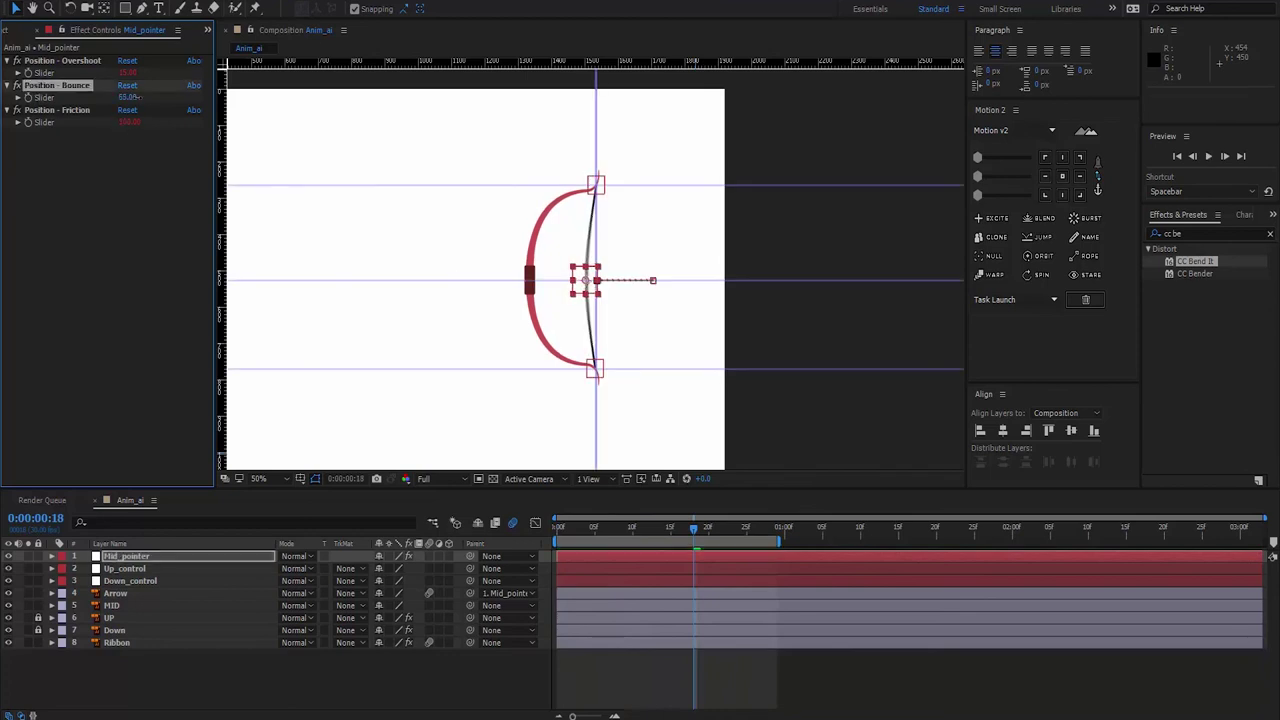
left_click(122, 176)
key("space")
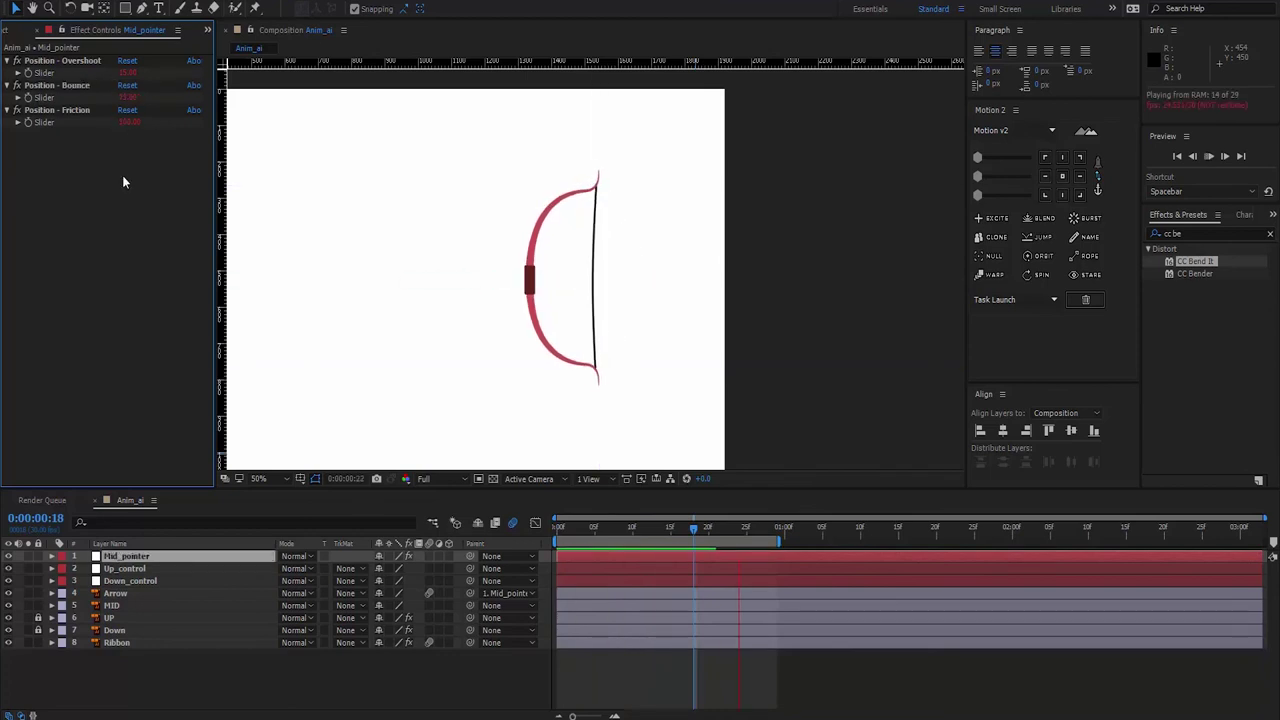